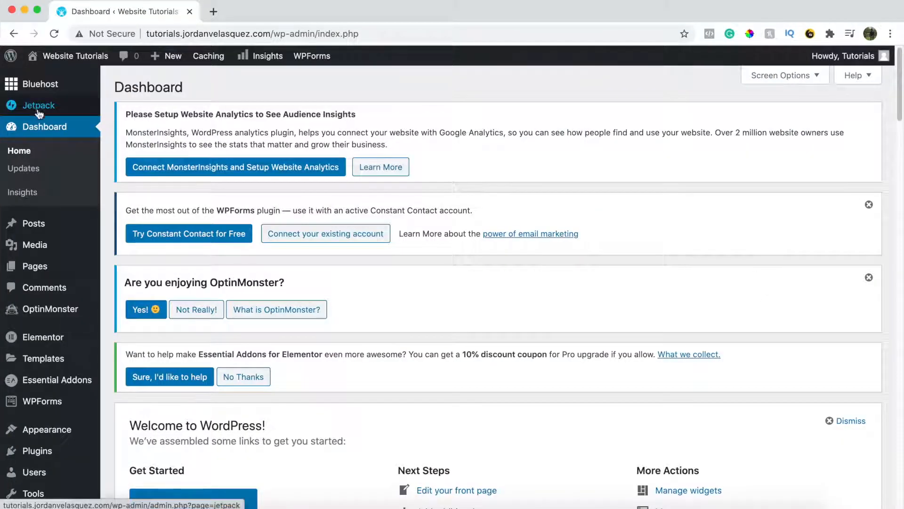
Step: Open the live website in a new browser tab and switch to it
mouse_move(70, 56)
right_click(46, 78)
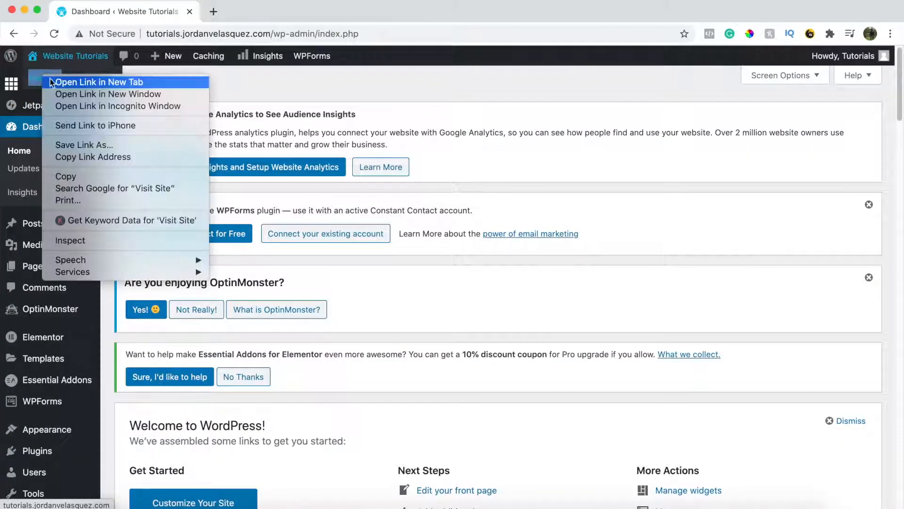
left_click(52, 82)
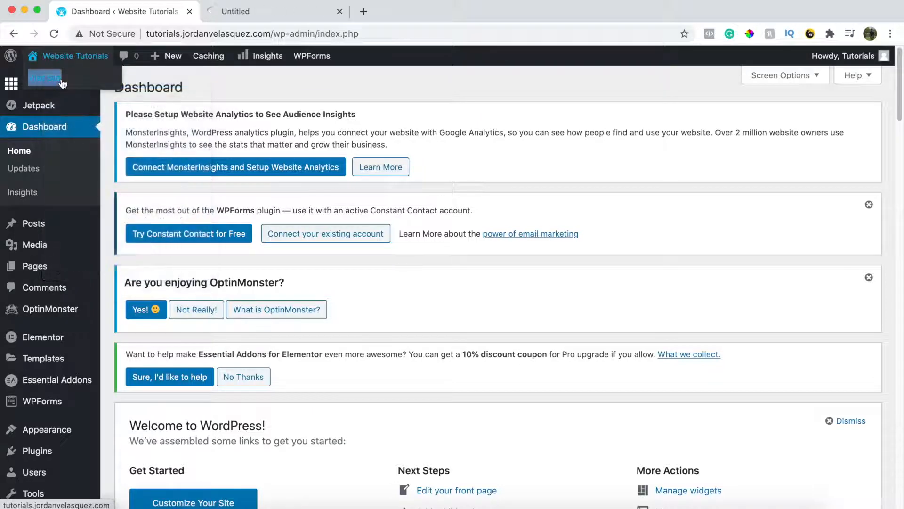
left_click(240, 12)
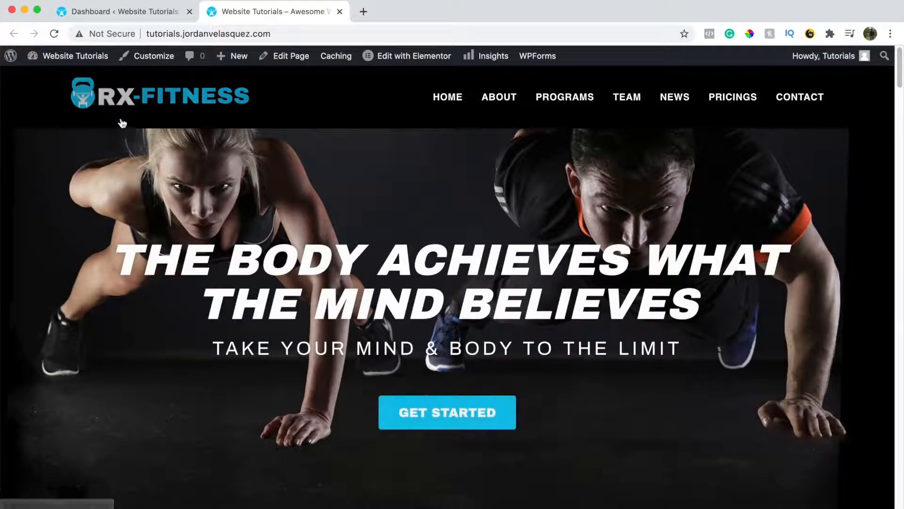
Step: Look through the live home page from the hero banner down to the programs section and return to the header
scroll(474, 240, "down", 5)
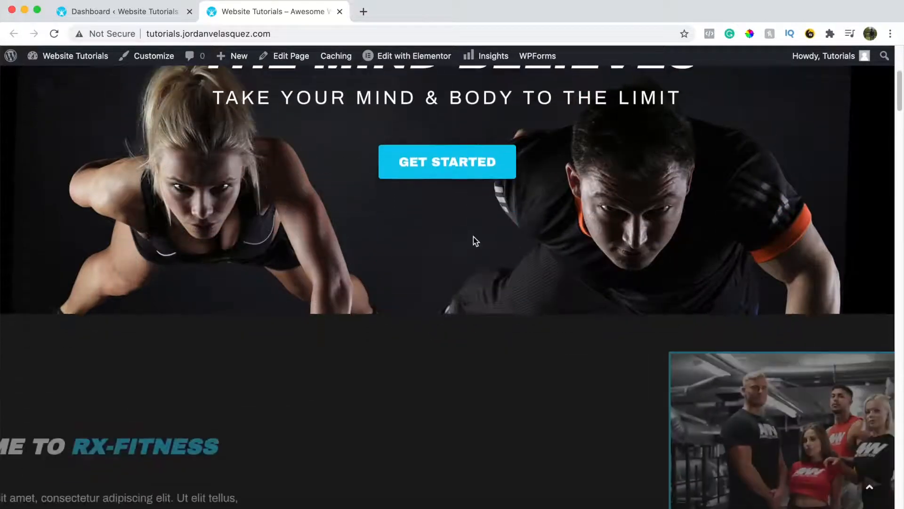
scroll(475, 241, "down", 4)
scroll(475, 242, "down", 3)
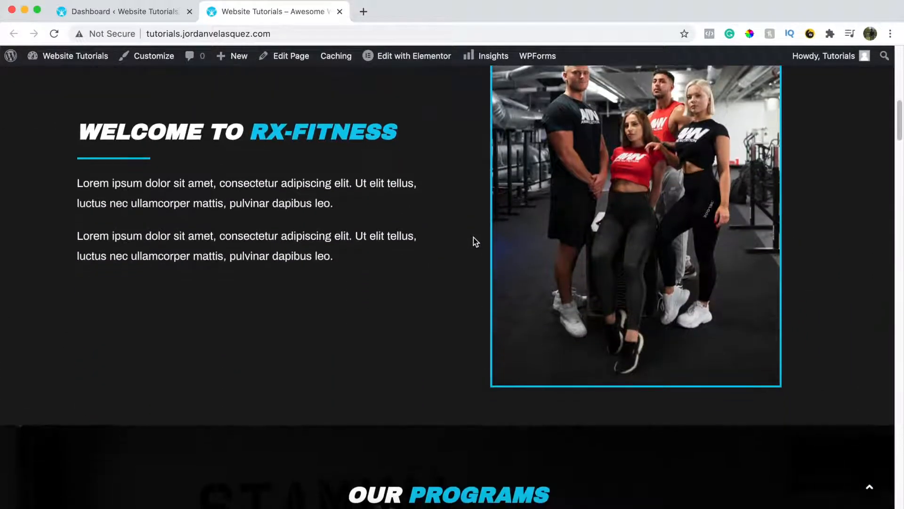
scroll(473, 238, "down", 6)
scroll(473, 238, "up", 12)
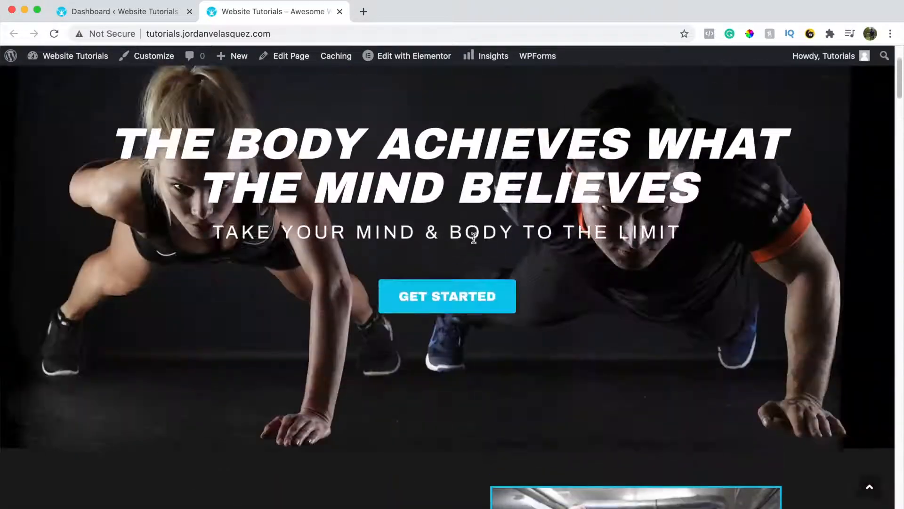
scroll(473, 239, "up", 3)
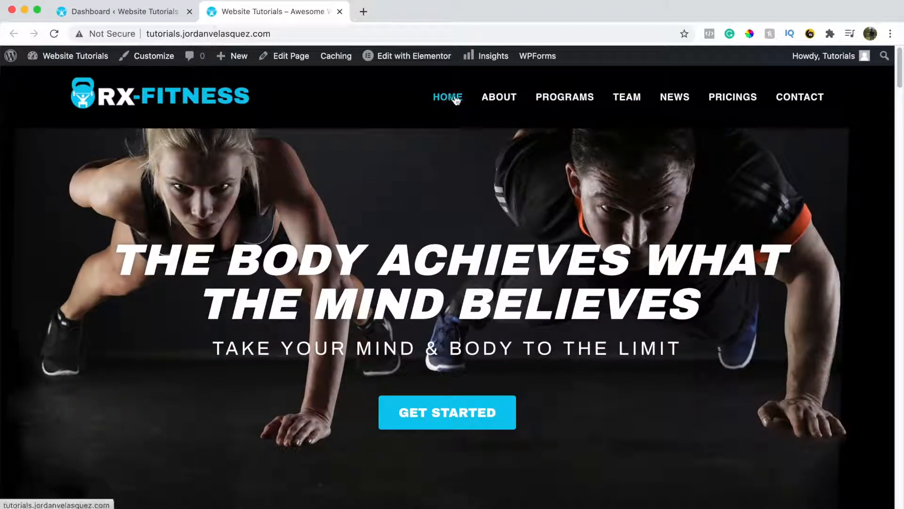
Step: Follow the site's About and News navigation links and examine the page sections they lead to
left_click(502, 97)
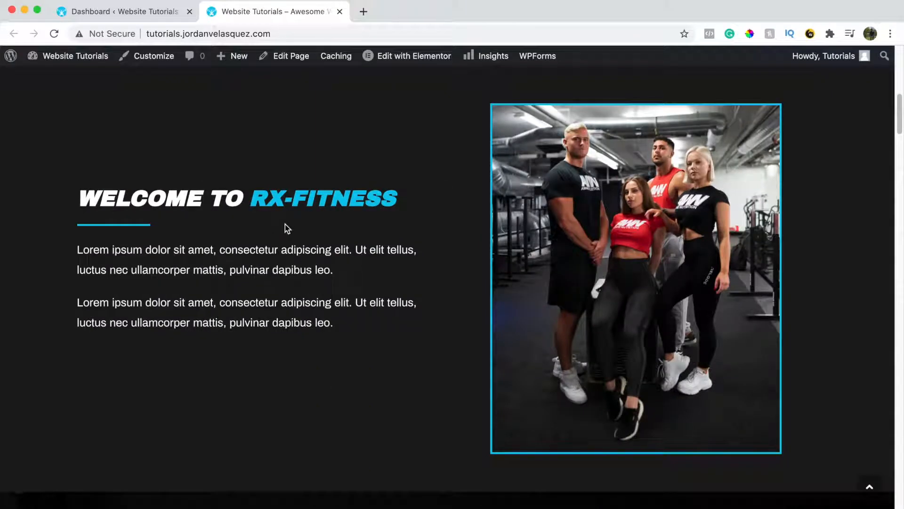
scroll(399, 193, "up", 5)
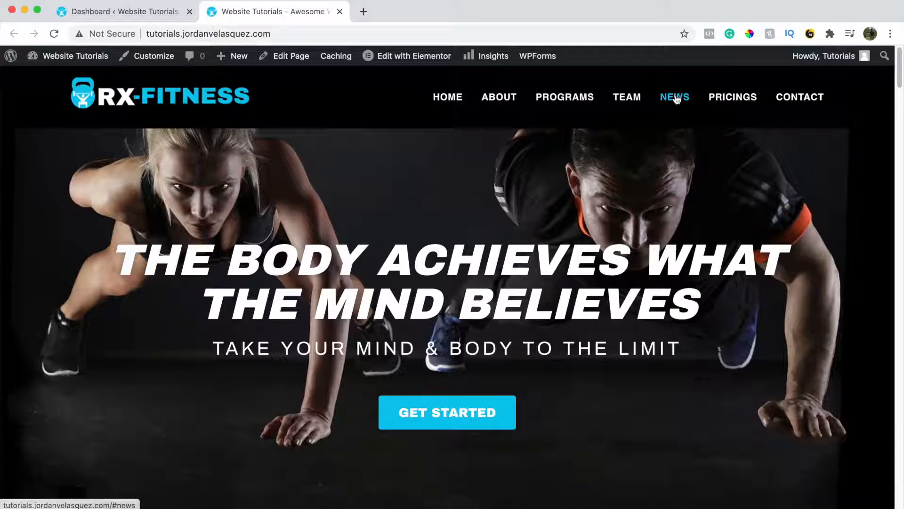
left_click(675, 97)
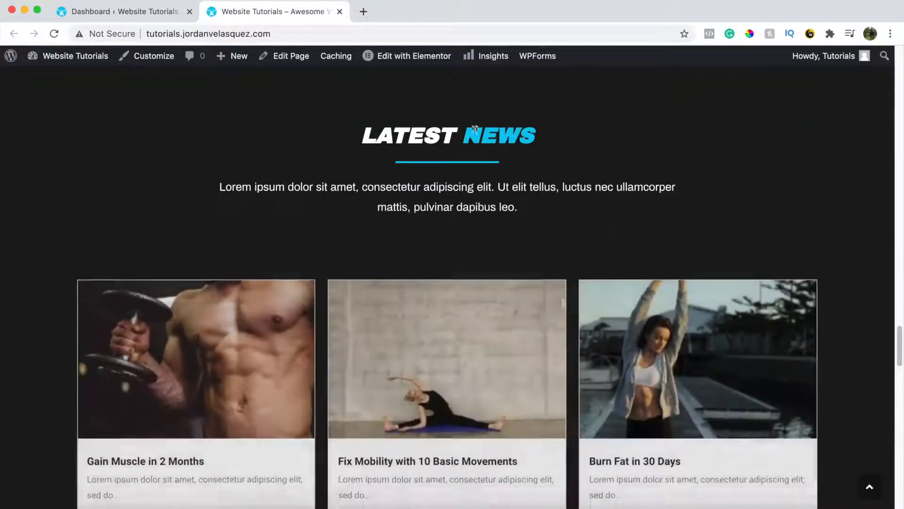
scroll(399, 208, "down", 3)
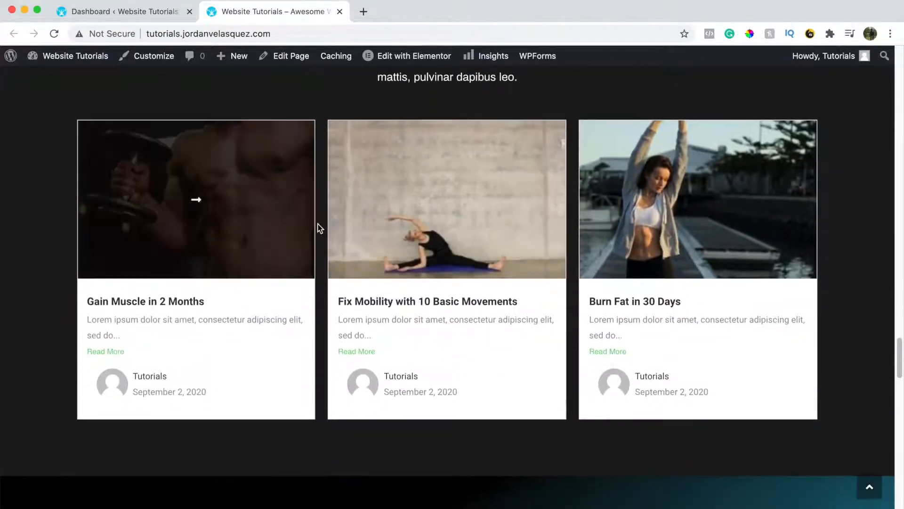
scroll(696, 234, "up", 15)
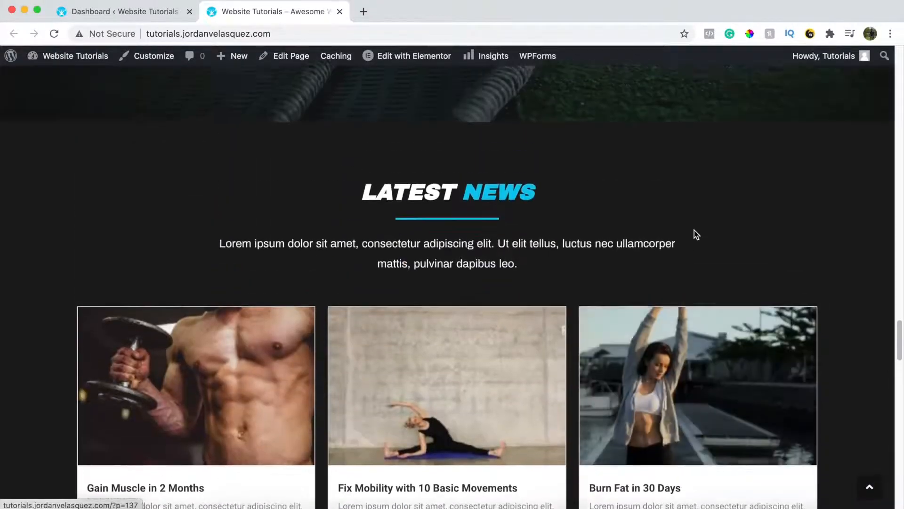
scroll(696, 234, "up", 20)
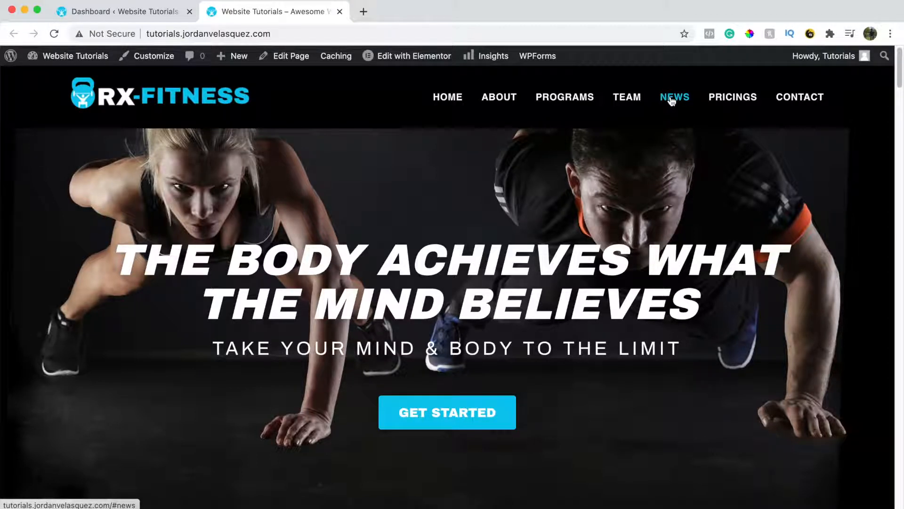
Step: Return to the admin dashboard and open the list of all pages
left_click(121, 14)
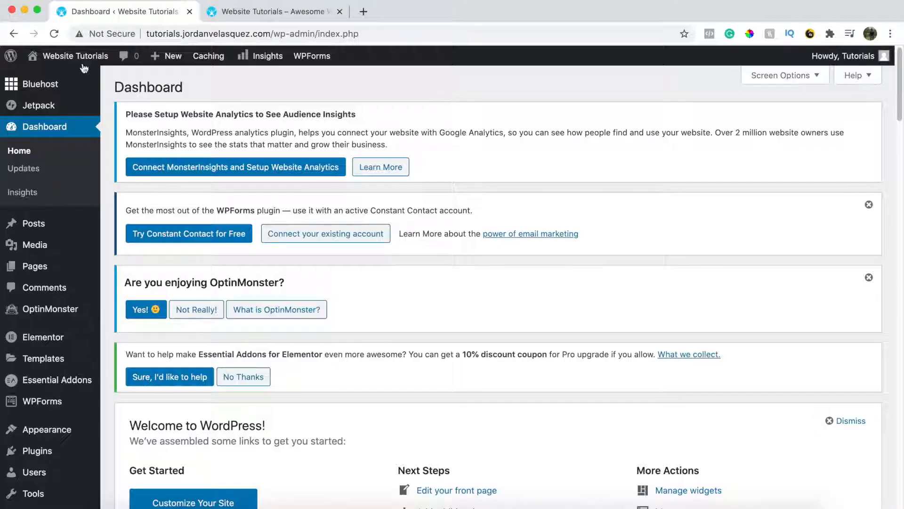
scroll(81, 204, "down", 5)
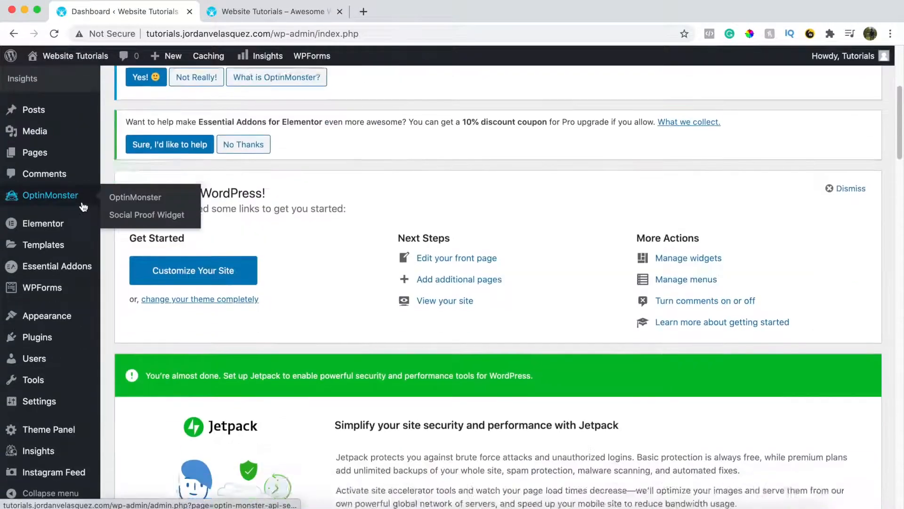
scroll(83, 207, "down", 2)
left_click(41, 157)
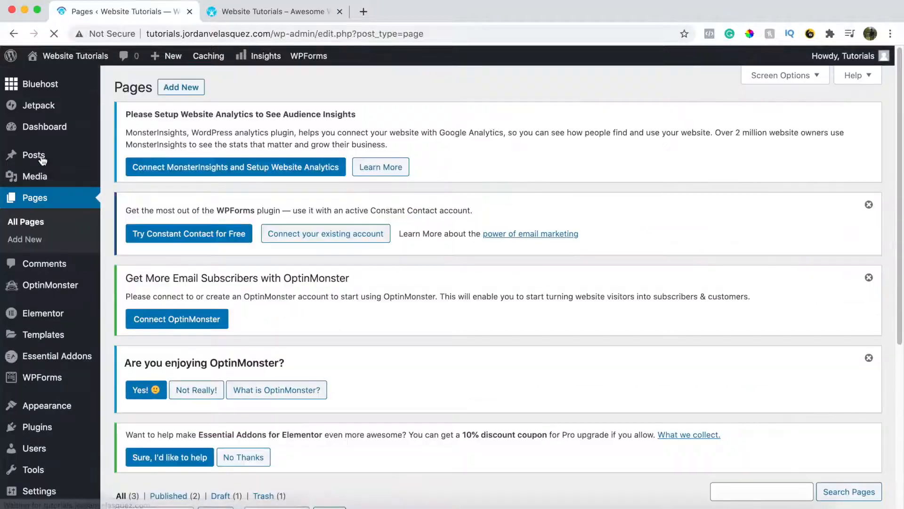
scroll(286, 236, "down", 3)
scroll(286, 236, "down", 3)
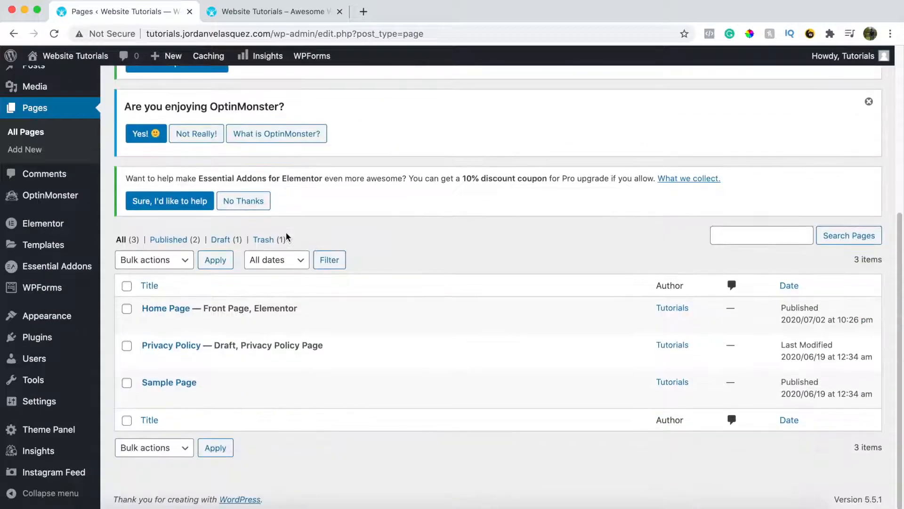
scroll(287, 235, "up", 6)
Step: Create a new page titled "Blog" and publish it
left_click(188, 88)
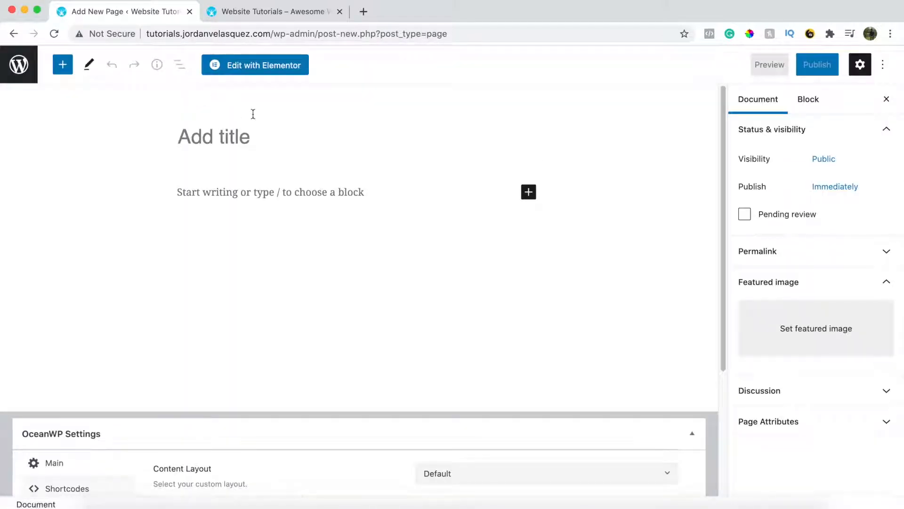
type("Blog")
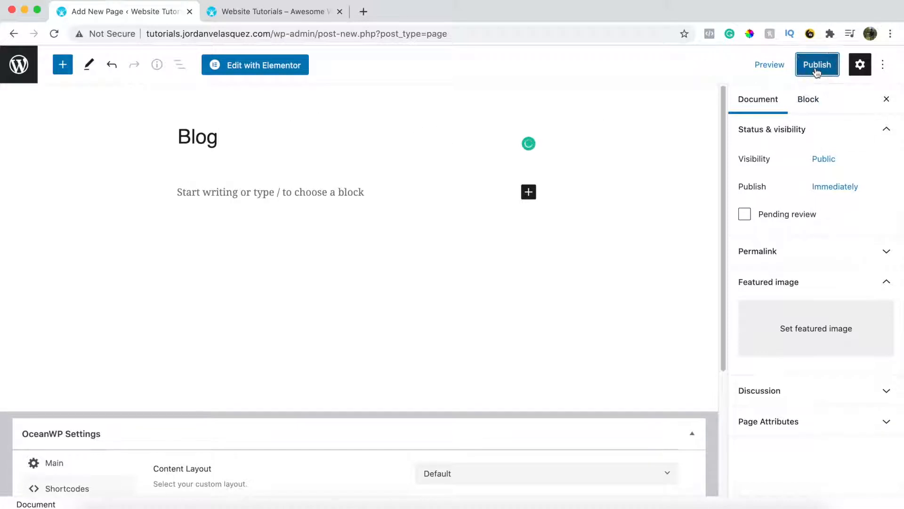
left_click(816, 66)
left_click(793, 67)
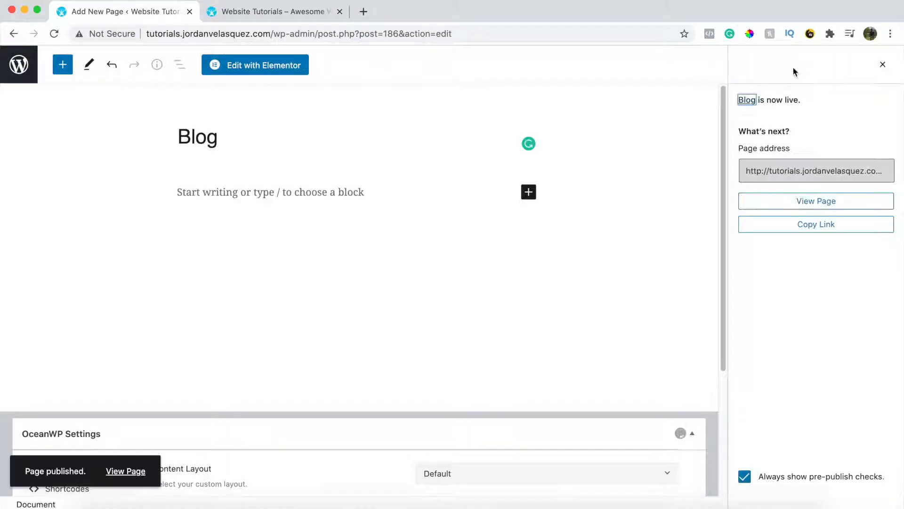
Step: Leave the page editor and check the page list for the Blog page
left_click(19, 81)
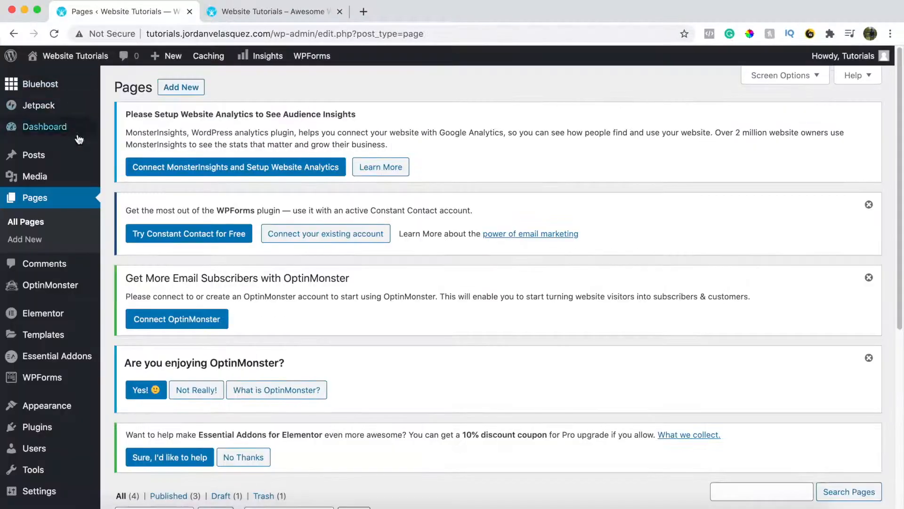
scroll(169, 210, "down", 3)
scroll(170, 210, "up", 3)
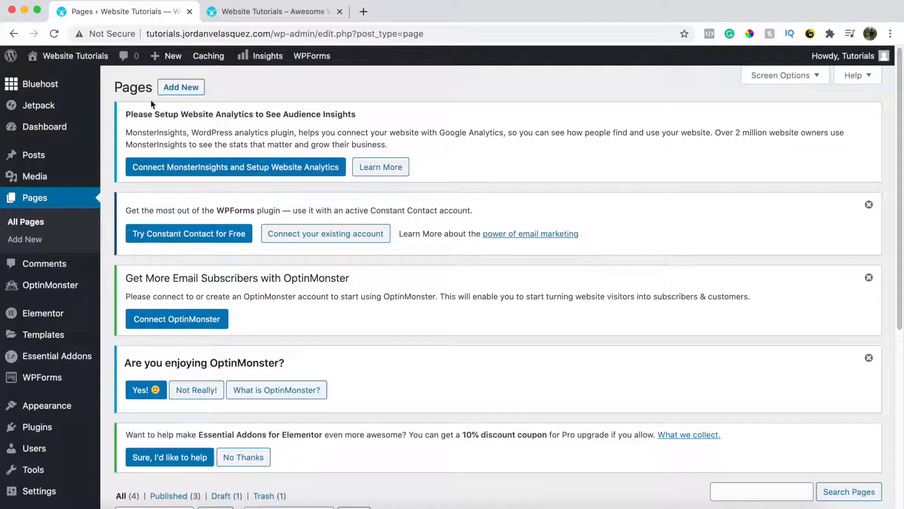
scroll(134, 94, "down", 6)
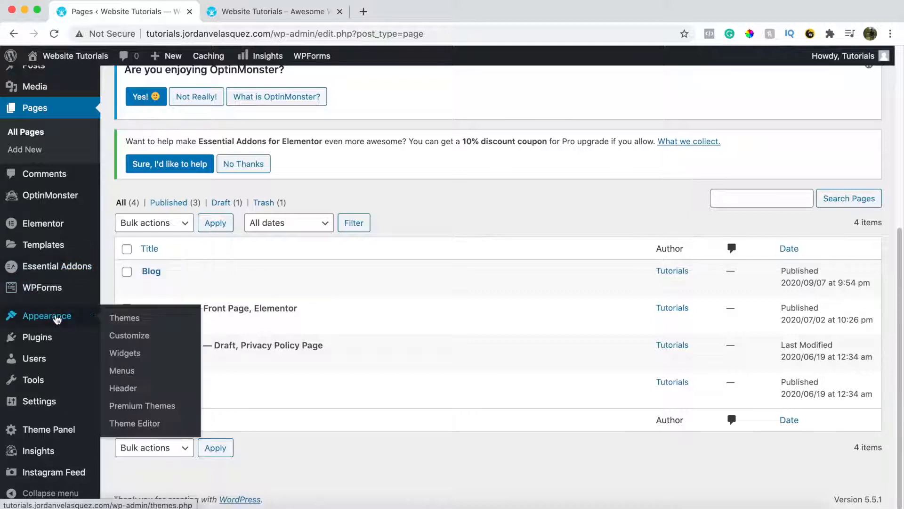
Step: In the Reading settings, set the posts page to Blog and save the changes
mouse_move(55, 414)
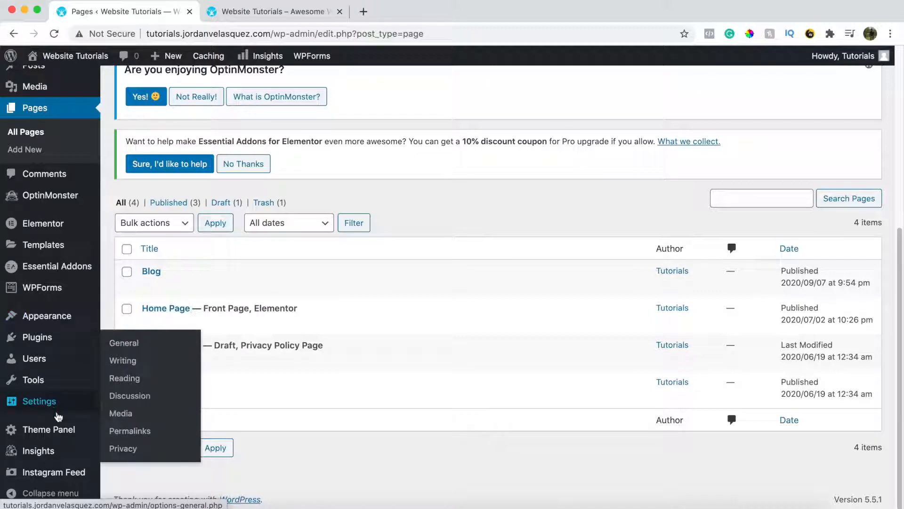
left_click(130, 385)
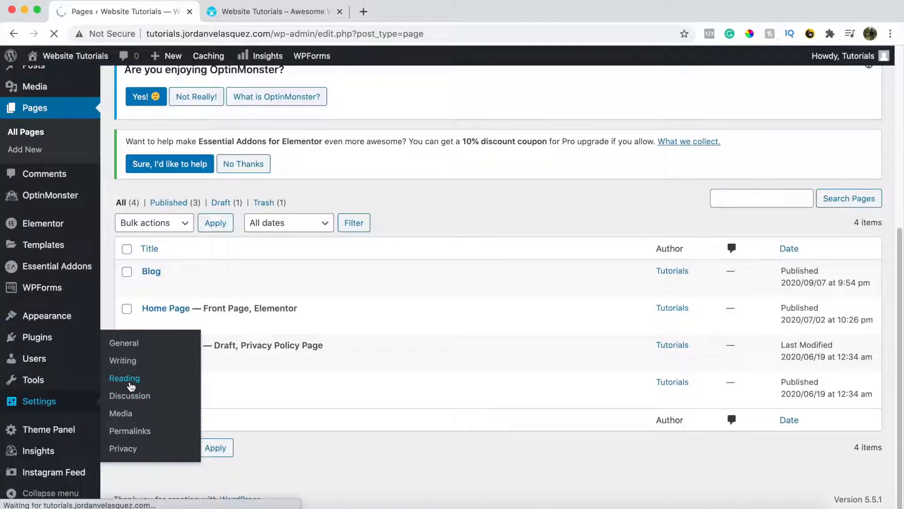
scroll(272, 330, "down", 3)
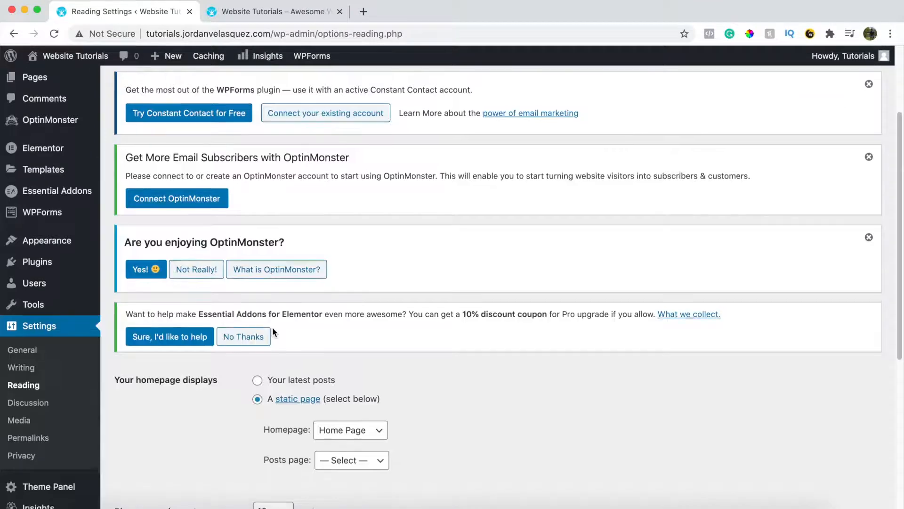
scroll(272, 327, "down", 2)
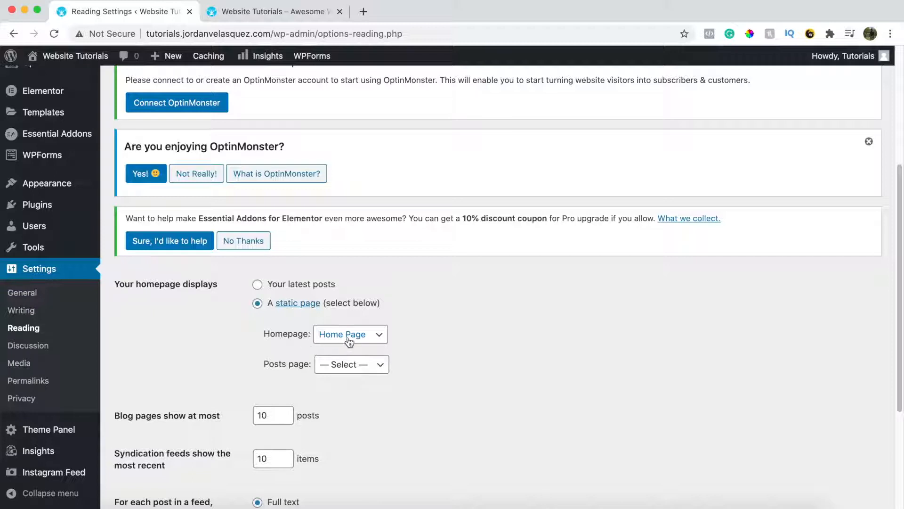
left_click(348, 368)
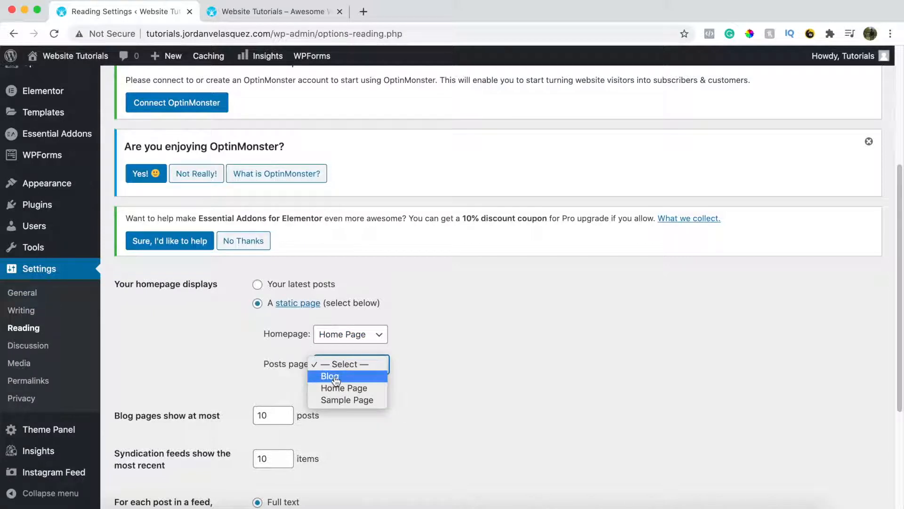
left_click(335, 377)
scroll(210, 356, "down", 4)
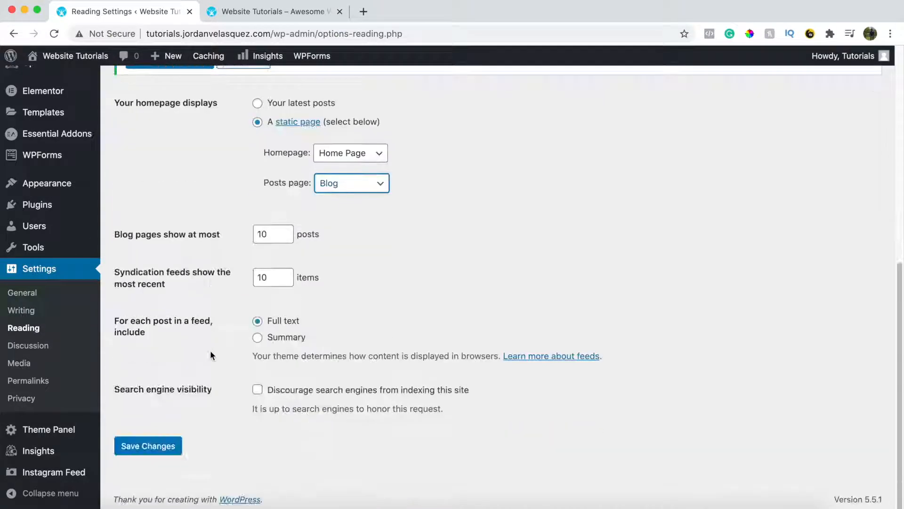
left_click(158, 450)
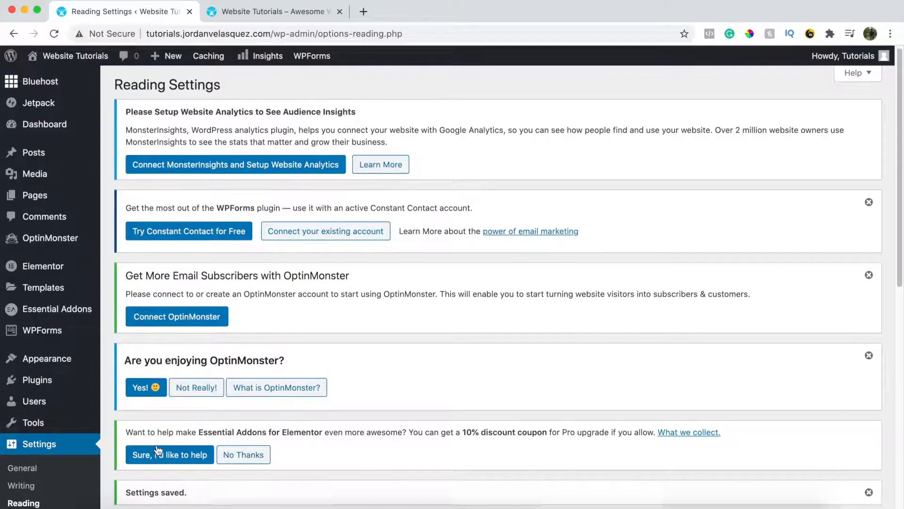
Step: Check the saved Reading settings and open the Main Menu structure for editing
scroll(158, 450, "down", 4)
scroll(158, 451, "down", 5)
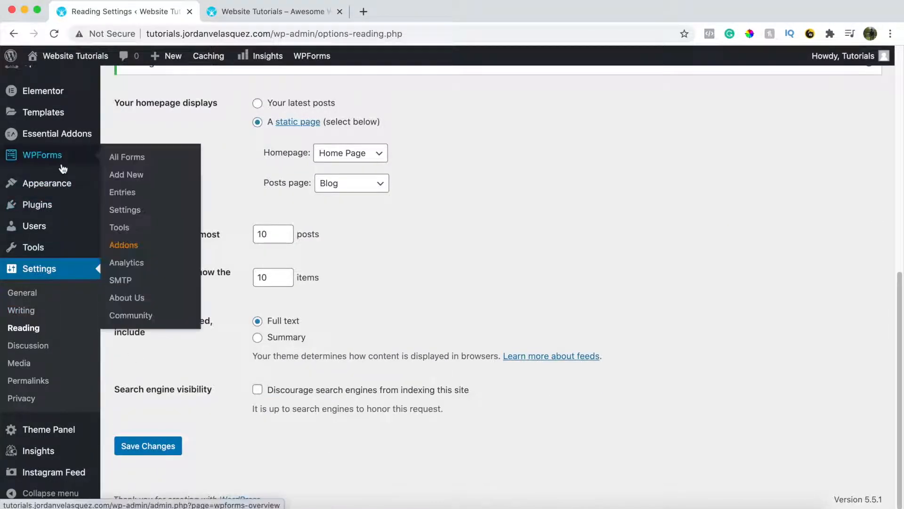
mouse_move(57, 186)
left_click(124, 238)
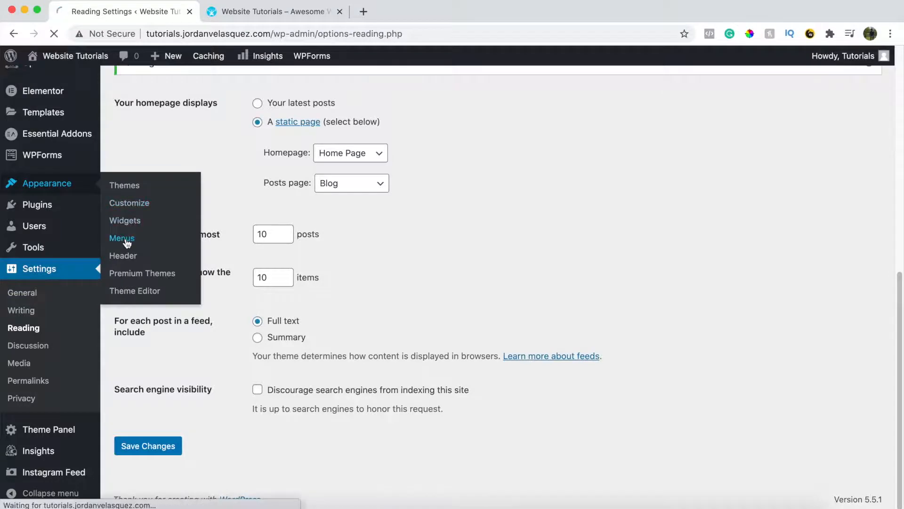
scroll(439, 290, "down", 9)
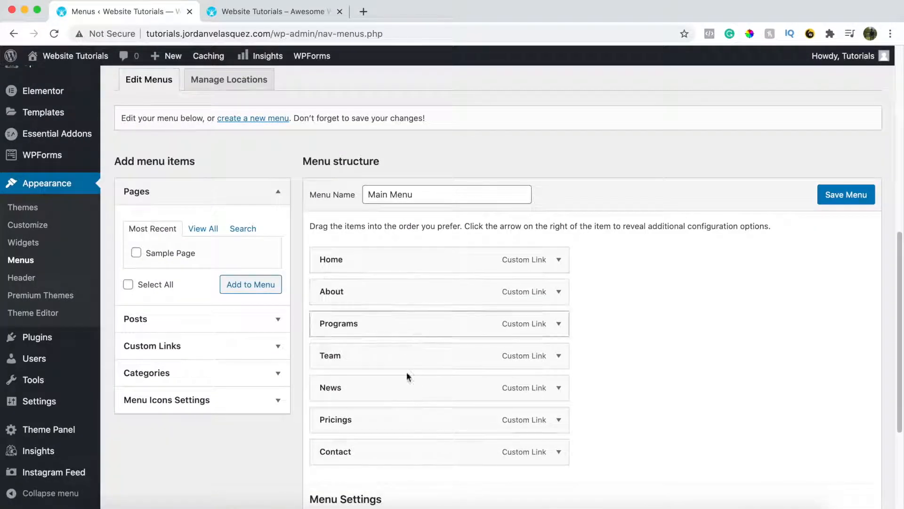
Step: Compare the live site's navigation with the Main Menu items, including the News custom link
left_click(238, 12)
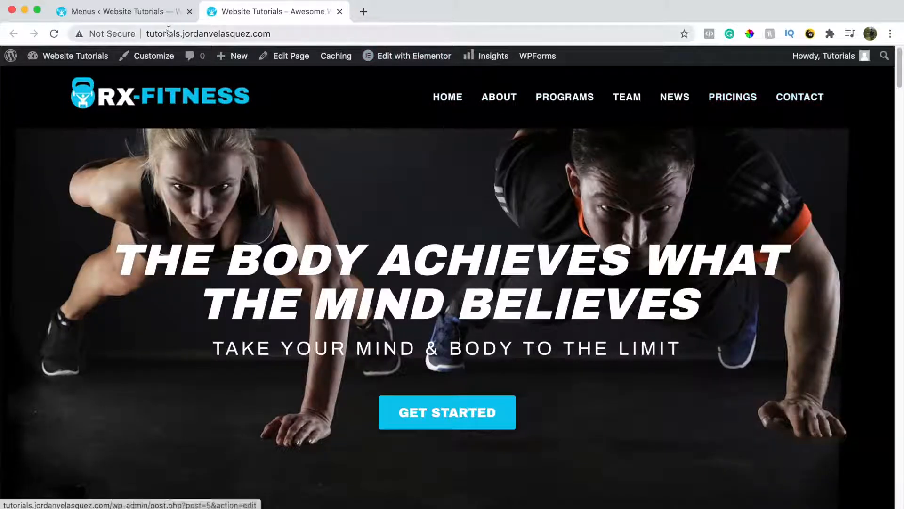
left_click(146, 13)
scroll(544, 320, "down", 3)
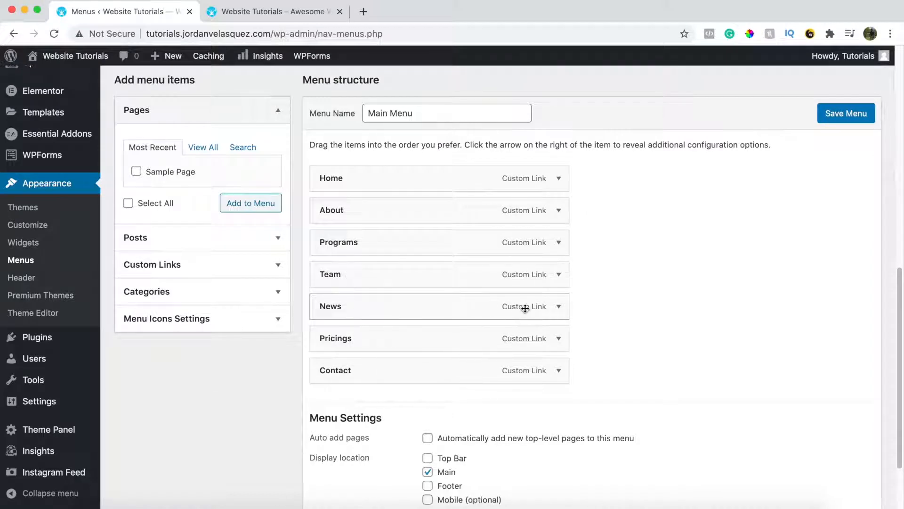
Step: Remove the News custom link from the Main Menu structure
left_click(558, 307)
scroll(554, 309, "down", 5)
left_click(340, 382)
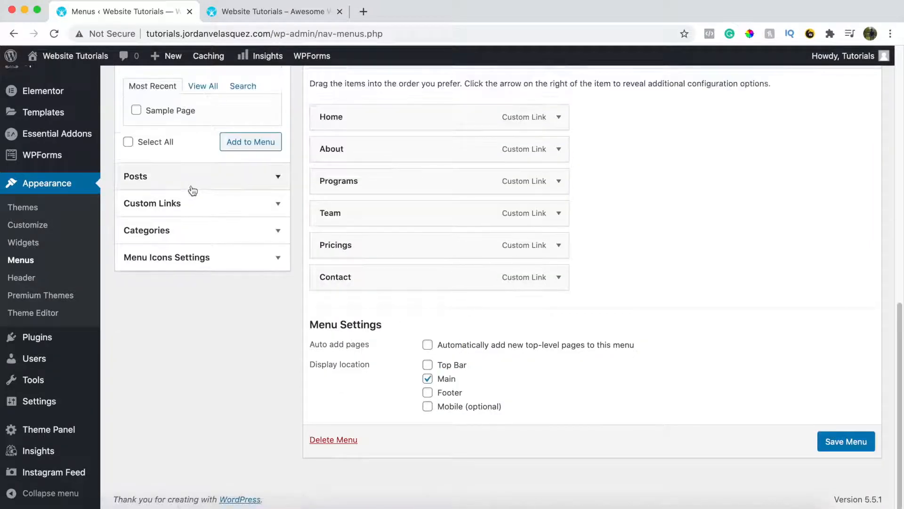
Step: Add the Blog posts page from the full list of pages to the Main Menu
scroll(193, 190, "up", 2)
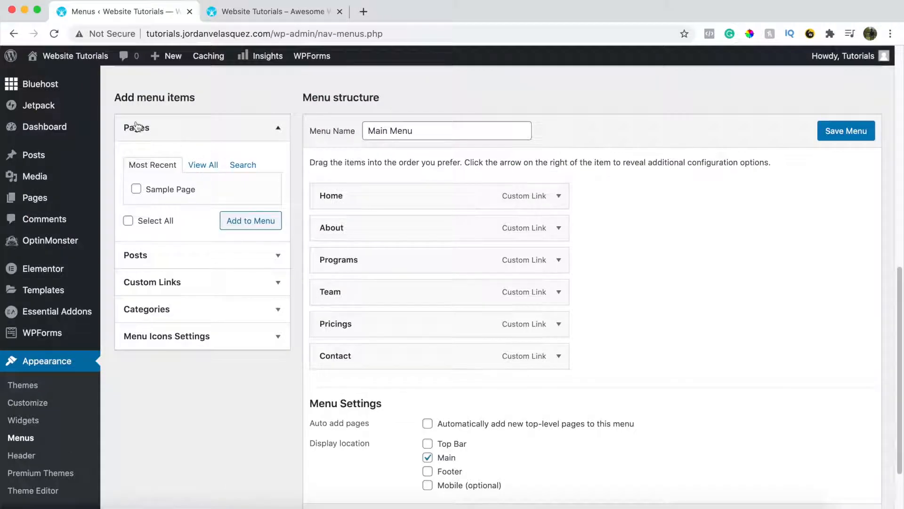
left_click(173, 287)
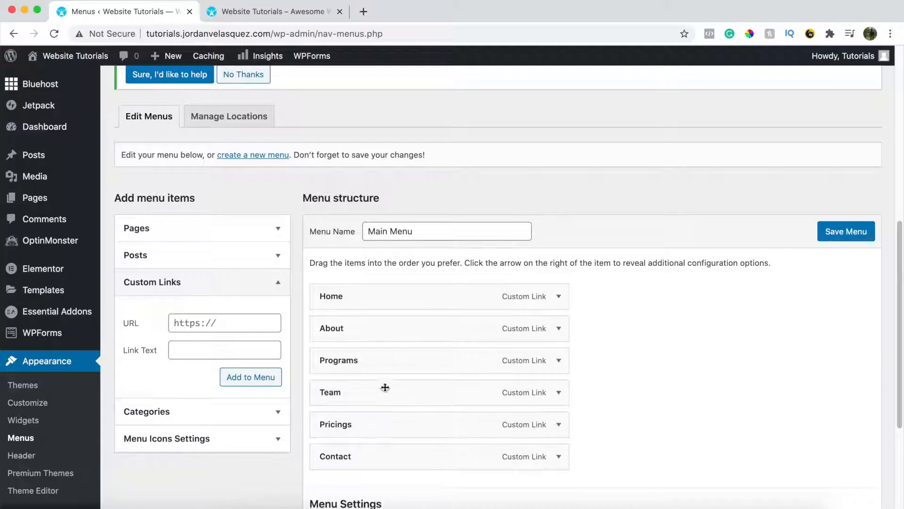
left_click(146, 280)
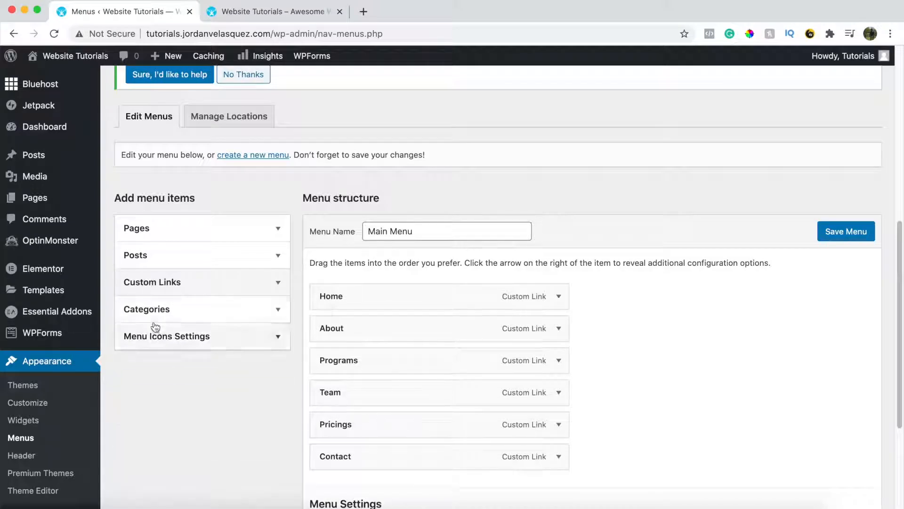
left_click(154, 235)
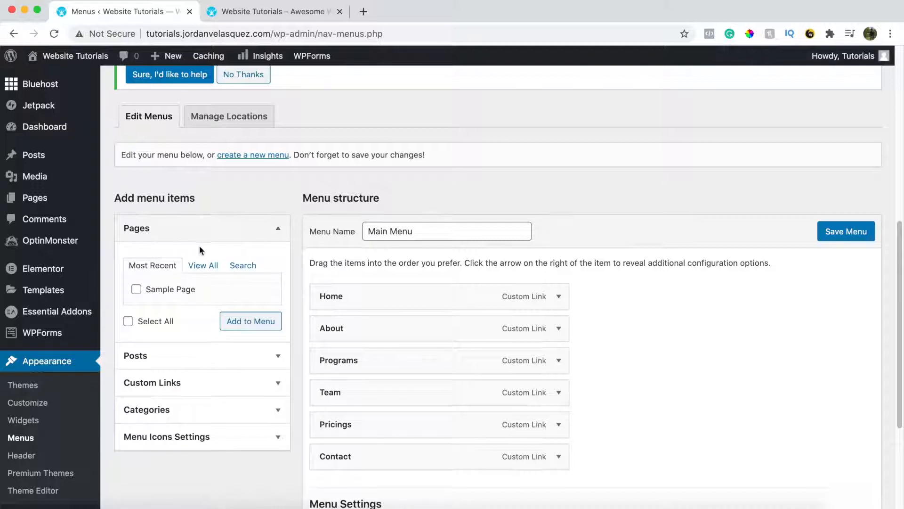
left_click(212, 266)
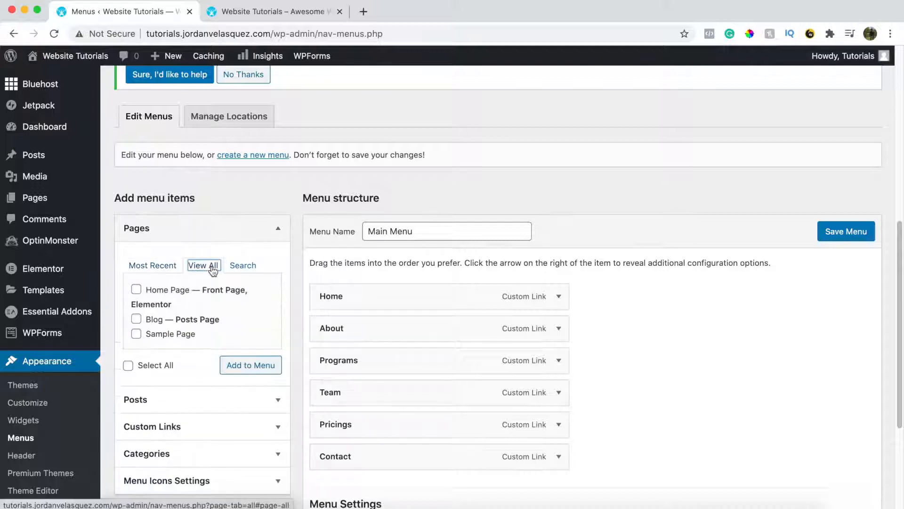
left_click(137, 320)
left_click(257, 369)
Step: Move the Blog item between Team and Pricings in the Main Menu and save the menu
scroll(672, 345, "down", 3)
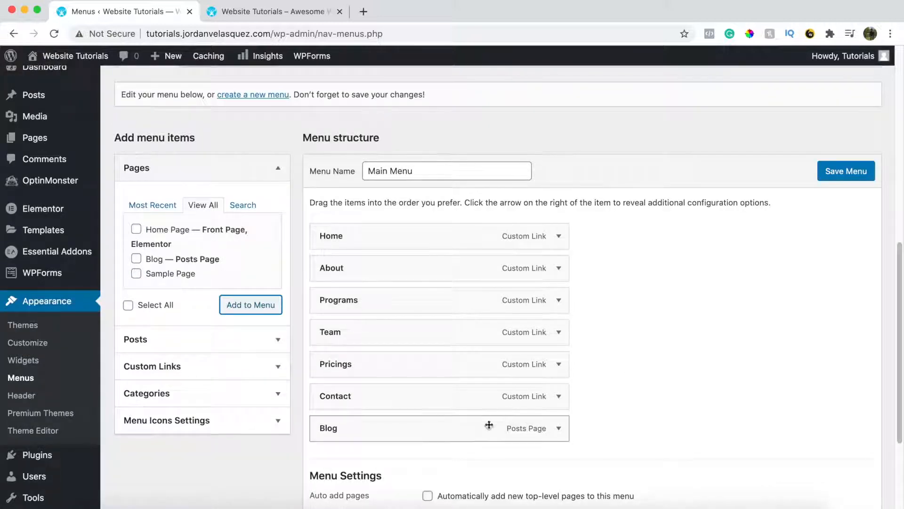
left_click_drag(425, 433, 406, 365)
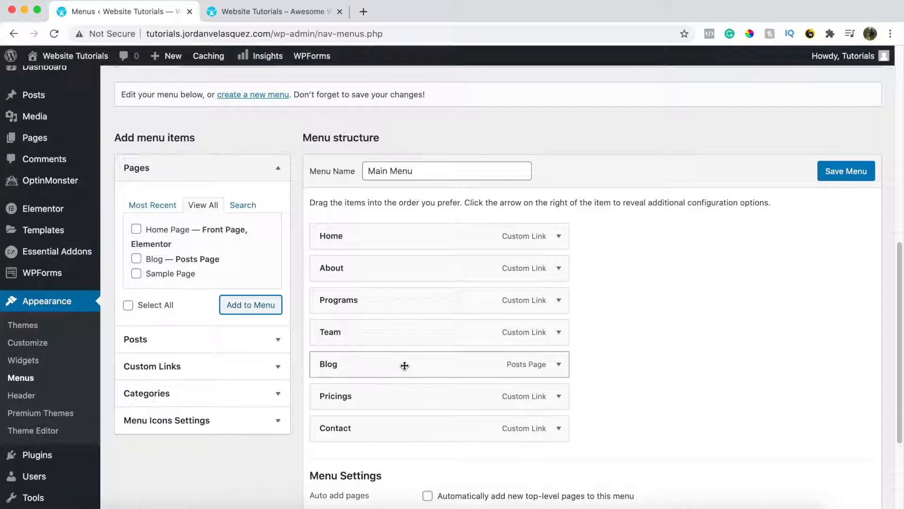
left_click(838, 183)
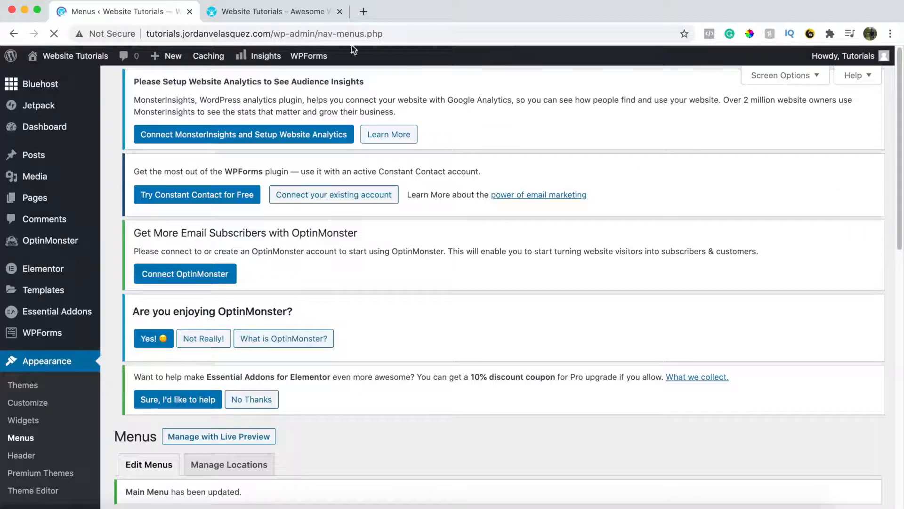
Step: Reload the live site, open Blog from its navigation, and review the post listing and sidebar
left_click(299, 13)
left_click(52, 34)
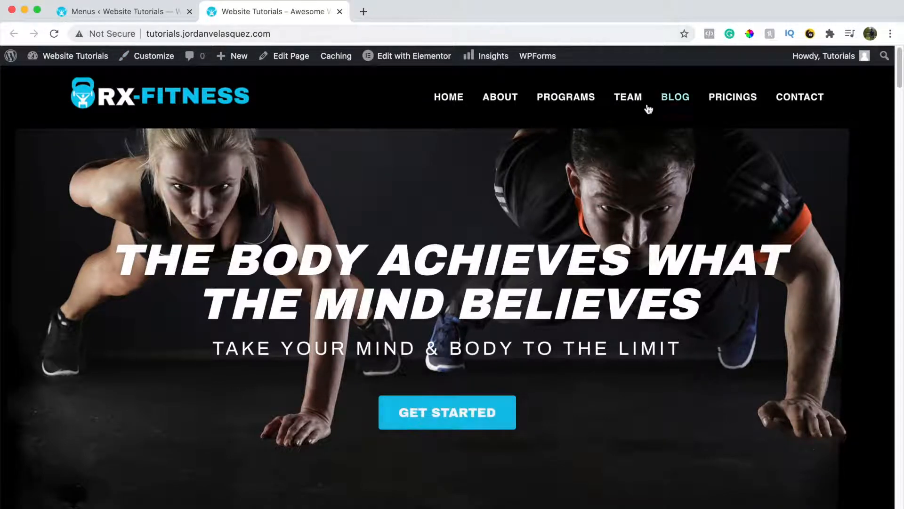
left_click(677, 99)
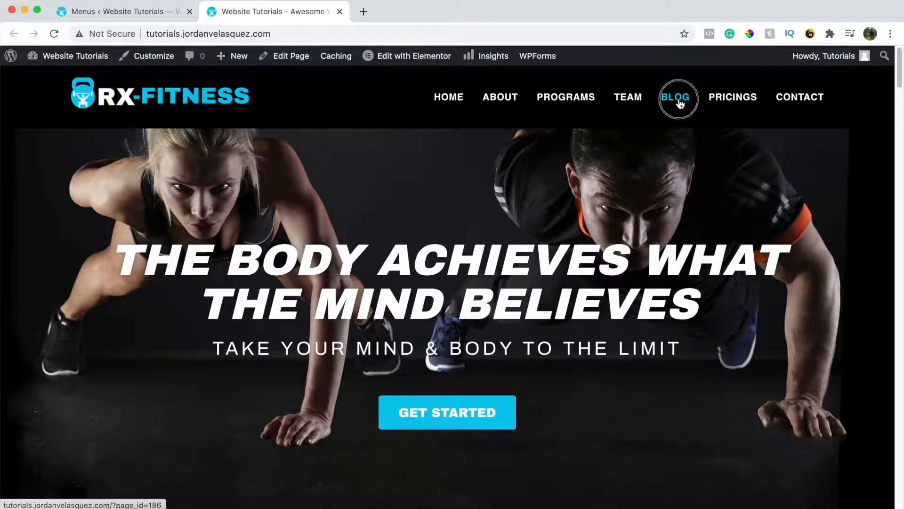
scroll(534, 252, "down", 10)
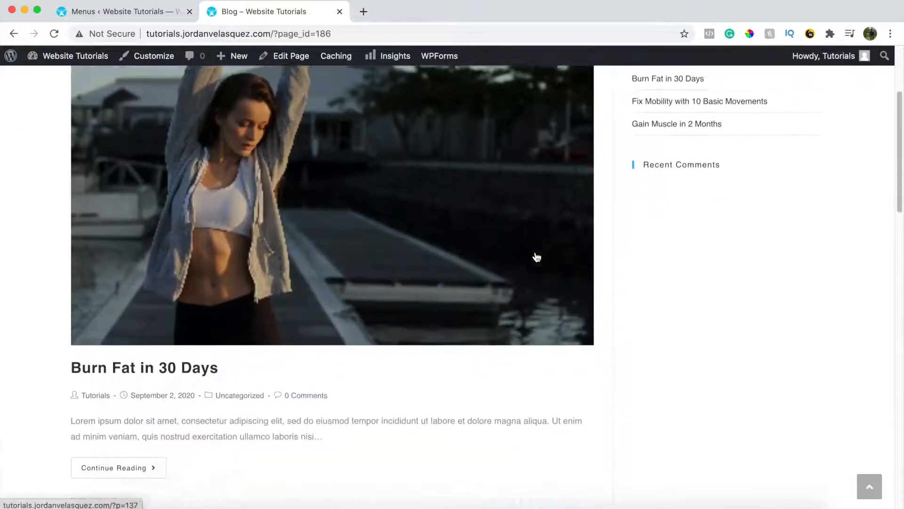
scroll(578, 267, "down", 13)
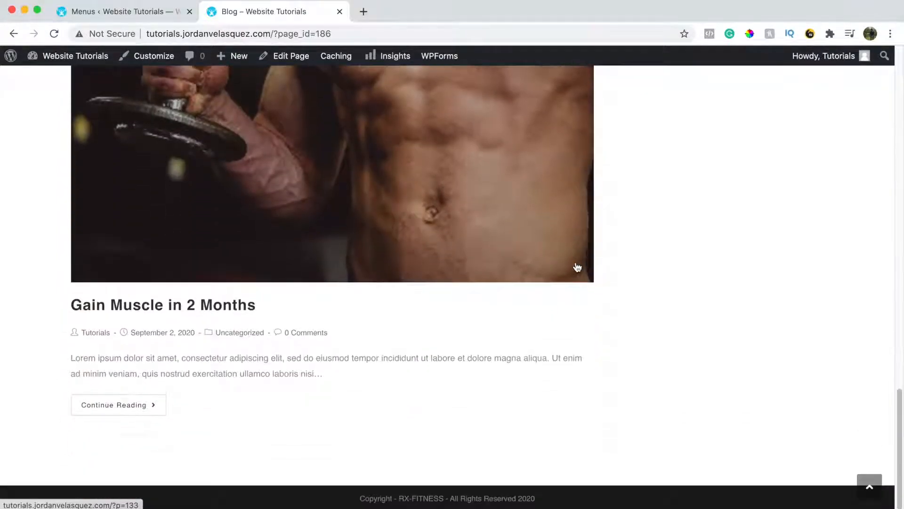
scroll(578, 267, "up", 20)
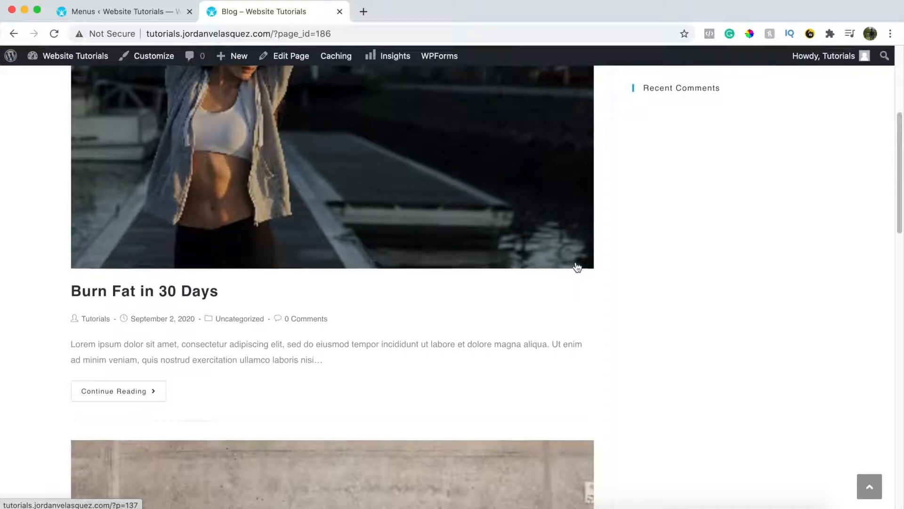
scroll(577, 267, "up", 8)
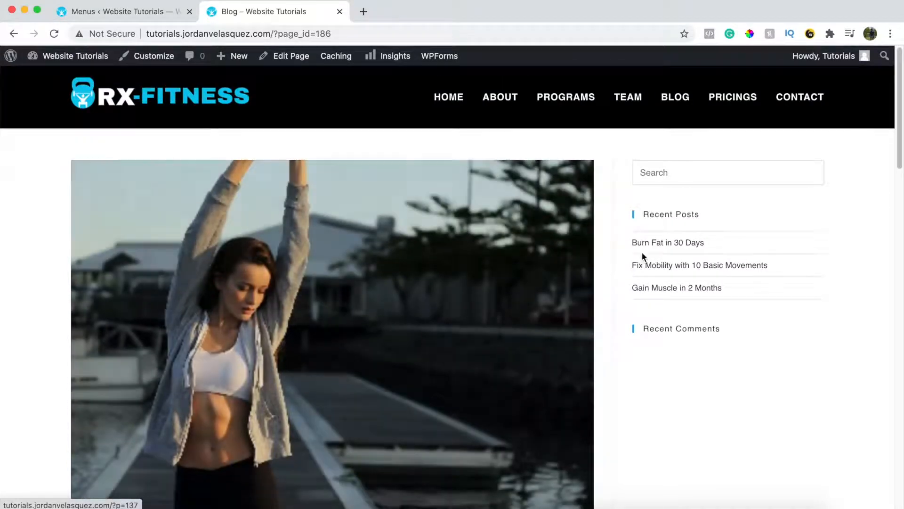
scroll(646, 252, "down", 2)
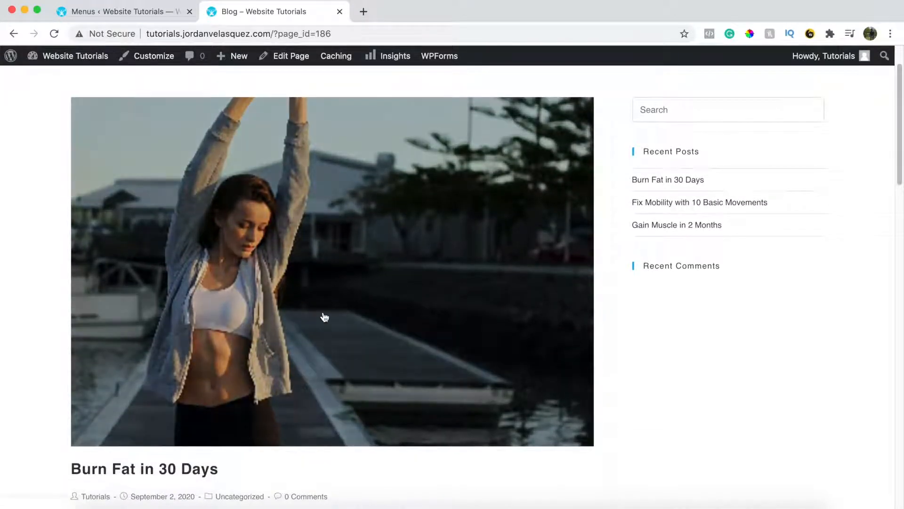
Step: Open the Burn Fat in 30 Days post and examine its single-post layout, related posts and reply section
left_click(165, 469)
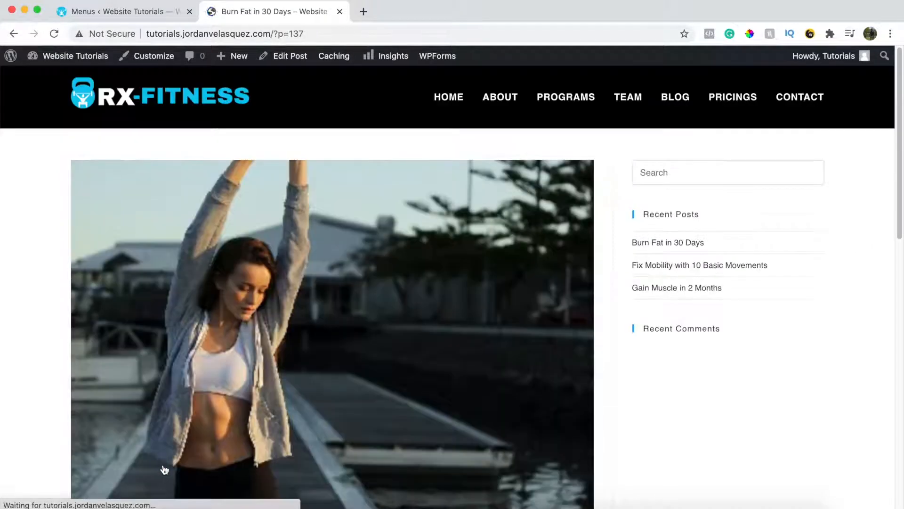
scroll(351, 332, "down", 5)
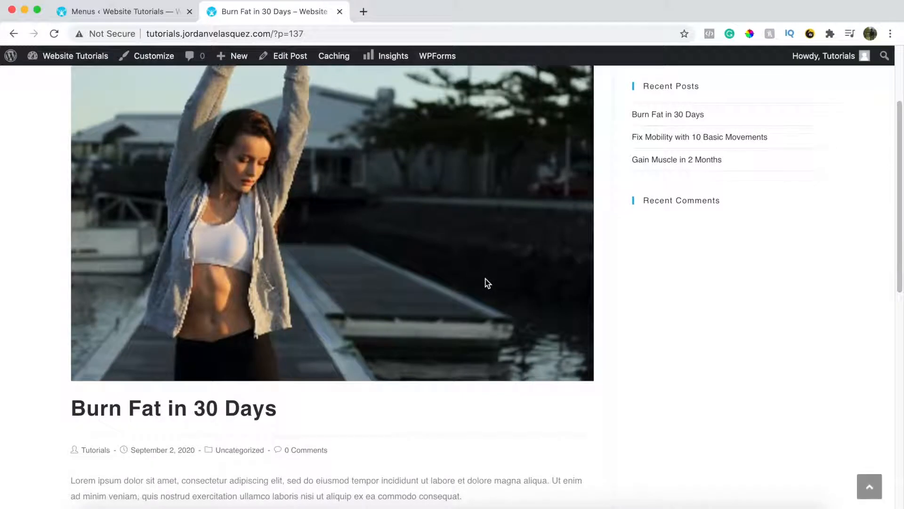
scroll(488, 282, "down", 10)
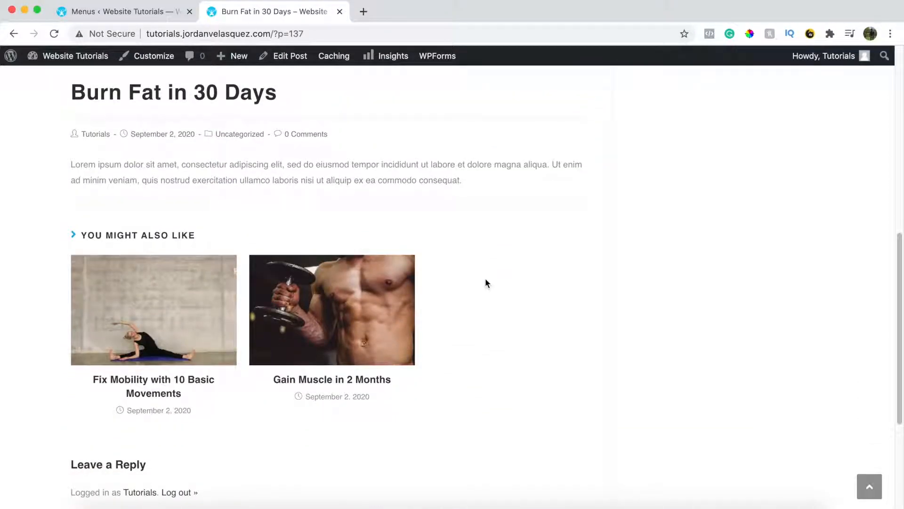
scroll(487, 283, "up", 6)
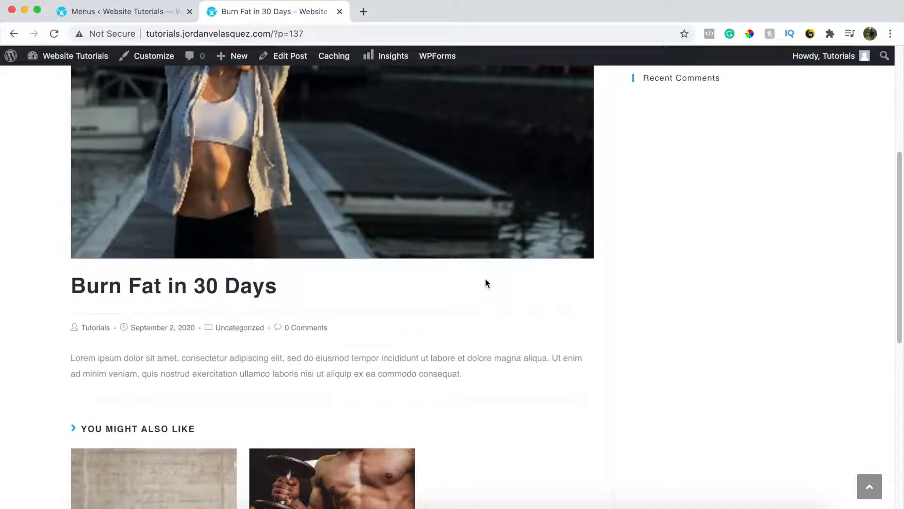
scroll(487, 283, "up", 6)
scroll(487, 282, "up", 2)
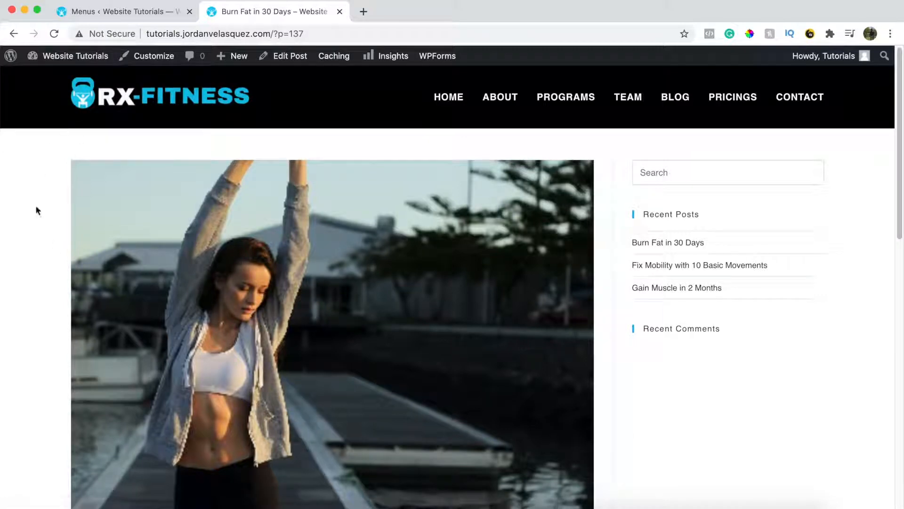
scroll(52, 260, "down", 5)
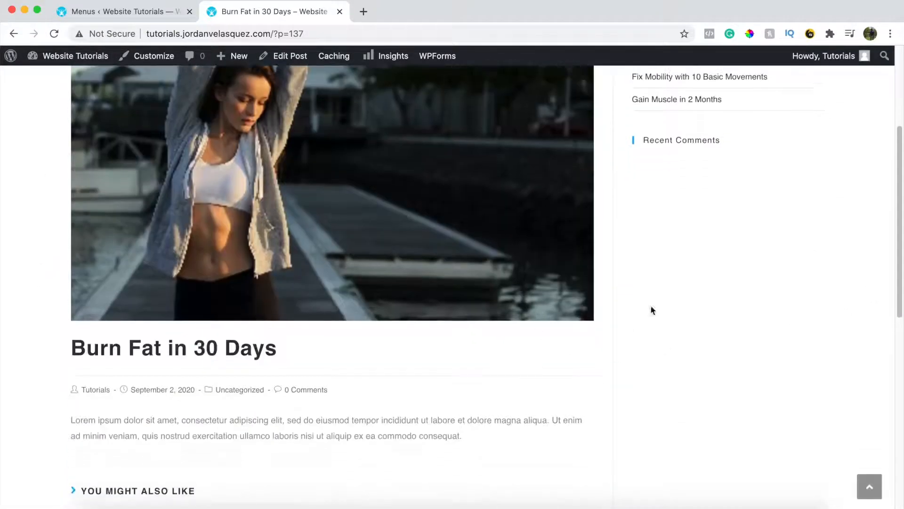
scroll(35, 339, "down", 5)
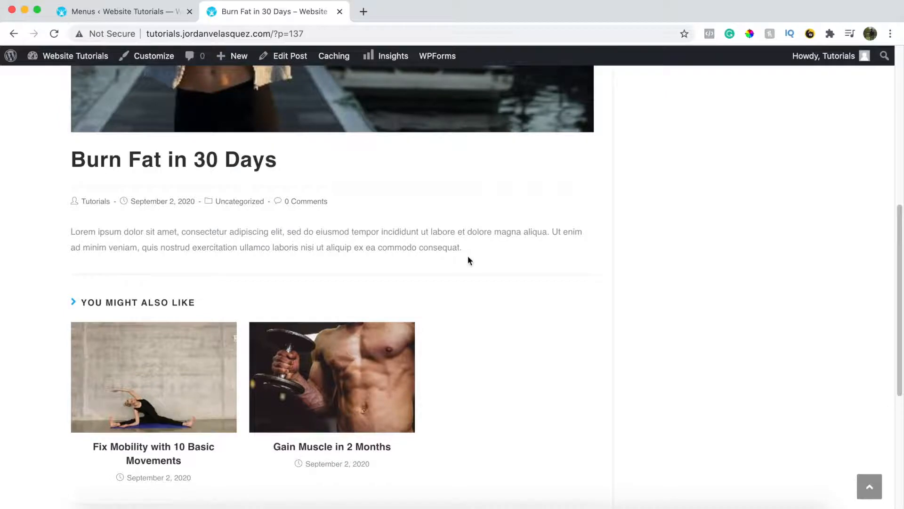
scroll(468, 258, "up", 10)
Step: Return to the WordPress admin and open the Archive templates in Elementor's Theme Builder
left_click(144, 11)
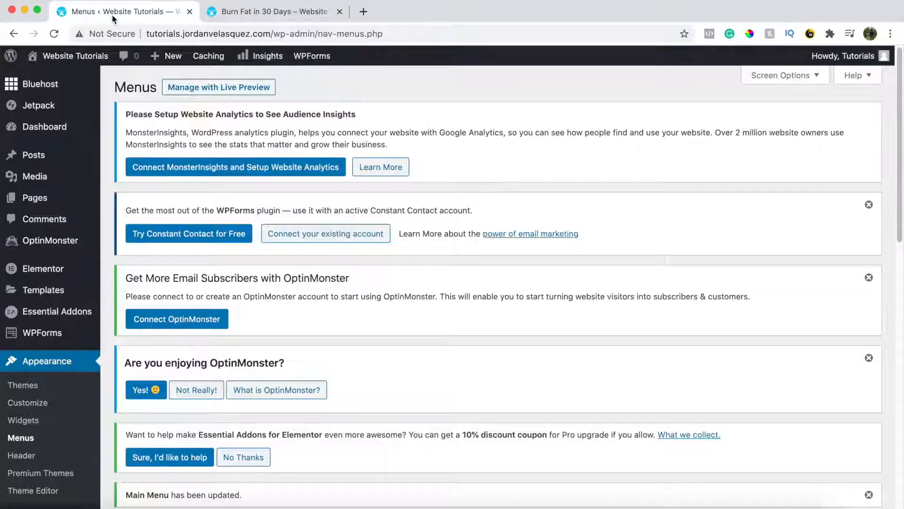
mouse_move(39, 201)
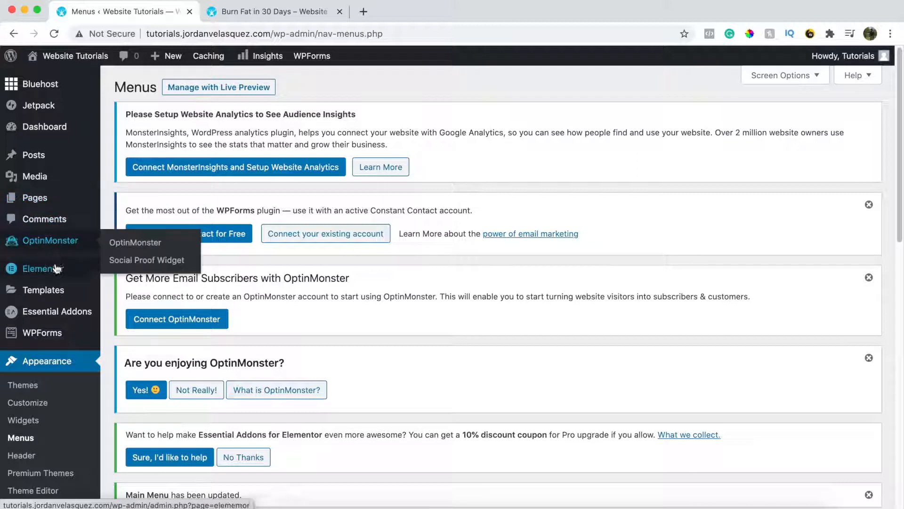
mouse_move(61, 284)
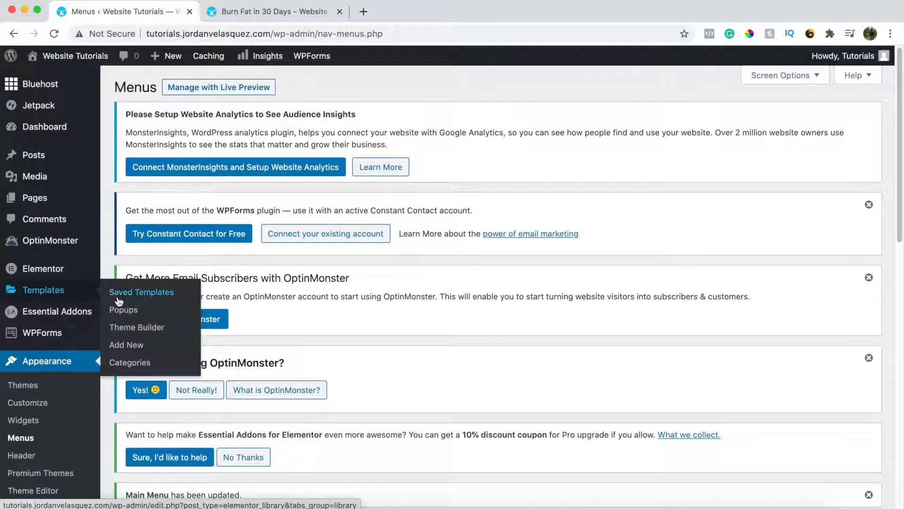
left_click(141, 336)
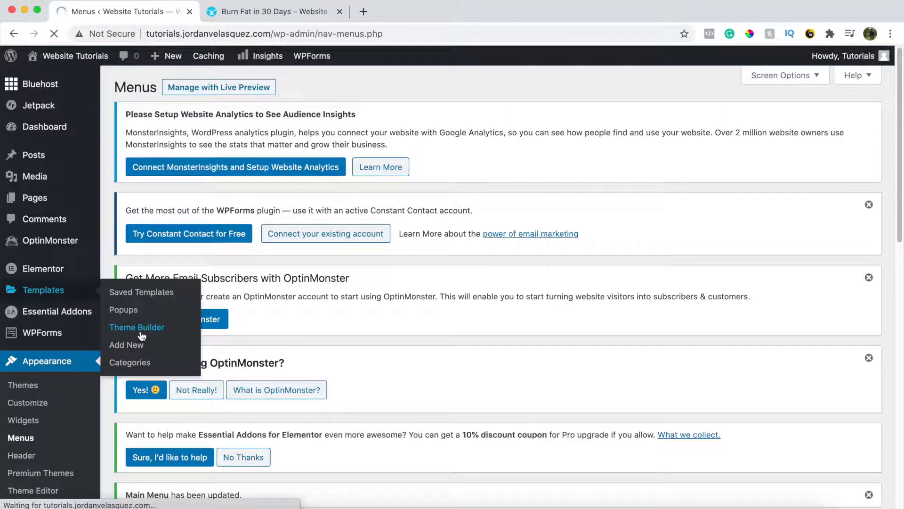
scroll(482, 318, "down", 5)
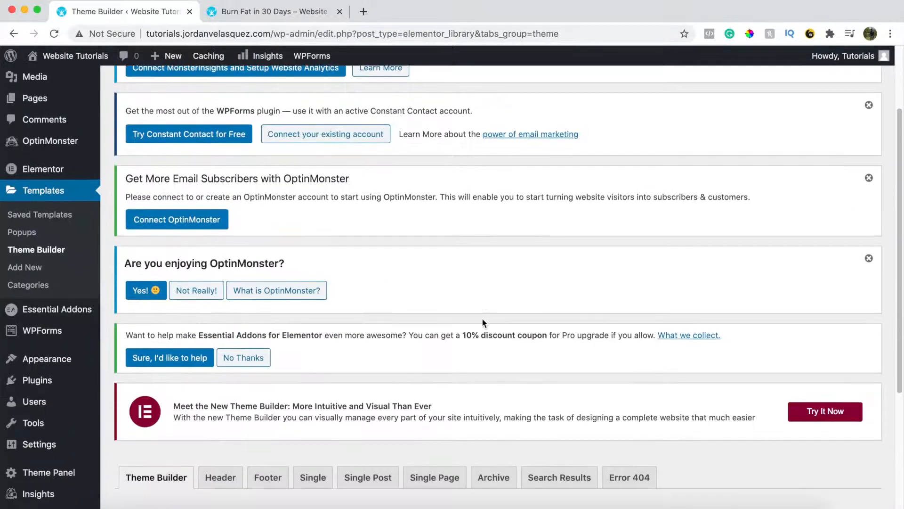
scroll(482, 317, "down", 8)
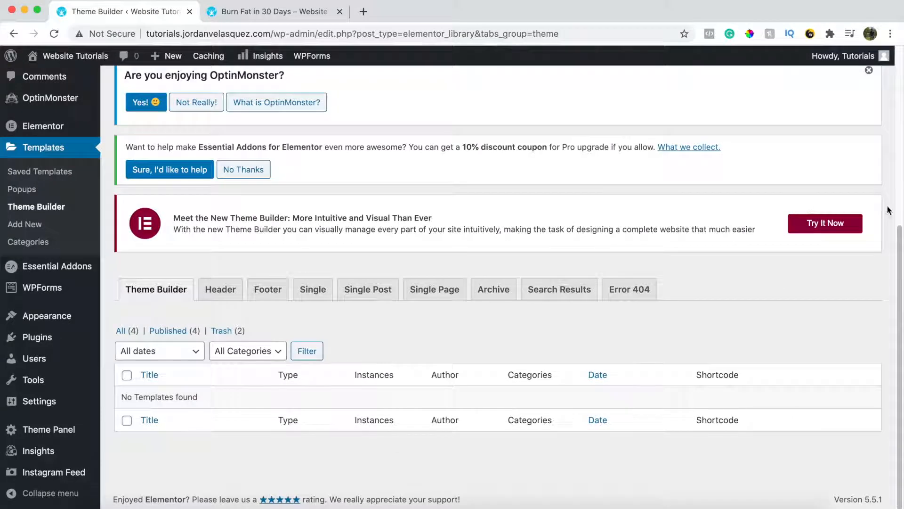
left_click(491, 291)
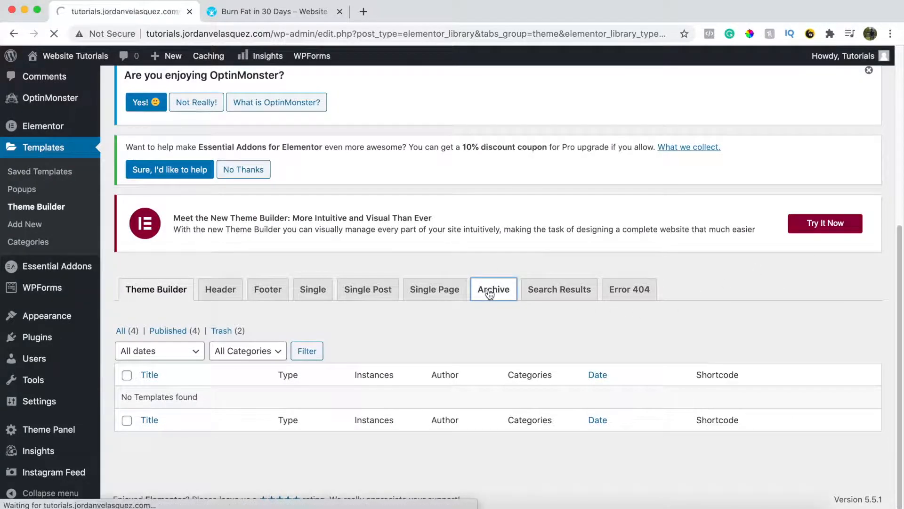
Step: Create a new Archive template named Blog Page
scroll(491, 293, "down", 4)
scroll(490, 293, "down", 5)
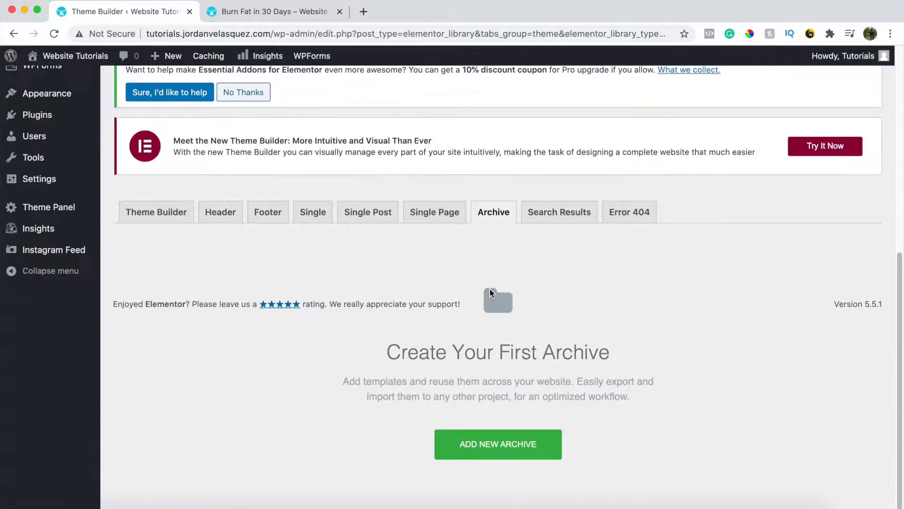
left_click(513, 447)
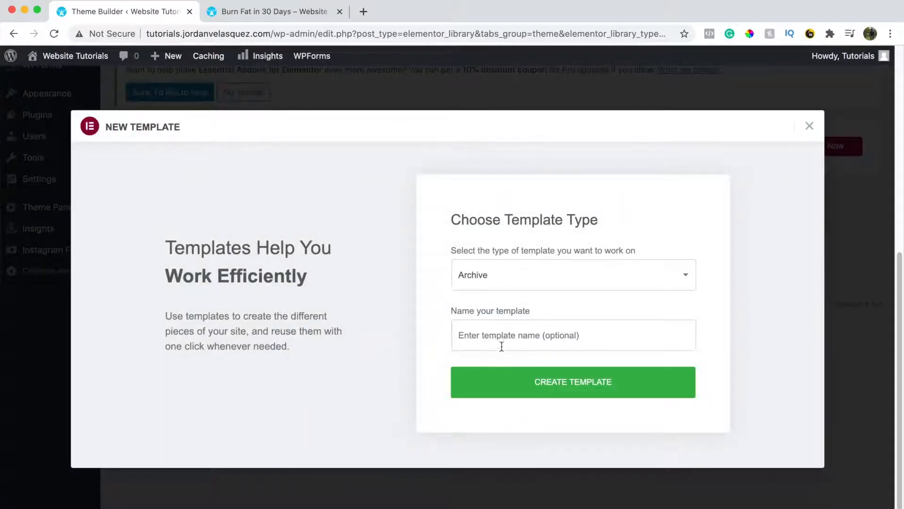
left_click(501, 346)
type("b")
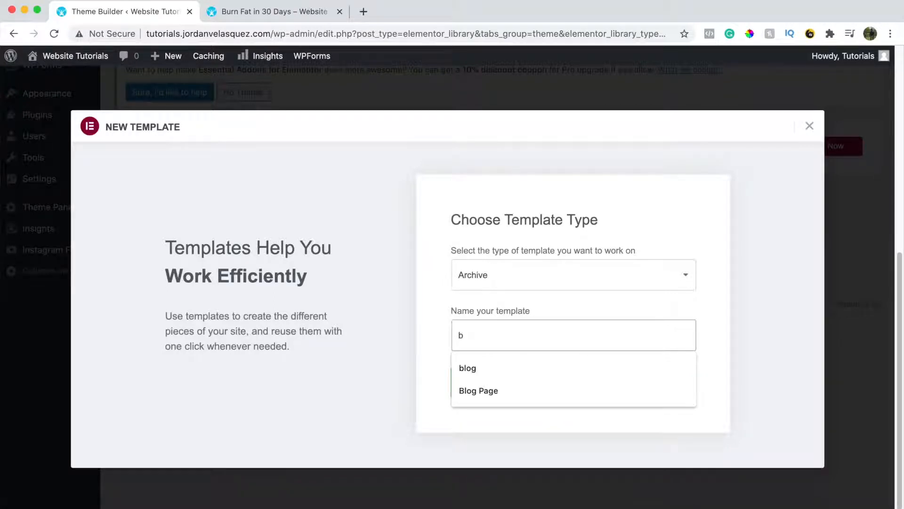
left_click(518, 399)
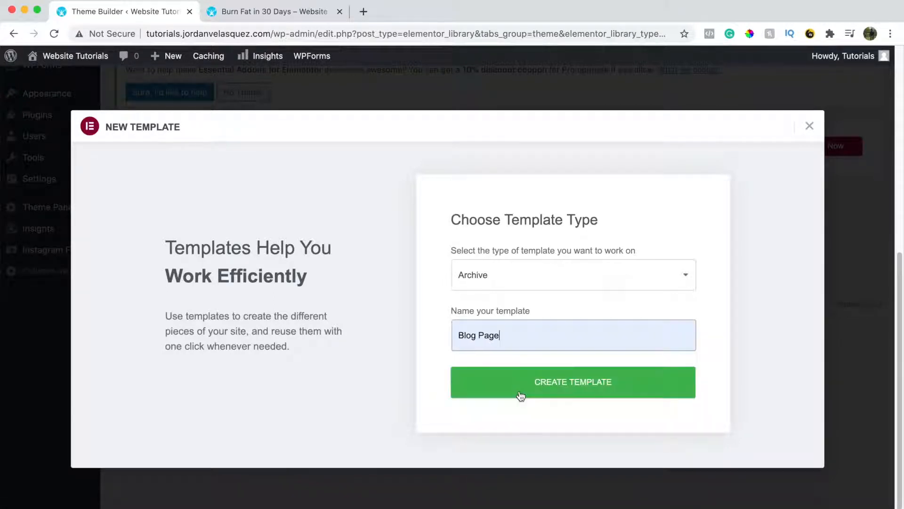
left_click(579, 381)
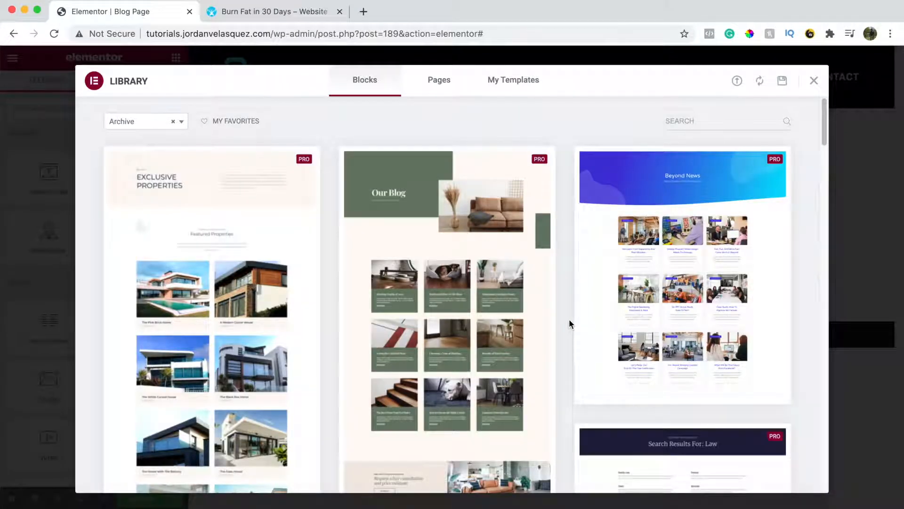
Step: Browse the Archive blocks in the template library to compare the available blog layouts
scroll(568, 318, "down", 2)
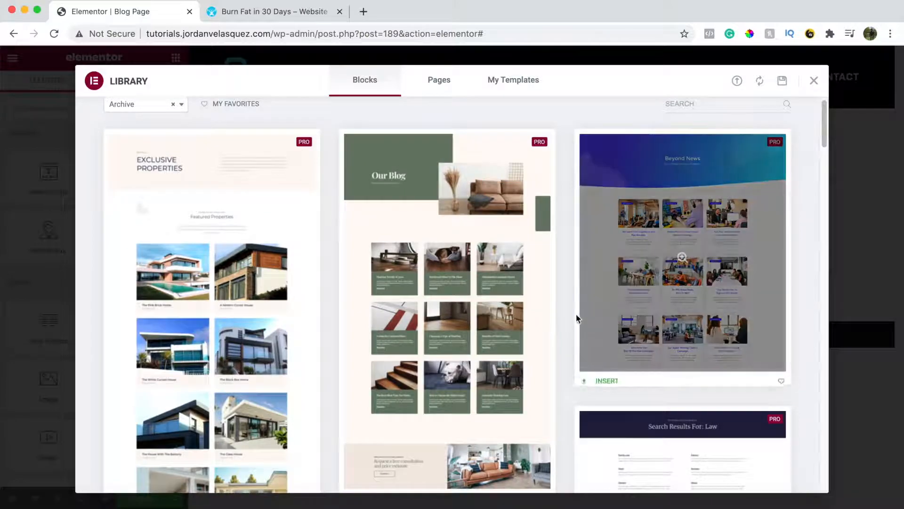
scroll(561, 339, "down", 10)
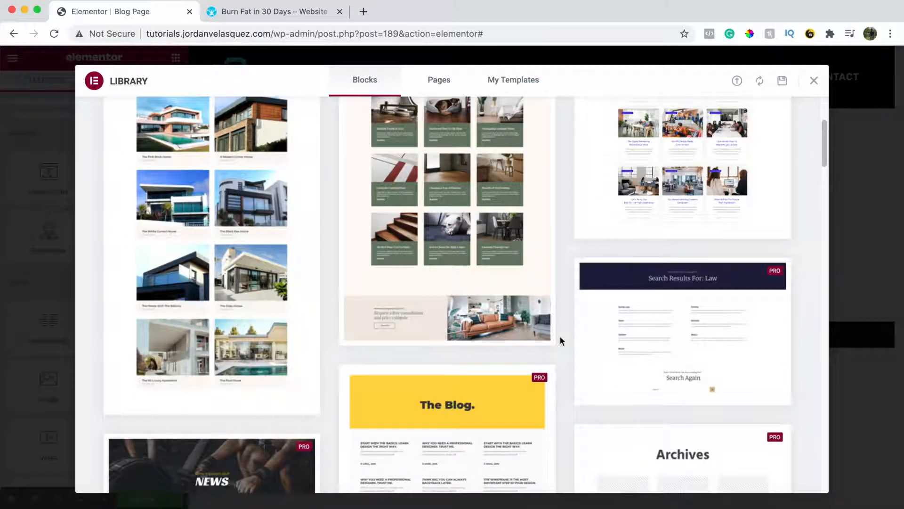
scroll(561, 339, "down", 5)
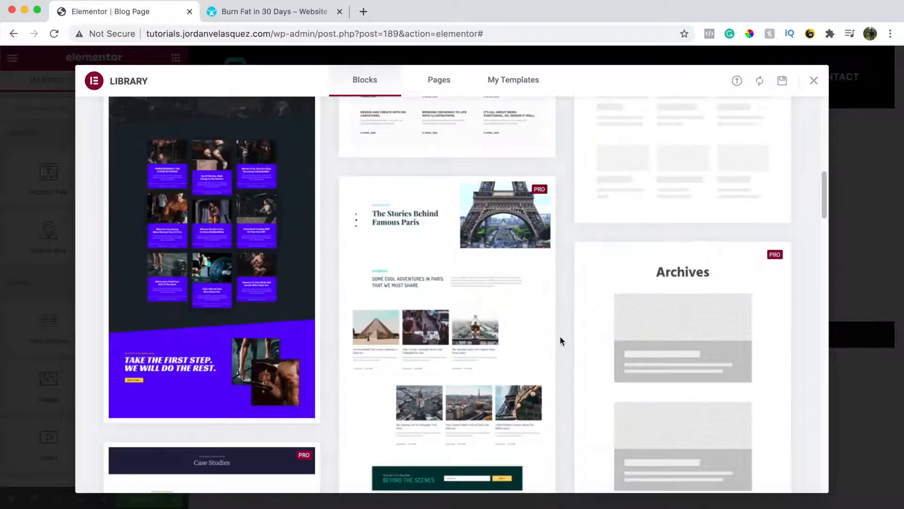
scroll(561, 336, "down", 5)
scroll(561, 336, "down", 2)
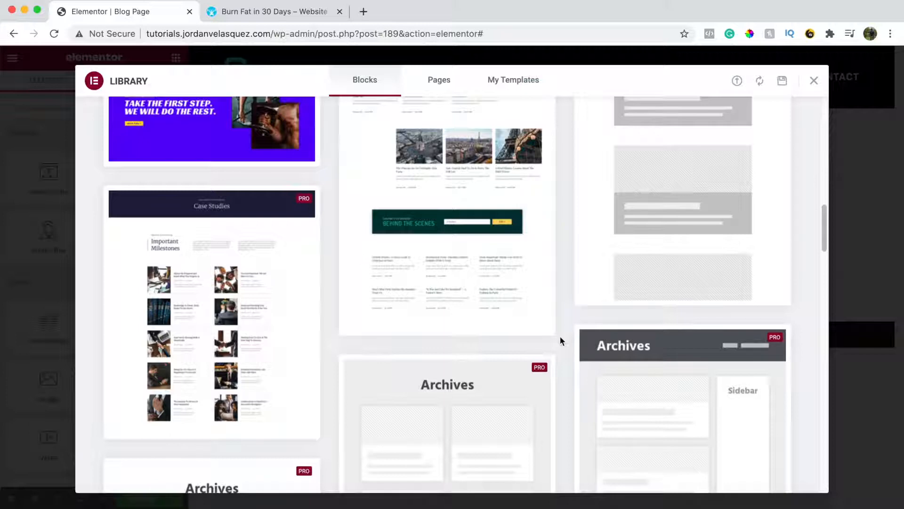
scroll(561, 335, "down", 5)
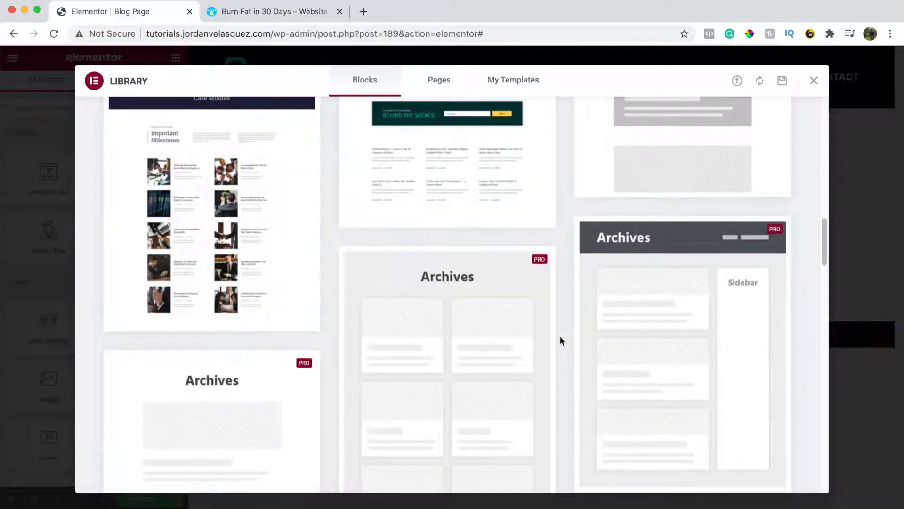
scroll(561, 337, "down", 3)
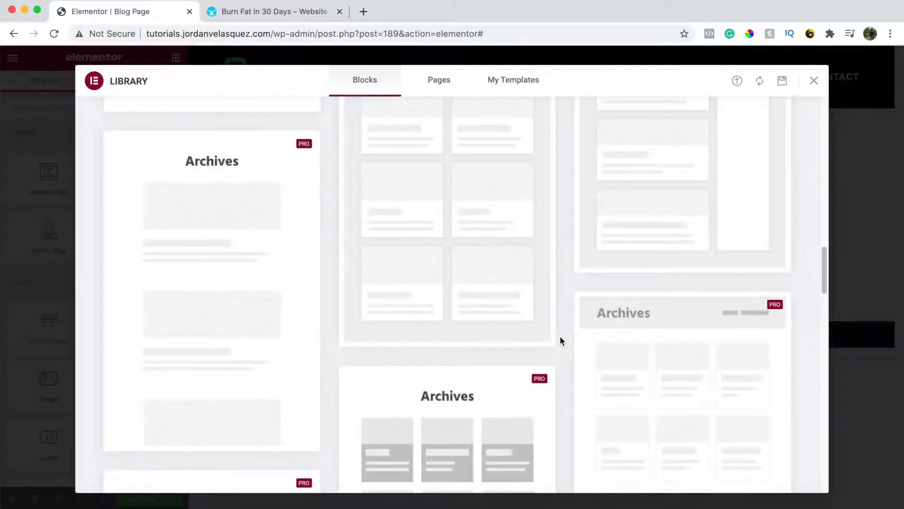
scroll(561, 335, "down", 8)
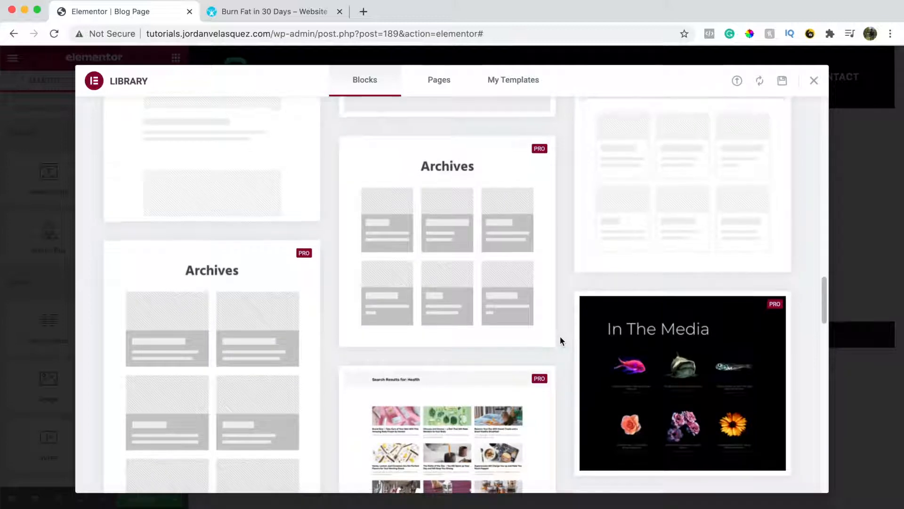
scroll(560, 341, "down", 5)
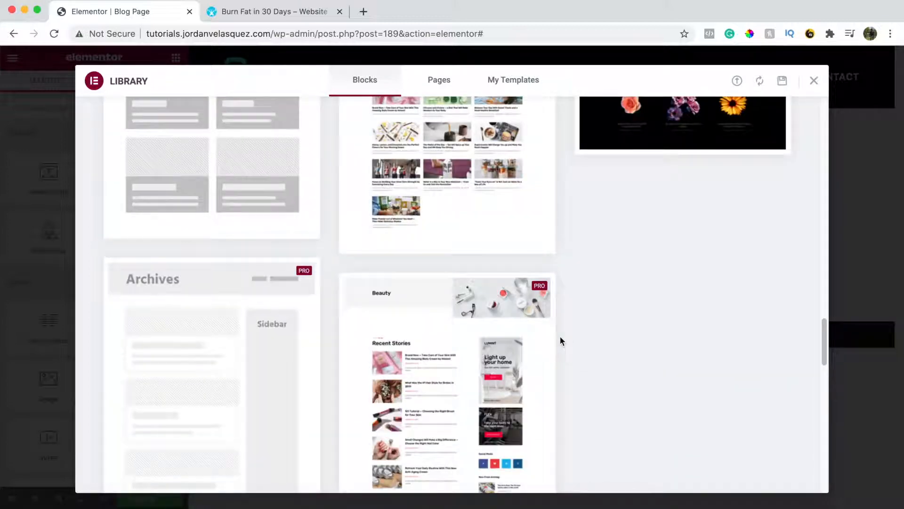
scroll(560, 335, "down", 4)
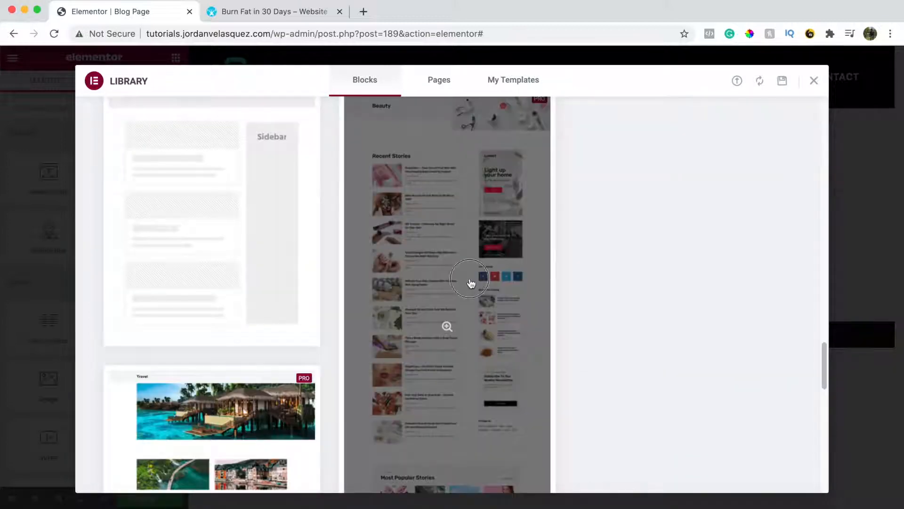
Step: Preview the Beauty archive block from its header to the Most Popular Stories section, and return to the library
left_click(470, 281)
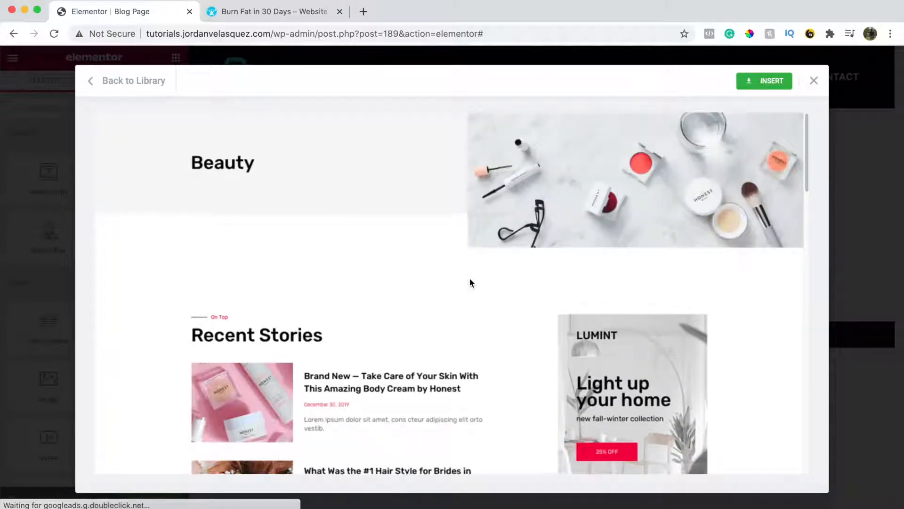
scroll(470, 282, "down", 7)
scroll(470, 282, "down", 8)
scroll(470, 282, "down", 9)
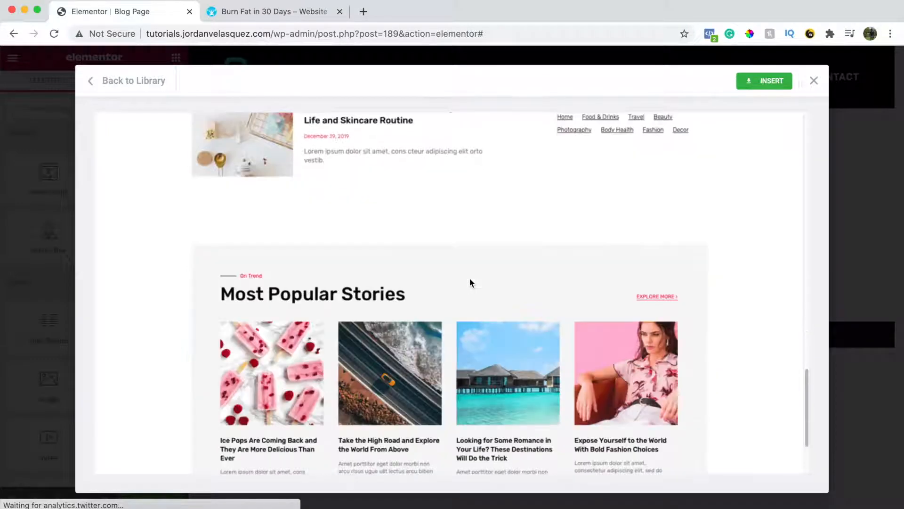
scroll(470, 282, "down", 2)
scroll(470, 281, "up", 20)
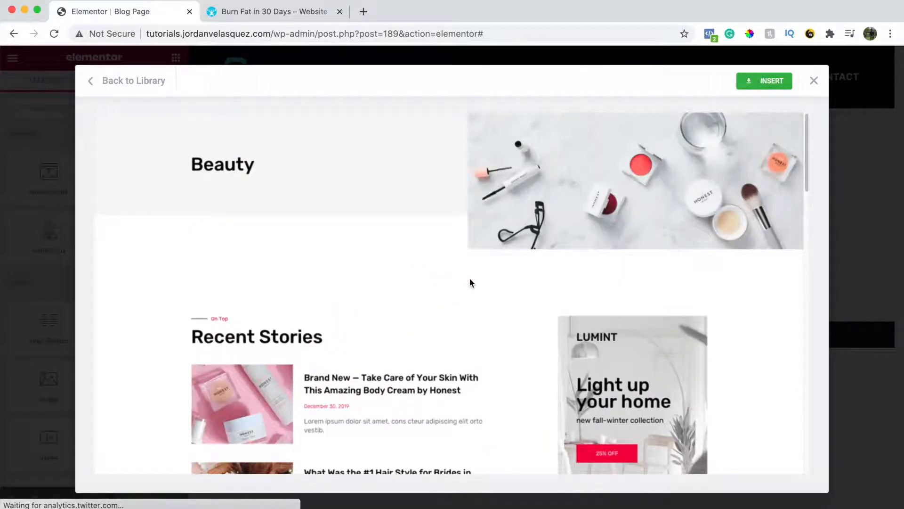
left_click(105, 80)
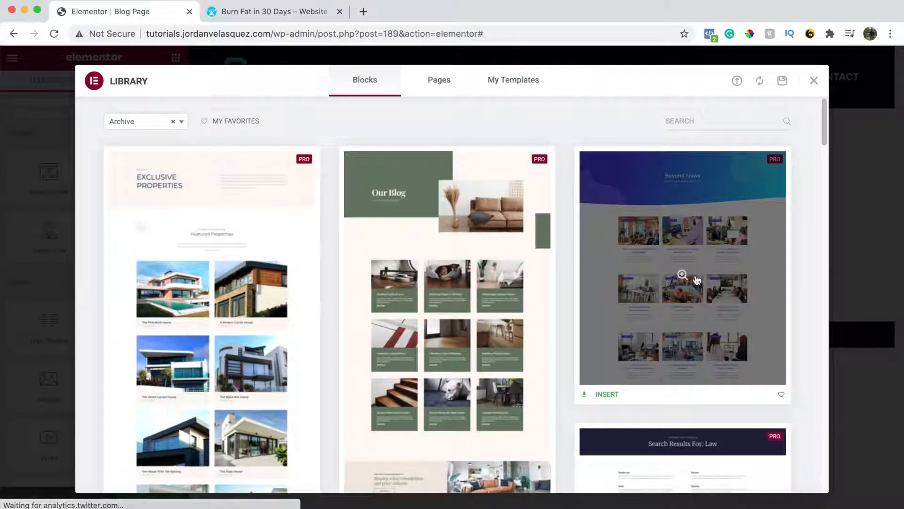
Step: Preview the Beyond News archive block through its post grid and insert it into the template
left_click(675, 285)
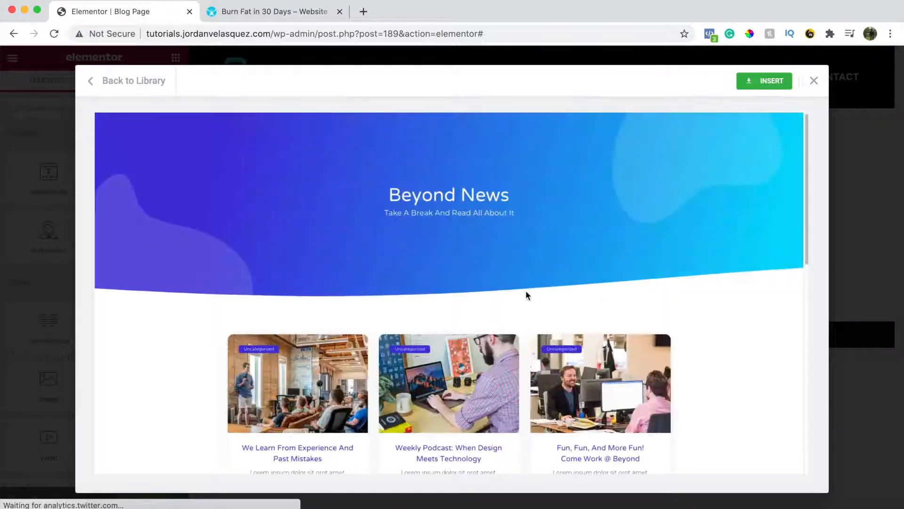
scroll(526, 294, "down", 5)
scroll(526, 294, "down", 6)
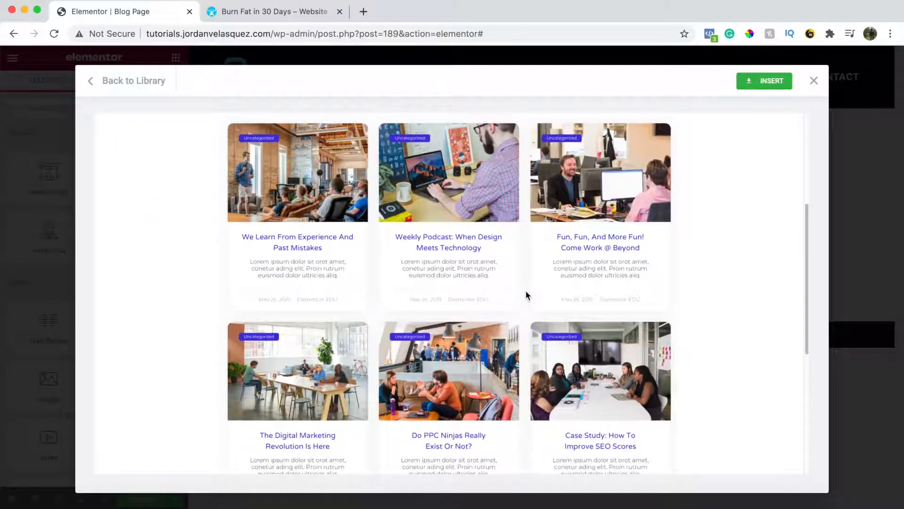
scroll(526, 290, "down", 2)
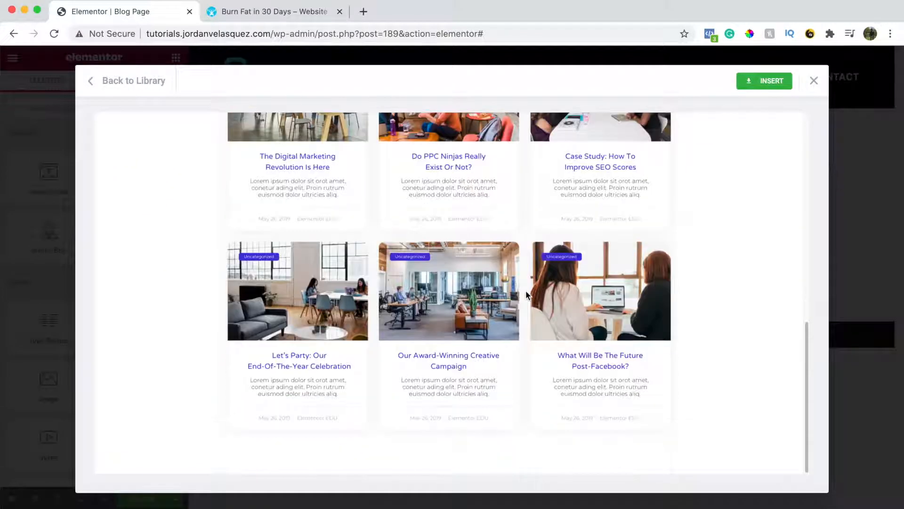
scroll(526, 290, "up", 10)
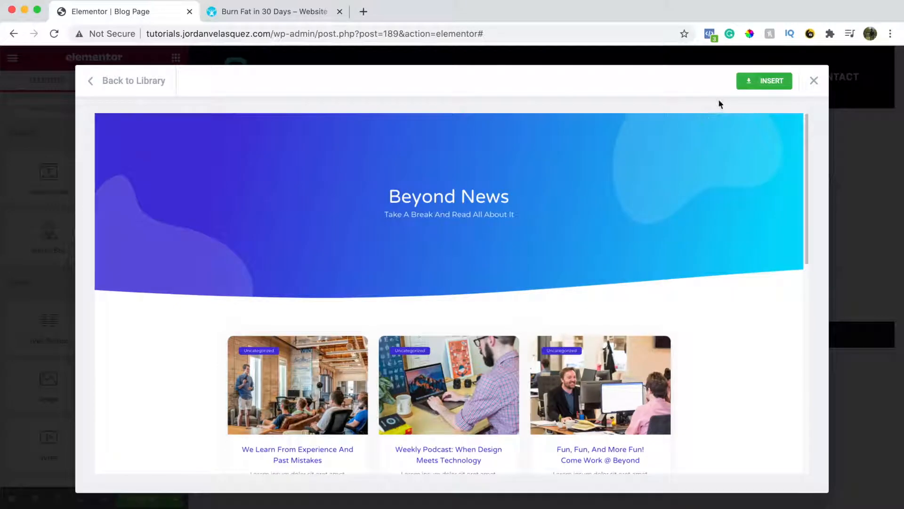
left_click(763, 89)
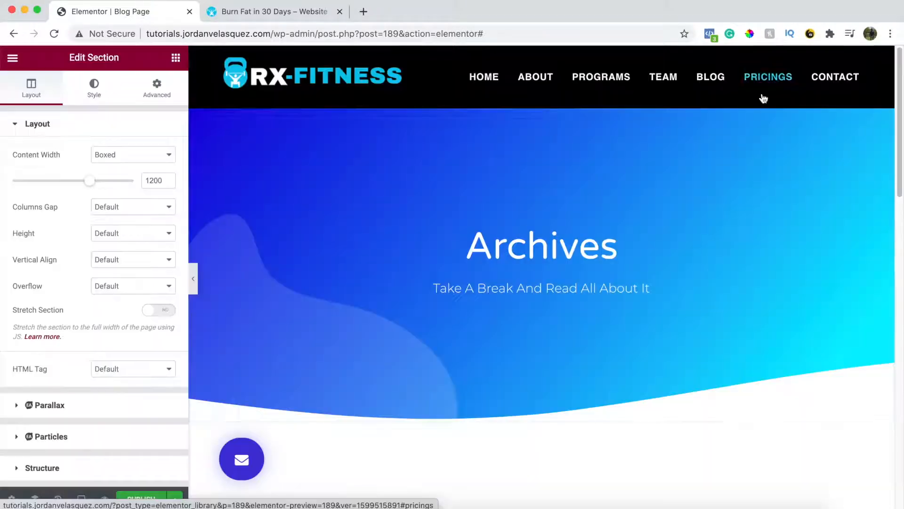
Step: Review the inserted template's header, post cards, call-to-action section and footer area
scroll(626, 295, "down", 7)
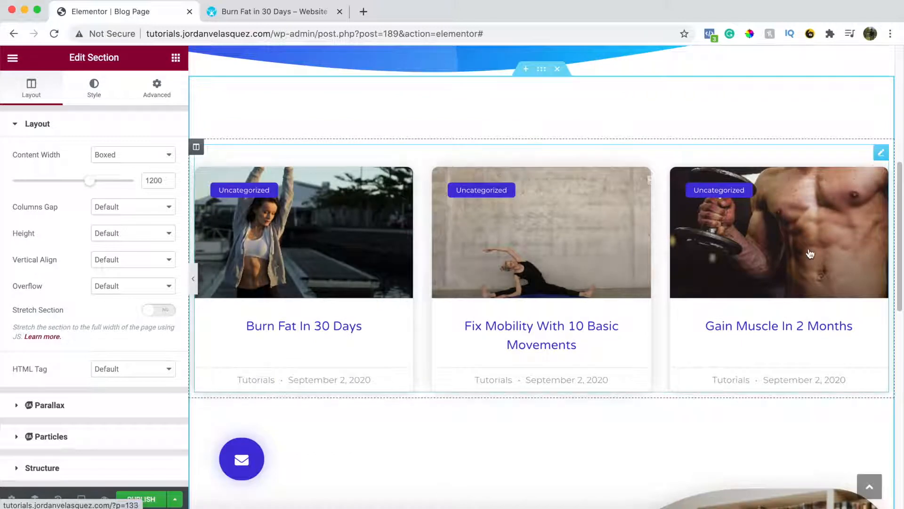
scroll(432, 281, "down", 1)
scroll(431, 282, "down", 2)
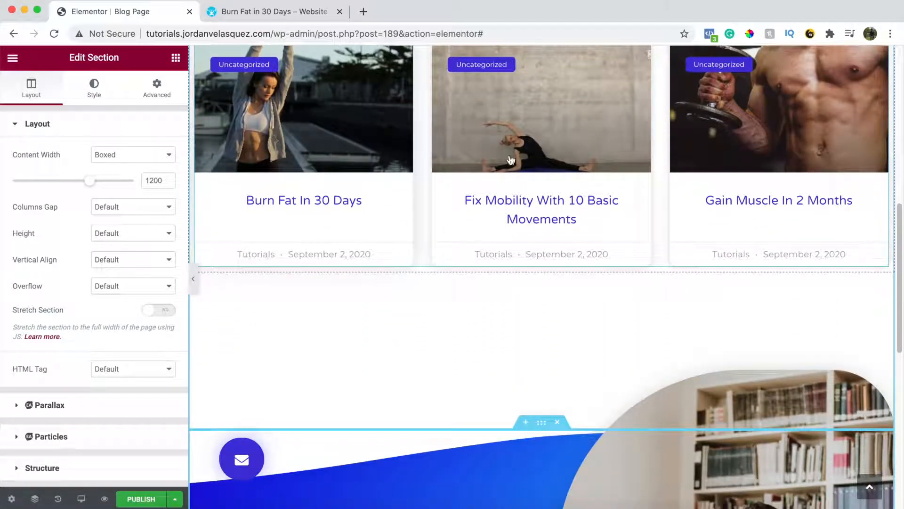
scroll(669, 245, "down", 7)
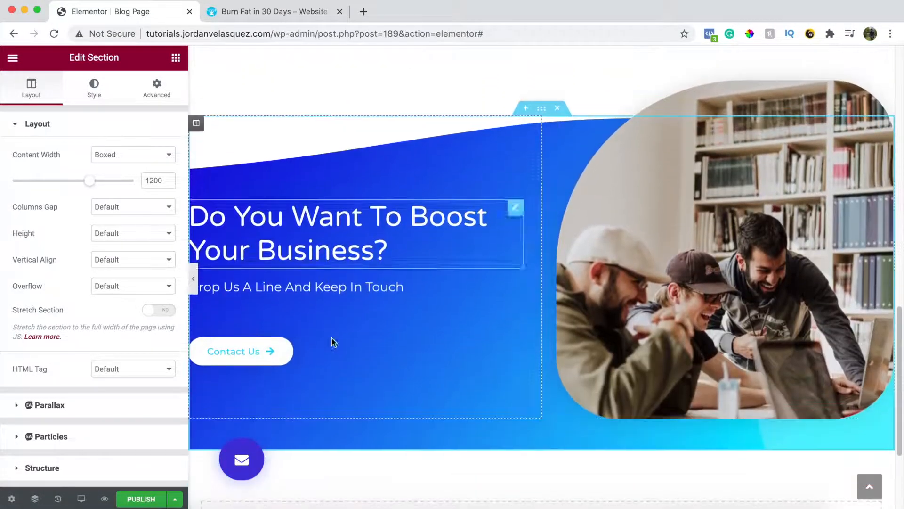
scroll(579, 281, "down", 4)
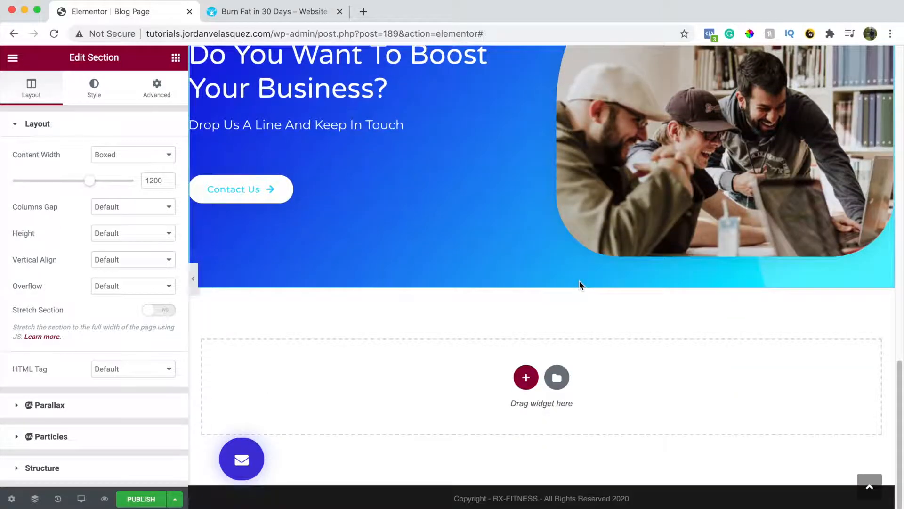
scroll(580, 281, "up", 6)
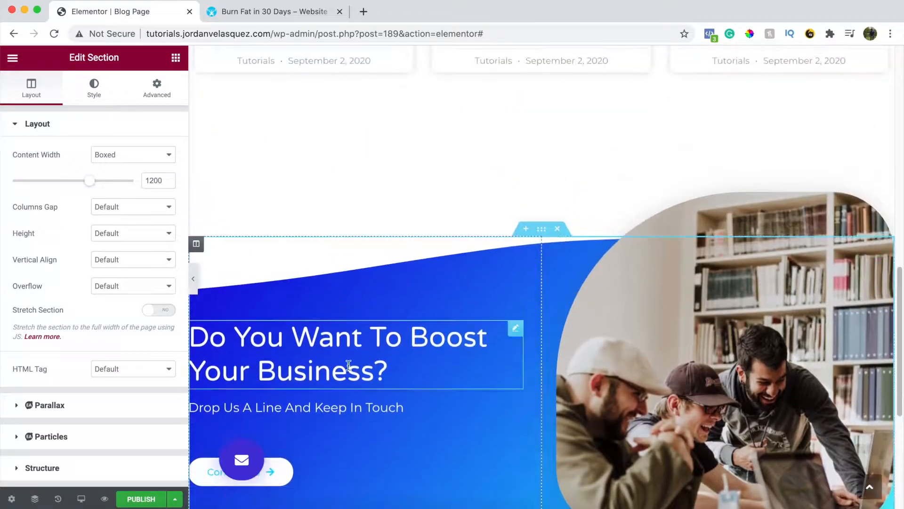
scroll(343, 375, "down", 1)
scroll(343, 371, "down", 2)
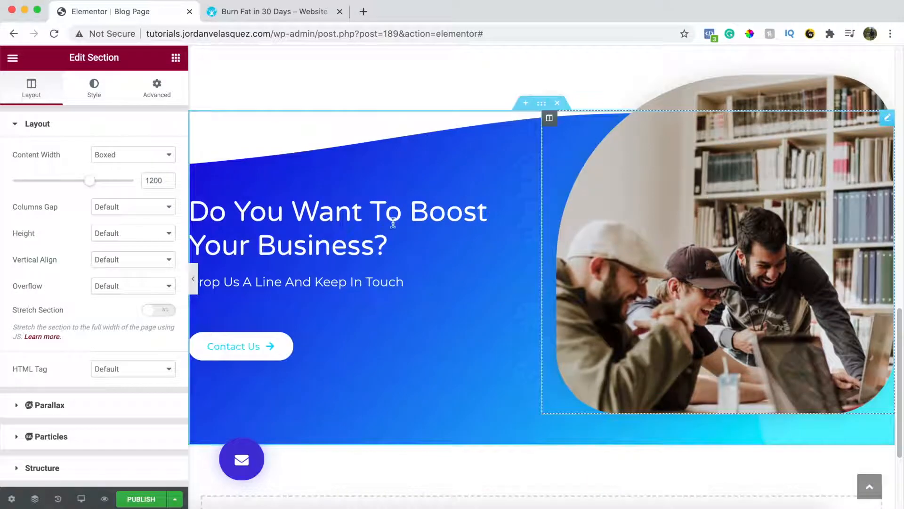
scroll(543, 226, "down", 4)
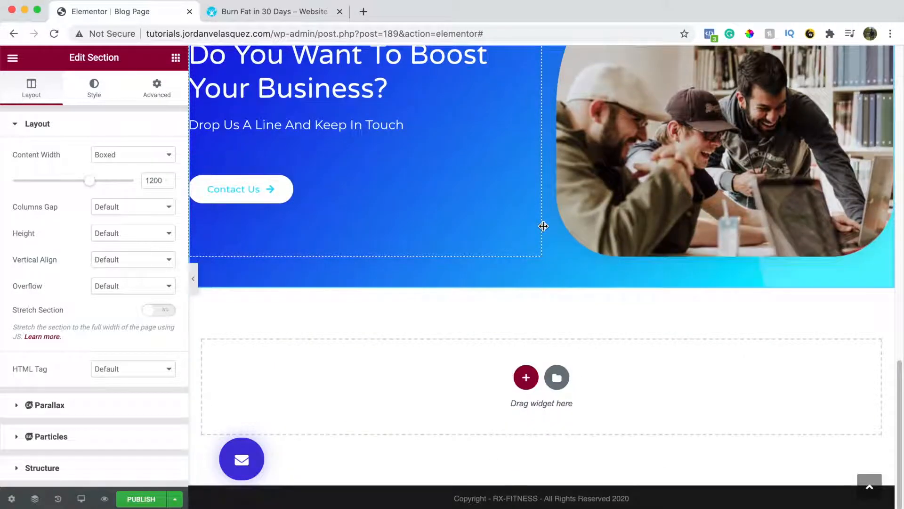
scroll(543, 226, "up", 20)
scroll(545, 226, "up", 2)
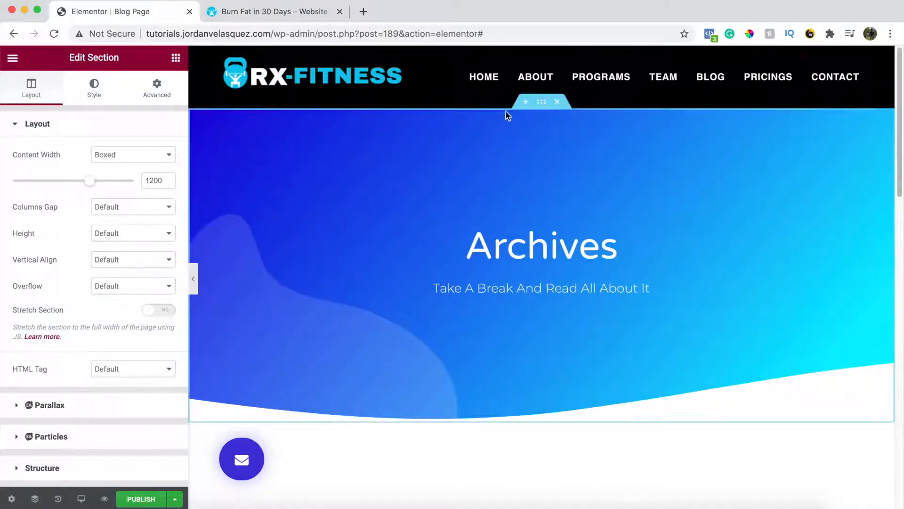
Step: Change the Archives header section's background type to Classic and use background-3-1-scaled.jpg from the media library as its image
left_click(543, 102)
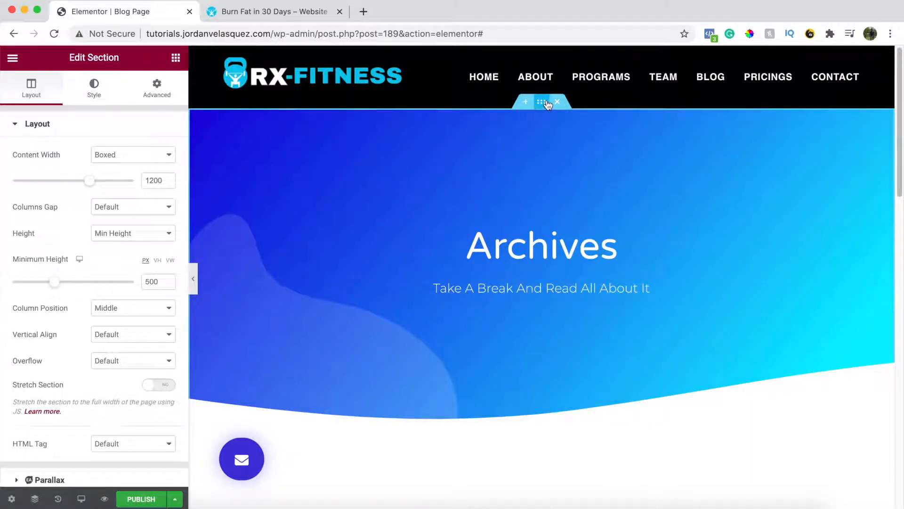
left_click(93, 94)
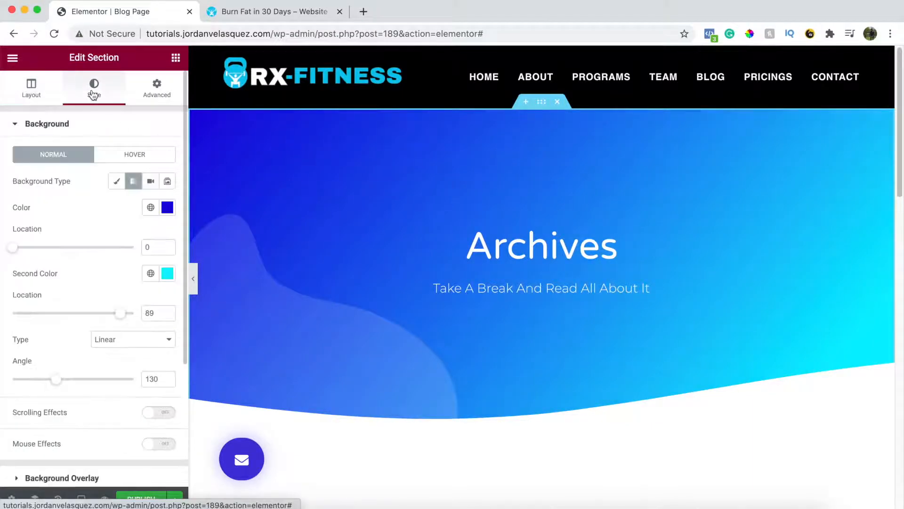
left_click(117, 184)
mouse_move(96, 308)
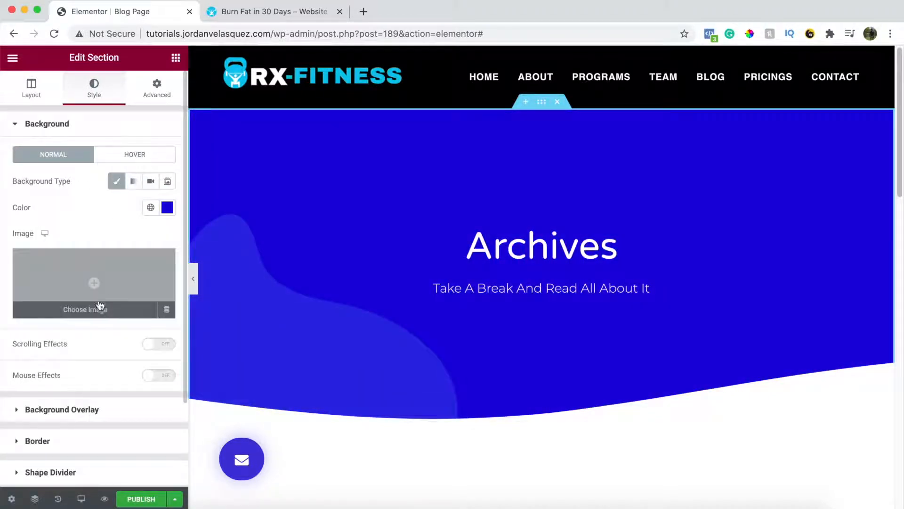
left_click(97, 311)
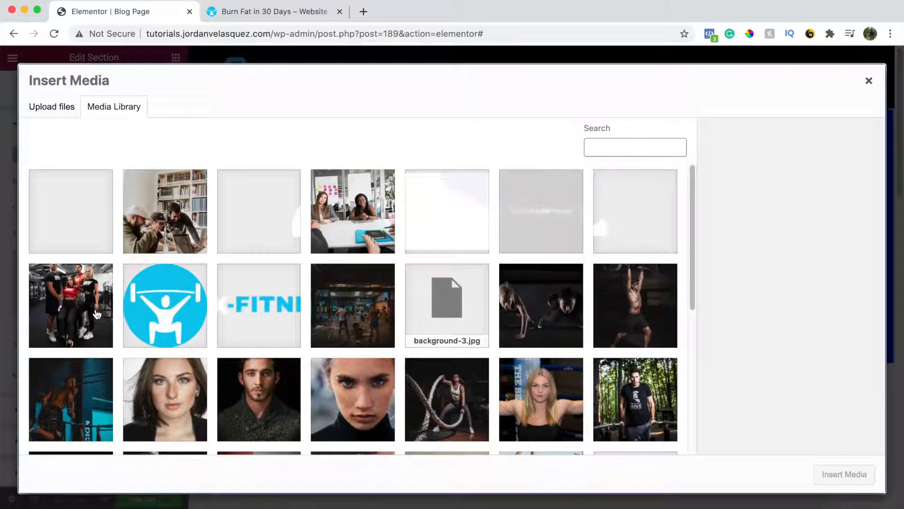
left_click(351, 304)
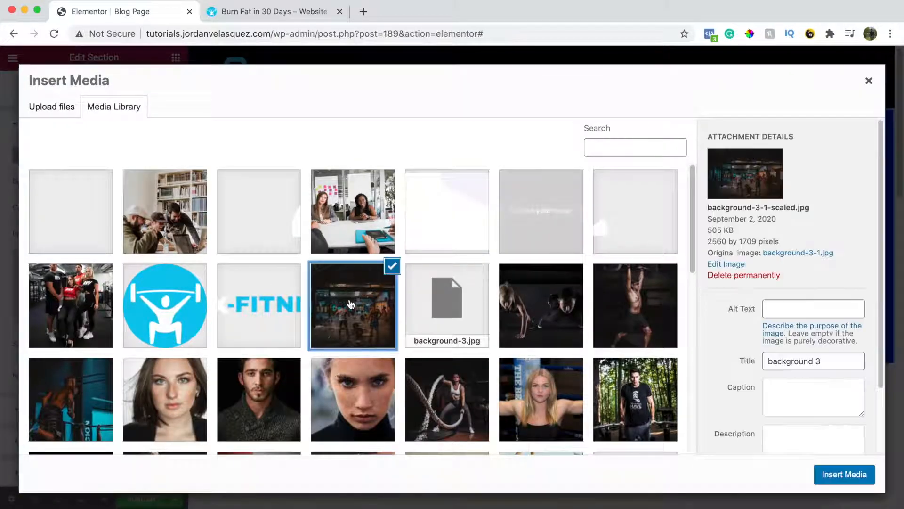
left_click(849, 478)
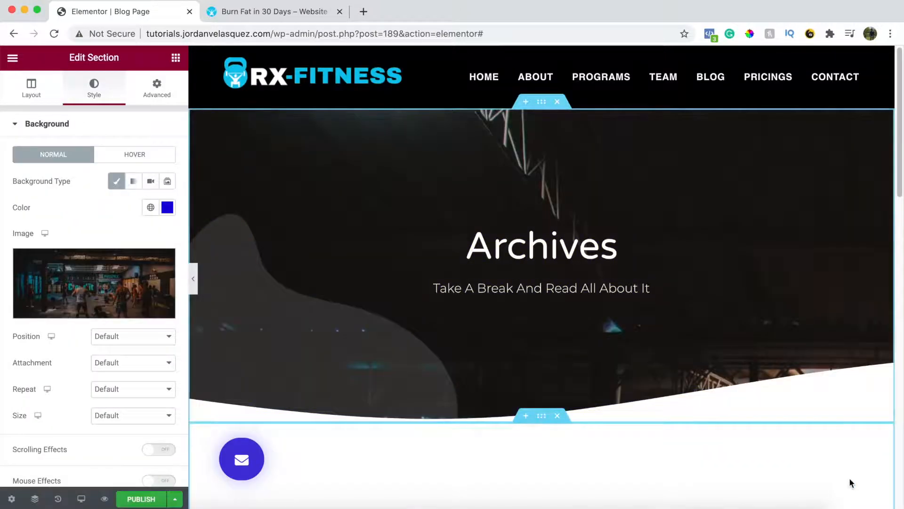
Step: Set the header section's background image position to Center Center and its size to Cover
left_click(125, 336)
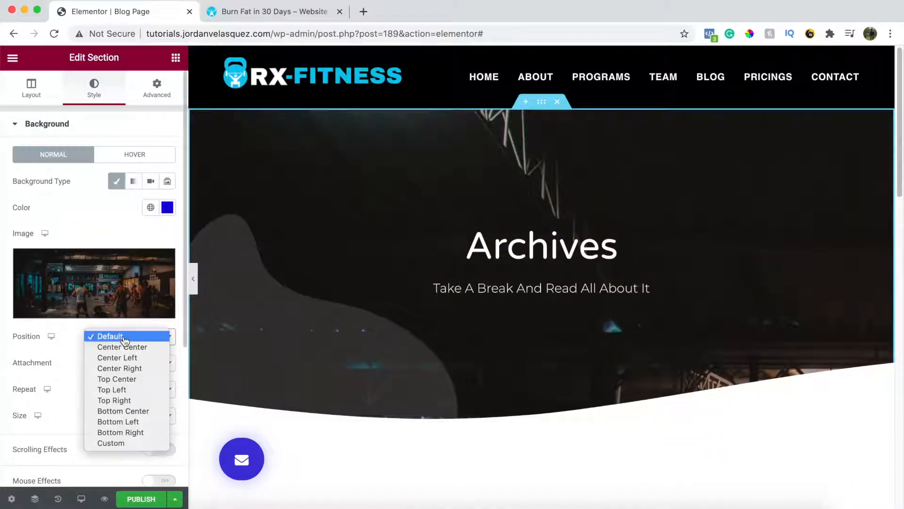
left_click(125, 347)
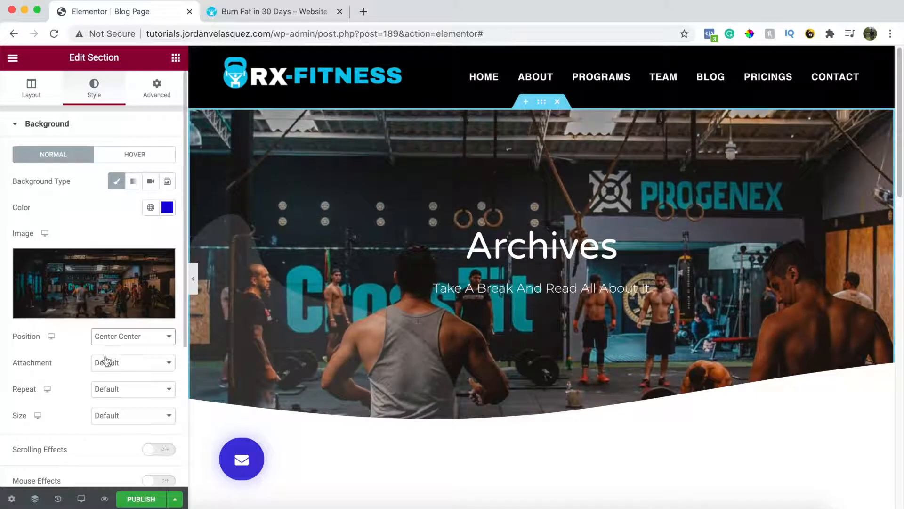
left_click(150, 415)
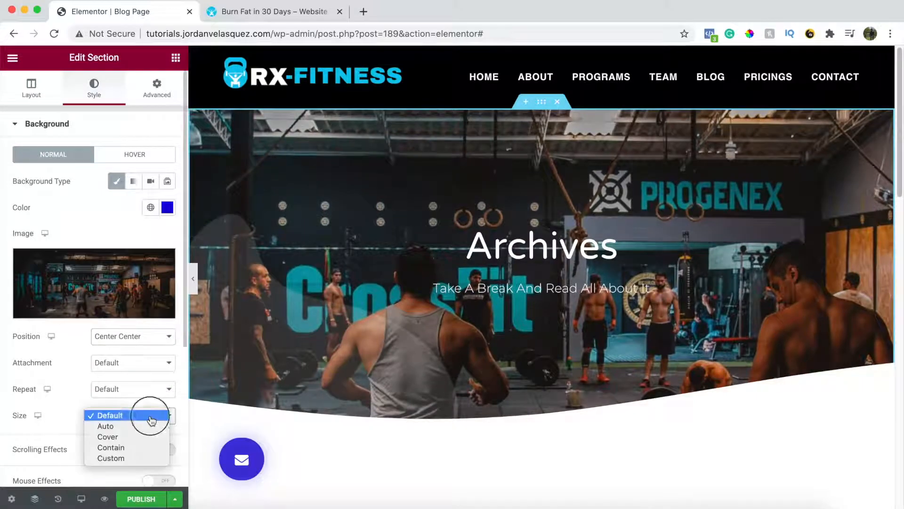
left_click(129, 438)
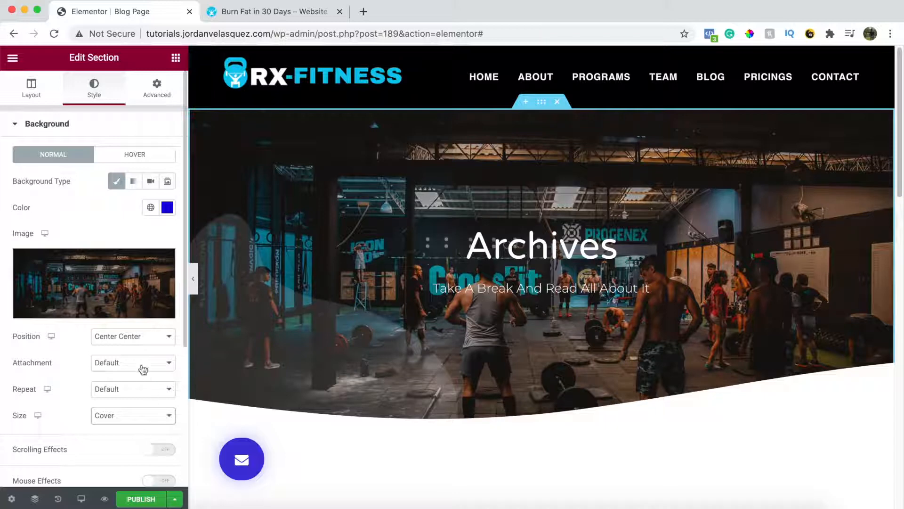
Step: Remove the image from the header section's background overlay
left_click(19, 124)
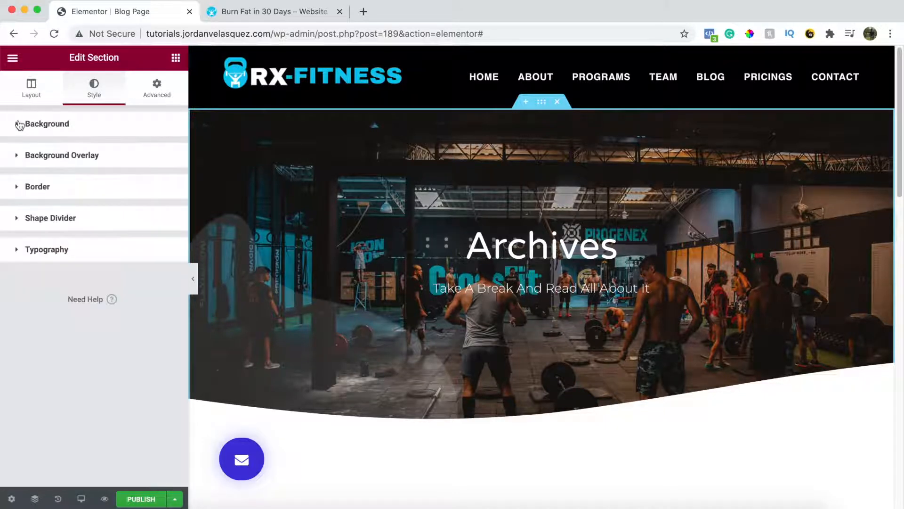
left_click(27, 162)
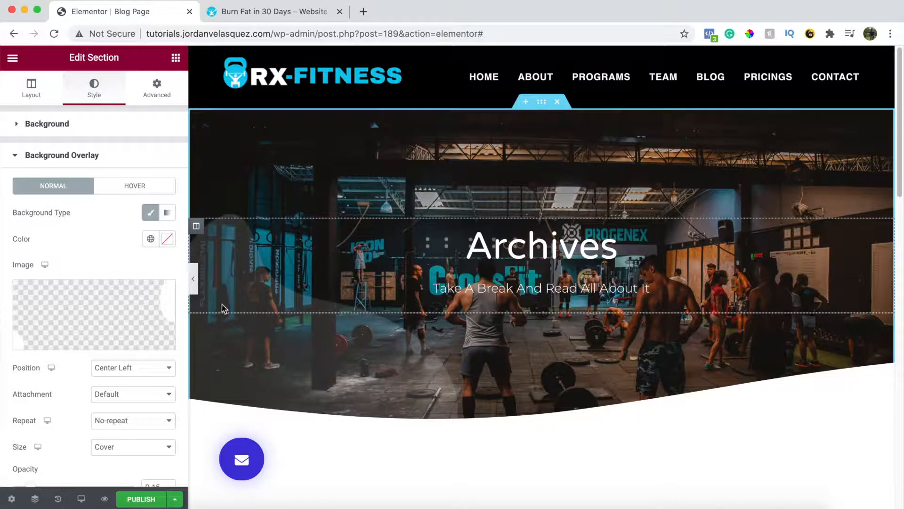
mouse_move(165, 295)
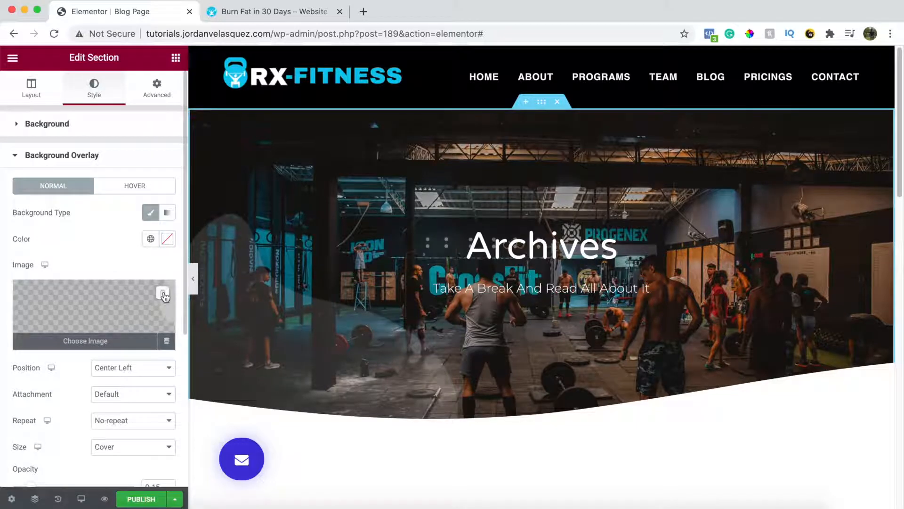
left_click(163, 294)
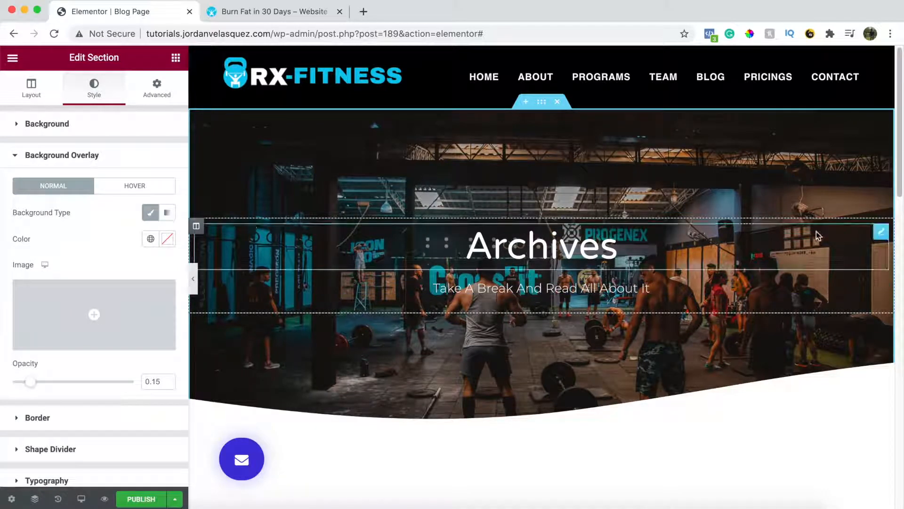
Step: Delete the Archives title and change the heading below it to "Blog"
right_click(880, 231)
left_click(811, 411)
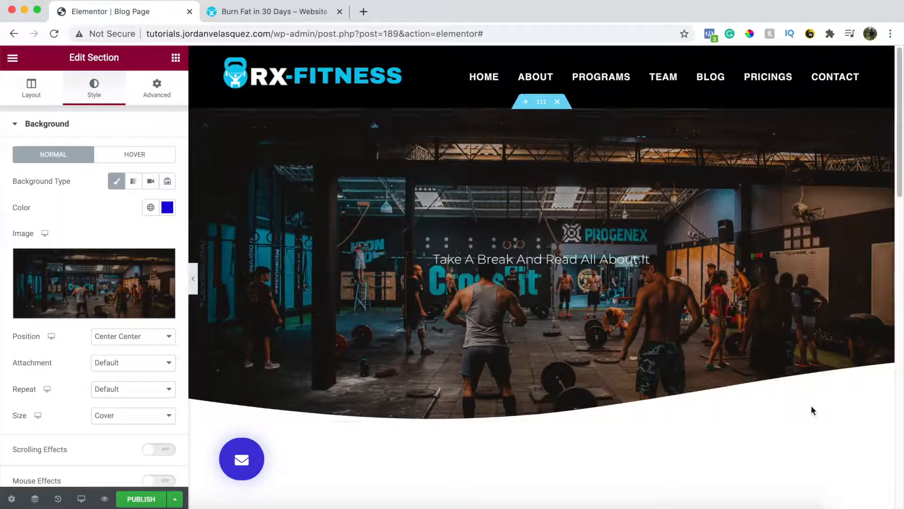
left_click(518, 260)
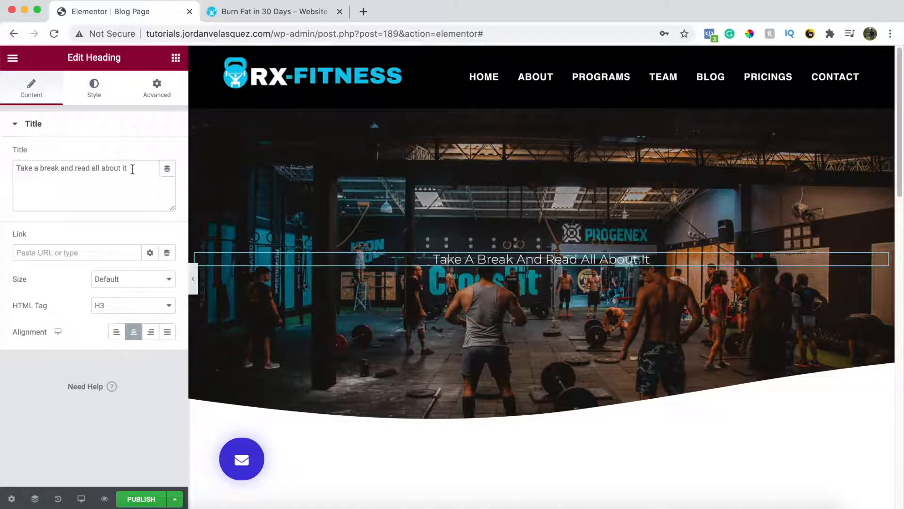
left_click_drag(132, 168, 4, 171)
type("Blog")
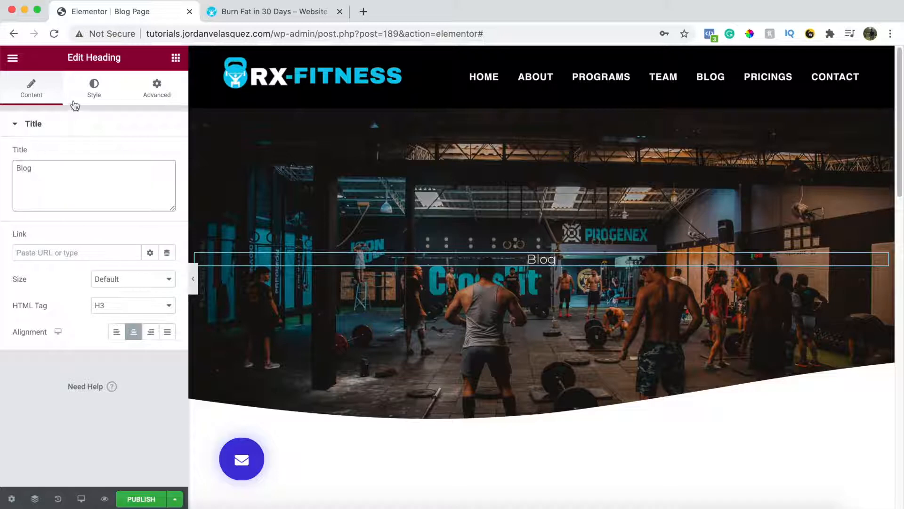
Step: Set the Blog heading's text color to white (#FFFFFF)
left_click(88, 102)
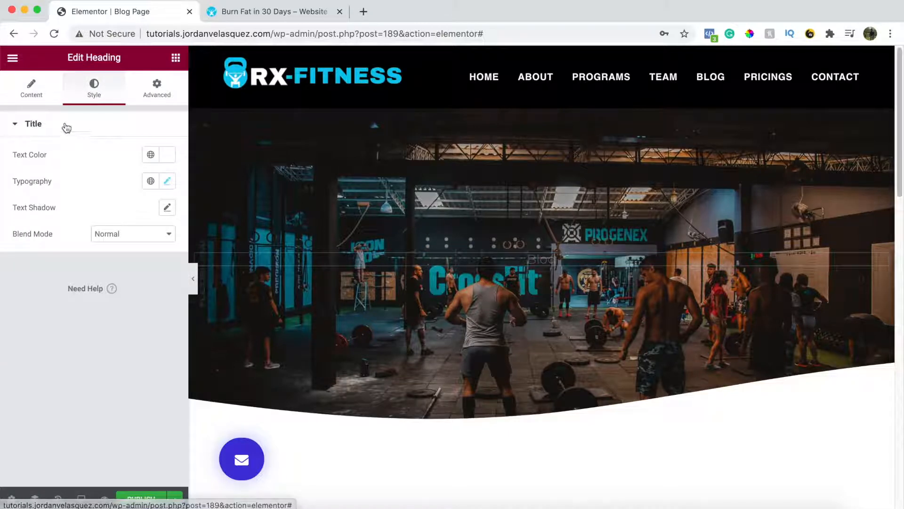
left_click(167, 155)
left_click(111, 211)
left_click(129, 223)
left_click(142, 262)
left_click(56, 246)
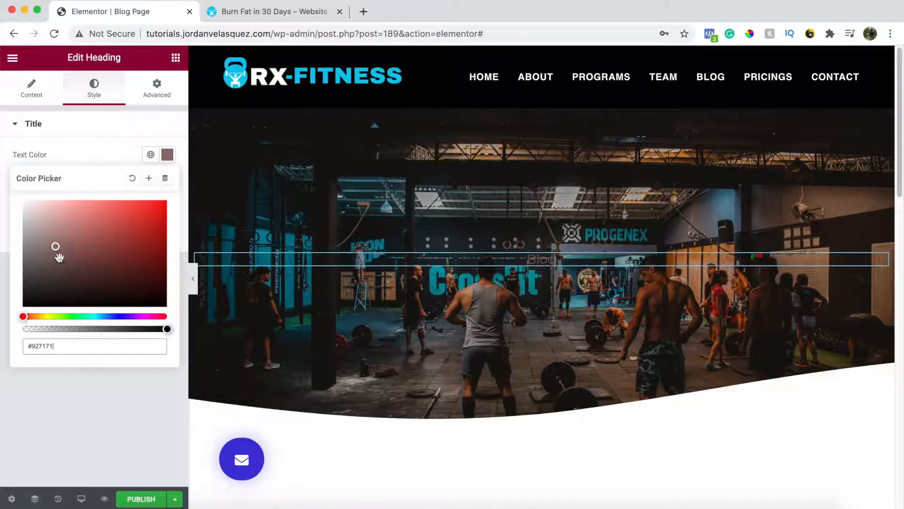
mouse_move(56, 246)
left_mouse_down()
mouse_move(6, 196)
mouse_move(18, 163)
left_mouse_up()
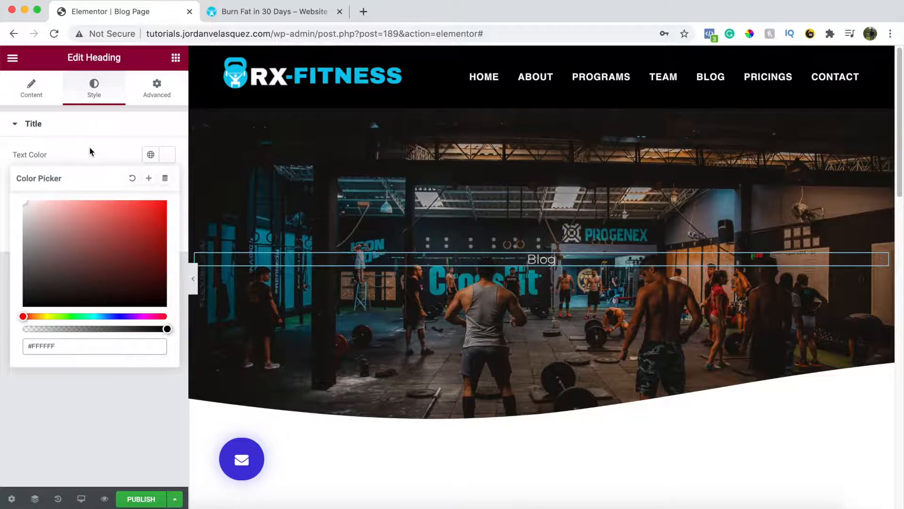
left_click(89, 149)
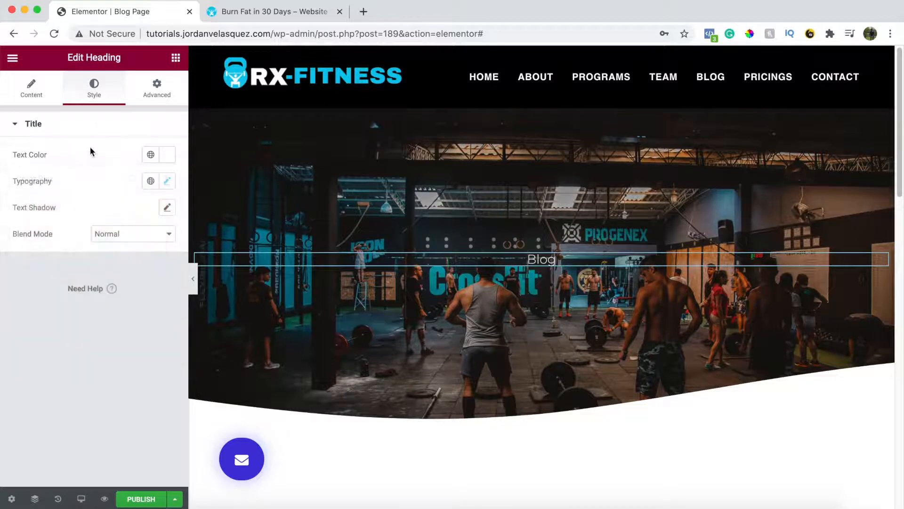
Step: Browse the available font families in the Blog heading's typography settings
left_click(168, 183)
left_click(124, 240)
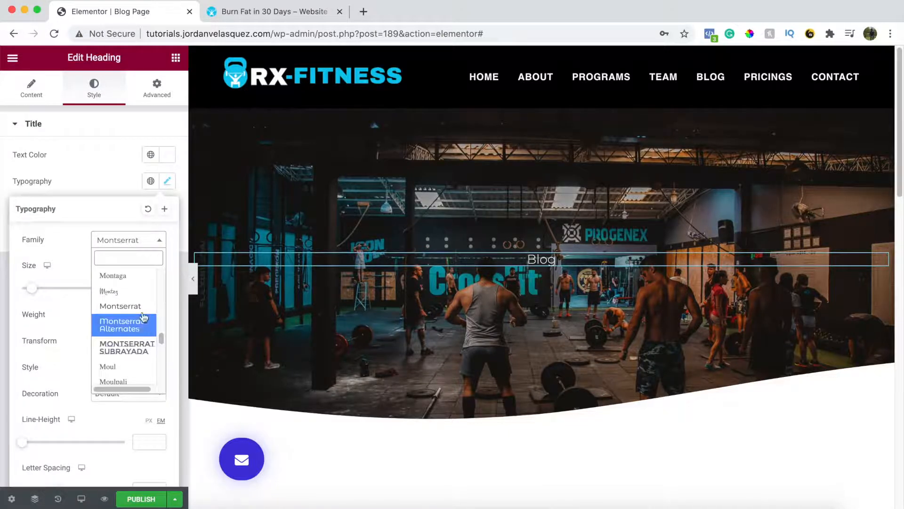
scroll(130, 329, "down", 3)
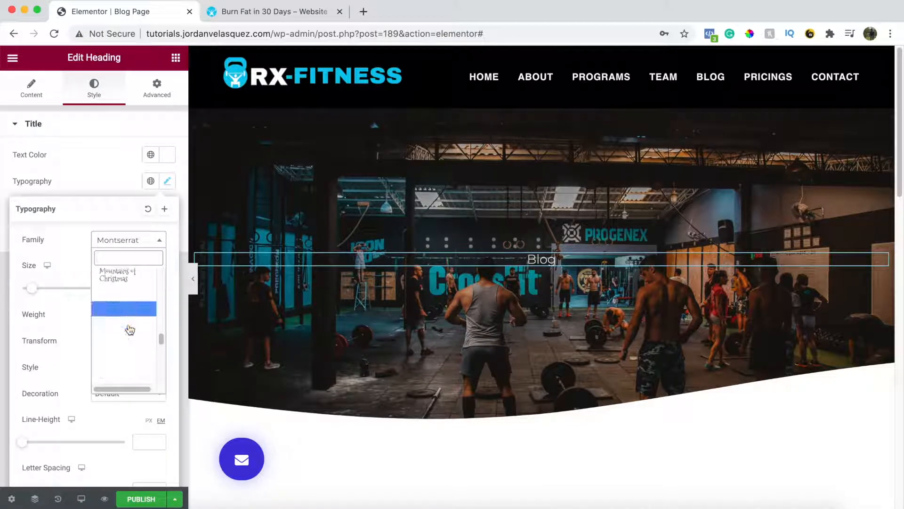
scroll(131, 328, "down", 1)
scroll(130, 329, "up", 1)
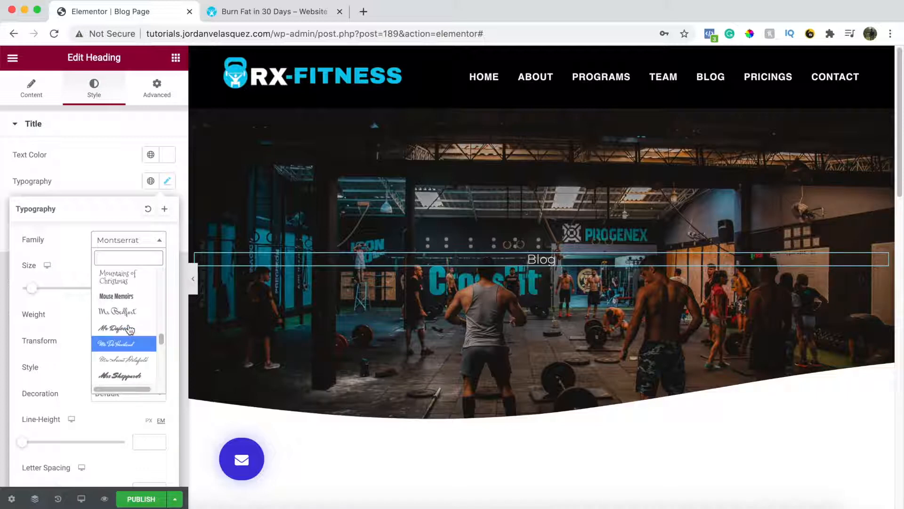
left_click(149, 242)
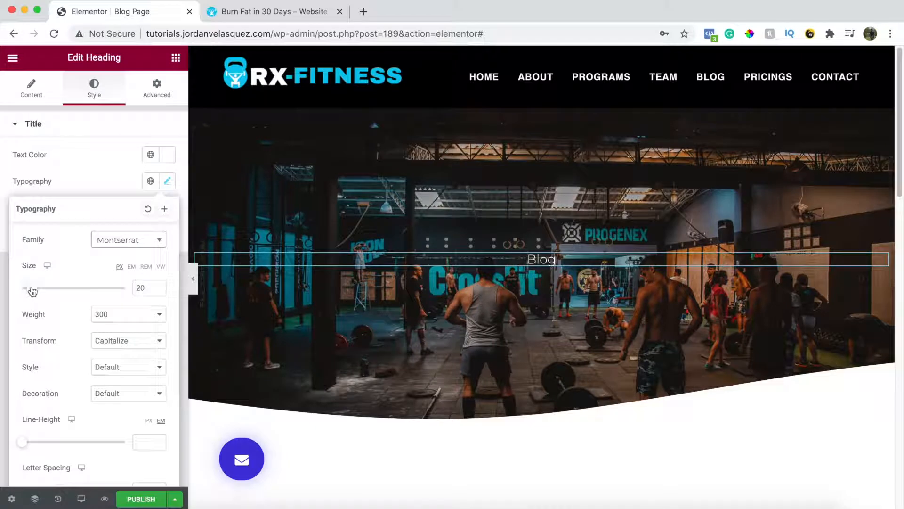
Step: Set the Blog heading's font size to 70 px and its weight to Bold
left_click_drag(32, 290, 57, 289)
left_click(158, 285)
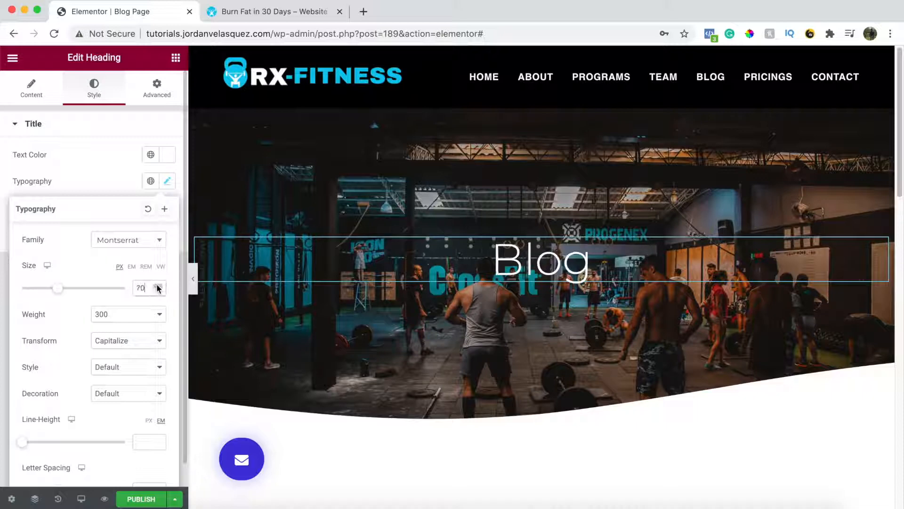
left_click(125, 315)
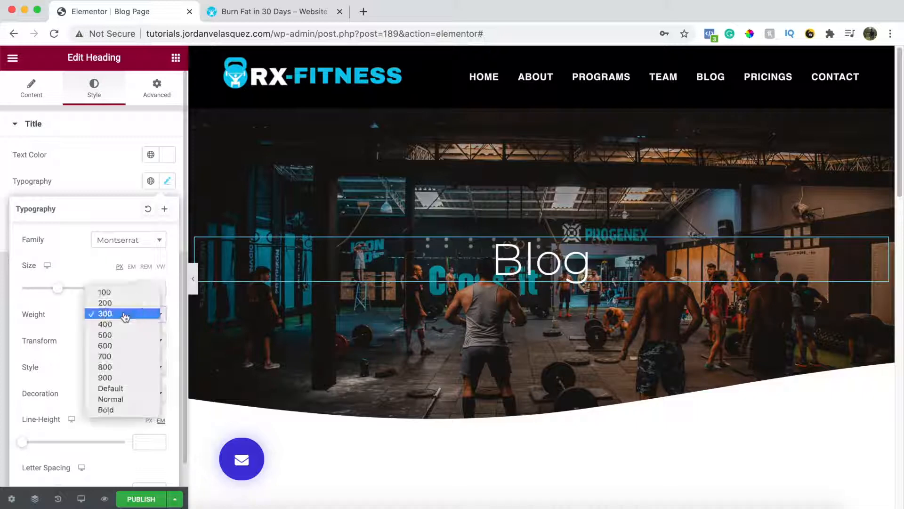
left_click(120, 411)
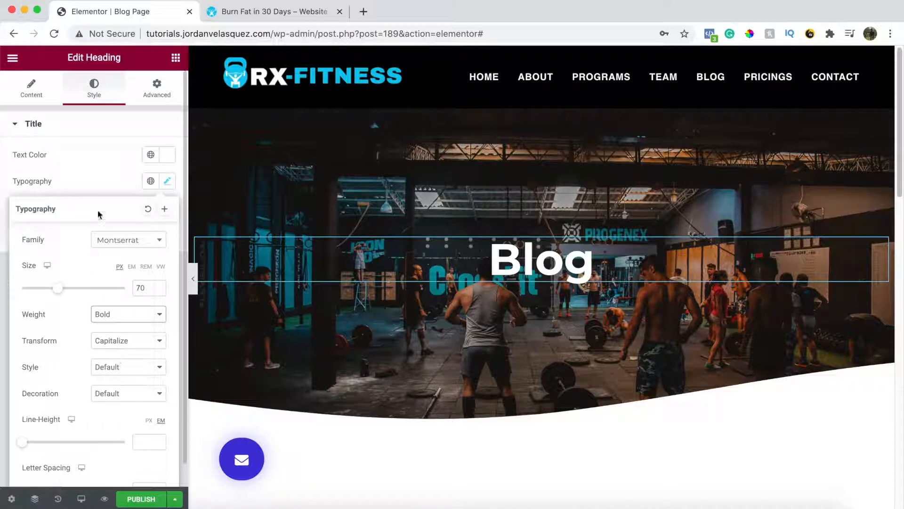
left_click(94, 181)
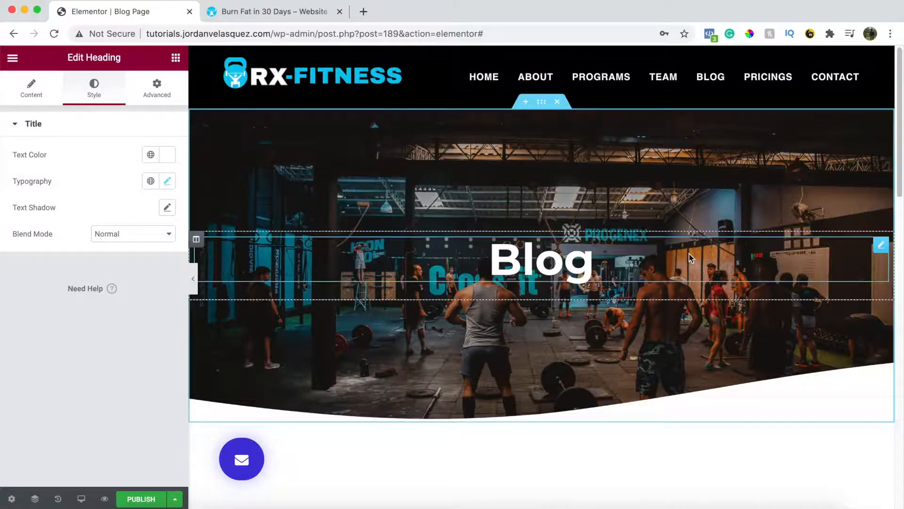
Step: Try the Drops shape divider along the bottom edge of the Blog header section
scroll(550, 270, "down", 3)
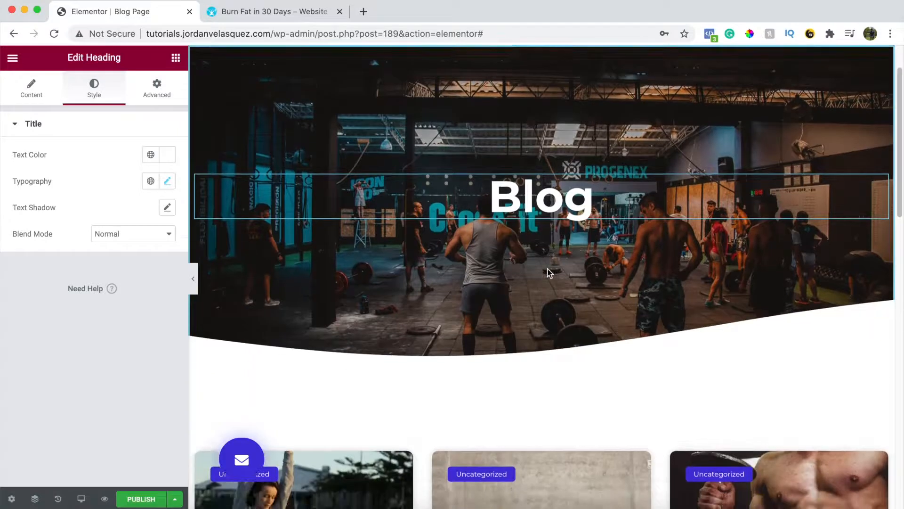
scroll(547, 281, "up", 3)
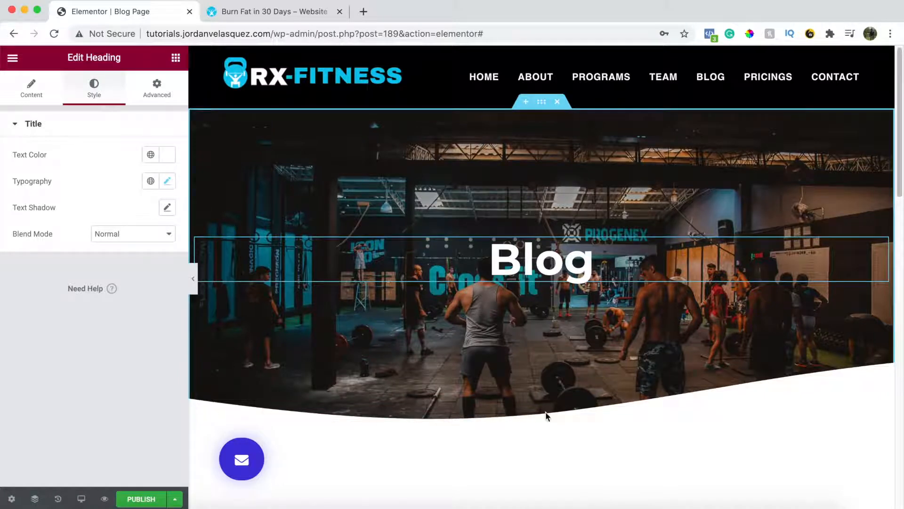
left_click(536, 103)
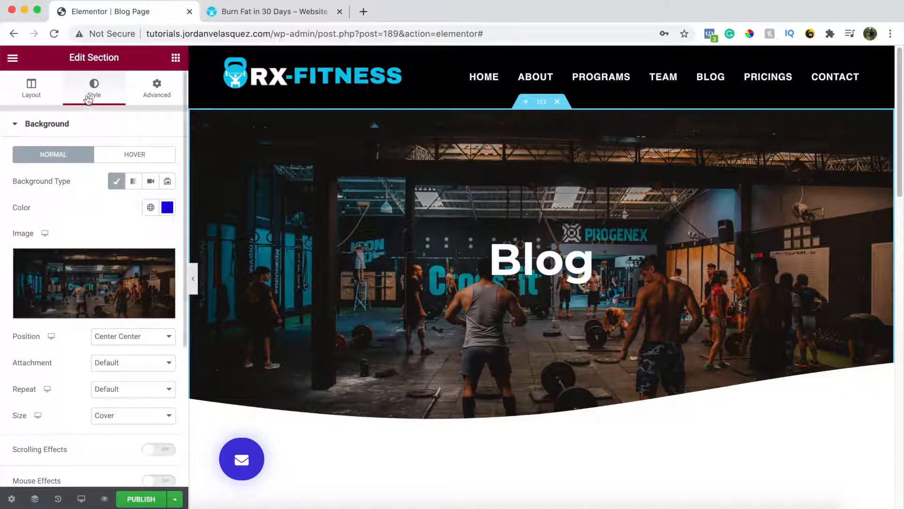
left_click(50, 124)
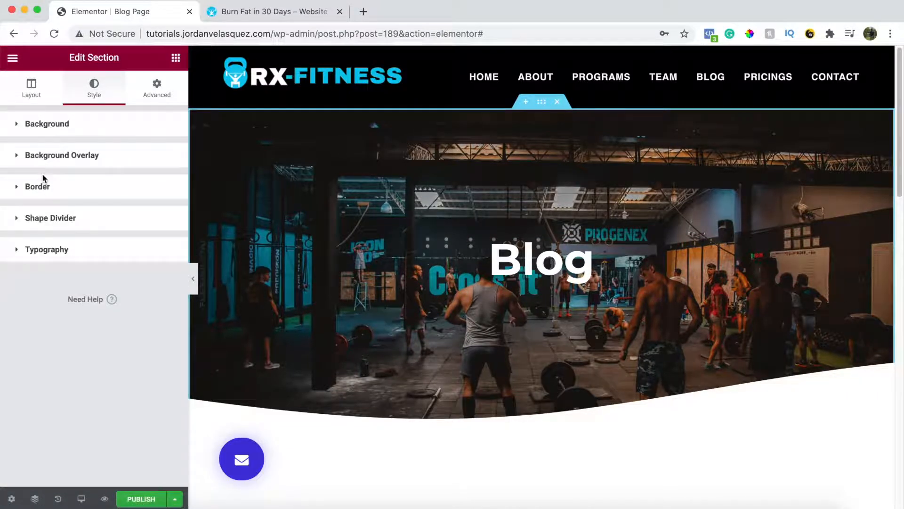
left_click(48, 224)
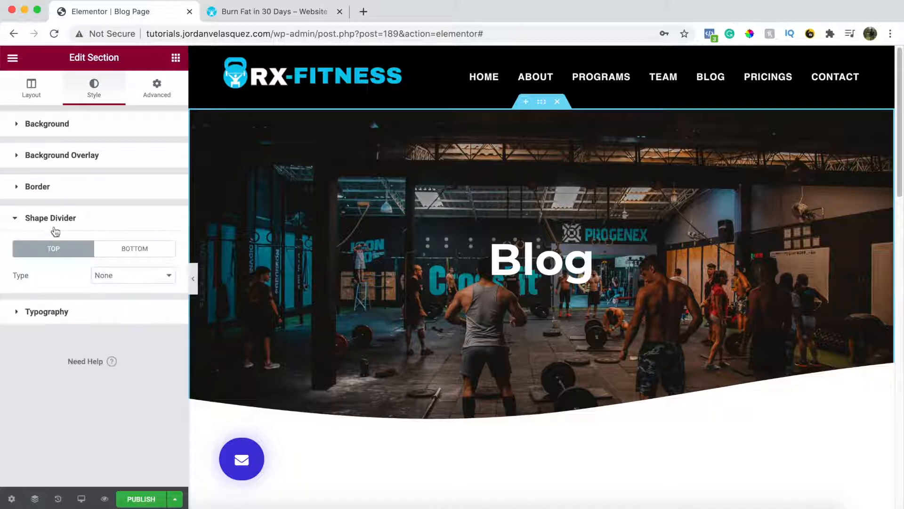
left_click(135, 252)
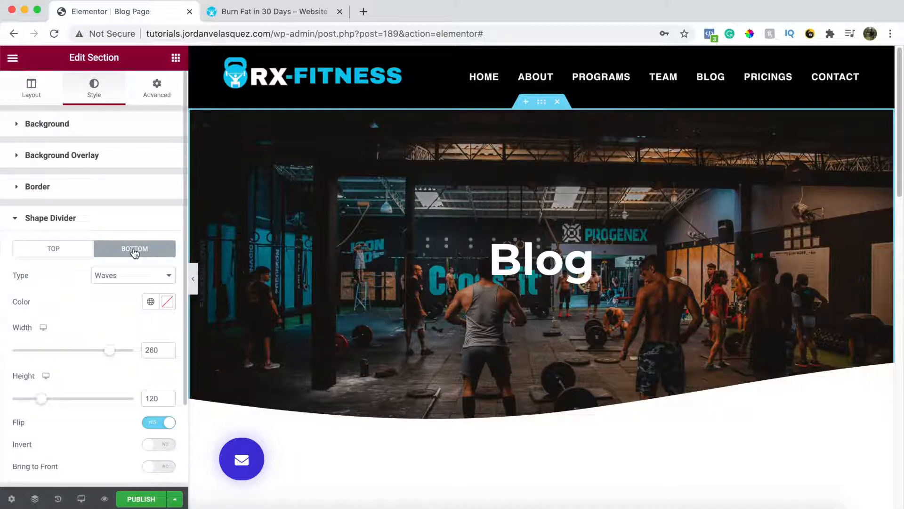
scroll(40, 319, "down", 1)
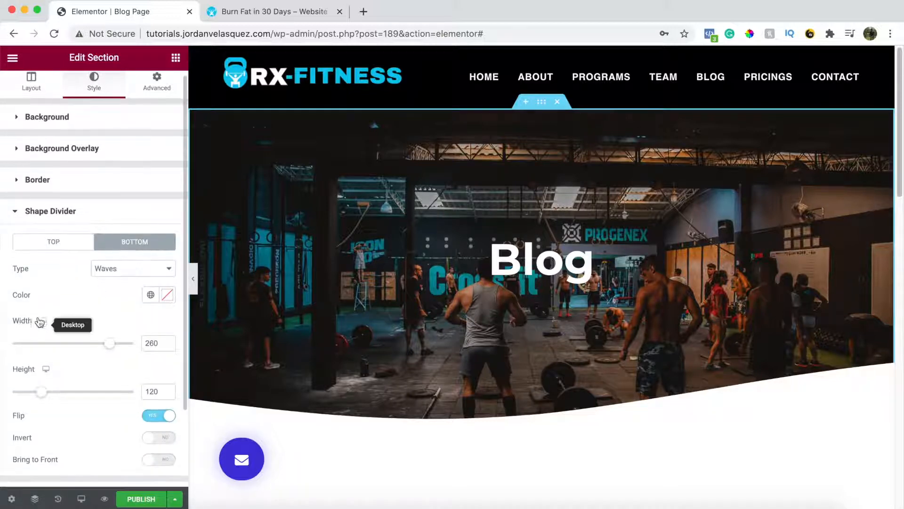
left_click(109, 276)
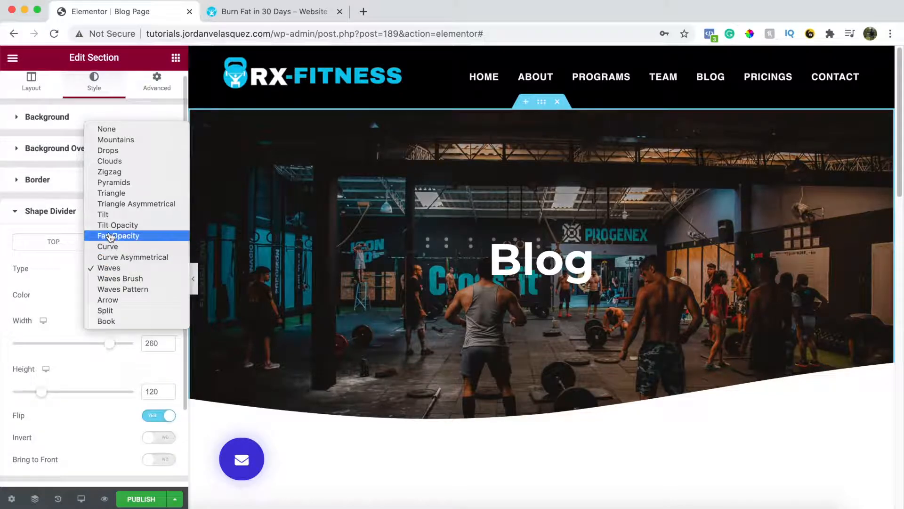
left_click(112, 150)
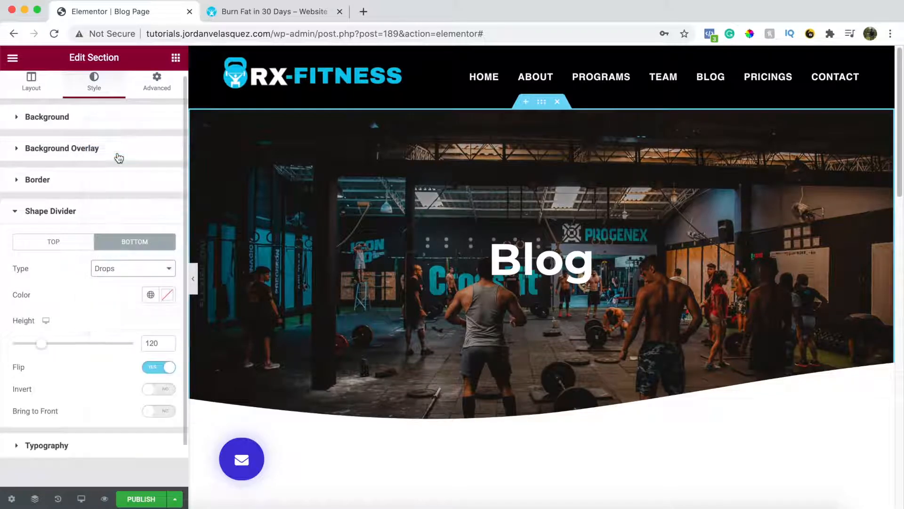
Step: Change the header section's bottom shape divider to Zigzag with a width of about 220 and a height of about 104
left_click(124, 270)
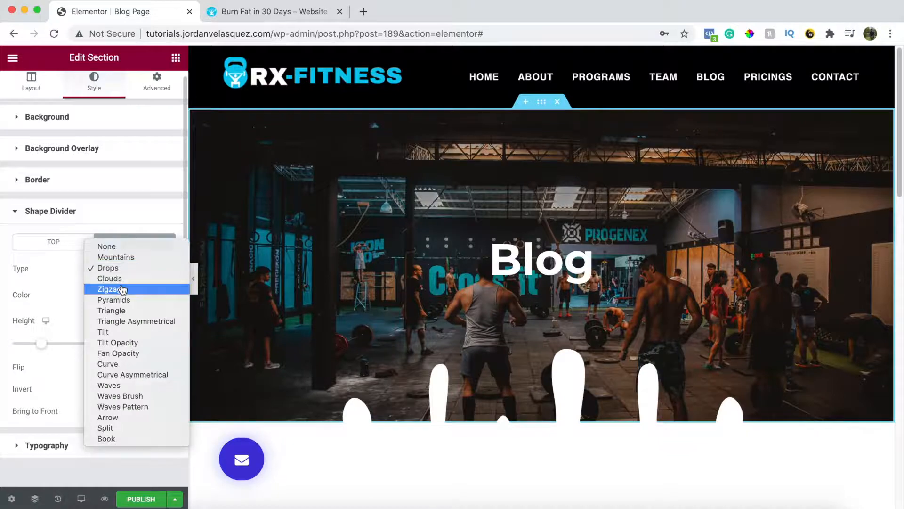
left_click(123, 289)
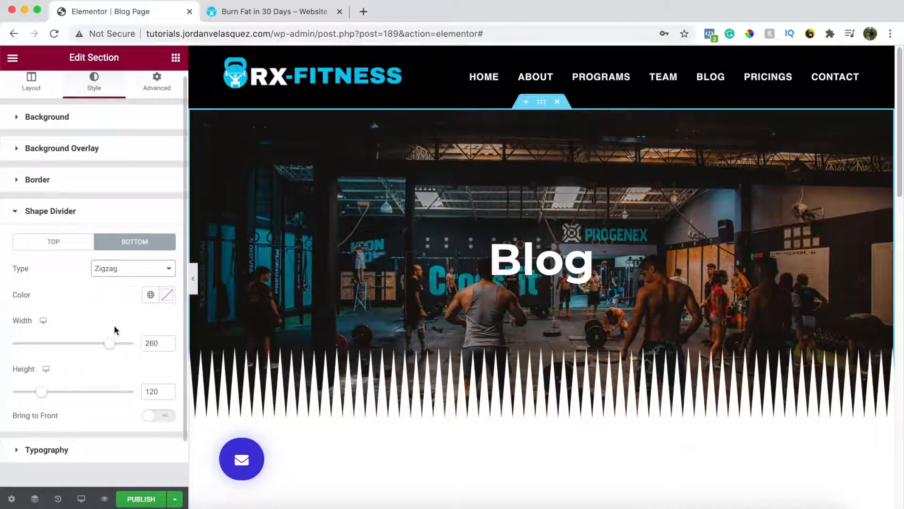
left_click_drag(110, 344, 28, 345)
mouse_move(43, 396)
left_mouse_down()
mouse_move(93, 397)
mouse_move(38, 392)
left_mouse_up()
left_click_drag(28, 343, 91, 344)
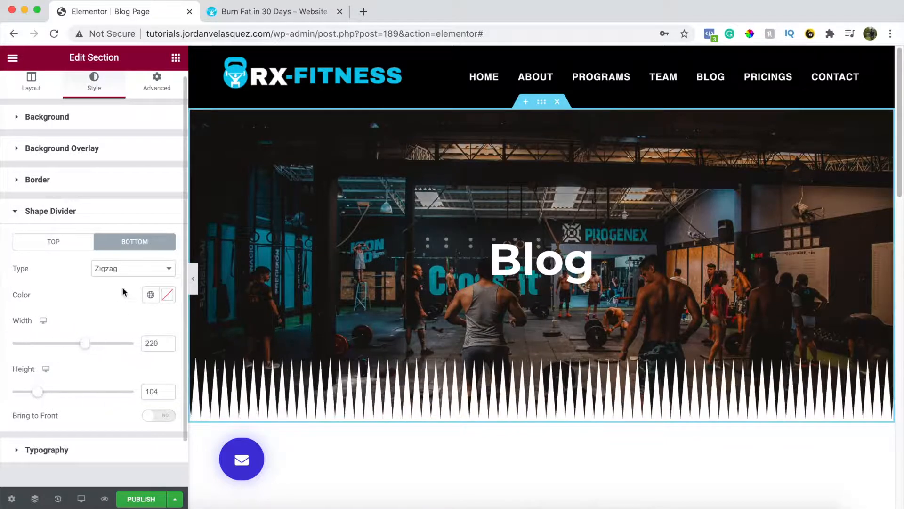
Step: Remove the bottom shape divider from the Blog header section by setting its type to None
left_click(125, 268)
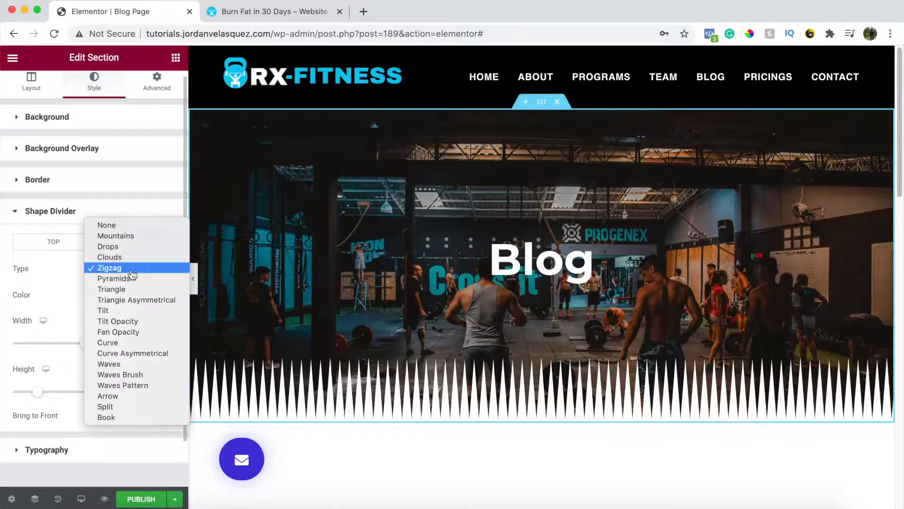
left_click(123, 226)
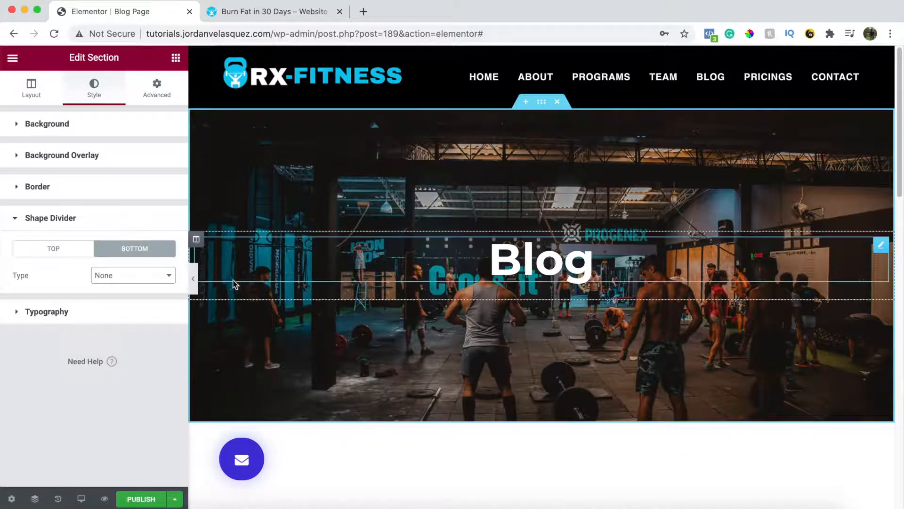
scroll(491, 296, "down", 2)
scroll(490, 294, "down", 4)
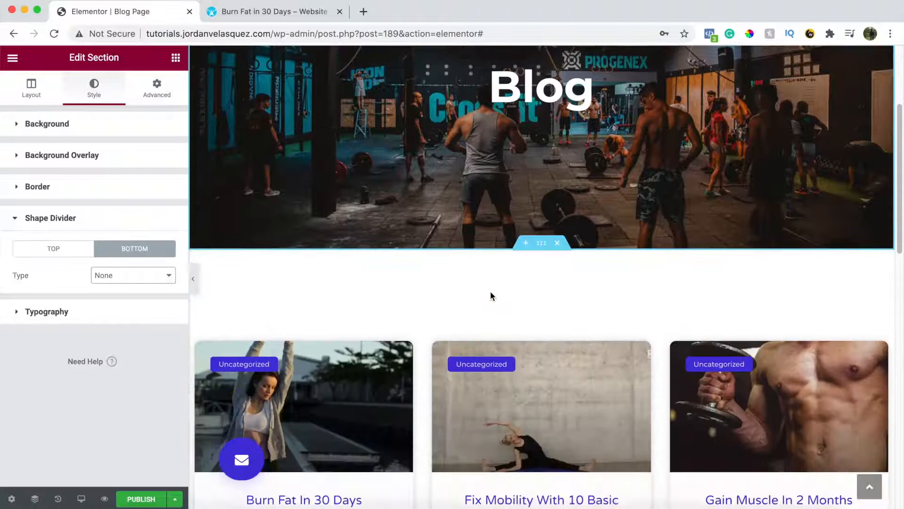
scroll(490, 294, "up", 6)
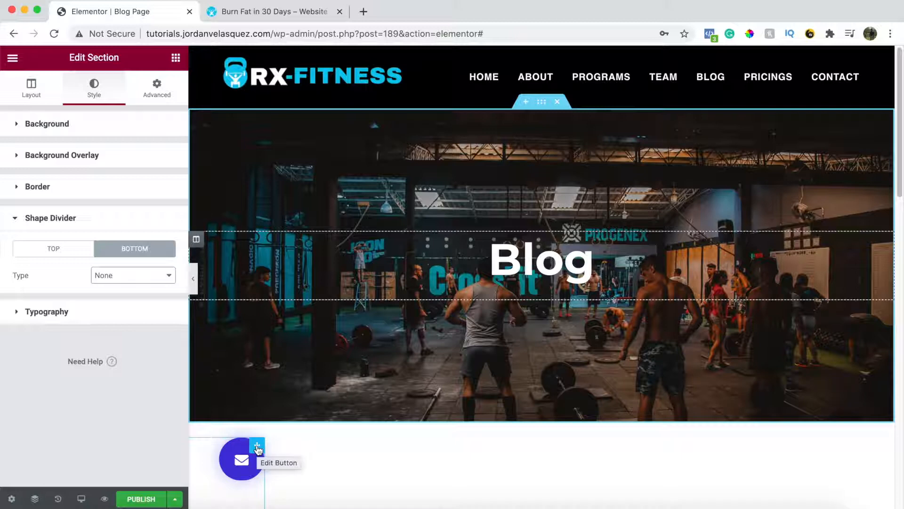
Step: Delete the round envelope popup button below the Blog header section
left_click(257, 448)
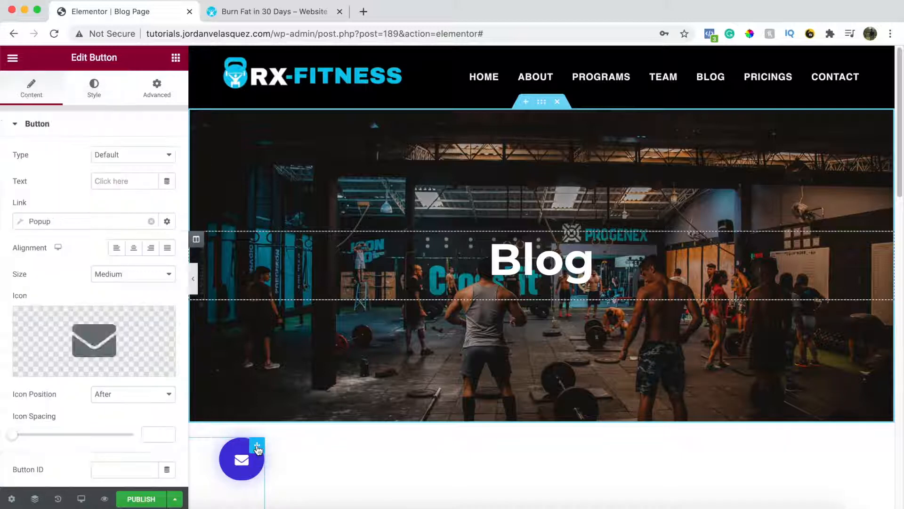
right_click(258, 448)
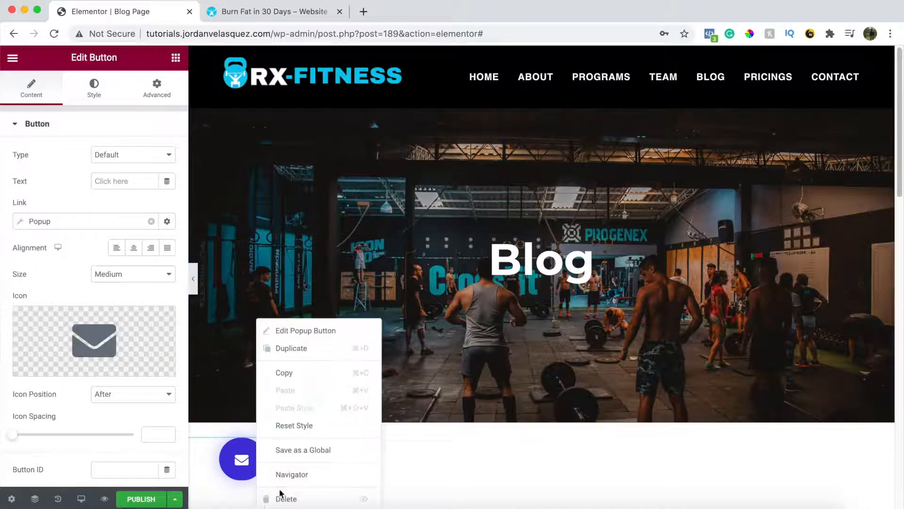
left_click(282, 500)
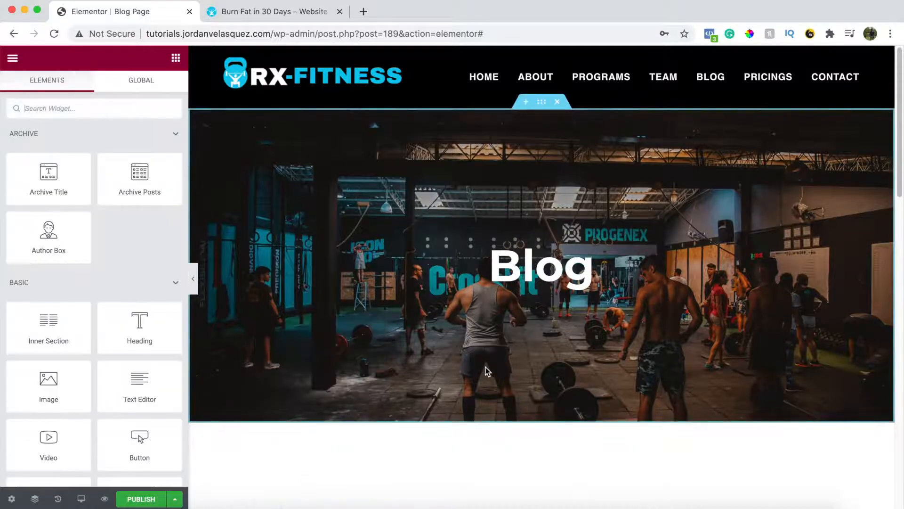
Step: Open the Archive Posts widget with the three blog post cards for editing
scroll(613, 323, "down", 10)
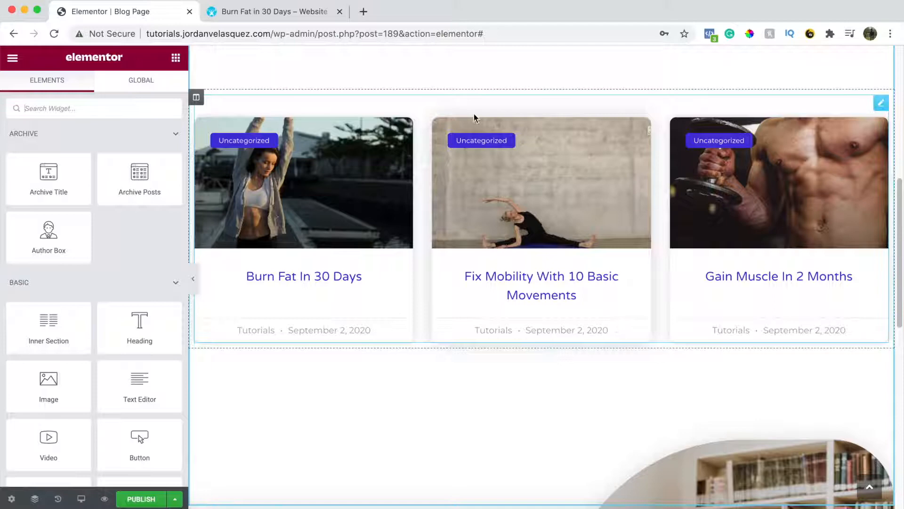
scroll(466, 168, "up", 3)
scroll(705, 268, "down", 3)
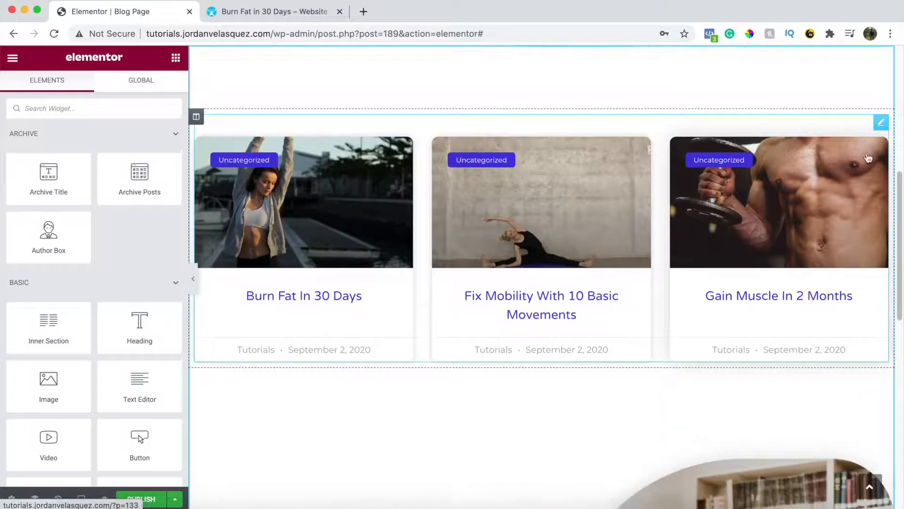
left_click(881, 123)
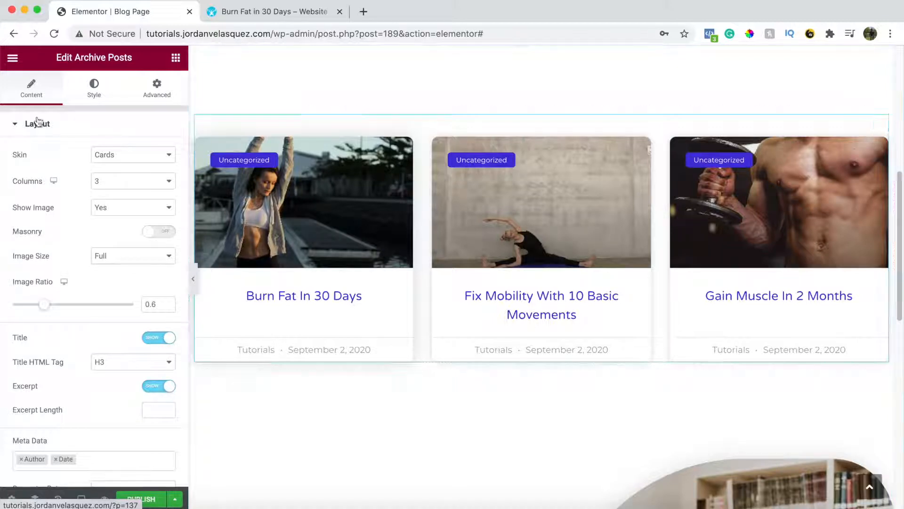
Step: Try the Full Content and Classic skins on the archive posts, and restore the Cards skin
left_click(124, 156)
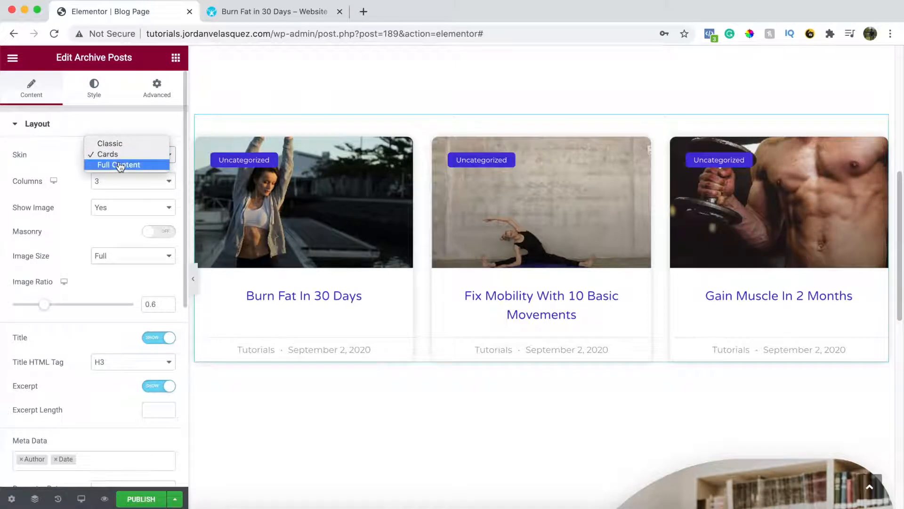
left_click(120, 165)
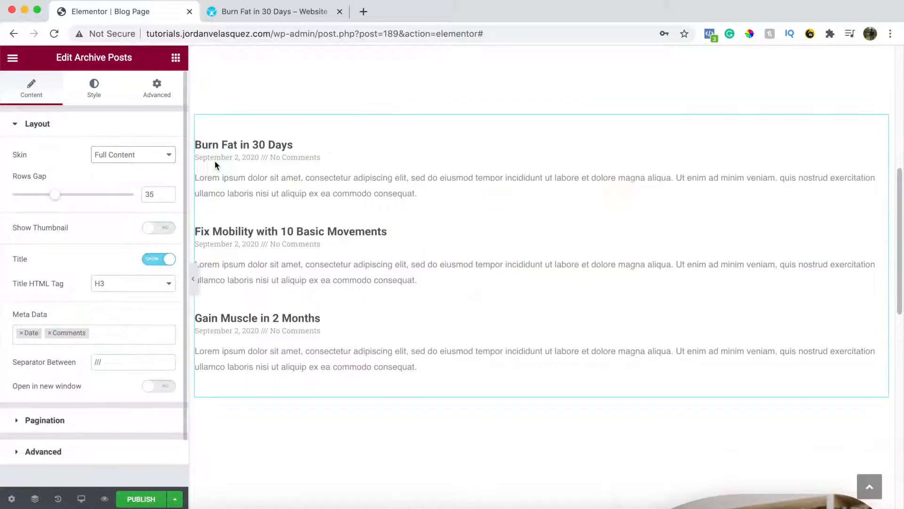
left_click(144, 157)
left_click(131, 136)
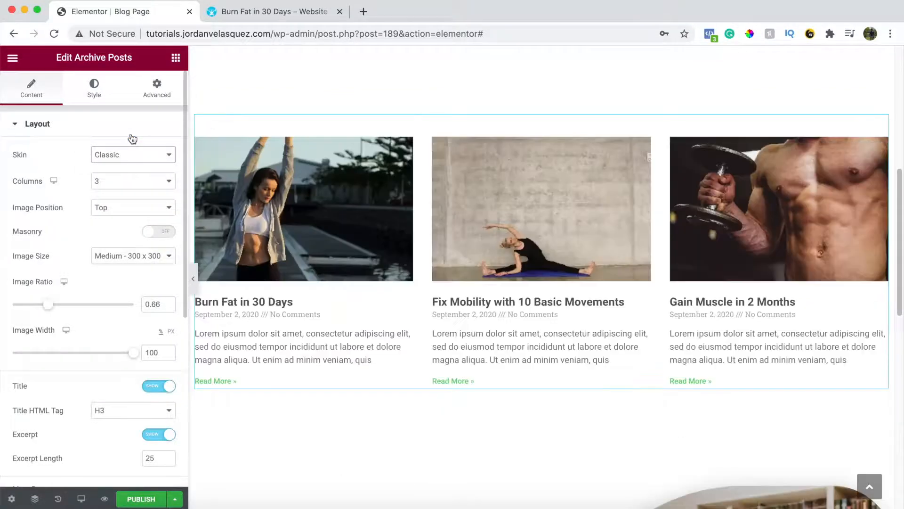
left_click(147, 162)
left_click(140, 165)
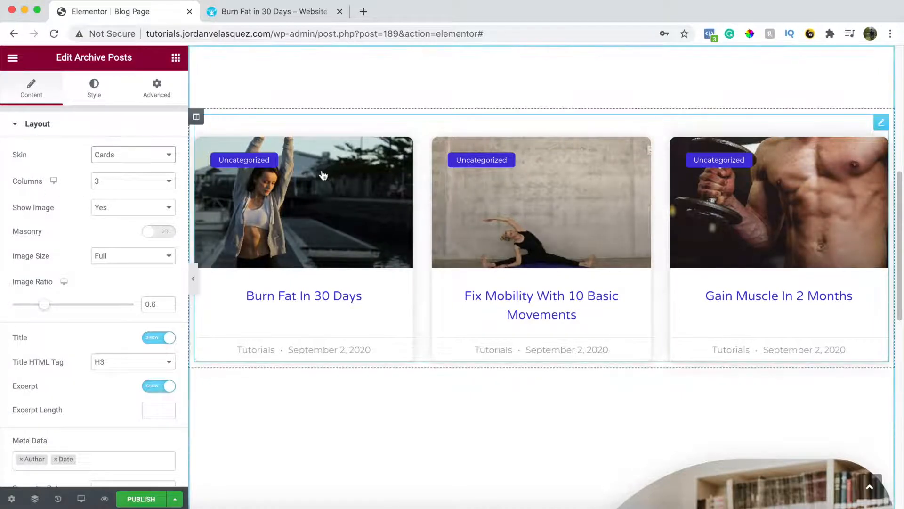
Step: Try 4 and 5 columns for the archive posts layout, and set it back to 3
left_click(148, 181)
left_click(146, 192)
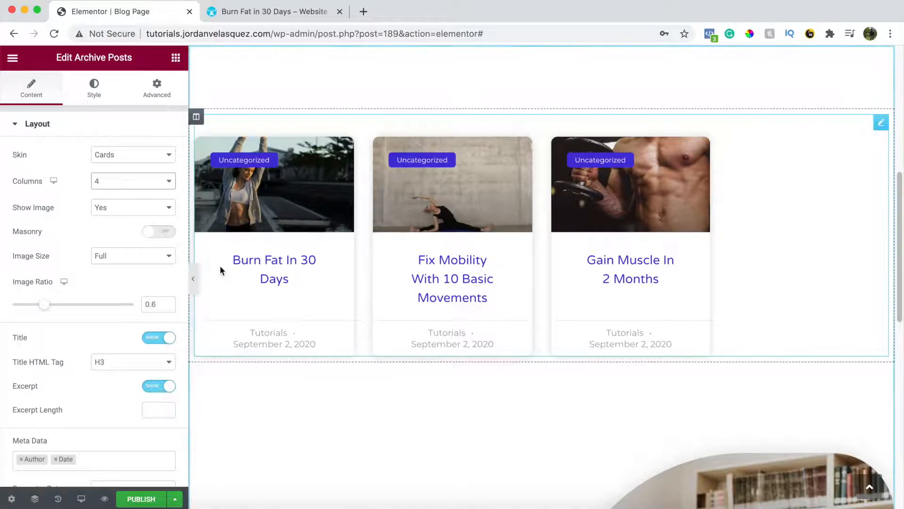
left_click(133, 182)
left_click(113, 193)
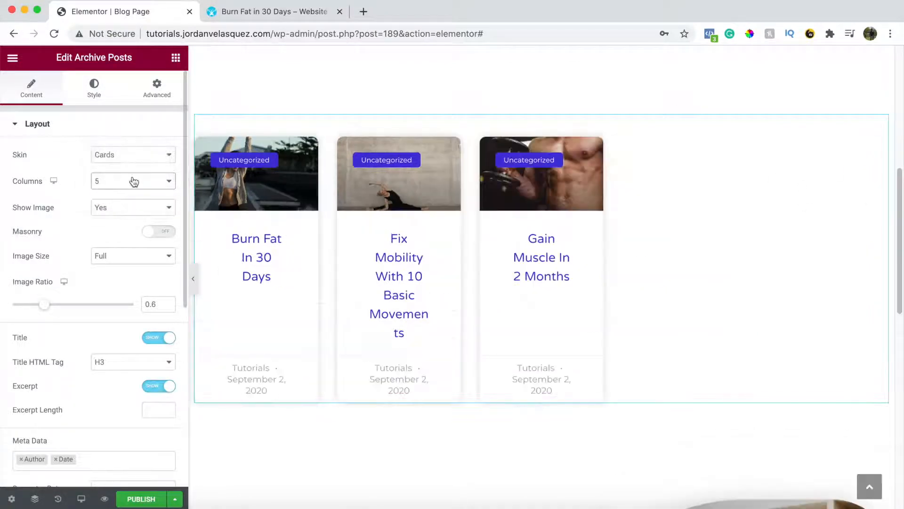
left_click(131, 181)
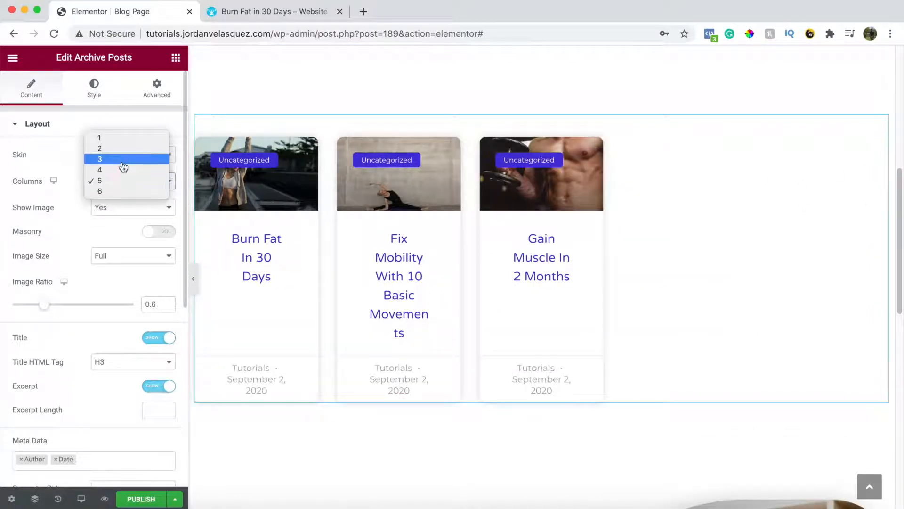
left_click(124, 160)
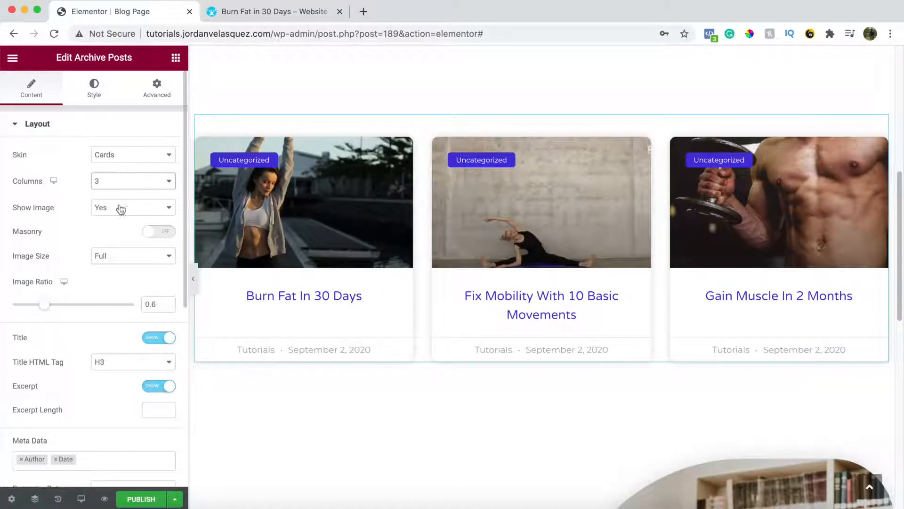
Step: Try hiding the images on the post cards, and set Show Image back to Yes
left_click(133, 208)
left_click(121, 217)
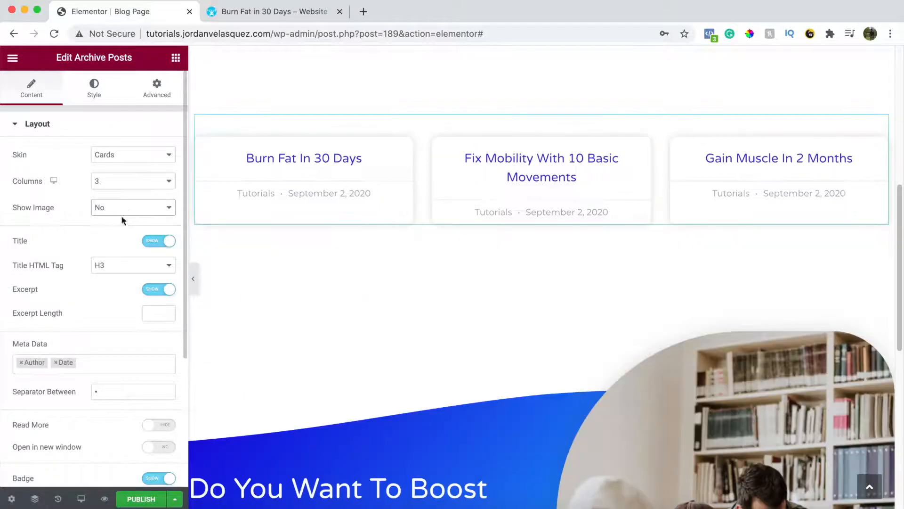
left_click(121, 215)
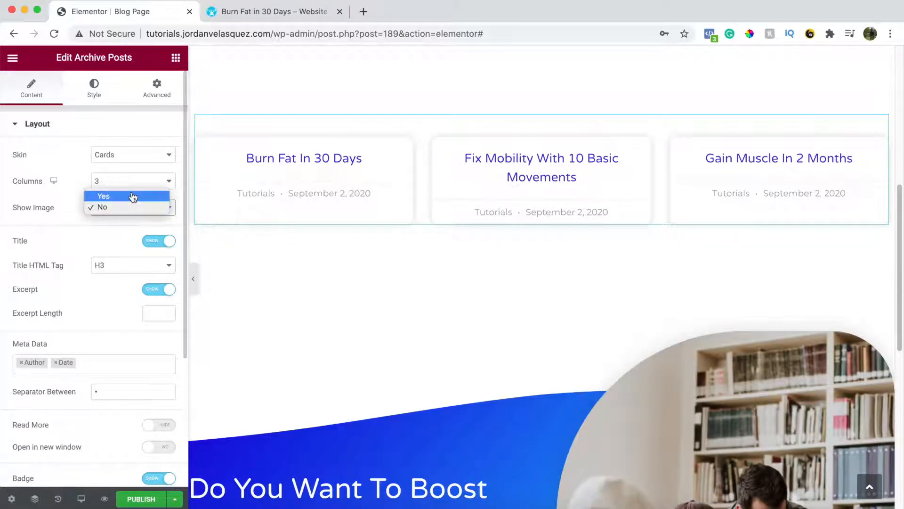
left_click(133, 196)
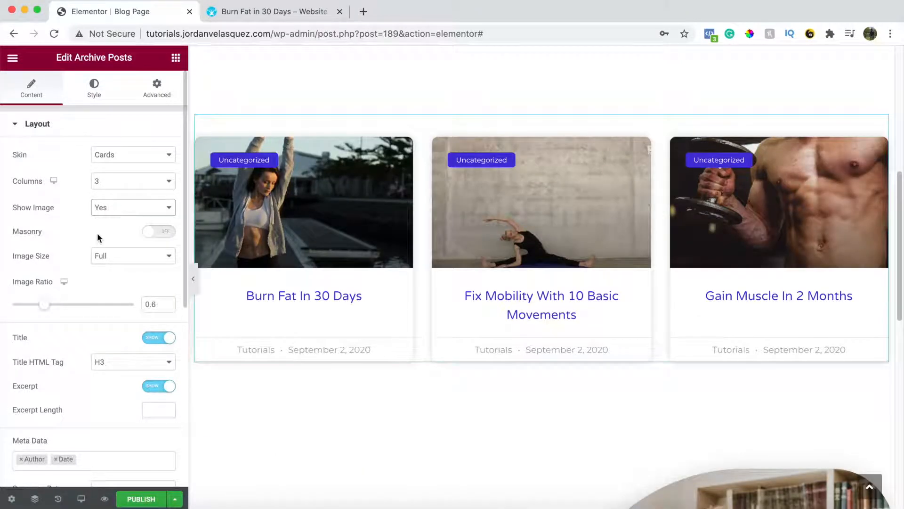
Step: Try the Masonry layout on the archive posts, and turn it off again
scroll(97, 233, "down", 1)
left_click(160, 220)
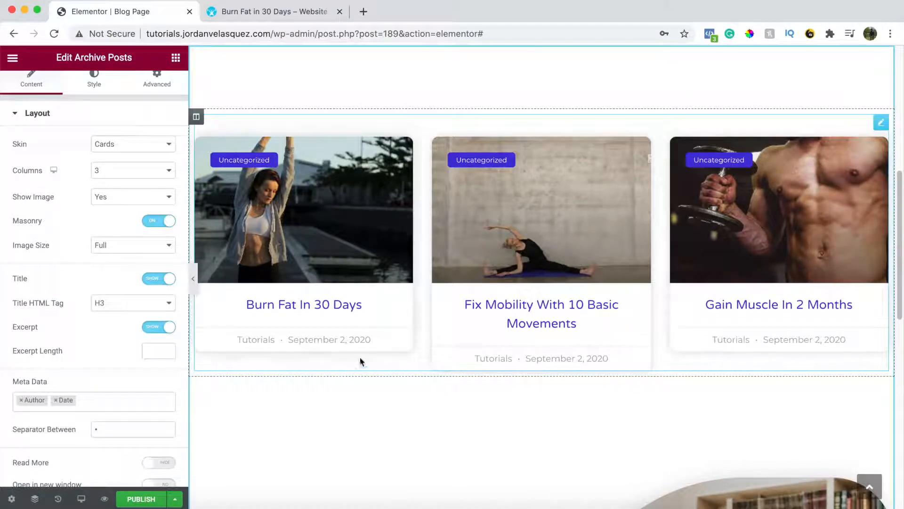
left_click(165, 226)
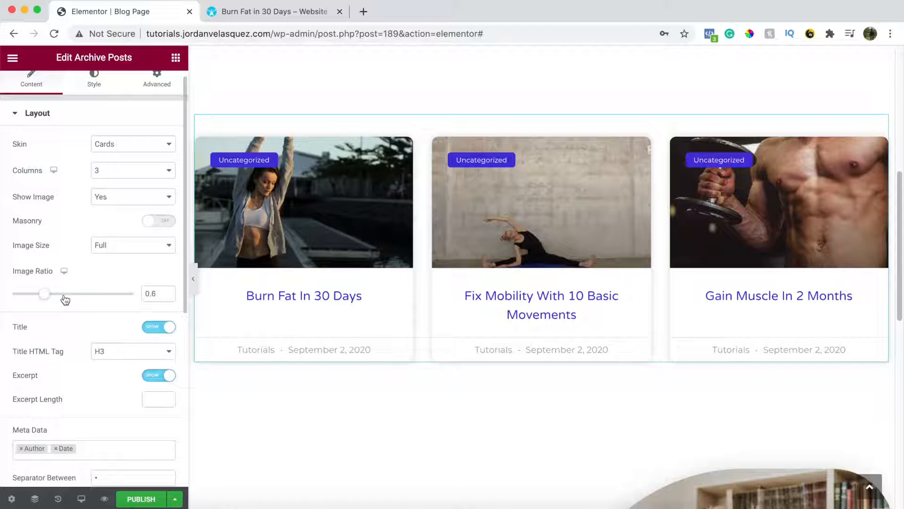
Step: Try hiding the titles on the post cards, and show them again
scroll(108, 268, "down", 2)
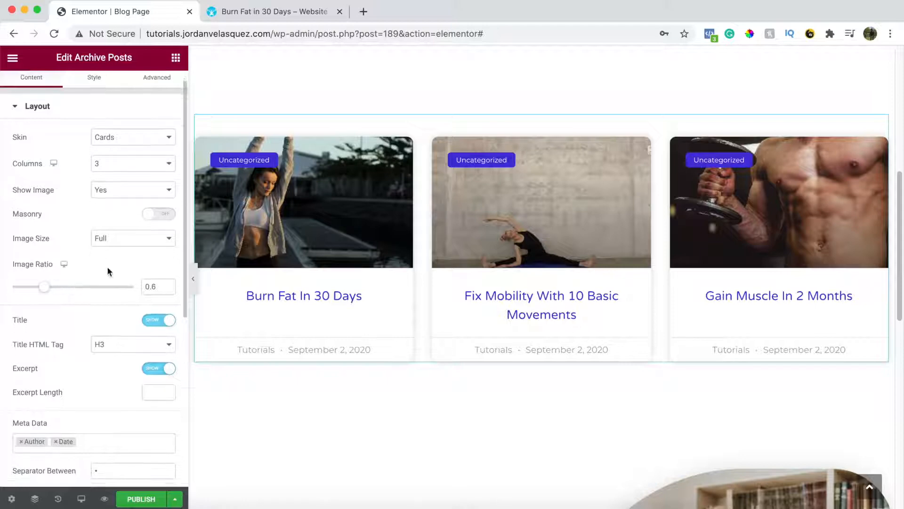
scroll(108, 268, "down", 2)
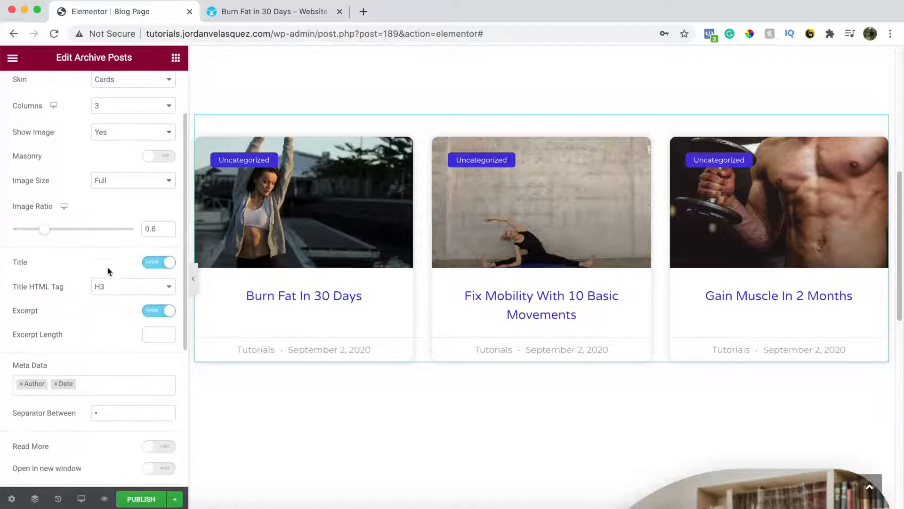
left_click(163, 263)
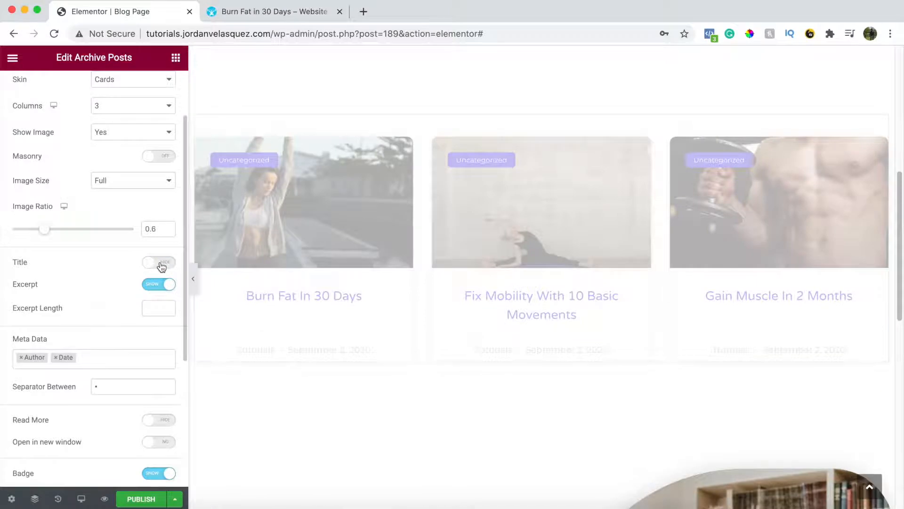
left_click(161, 264)
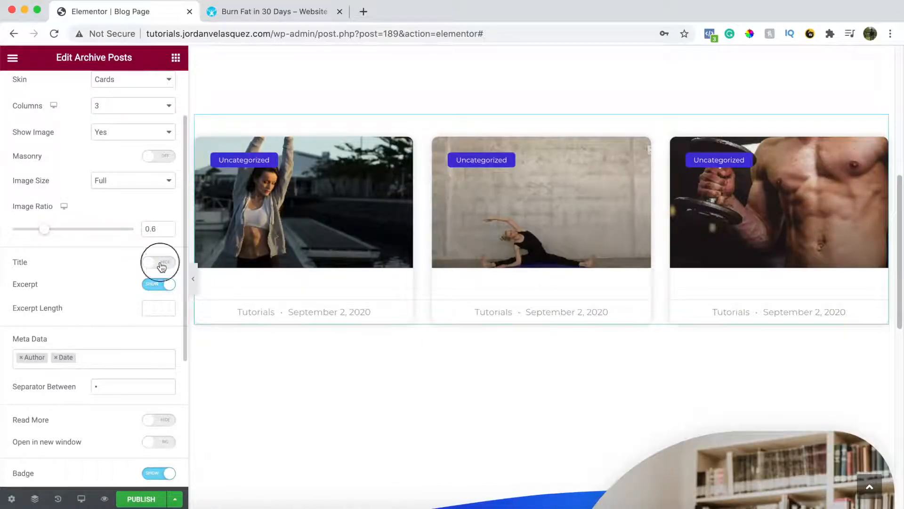
Step: Try adding Time and Comments to the post cards' meta data, and remove both again
scroll(97, 313, "down", 1)
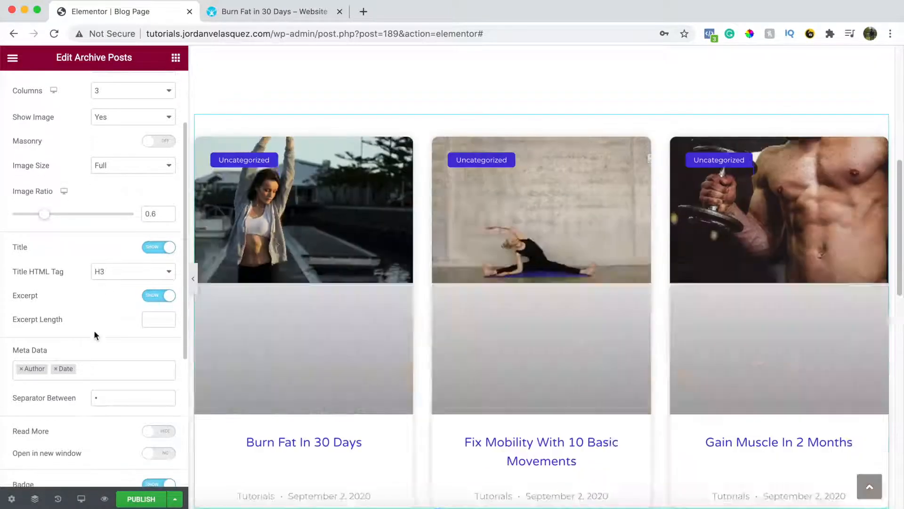
scroll(35, 351, "down", 1)
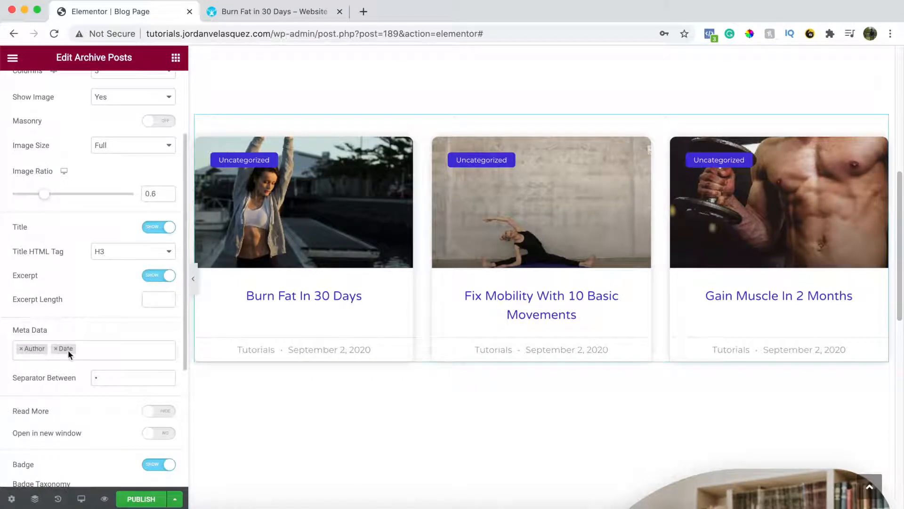
left_click(95, 350)
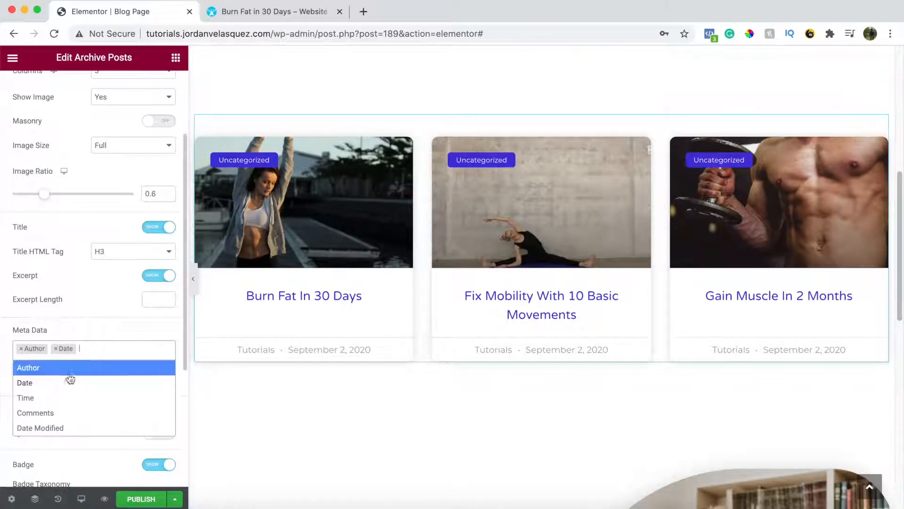
left_click(41, 400)
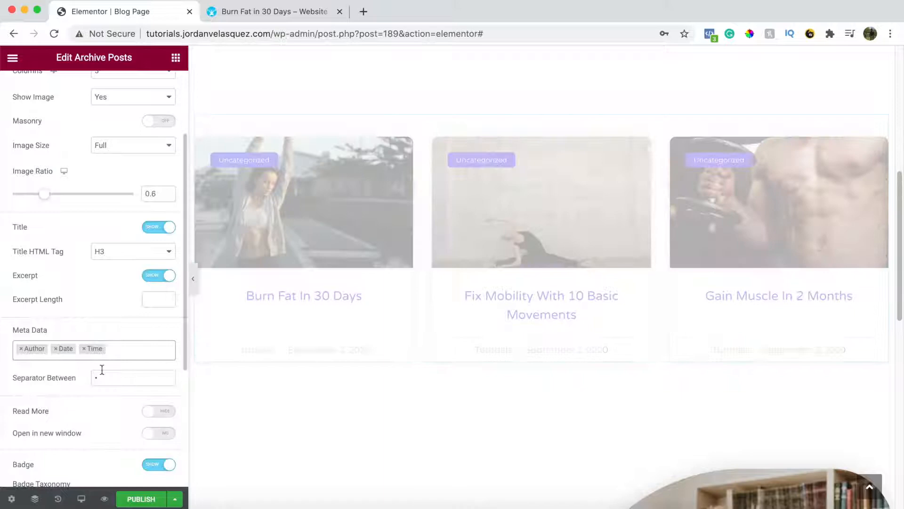
left_click(135, 348)
left_click(63, 414)
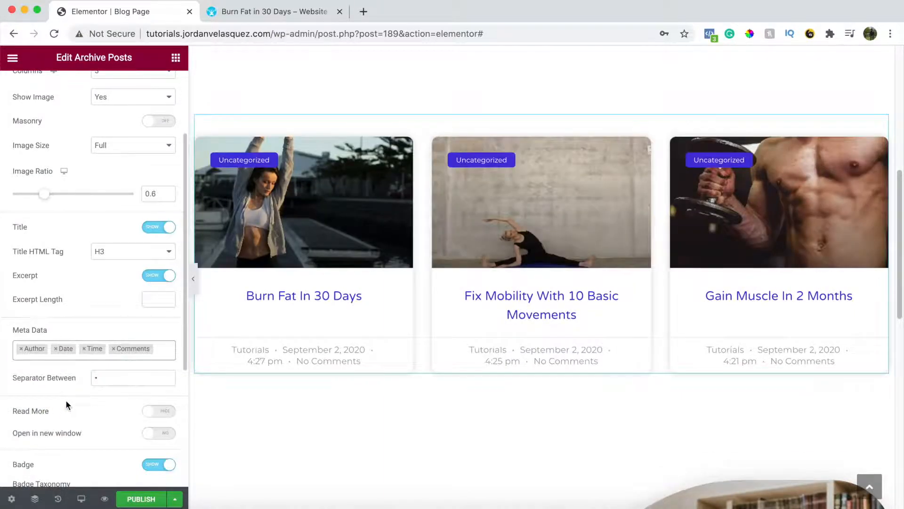
left_click(84, 349)
left_click(84, 349)
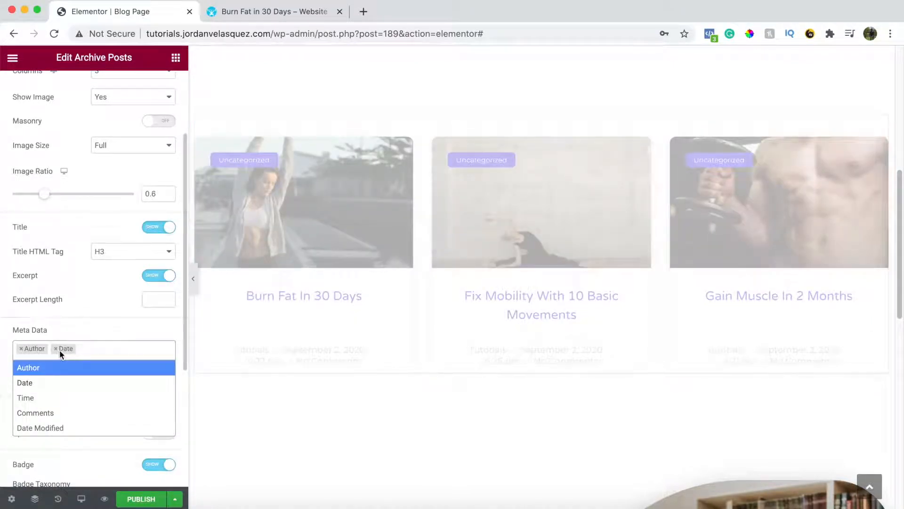
left_click(94, 327)
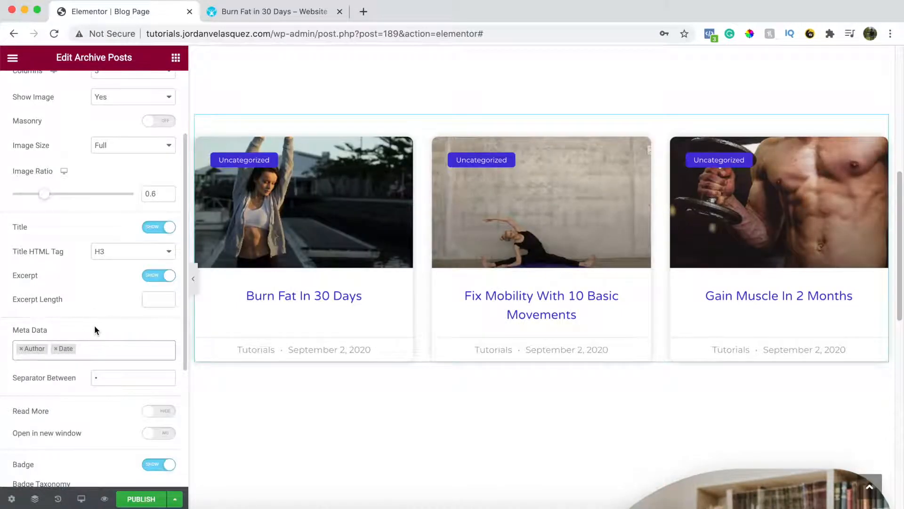
scroll(95, 328, "down", 5)
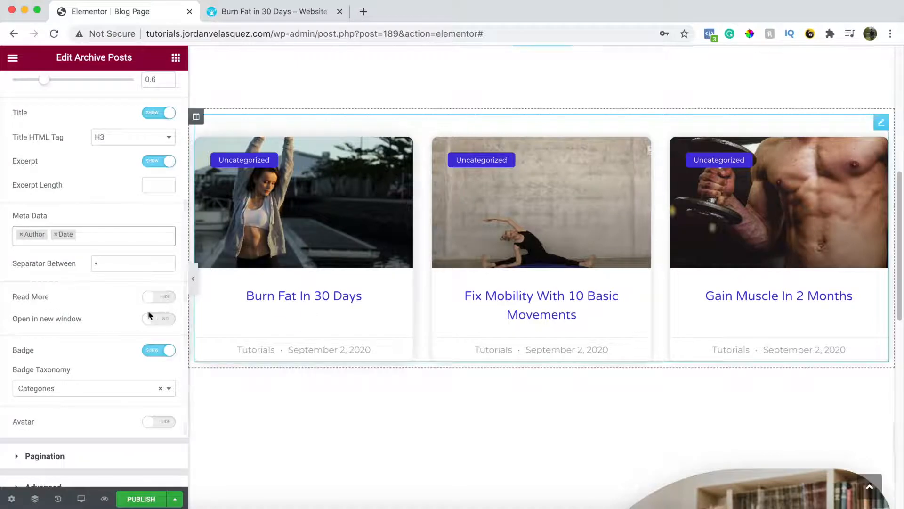
Step: Try showing the Read More links on the post cards, and hide them again
left_click(160, 298)
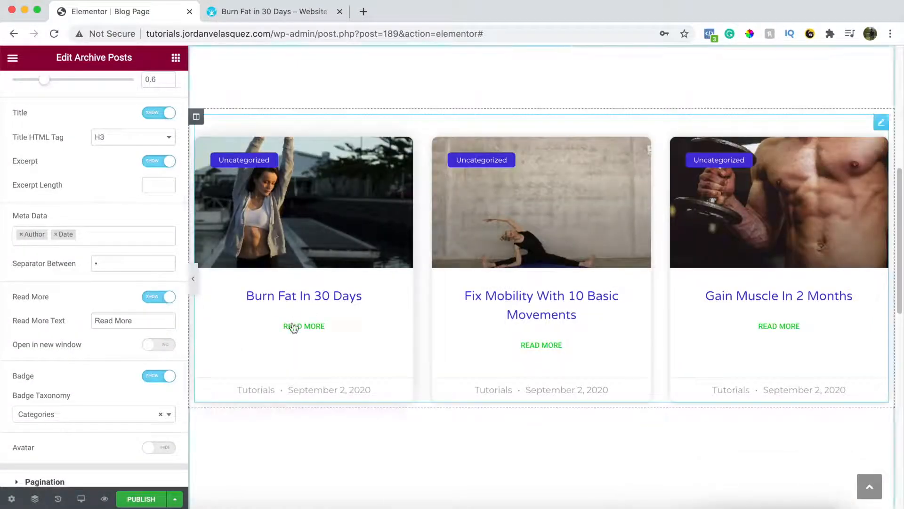
left_click(158, 298)
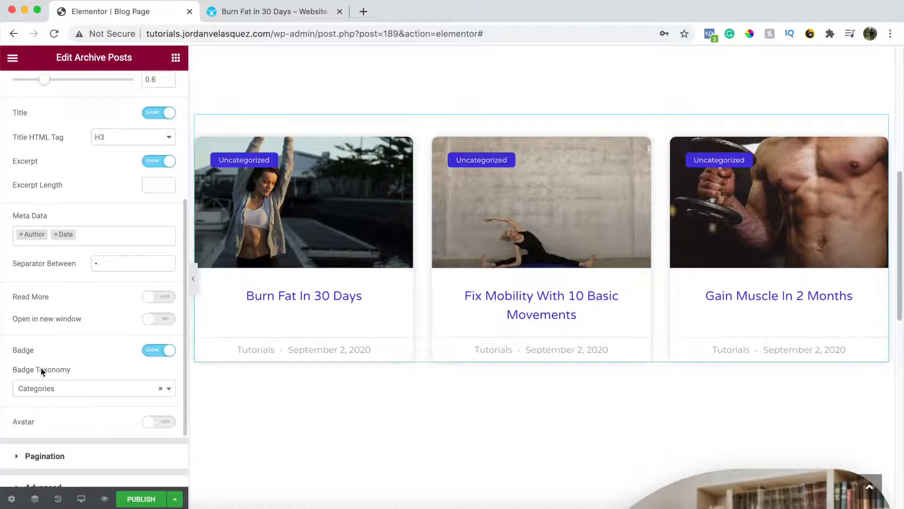
Step: Hide the category badge on the post cards, and try showing the author avatar before hiding it again
left_click(163, 352)
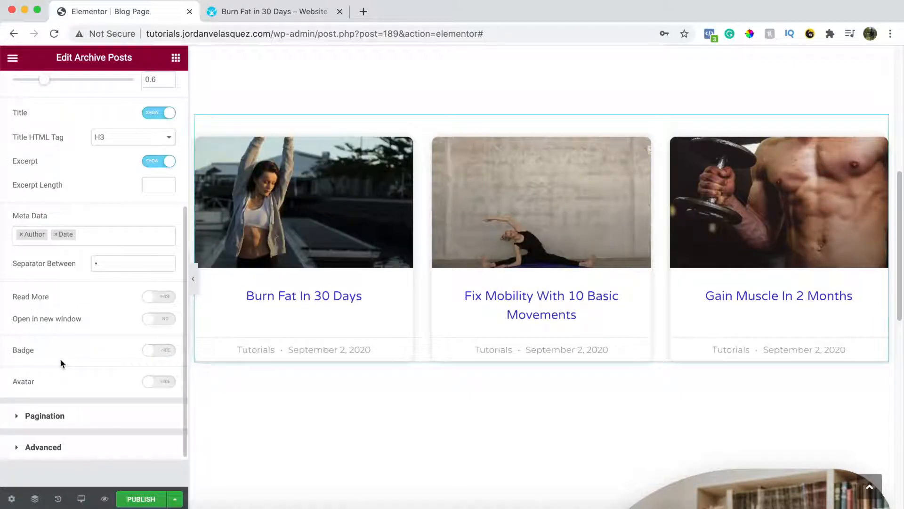
scroll(60, 358, "down", 1)
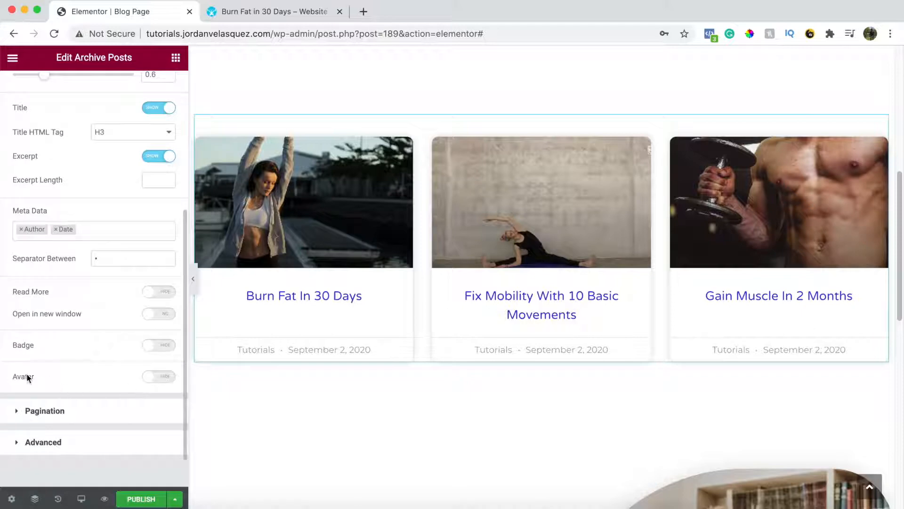
left_click(154, 382)
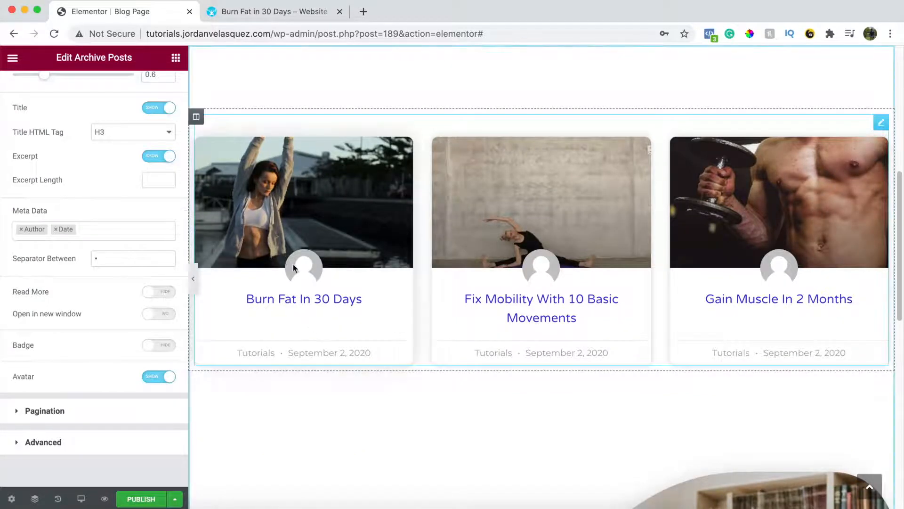
left_click(155, 382)
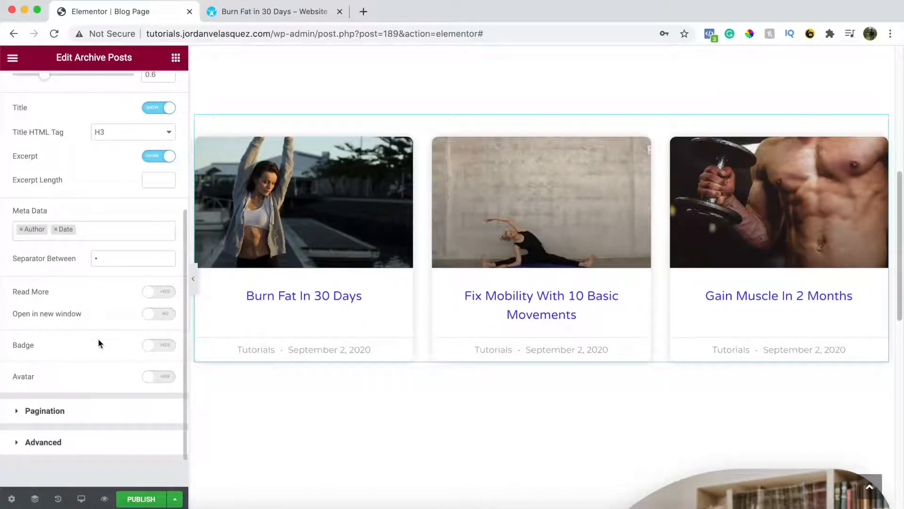
Step: Examine the Card style options of the archive posts, such as border, padding, box shadow and hover effect
scroll(98, 339, "up", 2)
scroll(98, 342, "up", 1)
scroll(493, 336, "up", 3)
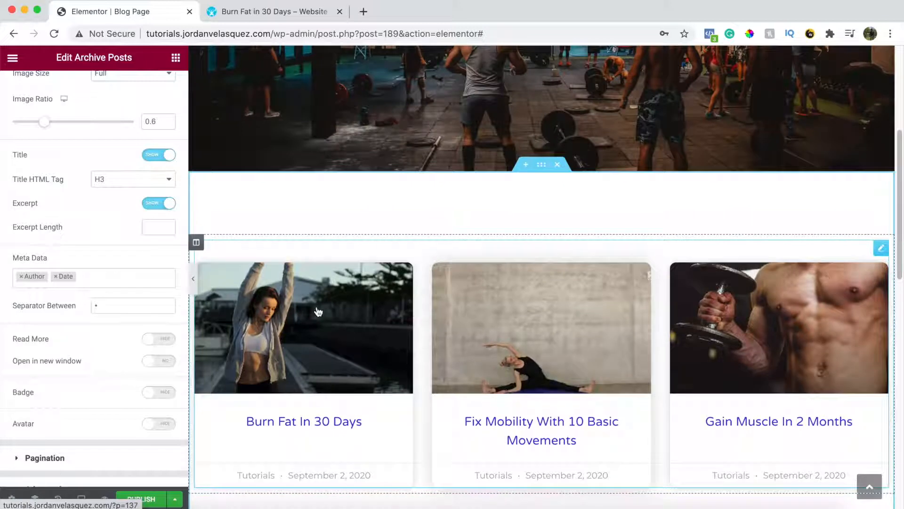
scroll(80, 198, "up", 5)
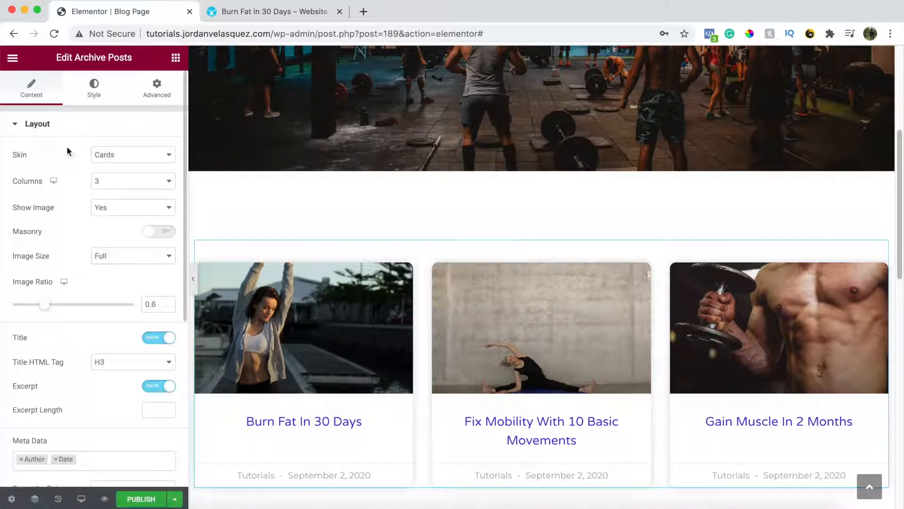
left_click(94, 87)
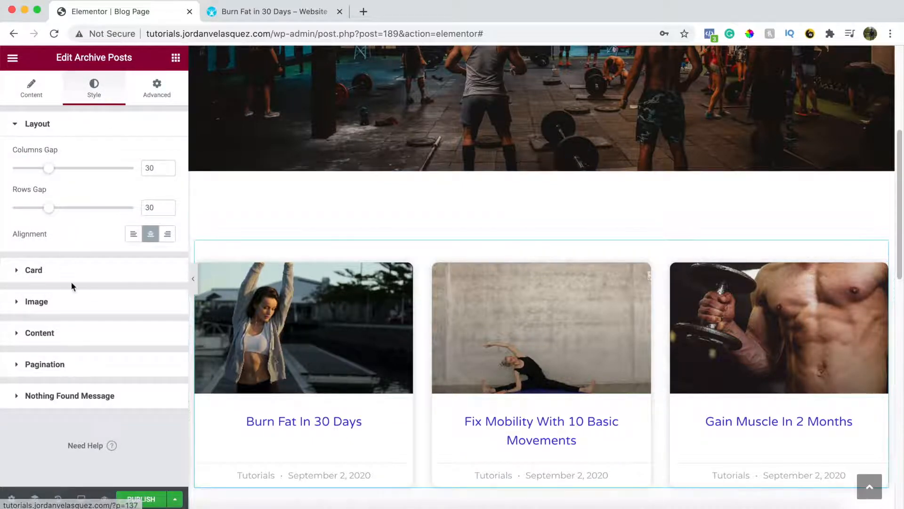
left_click(45, 270)
scroll(61, 267, "down", 1)
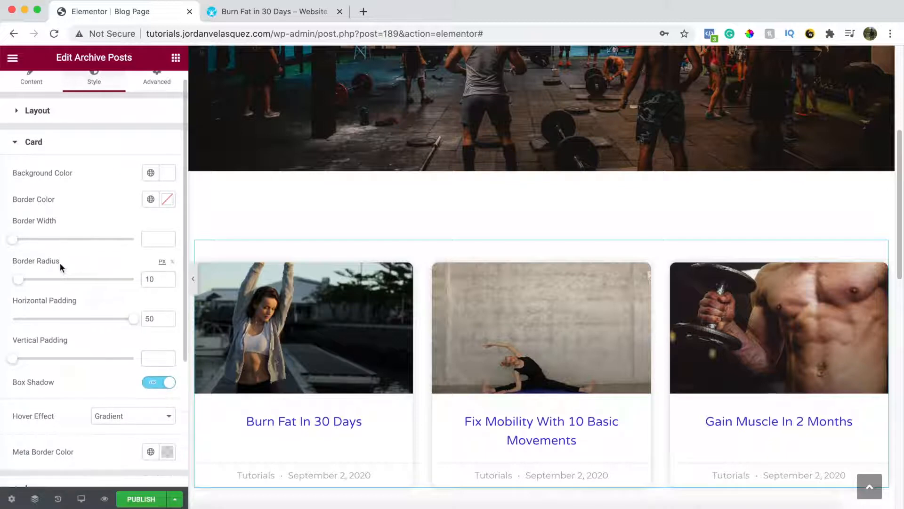
scroll(60, 263, "down", 5)
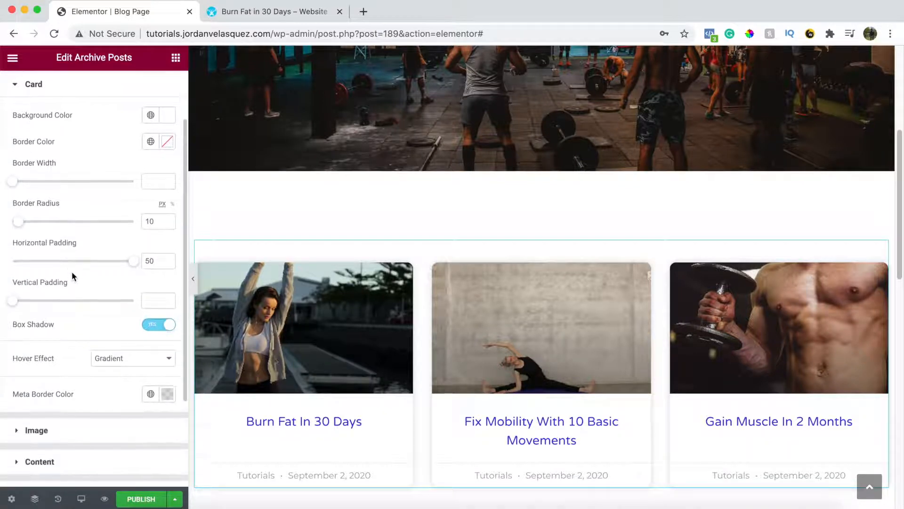
scroll(61, 403, "down", 5)
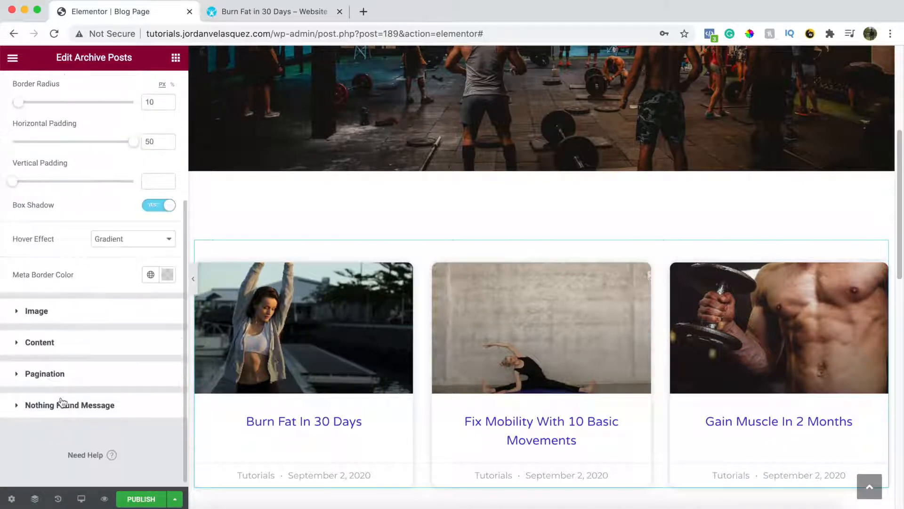
Step: Set the title color of the post cards to #10C7ED
left_click(39, 343)
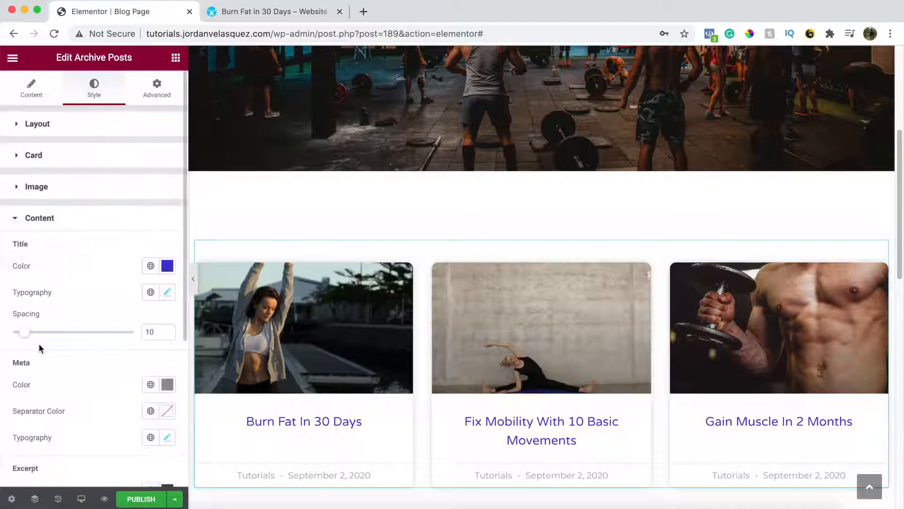
scroll(65, 242, "down", 1)
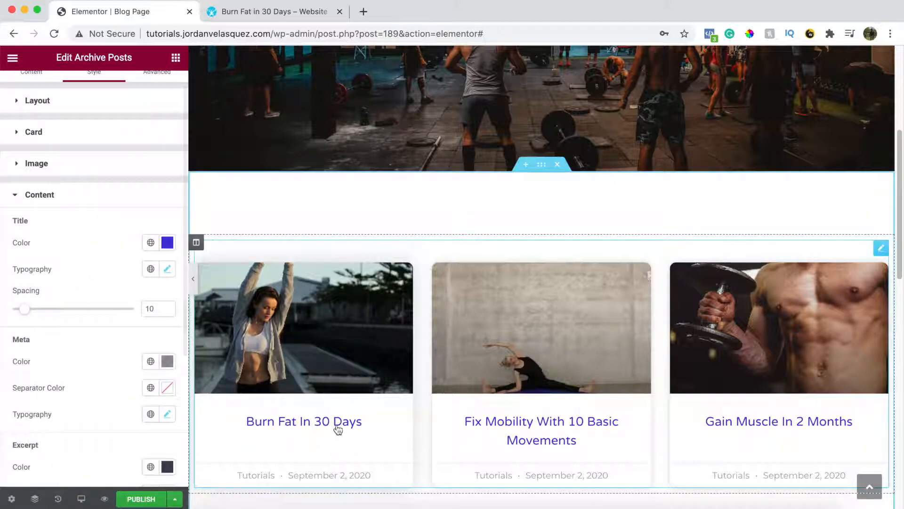
left_click(168, 244)
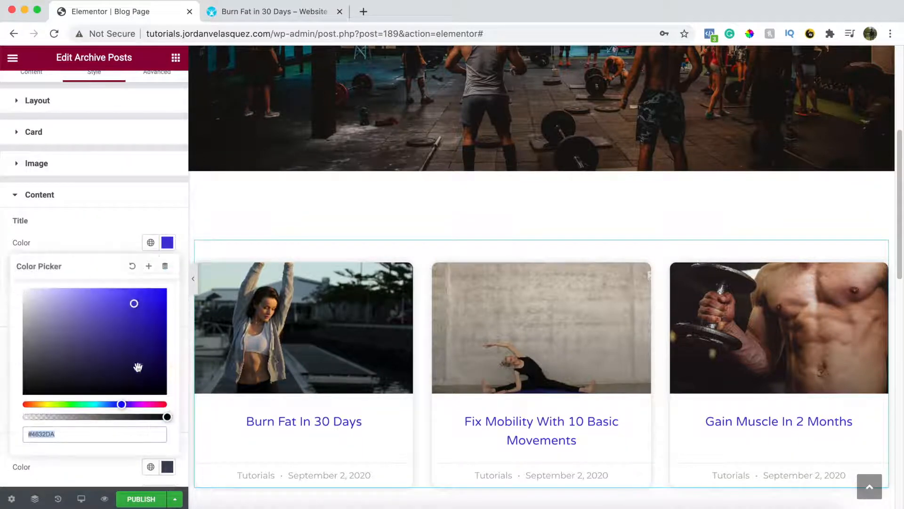
left_click(88, 436)
key("BackSpace")
key("BackSpace")
key("BackSpace")
key("BackSpace")
key("BackSpace")
key("BackSpace")
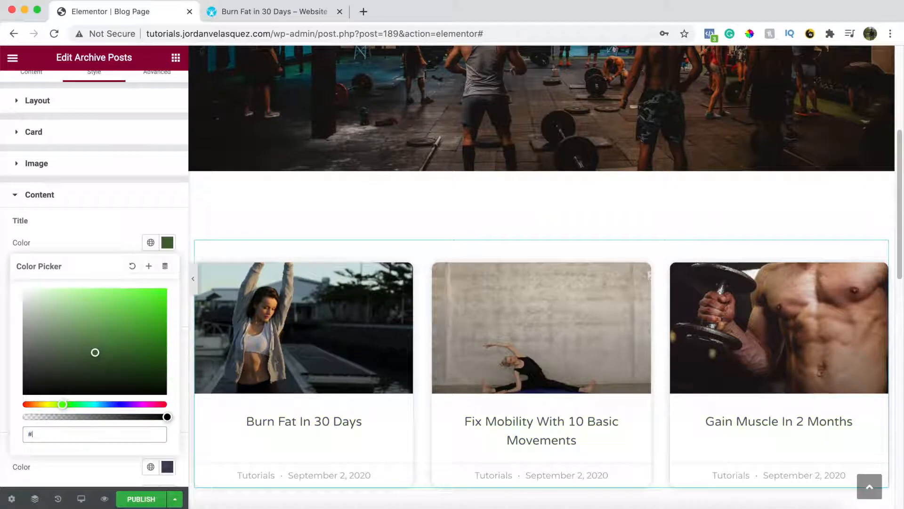
type("10C")
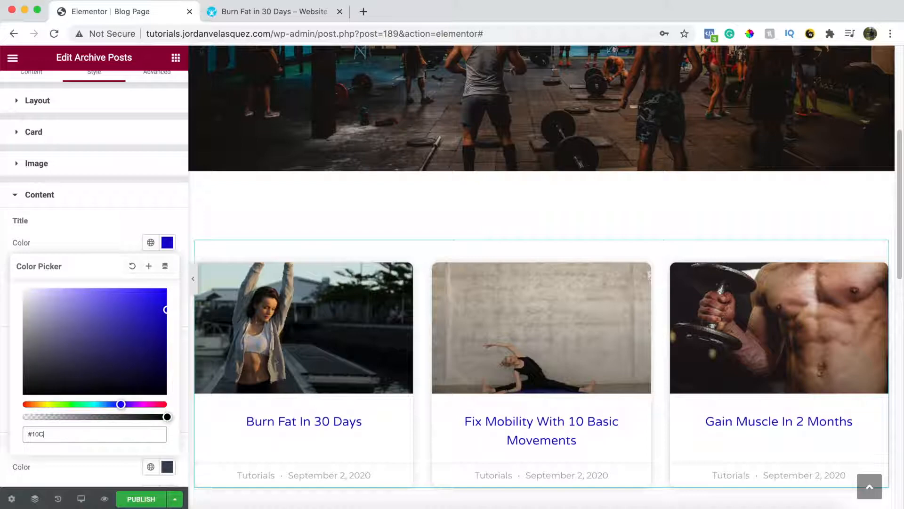
type("7ED")
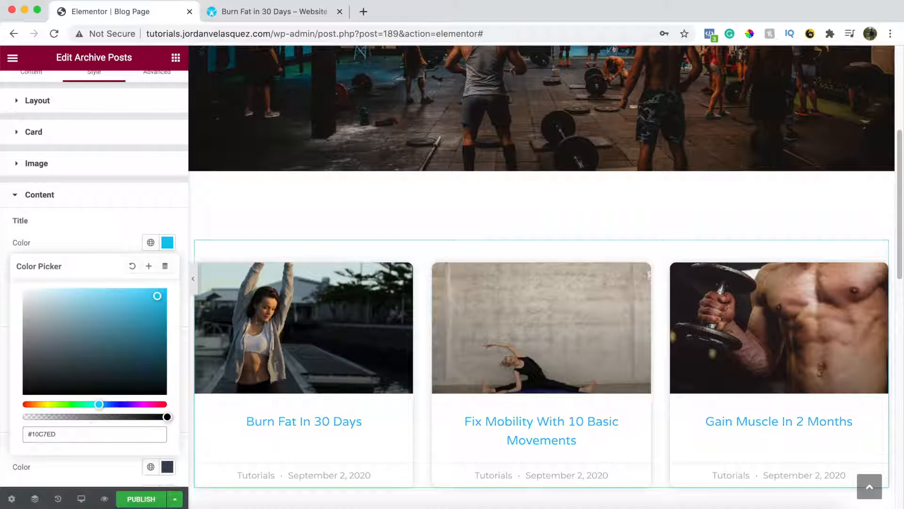
left_click(94, 206)
Step: Delete the "Do You Want To Boost Your Business?" call-to-action section below the archive posts
scroll(377, 309, "down", 2)
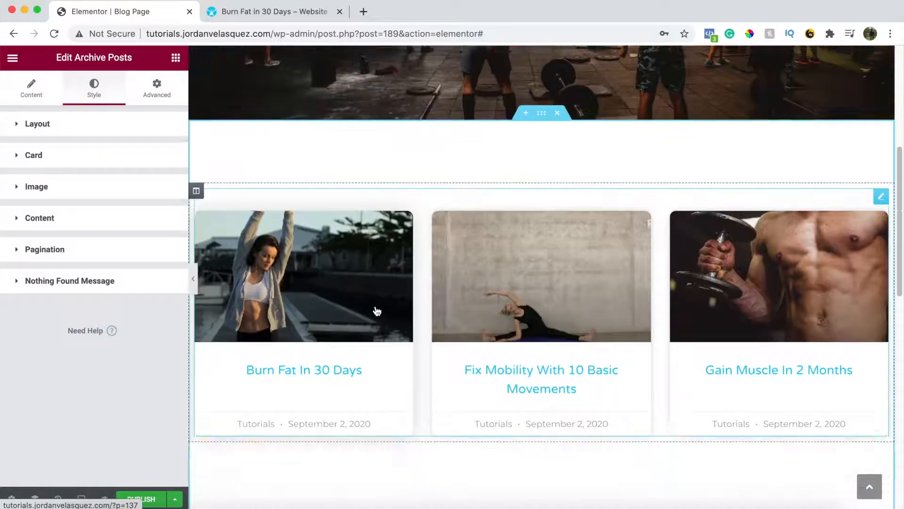
scroll(376, 309, "up", 3)
scroll(375, 307, "up", 4)
scroll(497, 207, "down", 6)
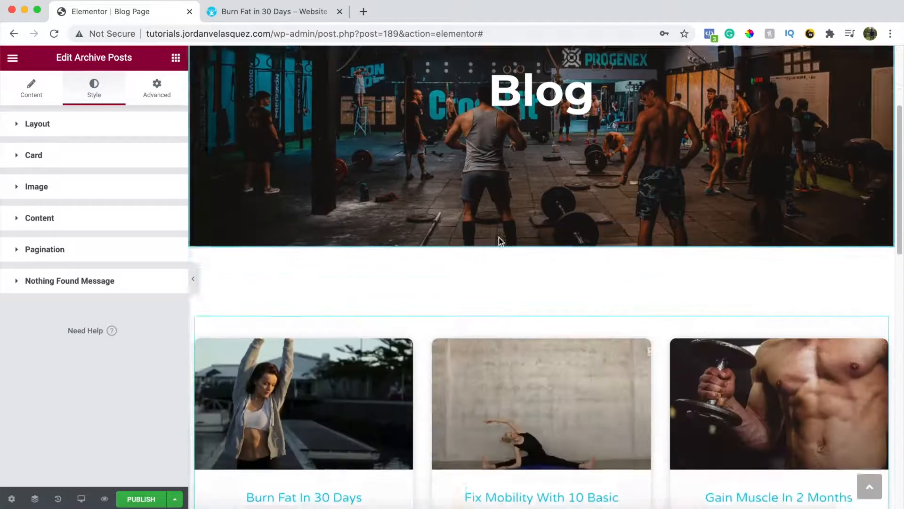
scroll(501, 242, "down", 8)
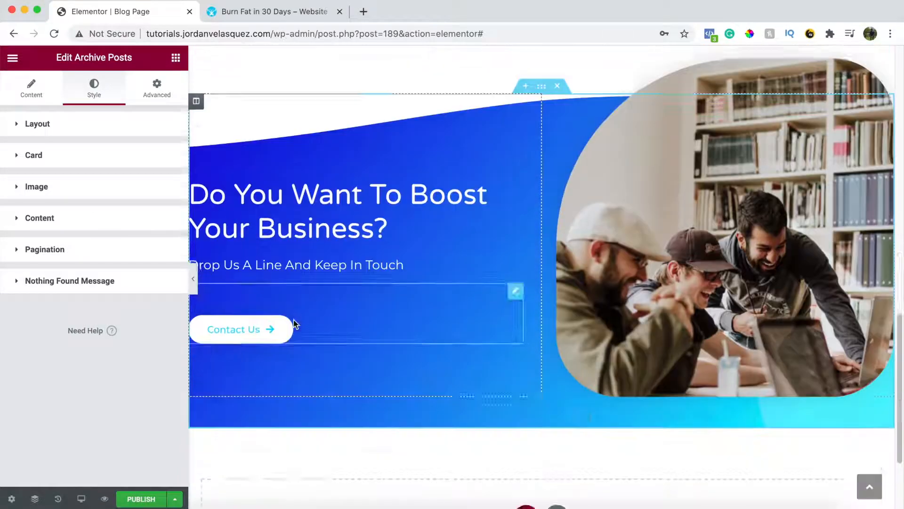
scroll(593, 245, "up", 4)
scroll(385, 408, "down", 2)
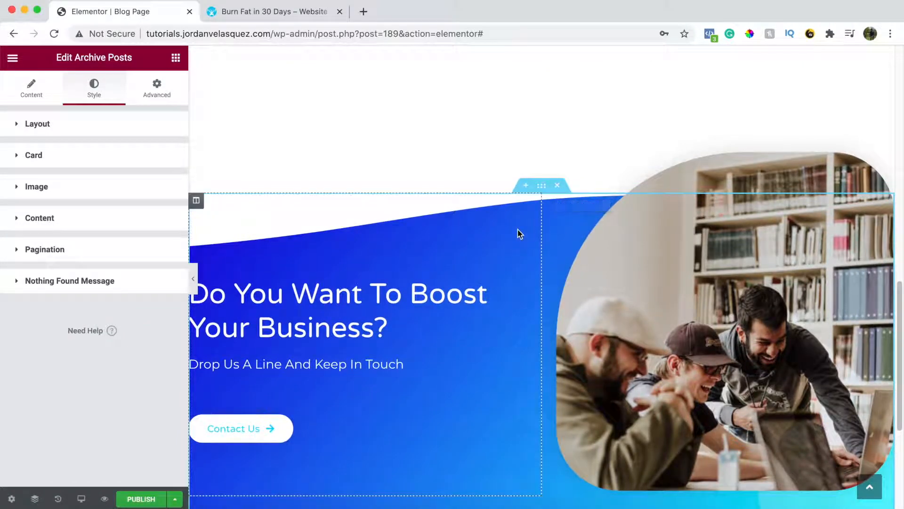
left_click(541, 187)
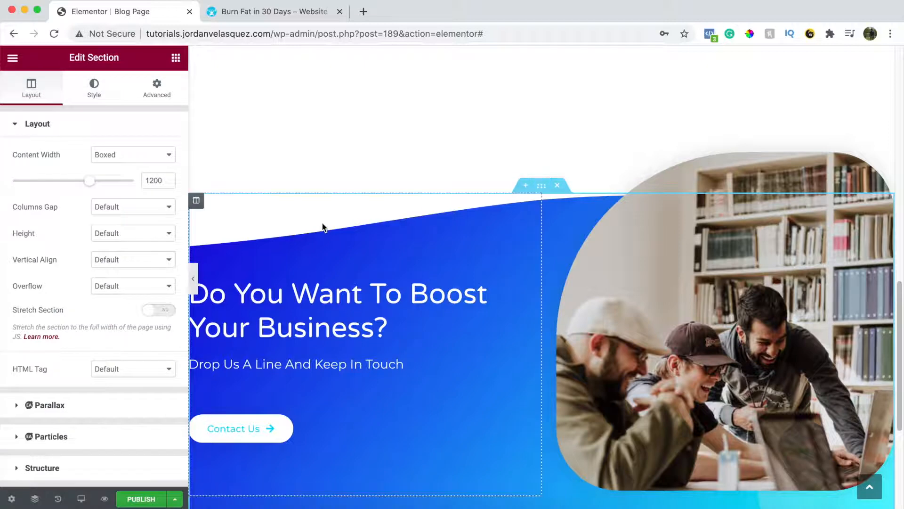
scroll(638, 344, "down", 1)
scroll(638, 340, "down", 3)
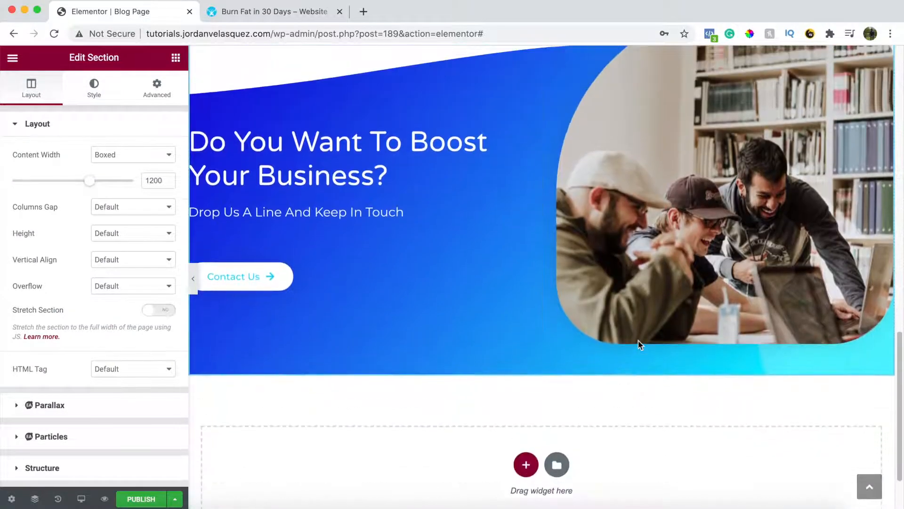
scroll(622, 254, "up", 2)
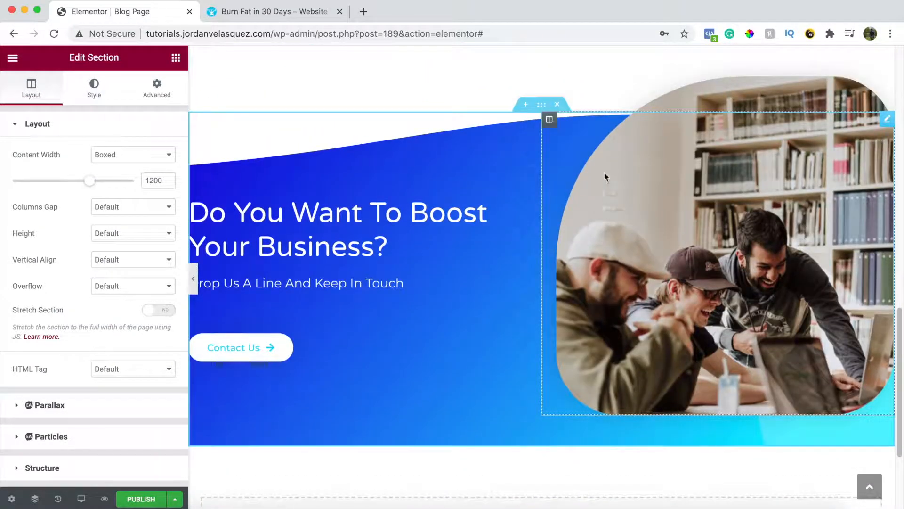
left_click(558, 105)
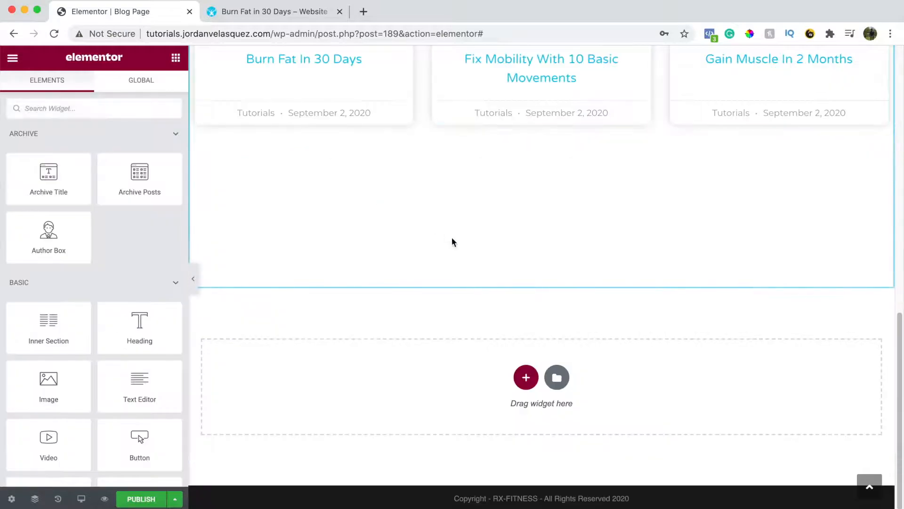
Step: Review the blog page from header to footer, including a preview with the editor panel hidden
scroll(513, 332, "up", 5)
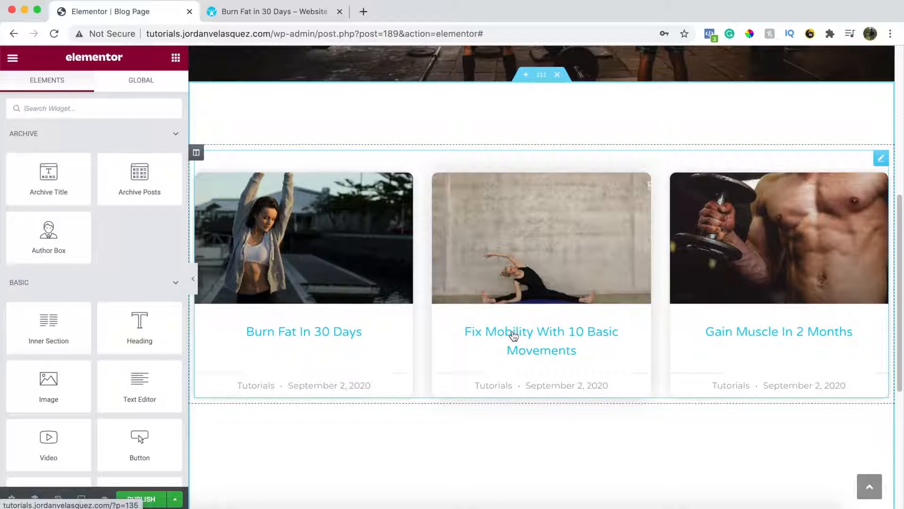
scroll(602, 262, "up", 3)
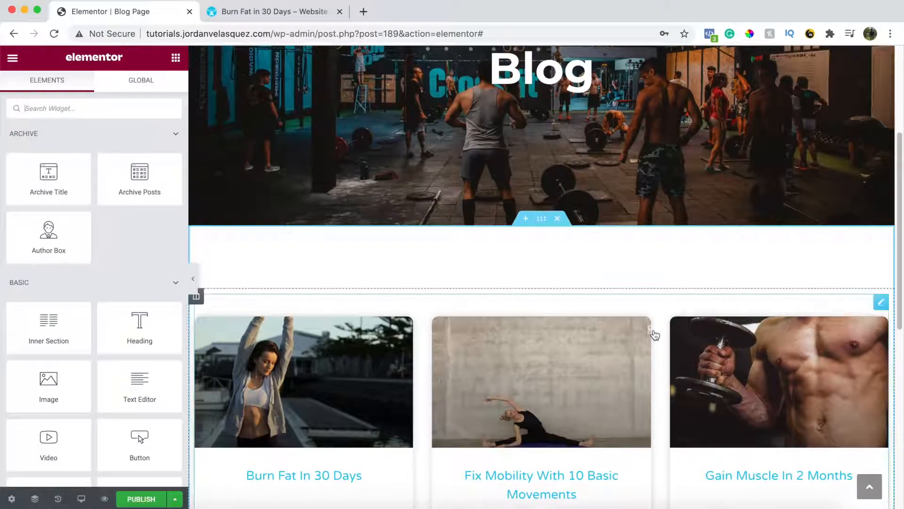
scroll(661, 335, "down", 9)
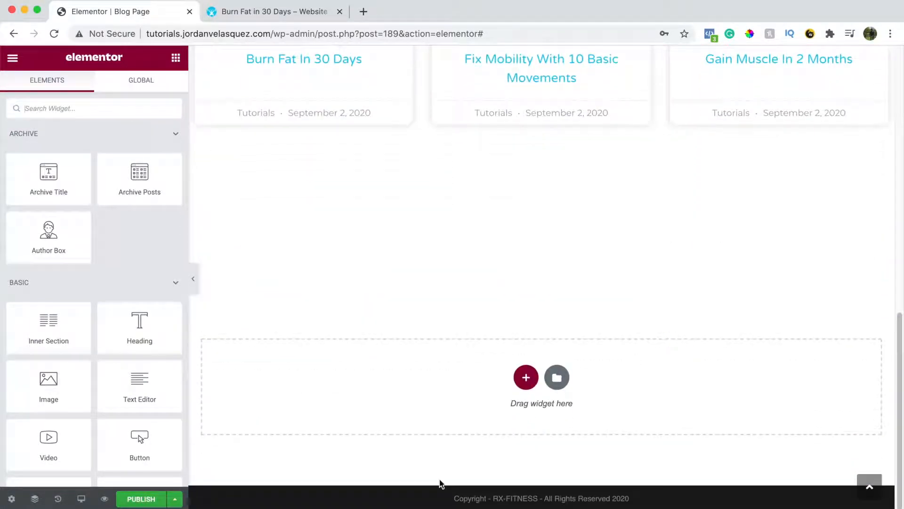
scroll(194, 282, "up", 4)
left_click(194, 284)
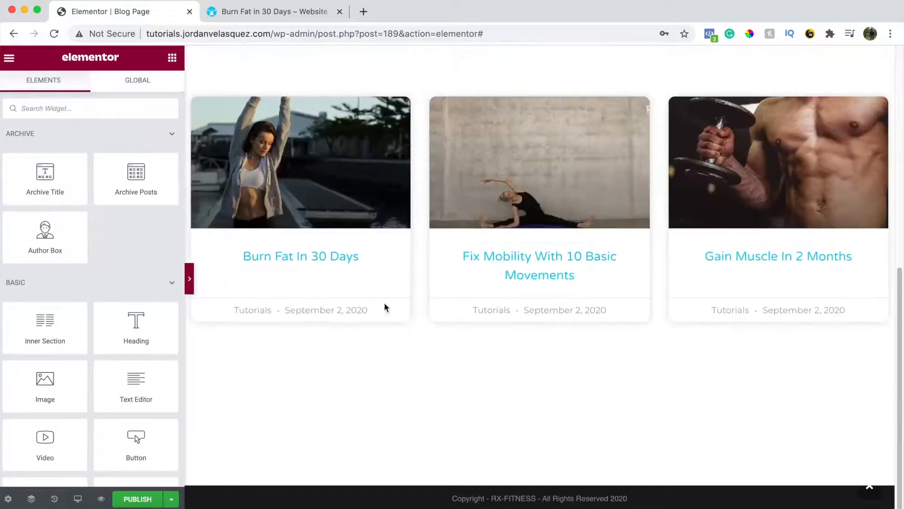
scroll(562, 357, "up", 5)
scroll(566, 362, "up", 4)
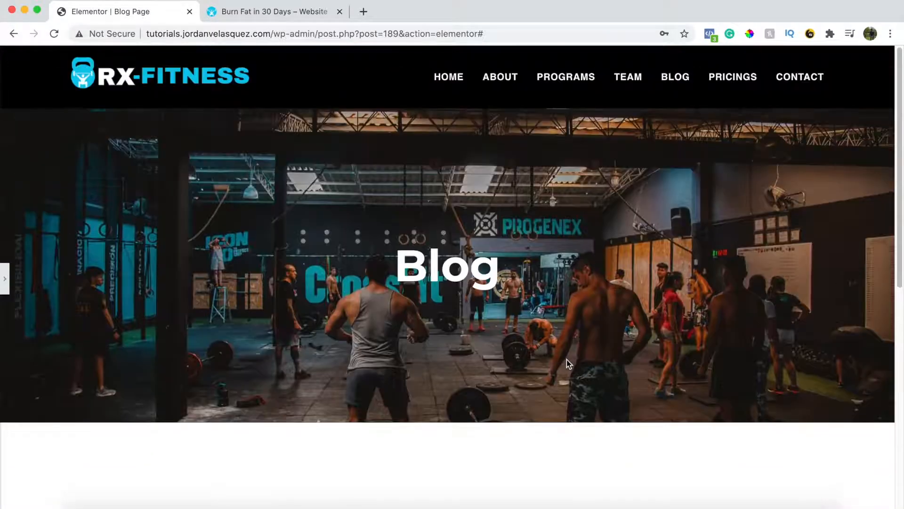
scroll(567, 360, "down", 8)
scroll(568, 360, "down", 2)
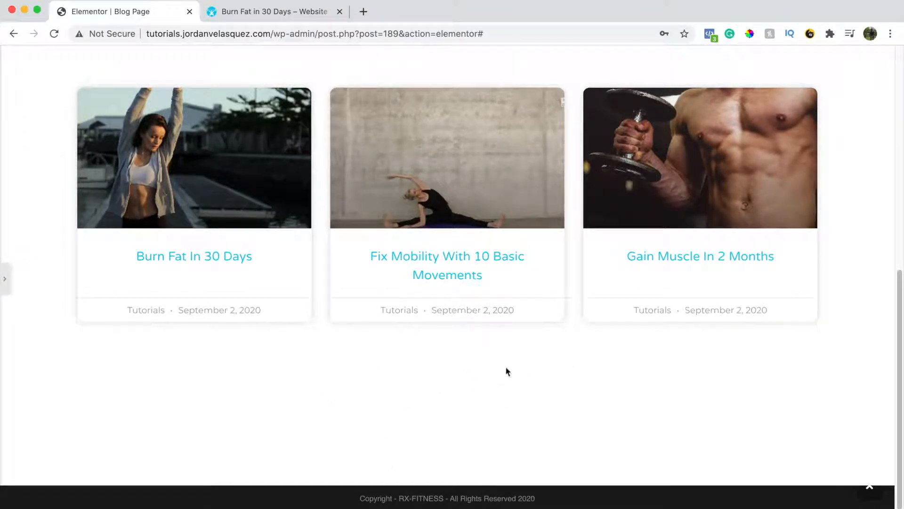
left_click(8, 278)
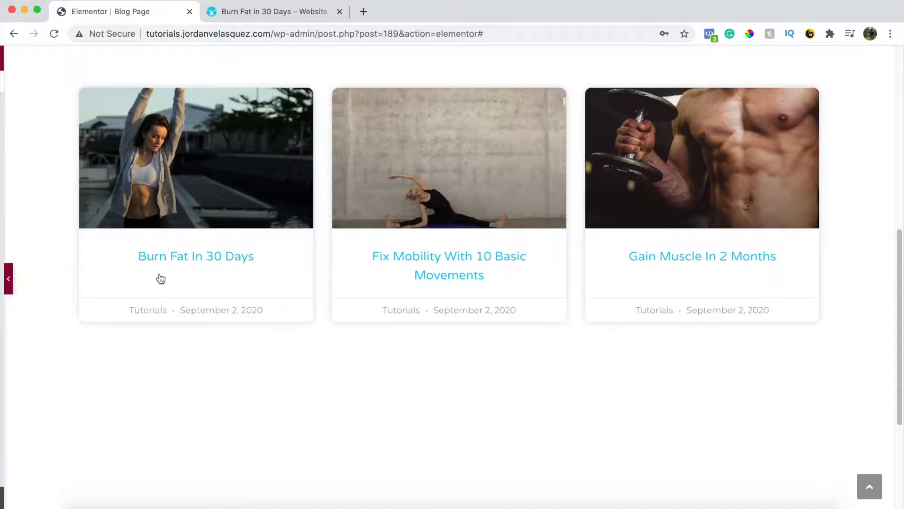
Step: Set the bottom padding of the archive posts section to 0 px and preview the page without the editor panel
scroll(612, 212, "up", 3)
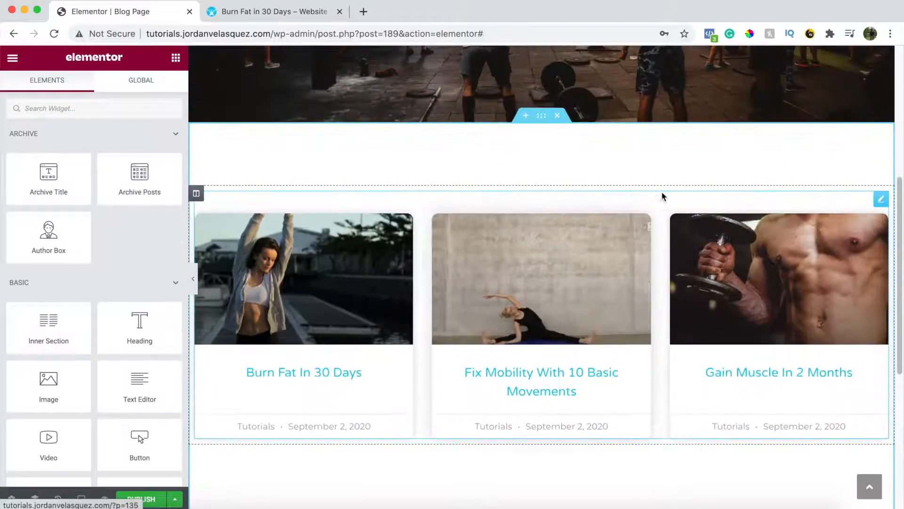
left_click(541, 118)
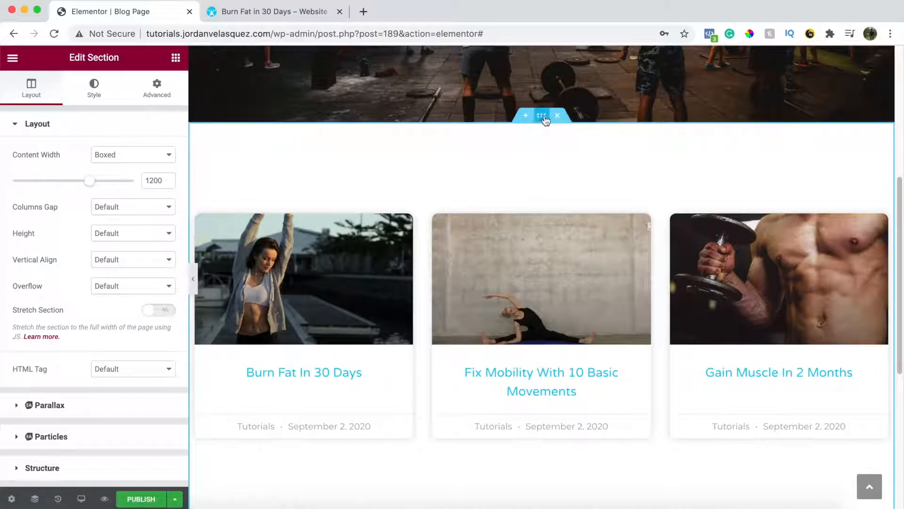
left_click(157, 87)
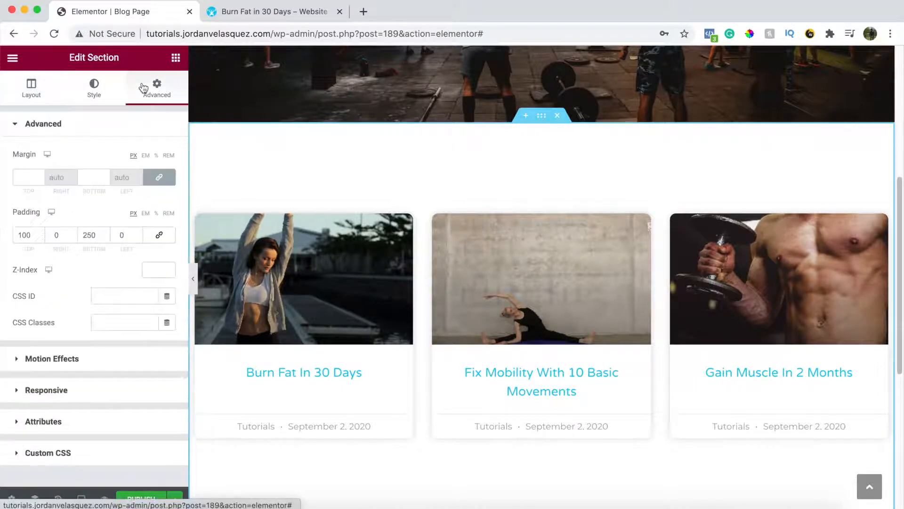
double_click(89, 235)
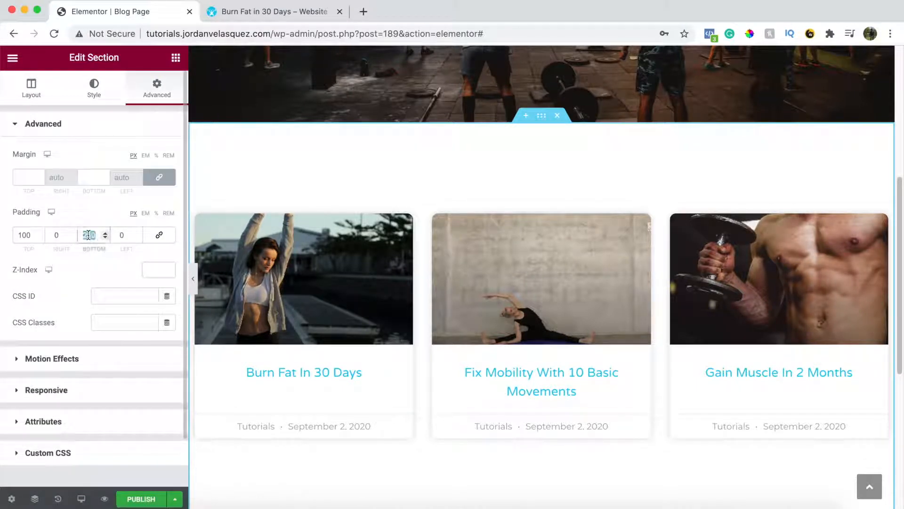
key("BackSpace")
type("0")
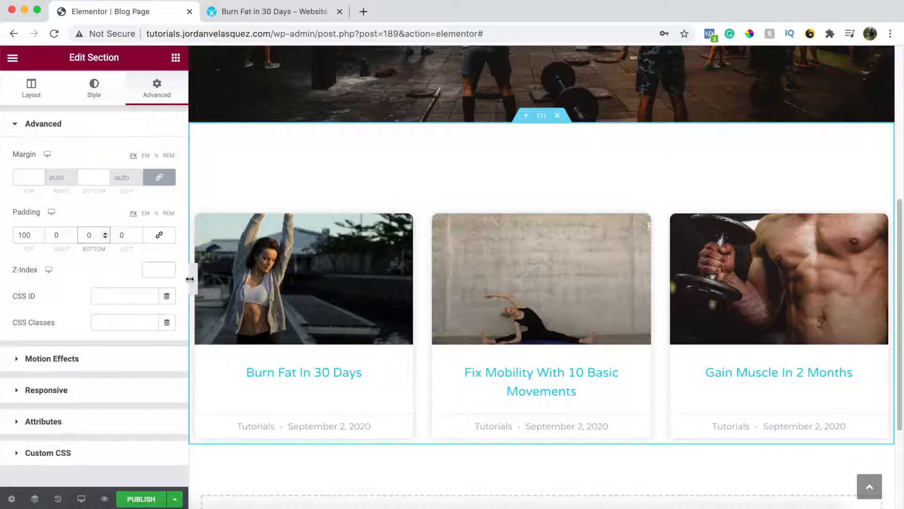
left_click(192, 278)
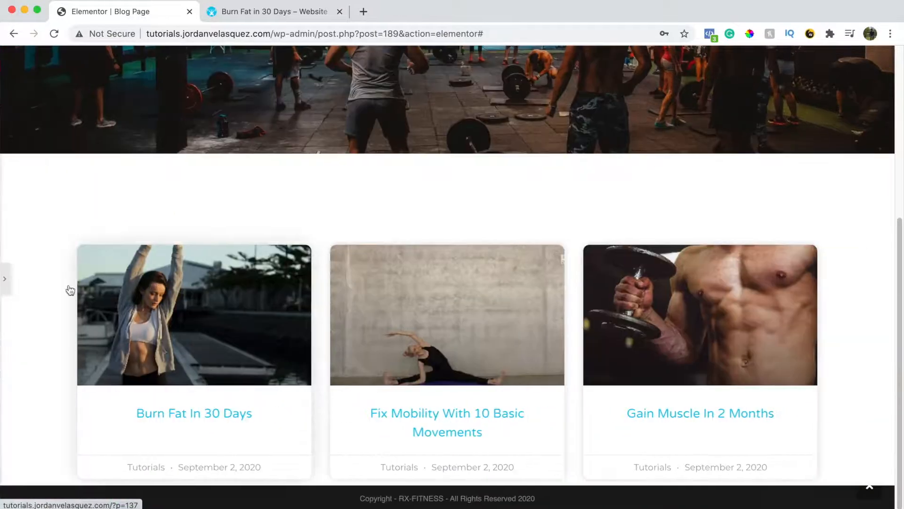
left_click(4, 274)
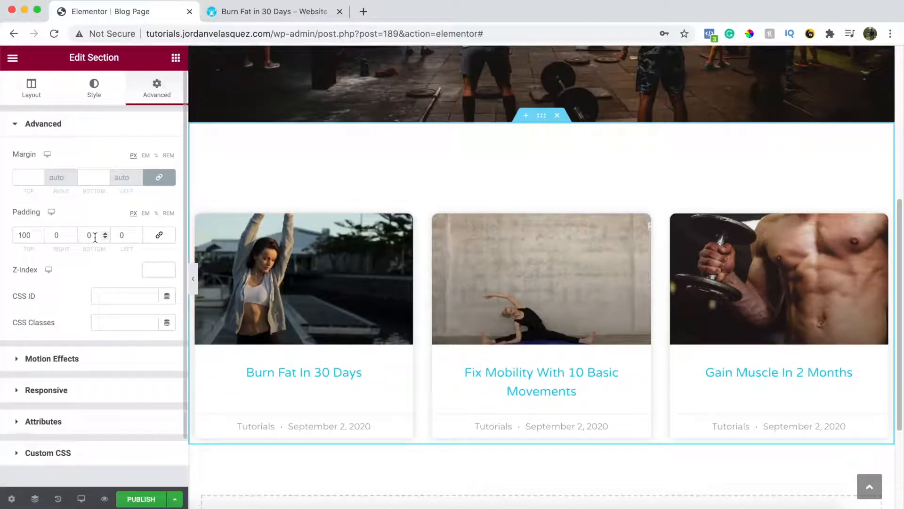
Step: Set the bottom padding of the archive posts section to 100 px and check the spacing with the editor panel hidden
left_click(84, 235)
type("100")
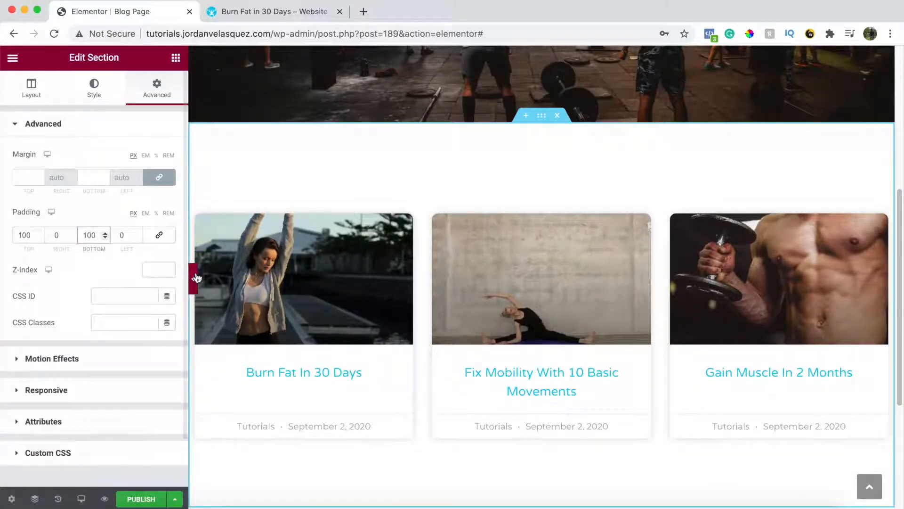
left_click(193, 278)
scroll(594, 295, "down", 1)
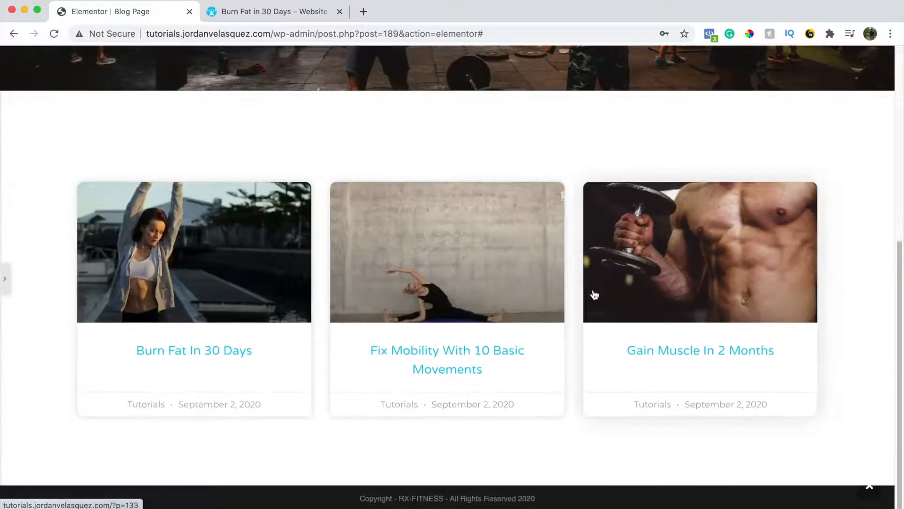
scroll(595, 295, "up", 1)
scroll(594, 295, "up", 6)
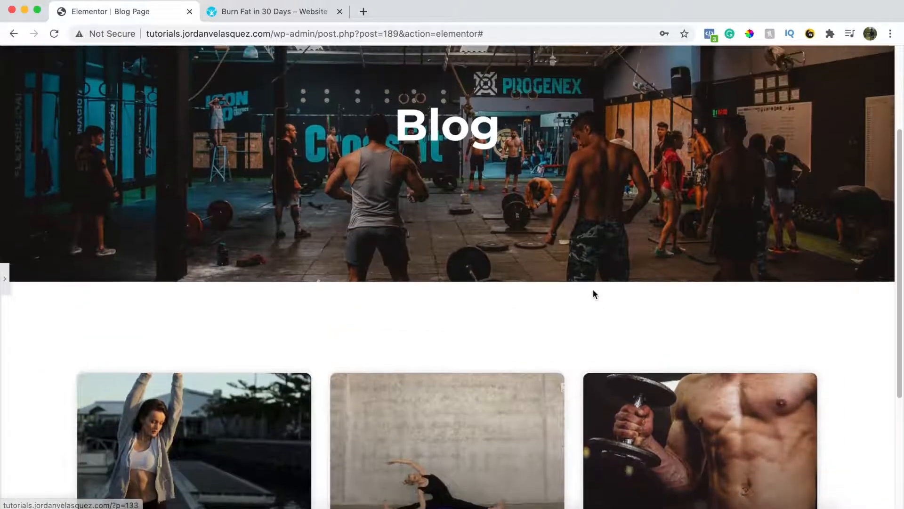
scroll(595, 295, "down", 5)
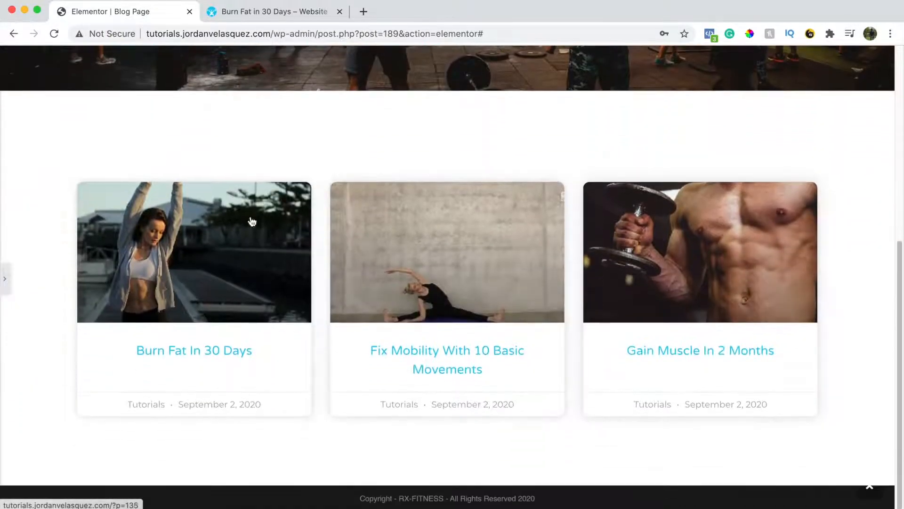
left_click(7, 285)
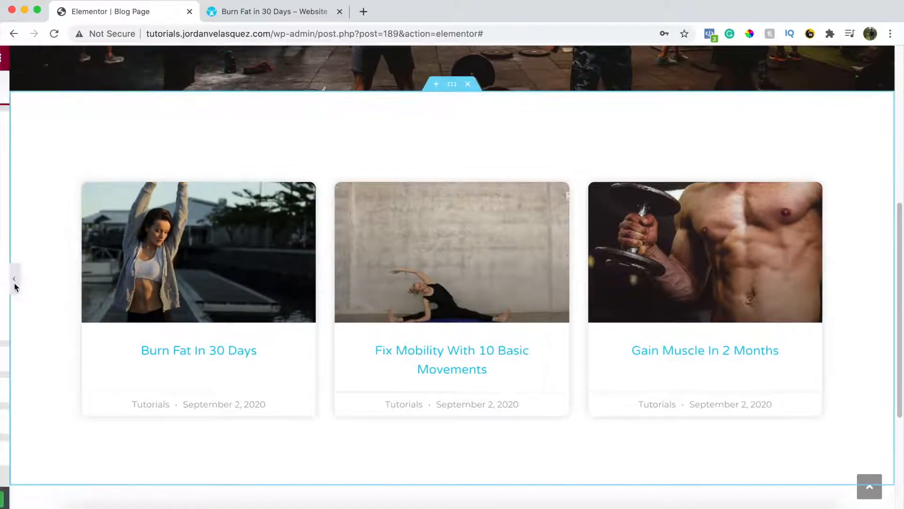
Step: Publish the blog template with a display condition that includes All Archives
scroll(505, 328, "down", 4)
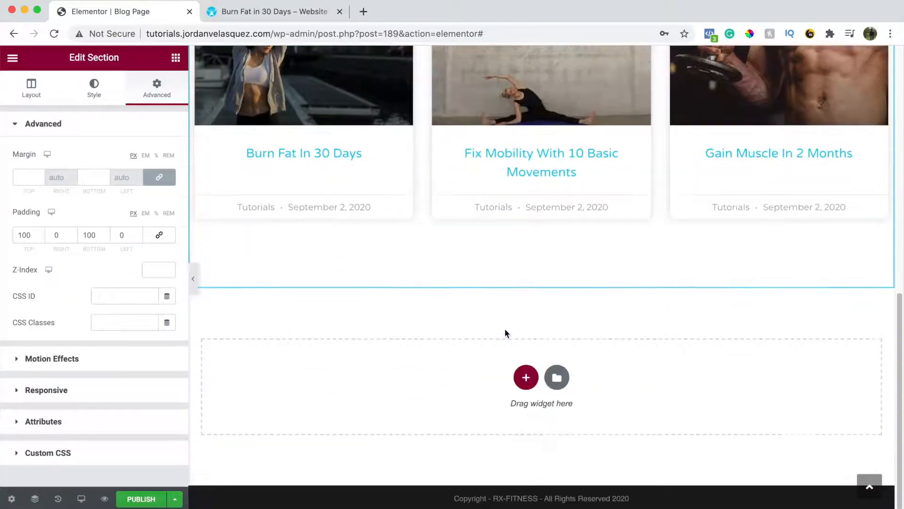
left_click(141, 500)
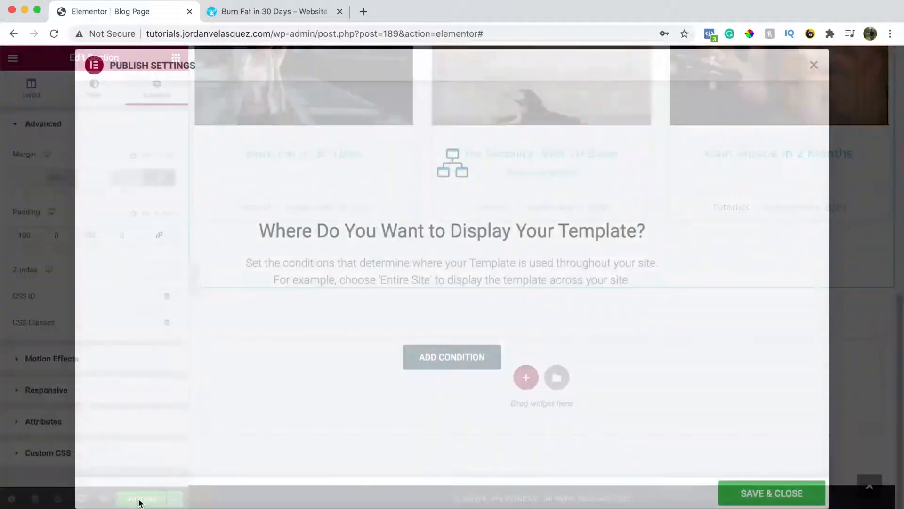
left_click(487, 361)
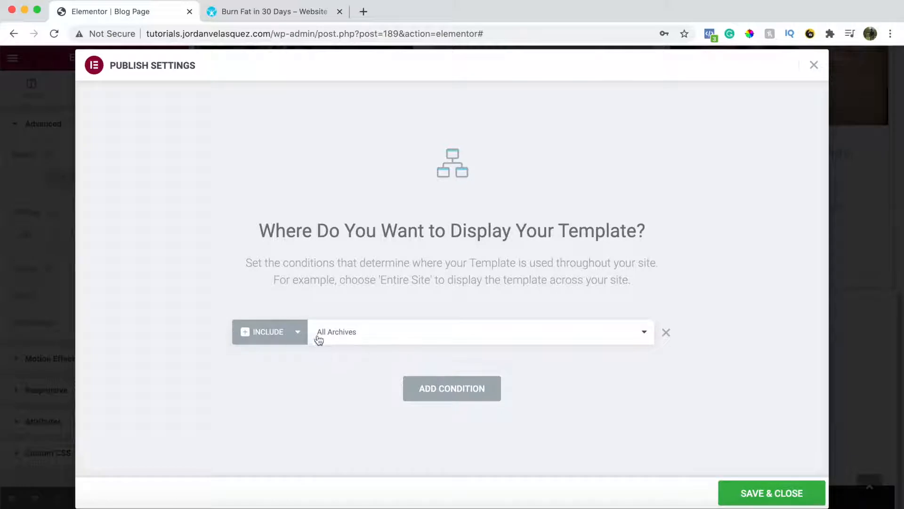
left_click(768, 490)
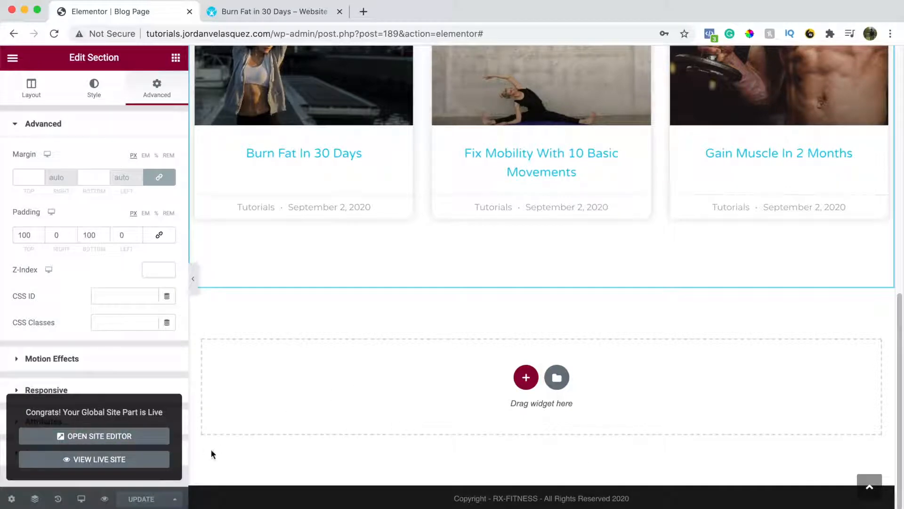
Step: Open the live site's Blog page and review its header, post cards and footer
scroll(416, 365, "up", 5)
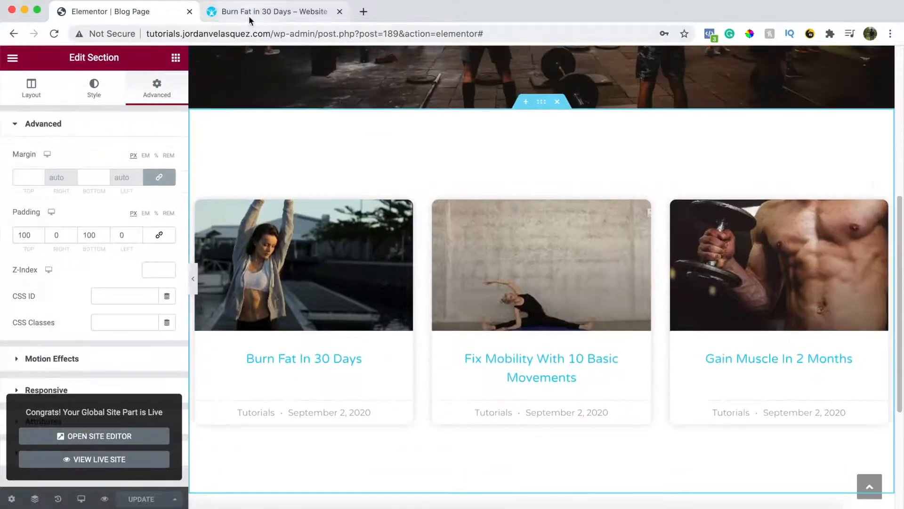
left_click(248, 16)
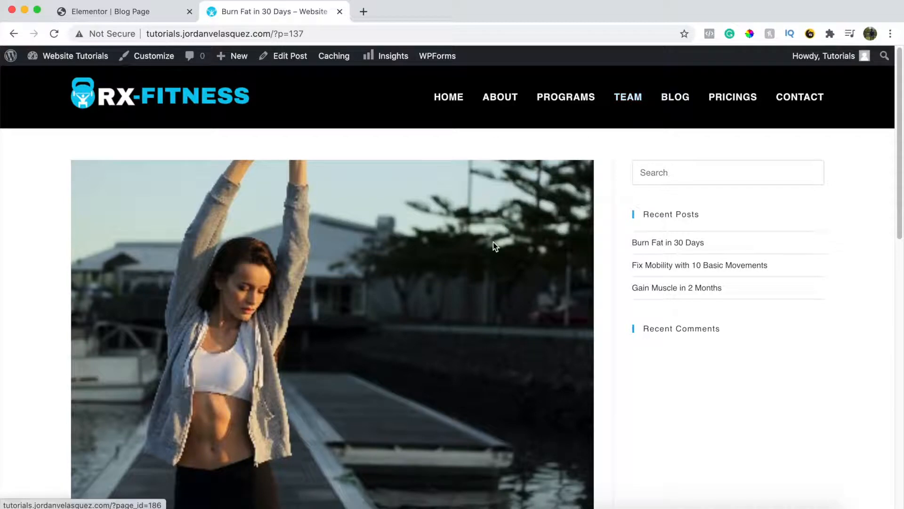
scroll(495, 242, "down", 8)
scroll(493, 245, "up", 10)
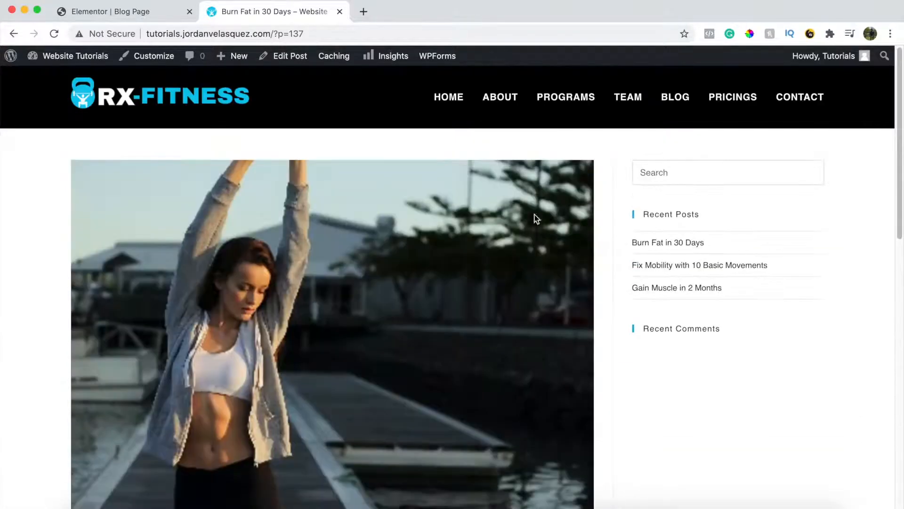
left_click(685, 96)
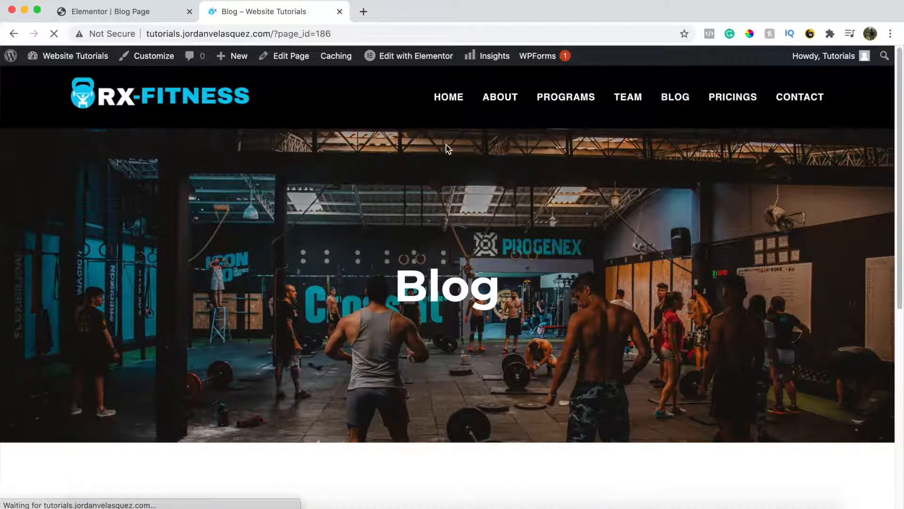
scroll(527, 290, "down", 7)
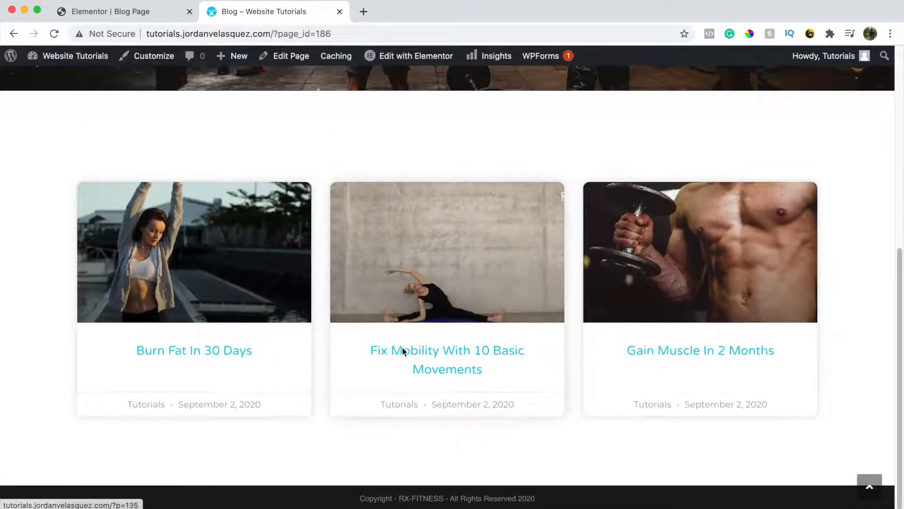
scroll(339, 237, "up", 3)
scroll(339, 238, "up", 5)
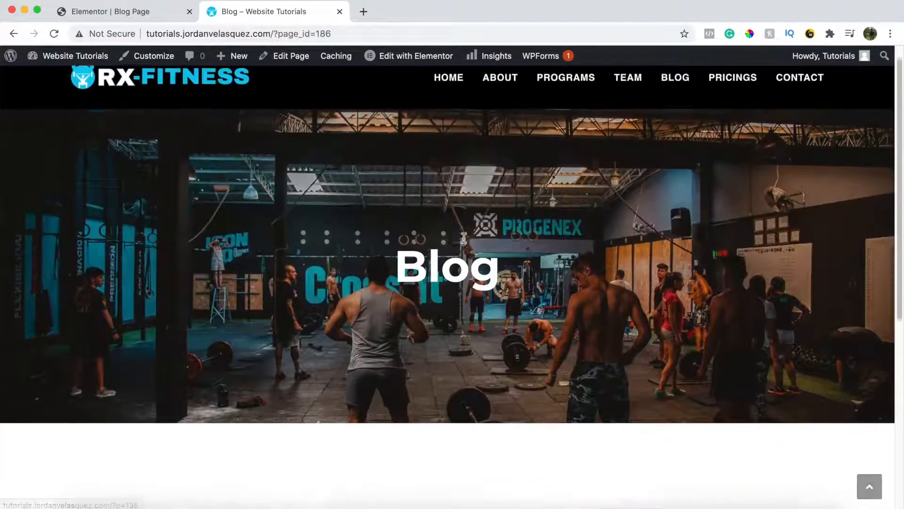
scroll(581, 287, "down", 7)
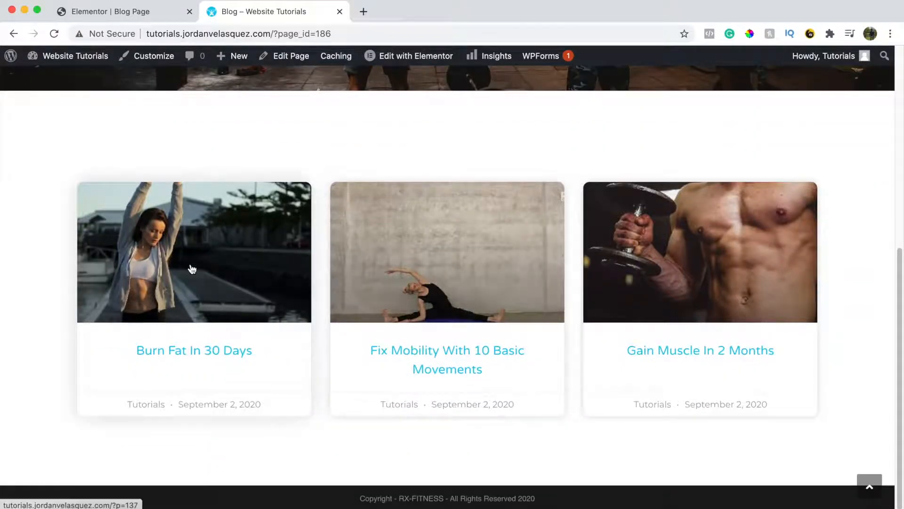
scroll(478, 306, "up", 7)
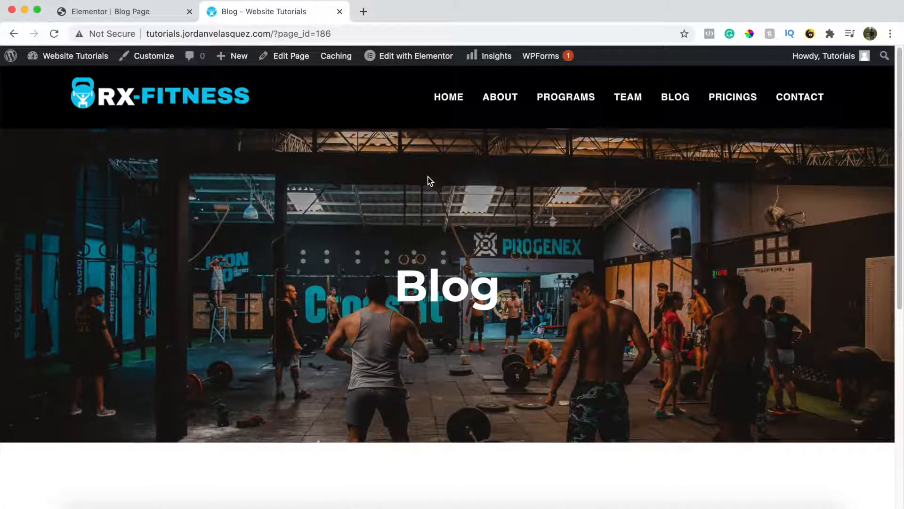
Step: Close the Elementor editor's browser tab and go to the WordPress admin area from the live blog page
mouse_move(11, 57)
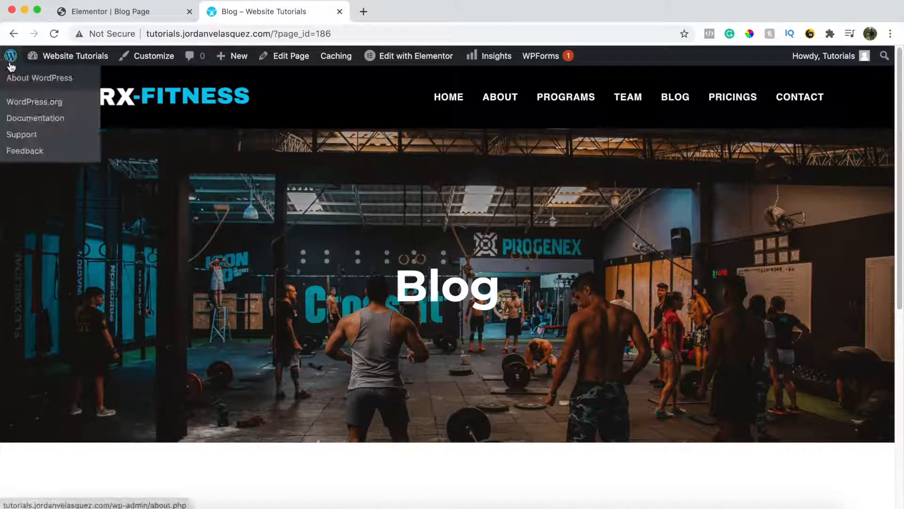
left_click(118, 12)
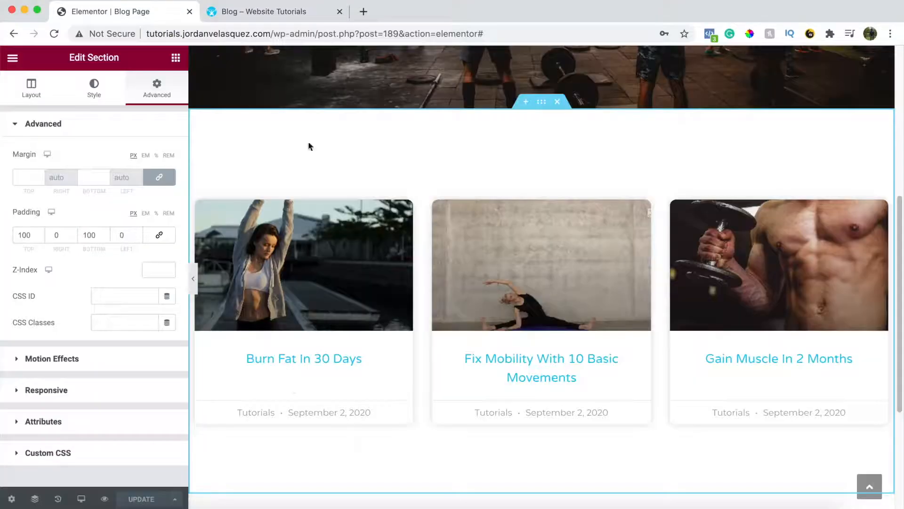
left_click(190, 11)
mouse_move(11, 57)
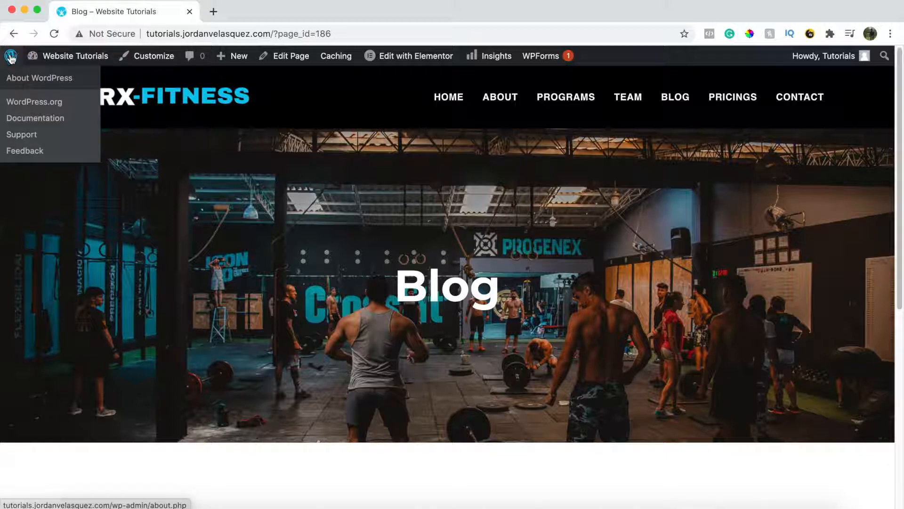
left_click(17, 53)
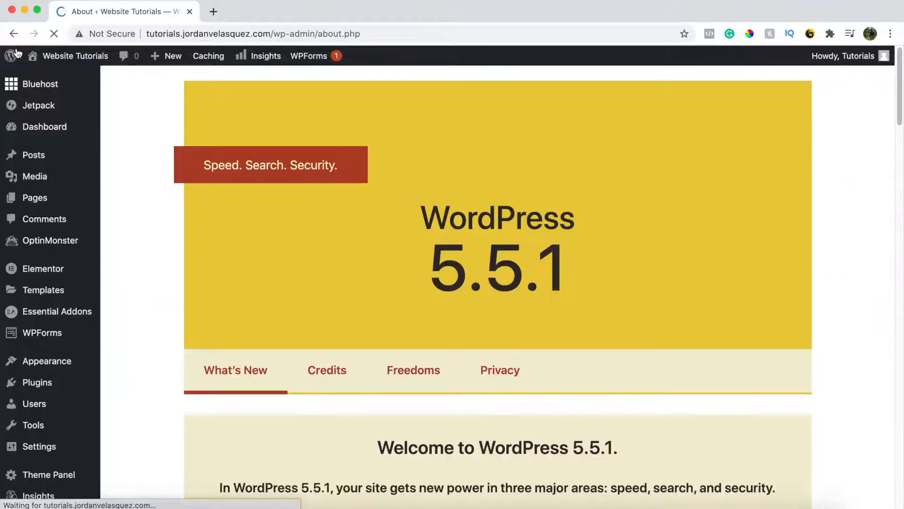
Step: Open the site's list of posts and start a new post
scroll(117, 222, "down", 5)
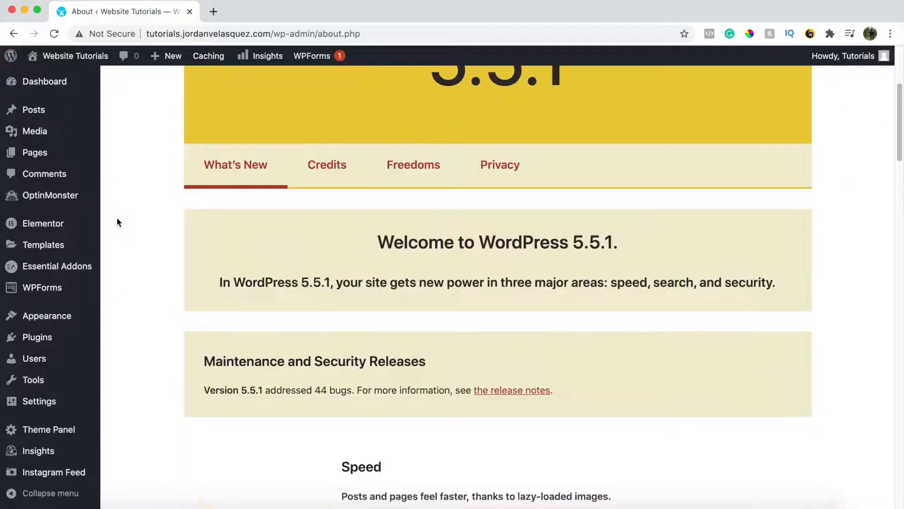
mouse_move(40, 152)
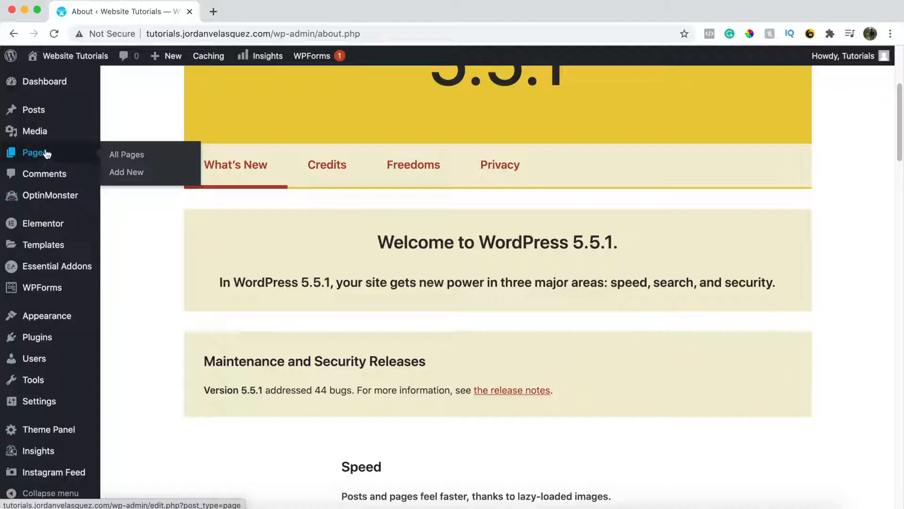
left_click(50, 116)
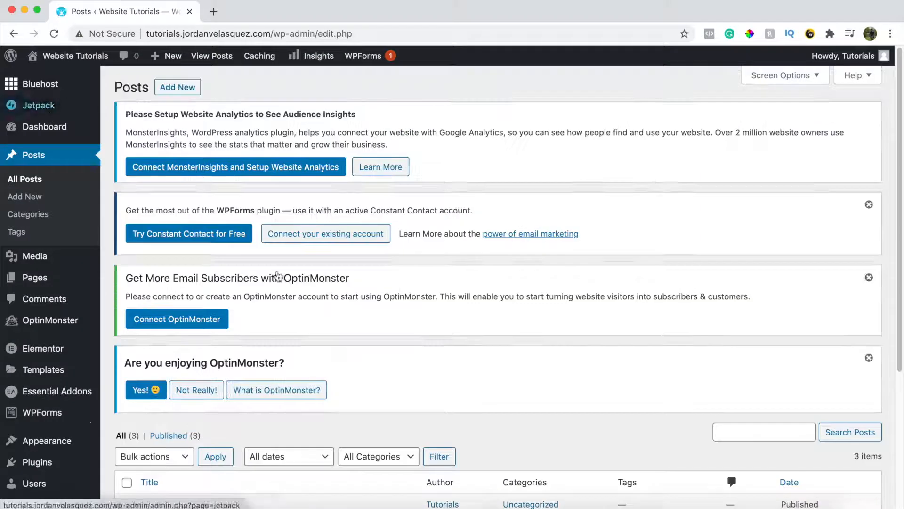
left_click(177, 96)
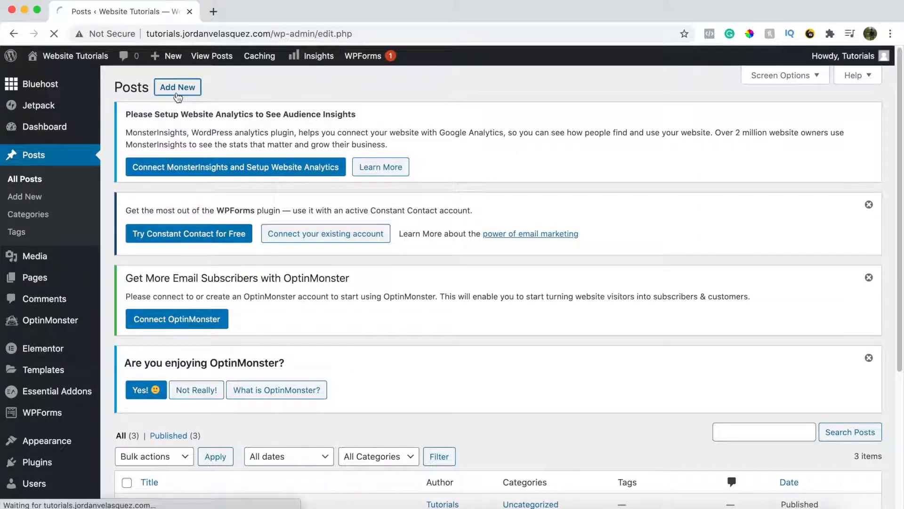
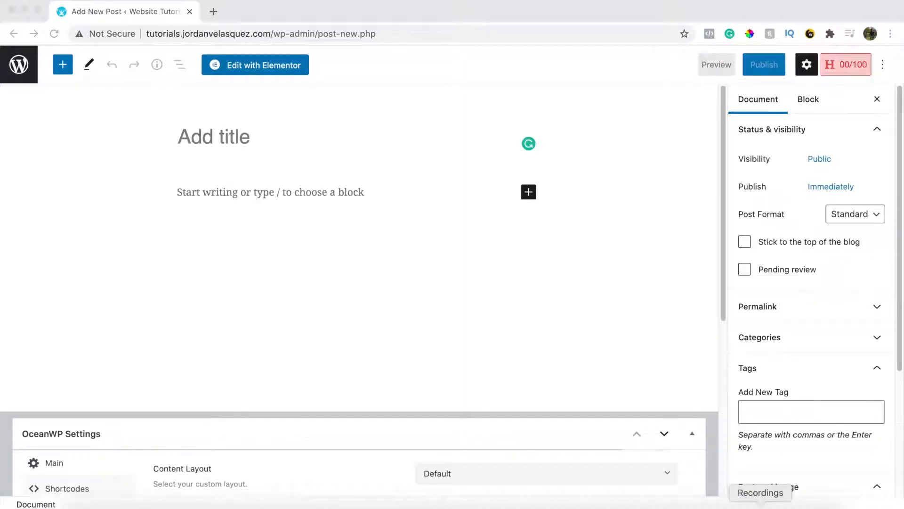
Step: Copy "Build power in your glutes with this workouts" from the "keyword research for video" document and use it as the post title
key("ctrl+Up")
left_click(801, 186)
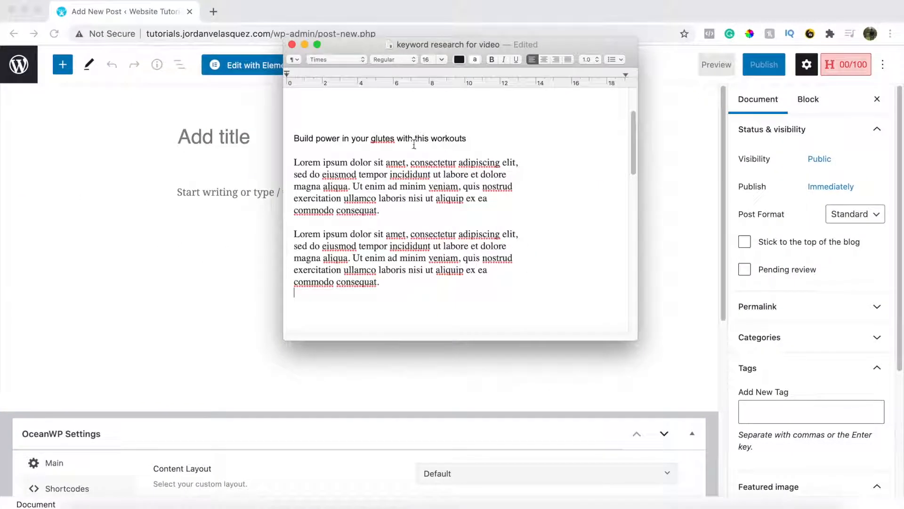
triple_click(414, 140)
key("super+c")
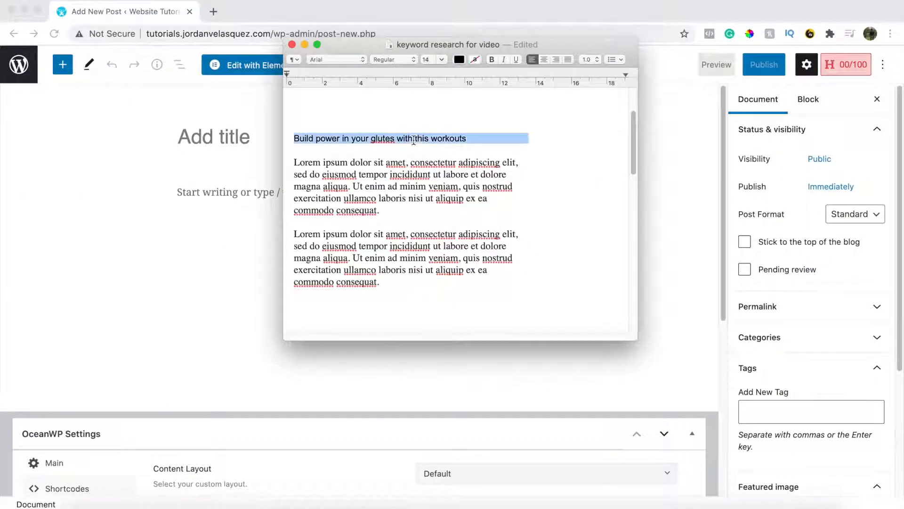
left_click(218, 139)
key("super+v")
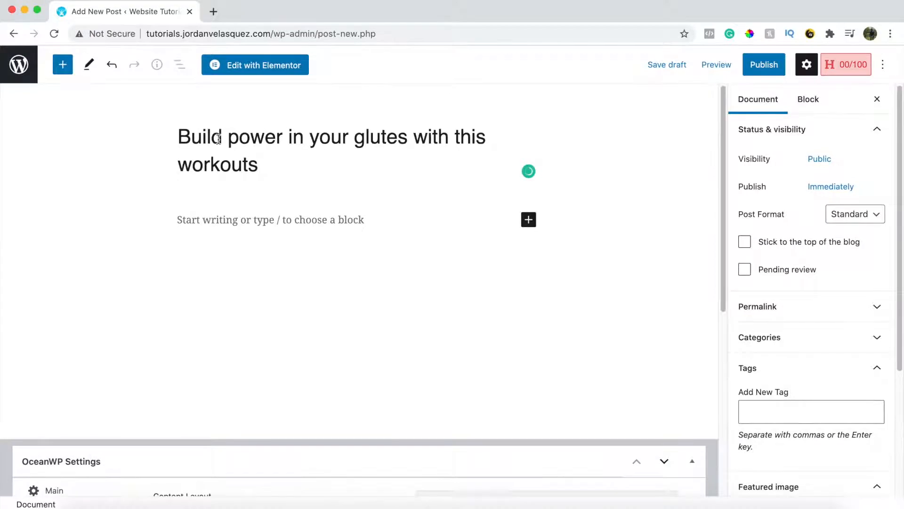
Step: Switch back to the "keyword research for video" document with the lorem ipsum paragraphs
key("ctrl+Up")
left_click(658, 128)
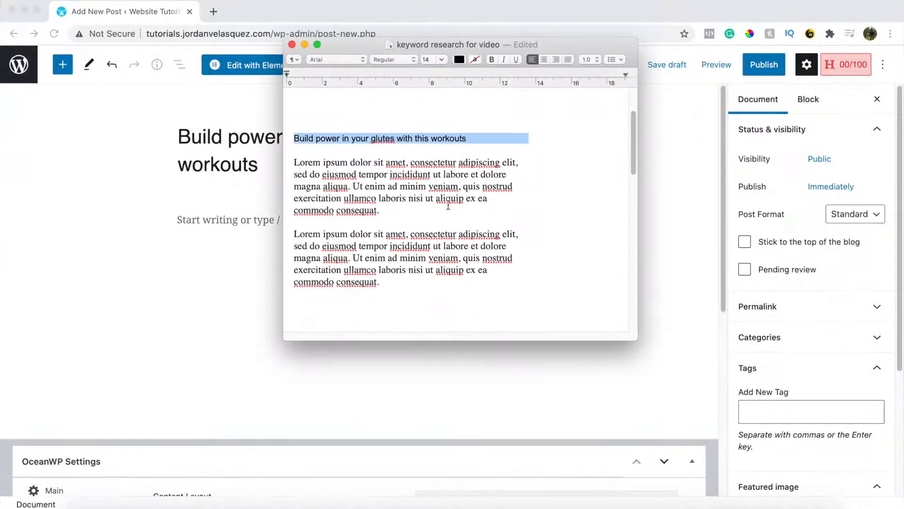
Step: Copy the two lorem ipsum paragraphs from the keyword research document into the post body and start a new empty paragraph below
left_click_drag(387, 293, 293, 165)
key("super+c")
left_click(259, 213)
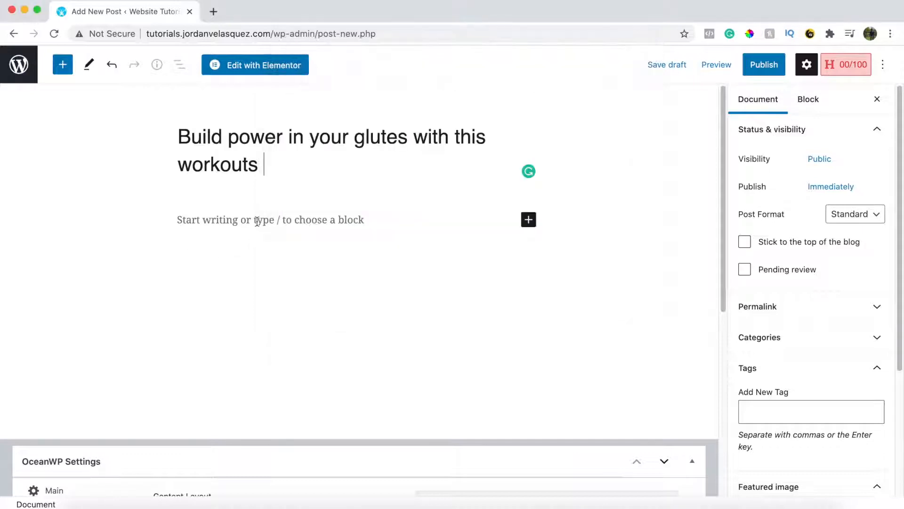
left_click(257, 220)
key("super+v")
scroll(263, 236, "down", 2)
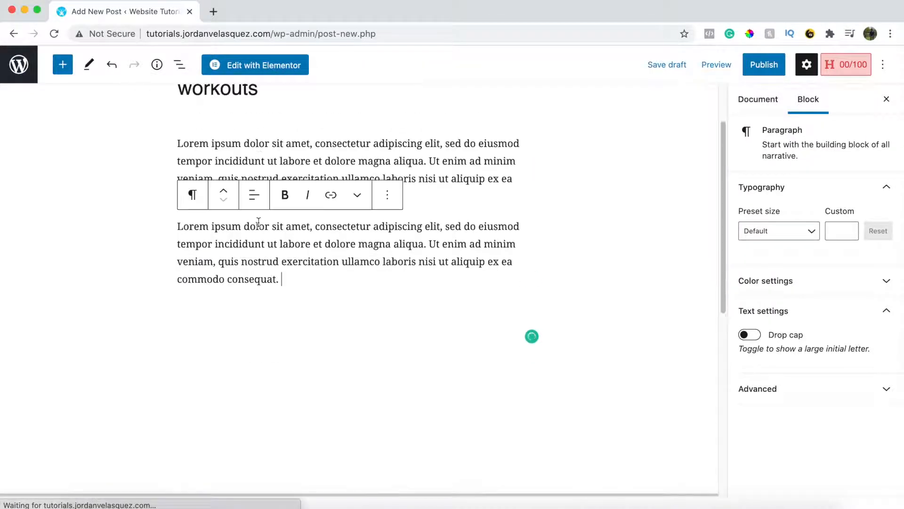
key("Return")
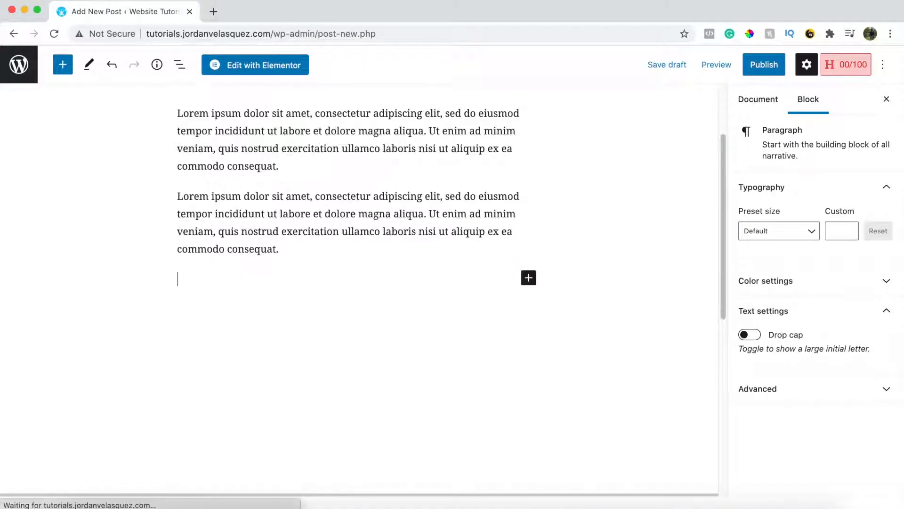
Step: Open the full block library and examine the available text, media and design blocks and the ready-made patterns
left_click(529, 279)
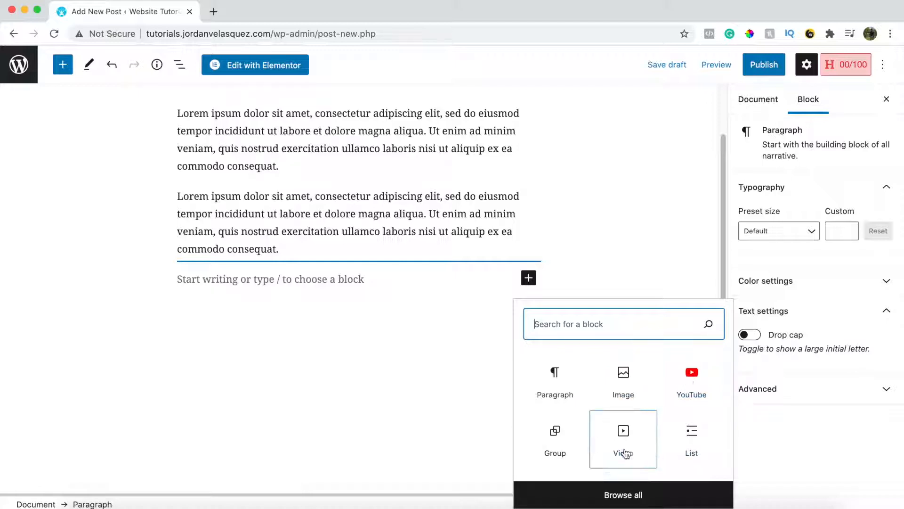
left_click(627, 494)
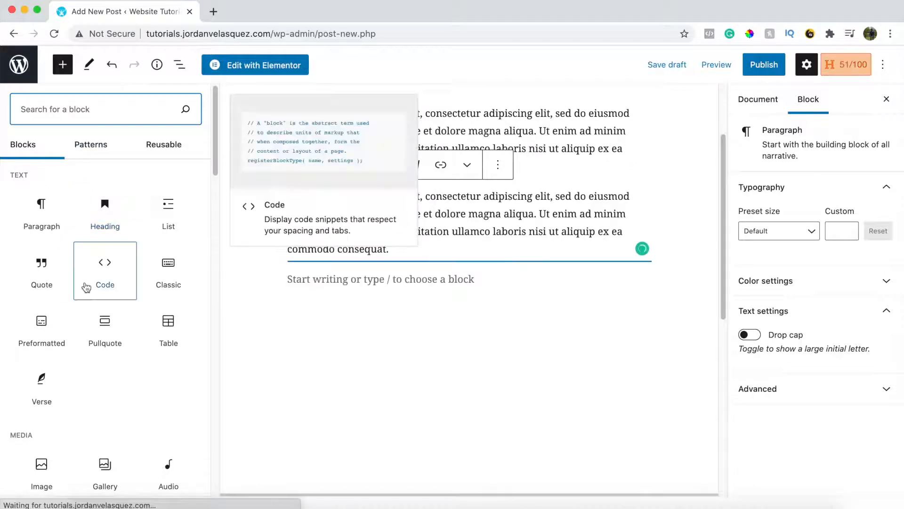
scroll(84, 296, "down", 2)
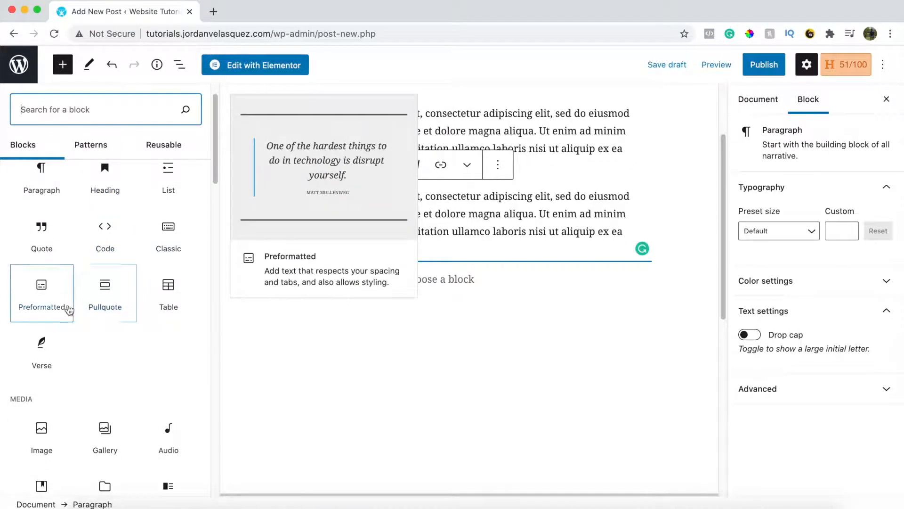
scroll(44, 311, "down", 3)
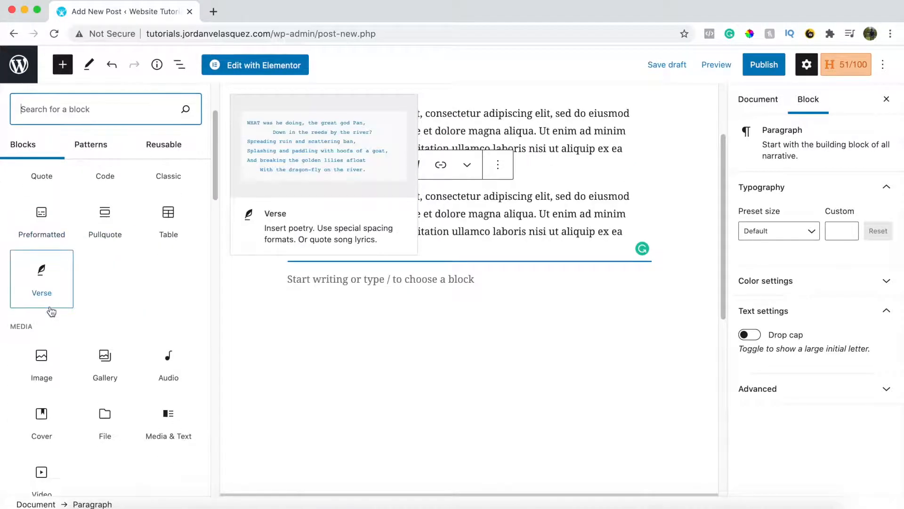
scroll(51, 310, "down", 3)
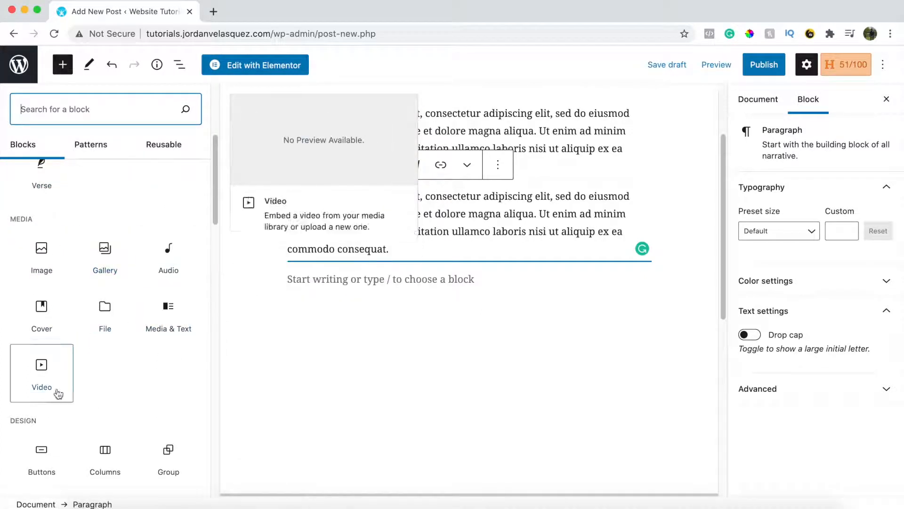
scroll(71, 420, "down", 3)
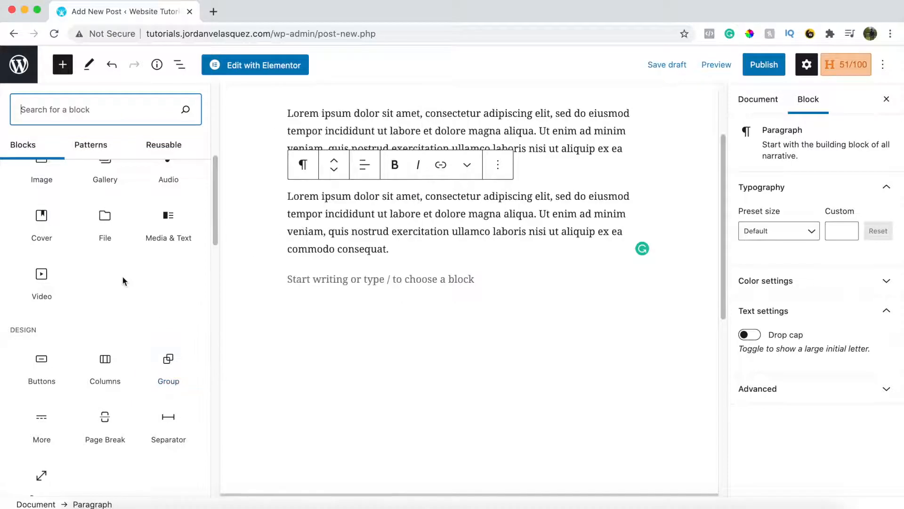
scroll(123, 281, "up", 4)
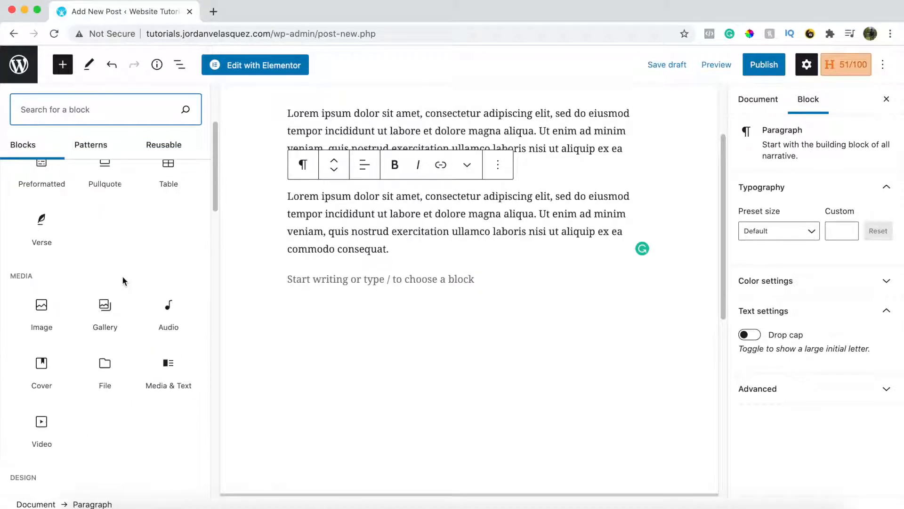
left_click(91, 145)
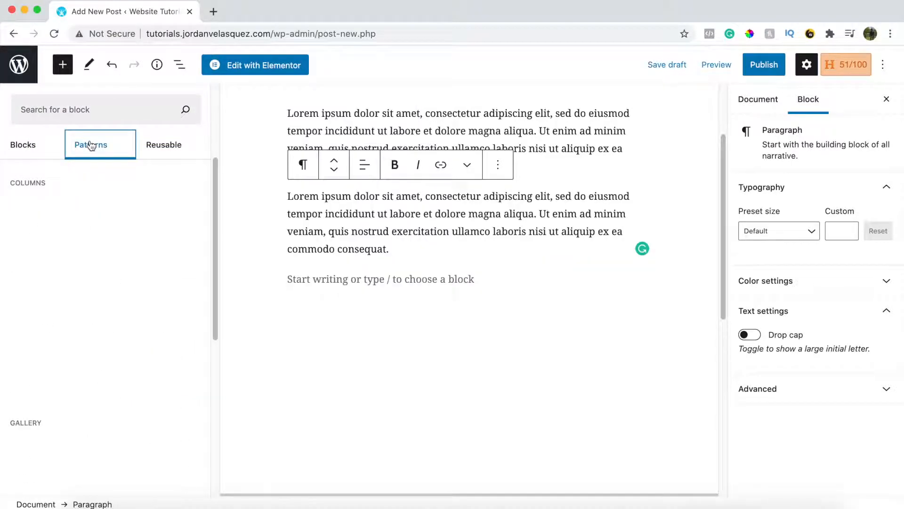
scroll(99, 285, "down", 10)
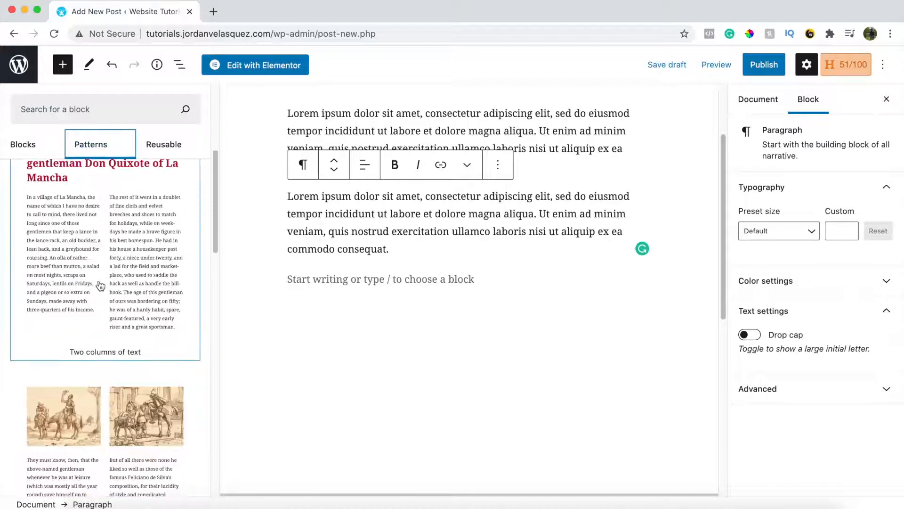
Step: Insert an Image block below the paragraphs using the media library photo of the woman squatting with a barbell
left_click(27, 143)
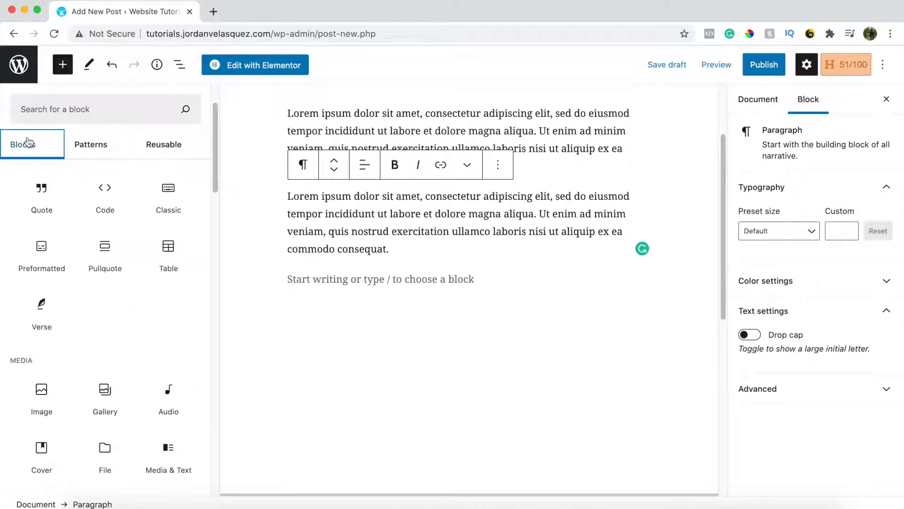
left_click(41, 397)
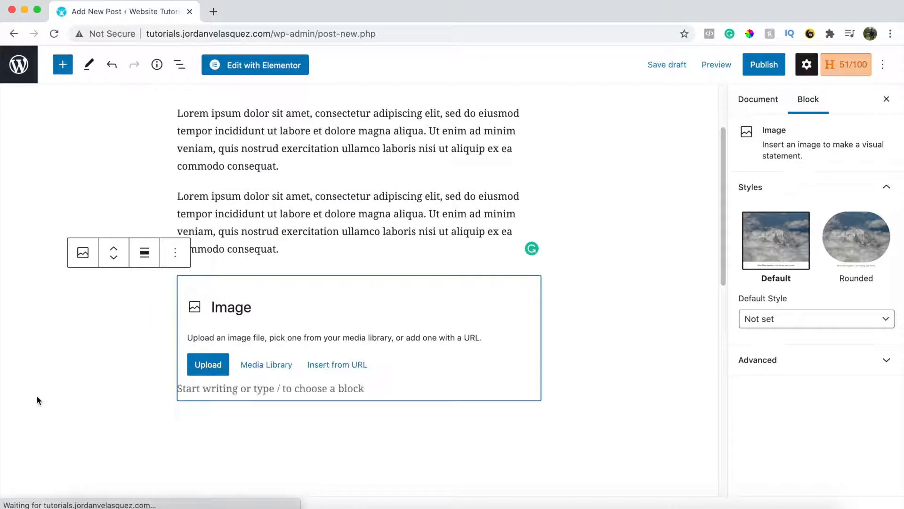
left_click(215, 373)
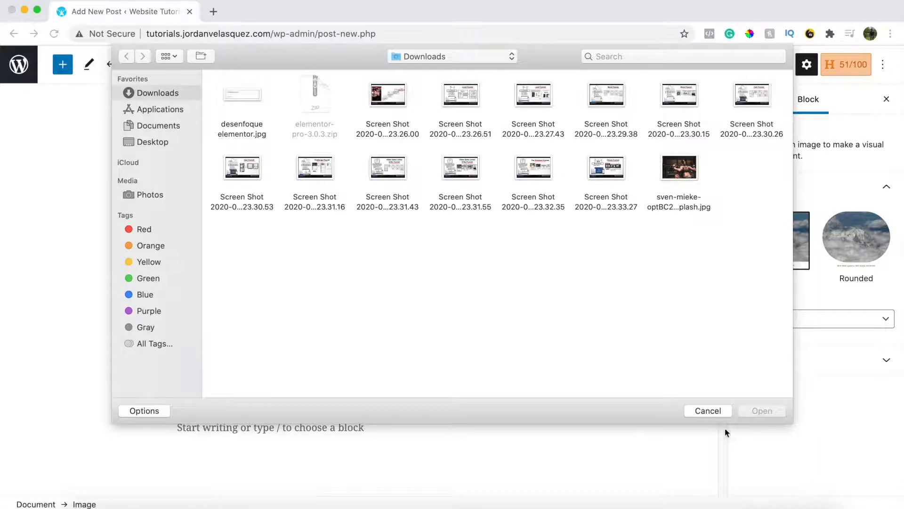
left_click(711, 411)
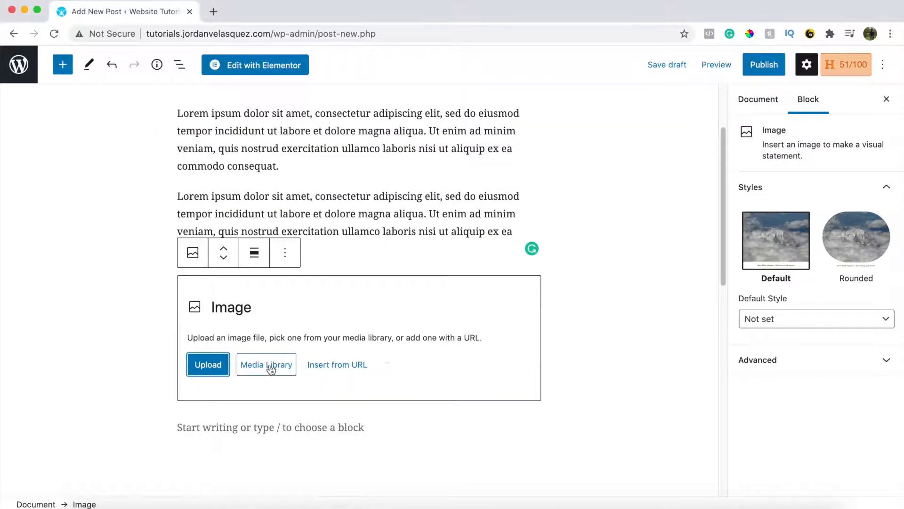
left_click(273, 369)
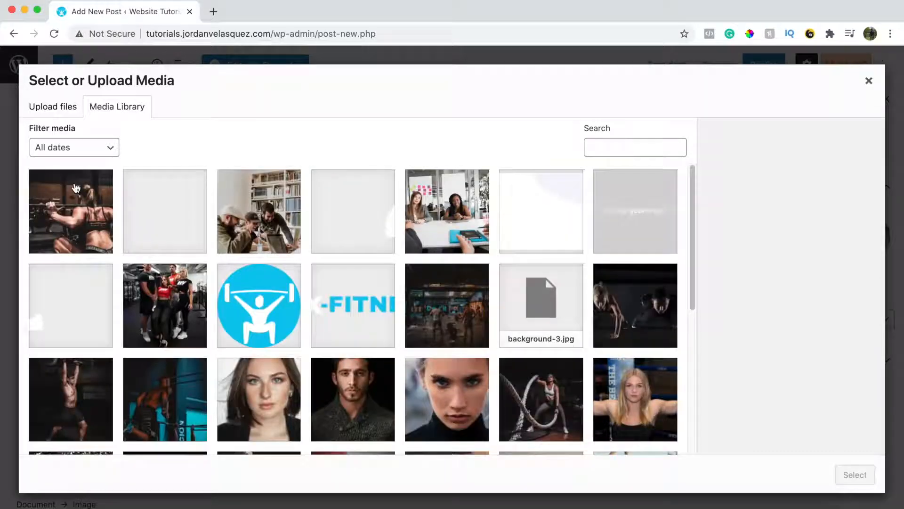
left_click(72, 220)
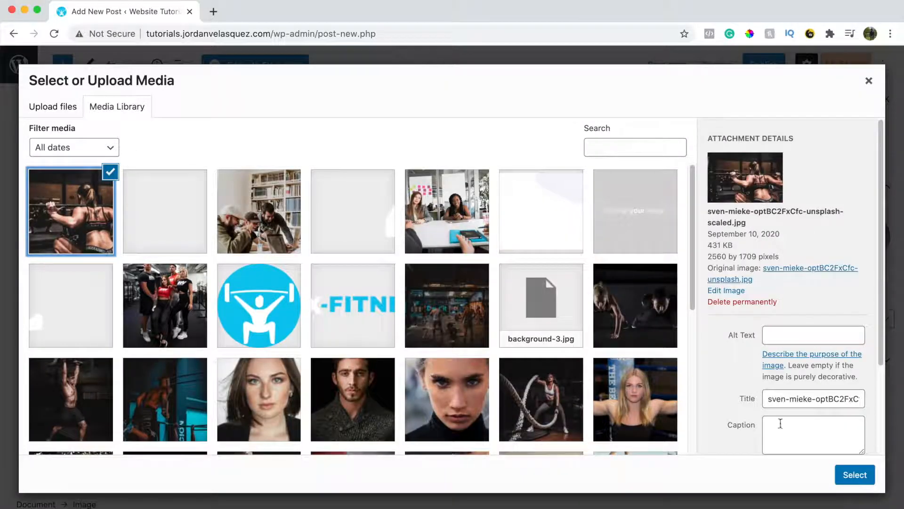
left_click(854, 474)
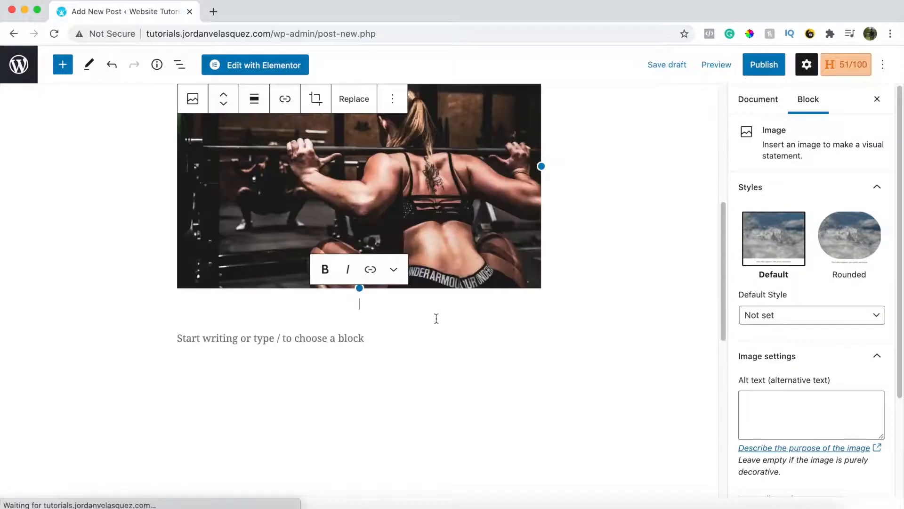
scroll(436, 318, "up", 4)
scroll(493, 248, "down", 2)
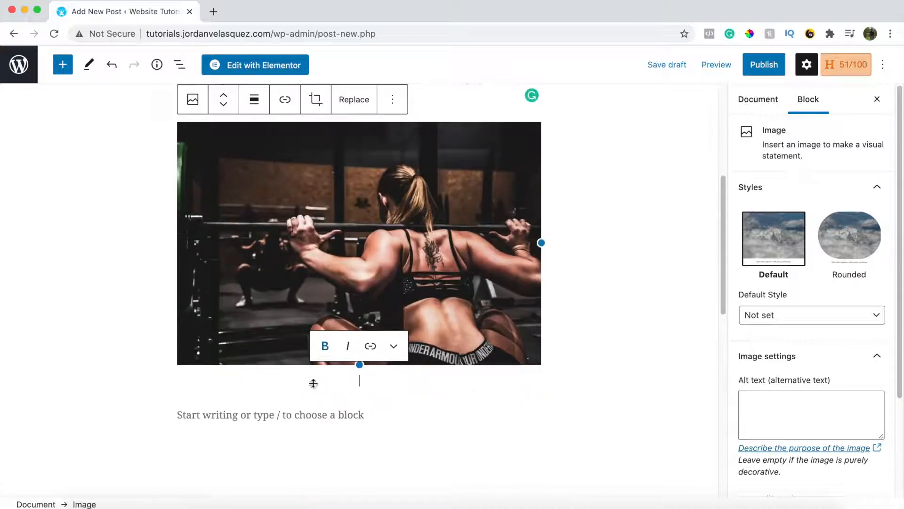
left_click(273, 419)
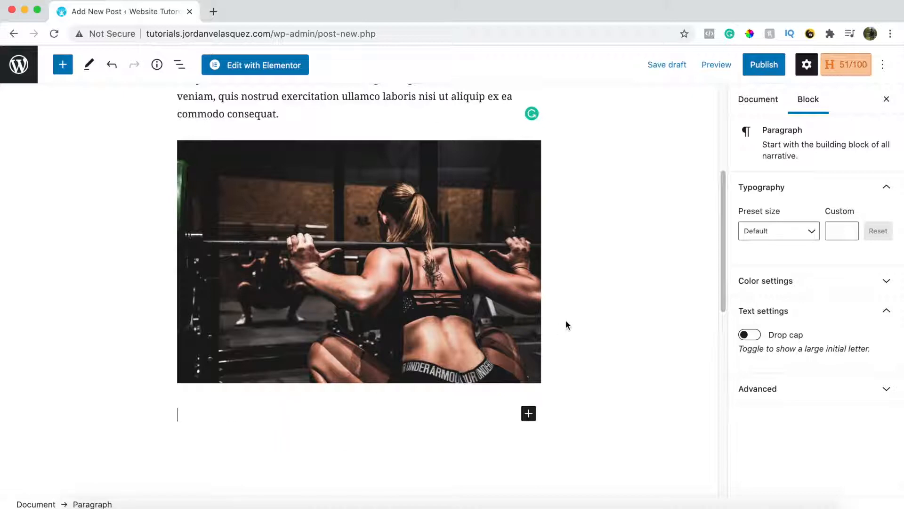
Step: Set the barbell squat photo from the media library as the post's featured image in the document settings
scroll(566, 324, "up", 1)
scroll(567, 324, "down", 5)
scroll(566, 324, "up", 5)
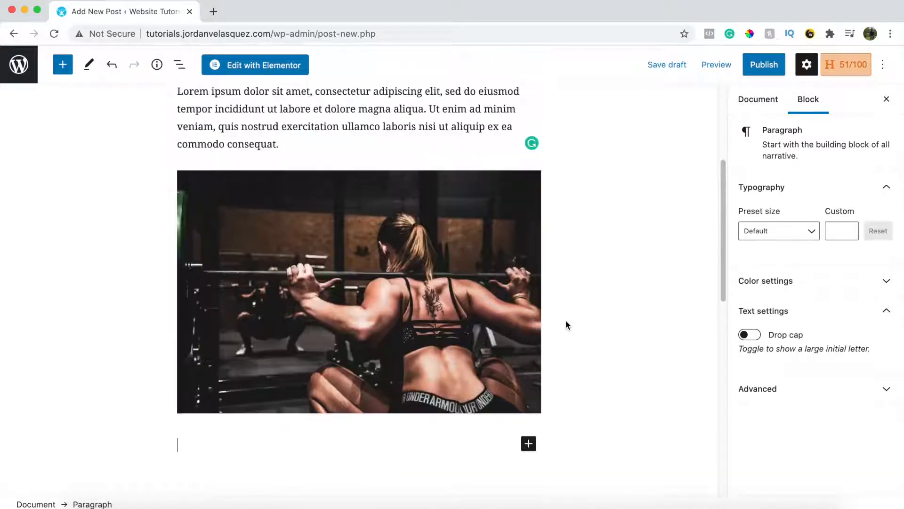
left_click(766, 98)
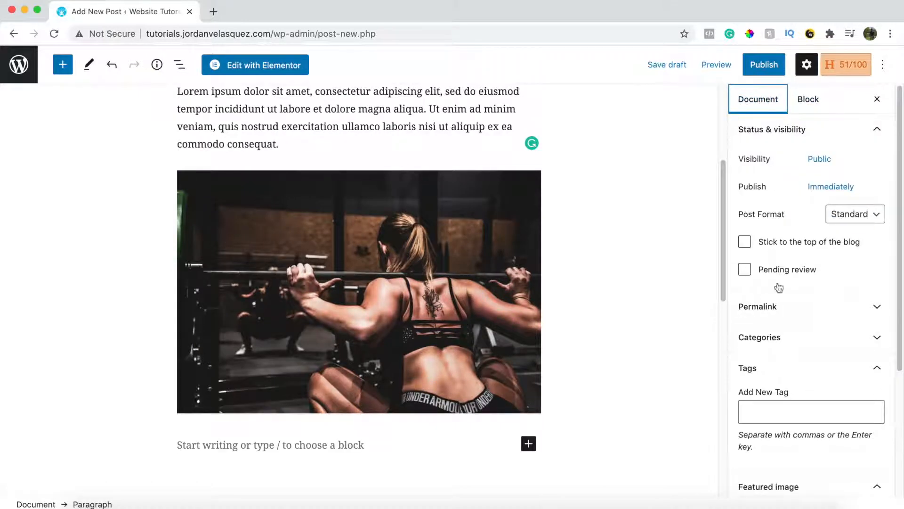
scroll(786, 325, "down", 1)
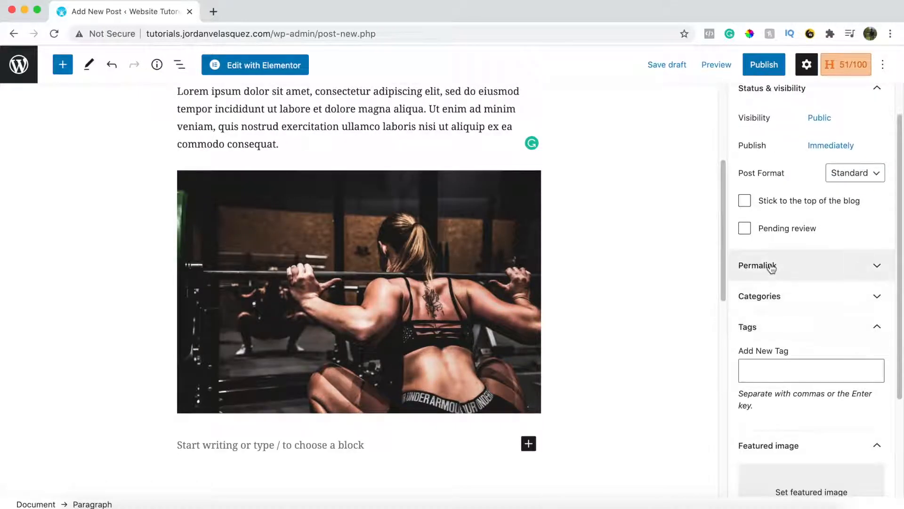
scroll(773, 277, "down", 2)
scroll(782, 306, "down", 5)
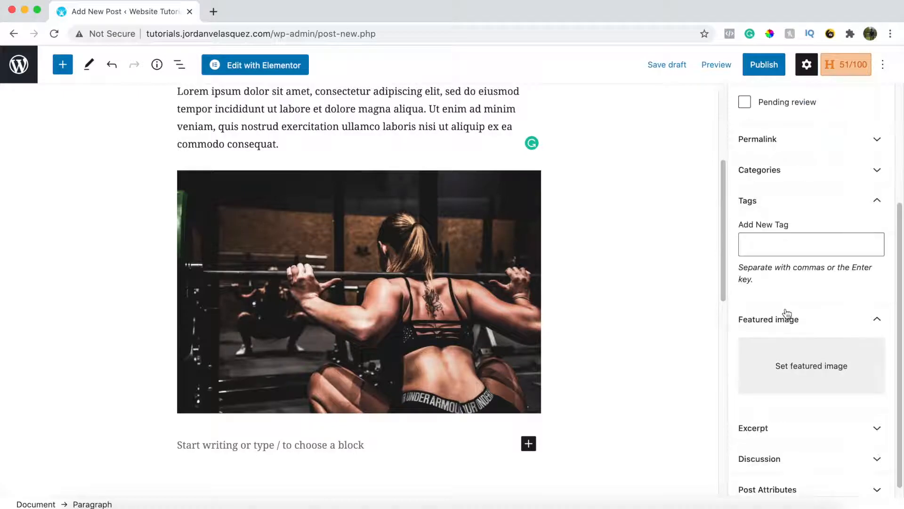
left_click(825, 366)
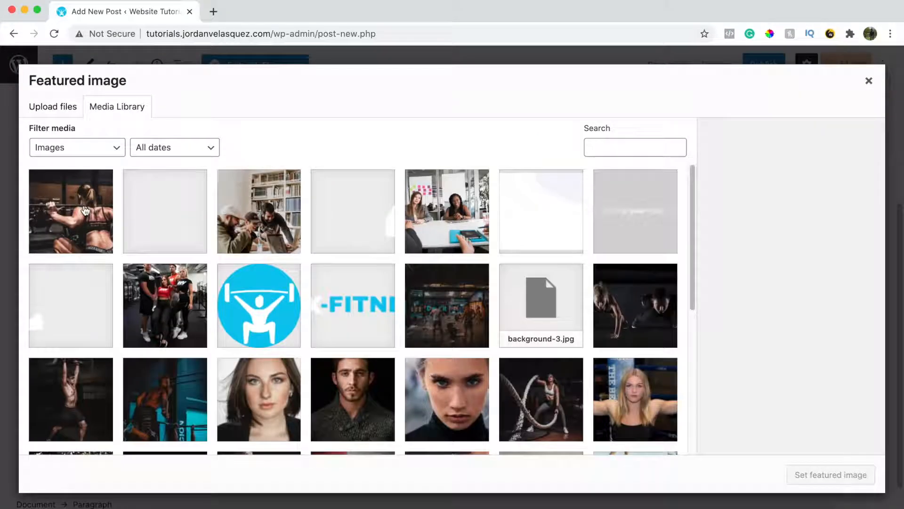
left_click(84, 211)
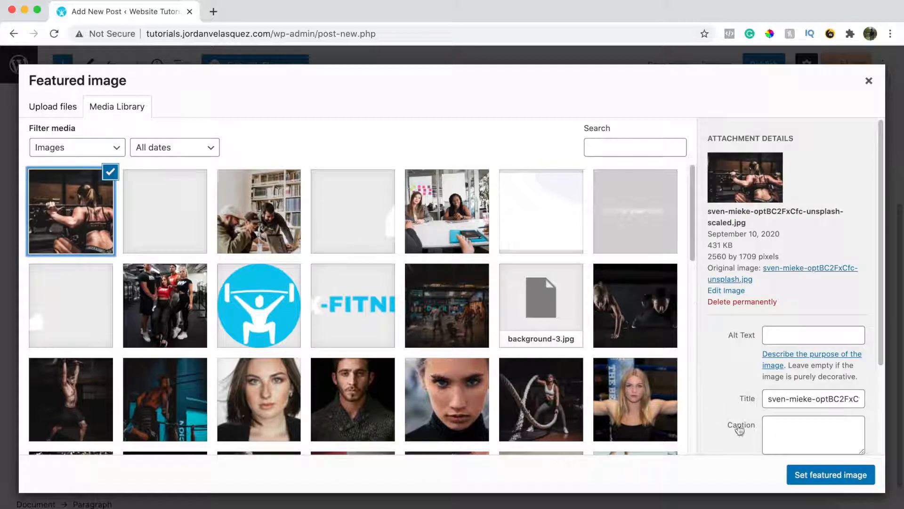
left_click(853, 479)
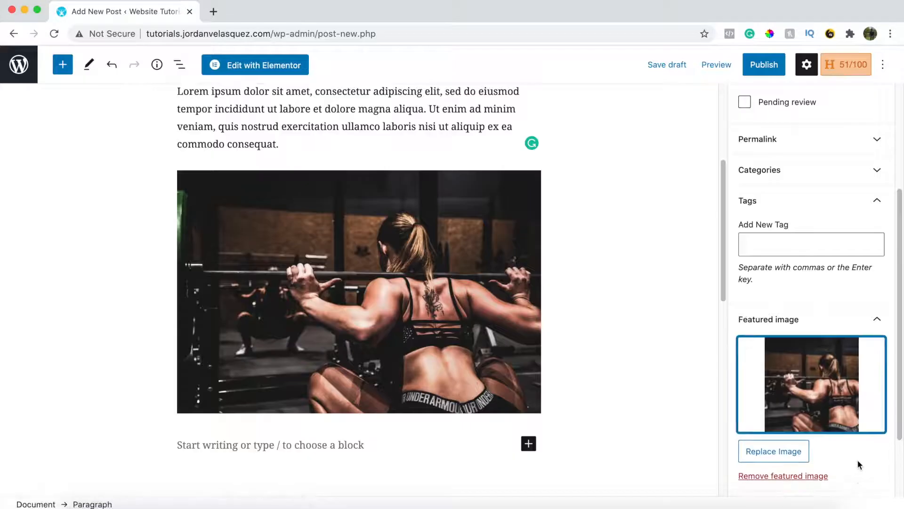
Step: Publish the post immediately with public visibility
scroll(695, 289, "up", 5)
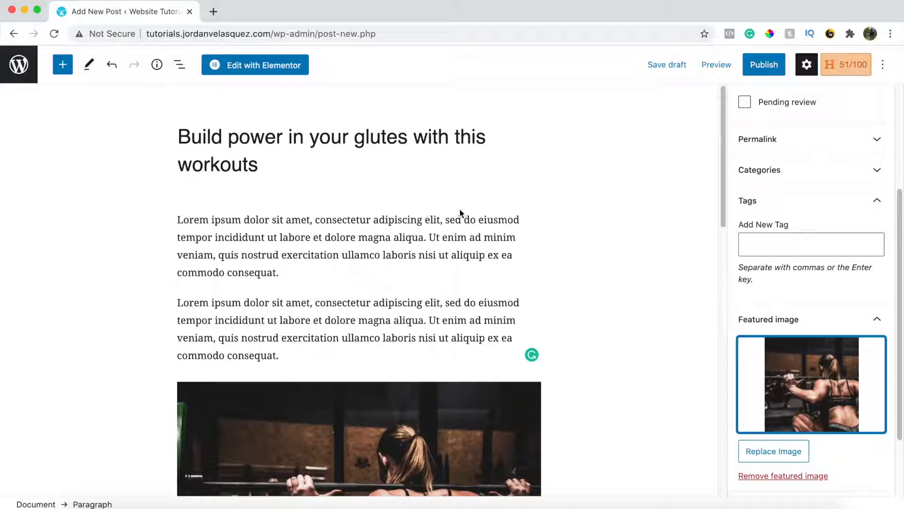
left_click(755, 69)
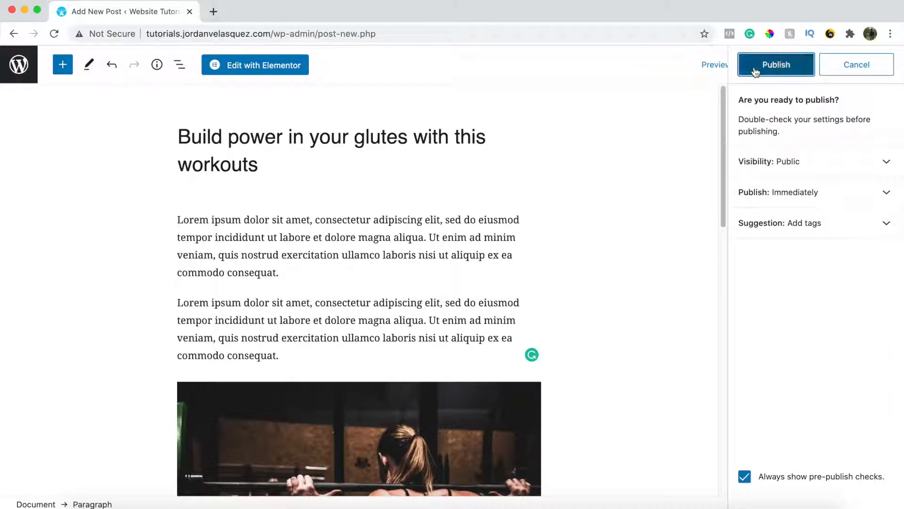
left_click(754, 67)
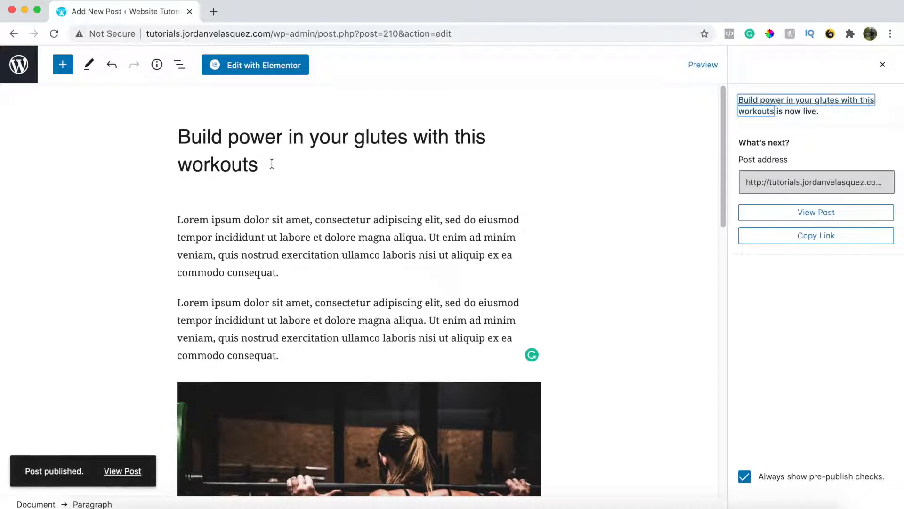
Step: View the published post on the site and examine its featured image, title, paragraphs and inline image
left_click(840, 220)
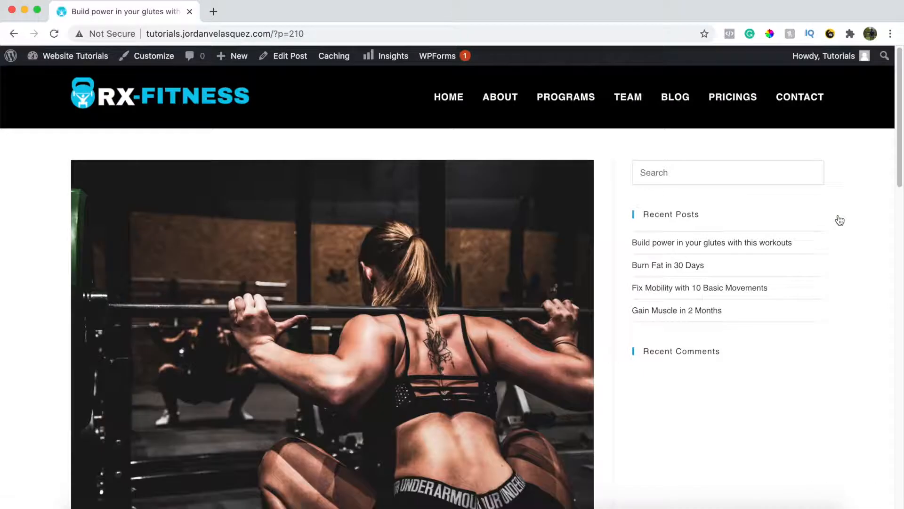
scroll(468, 242, "down", 8)
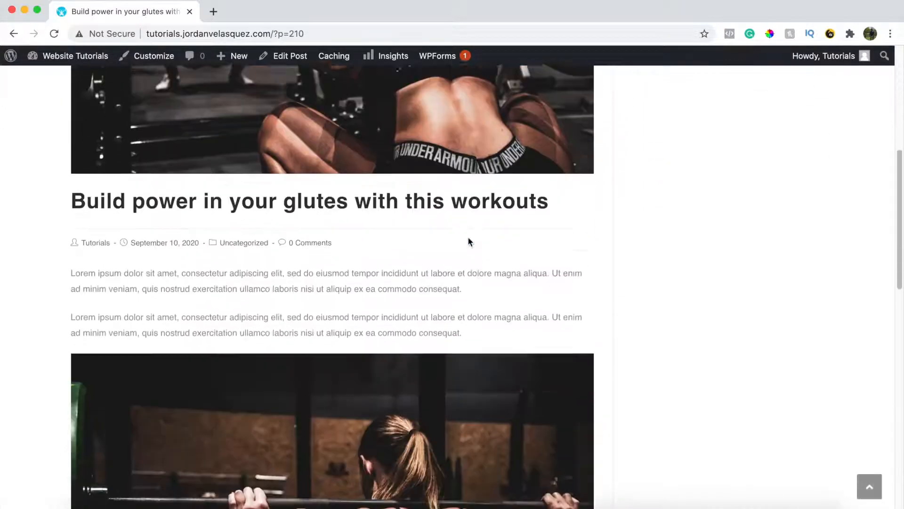
scroll(390, 244, "up", 3)
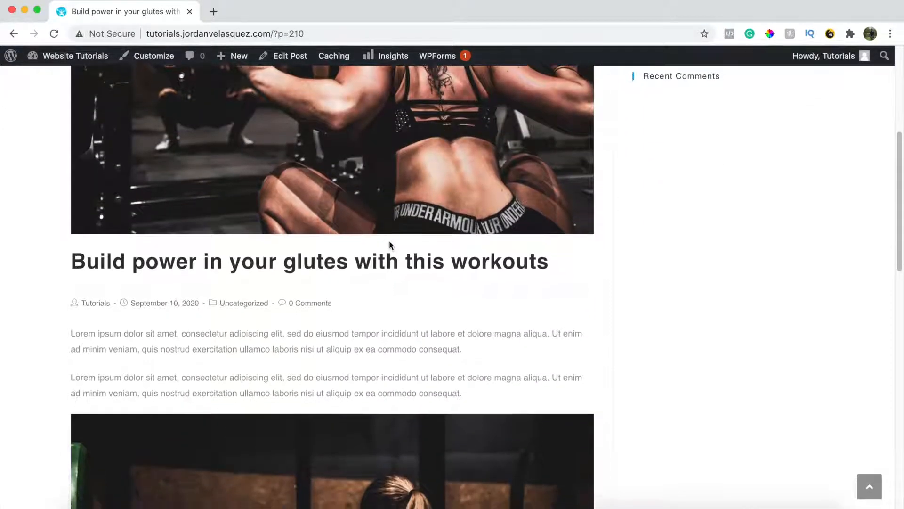
scroll(390, 244, "down", 6)
scroll(390, 244, "down", 3)
scroll(390, 244, "up", 9)
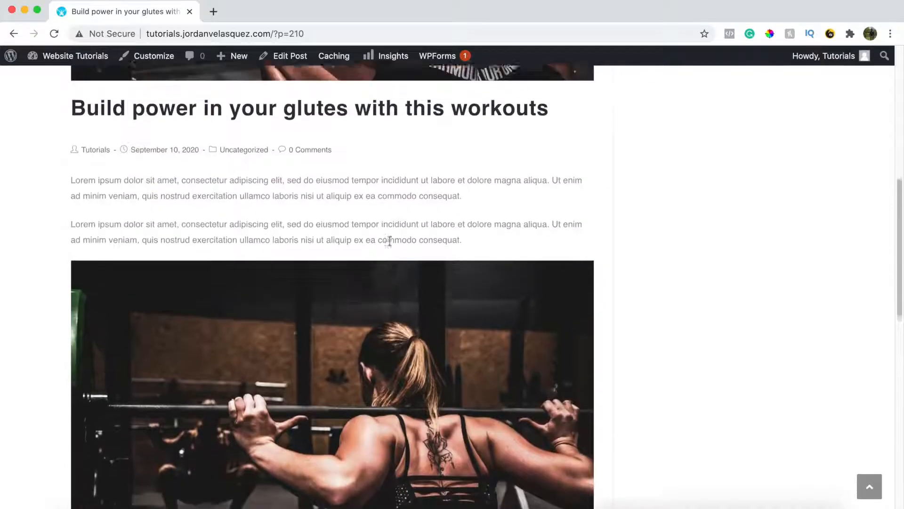
Step: Review the live post from its featured image down to the related posts and reply form
scroll(390, 244, "up", 3)
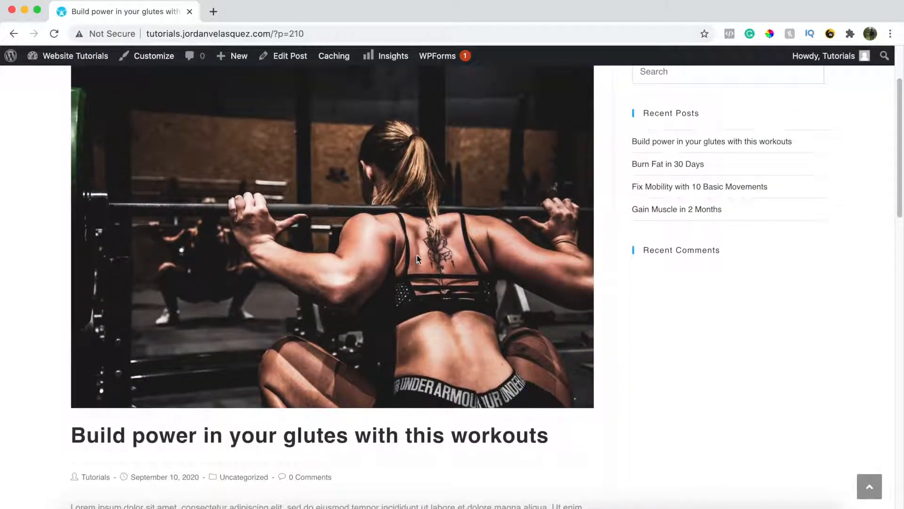
scroll(358, 249, "down", 8)
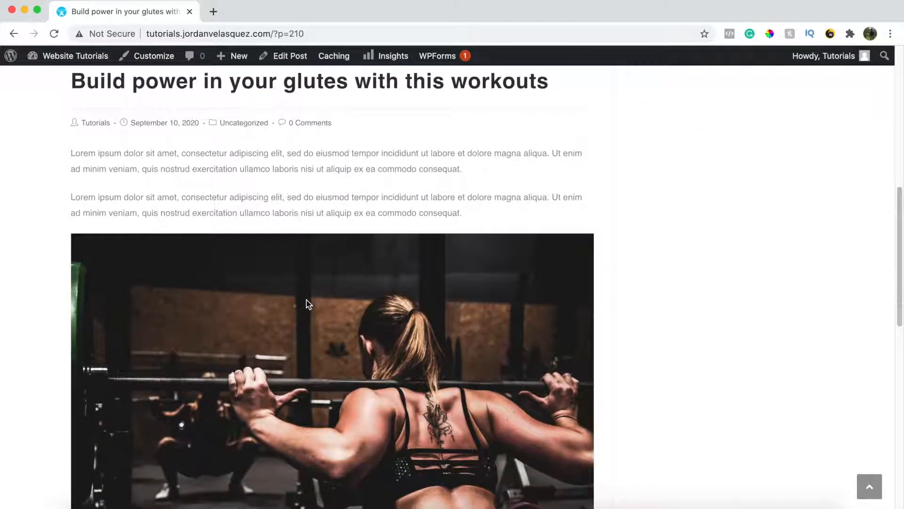
scroll(308, 303, "down", 6)
scroll(310, 301, "up", 3)
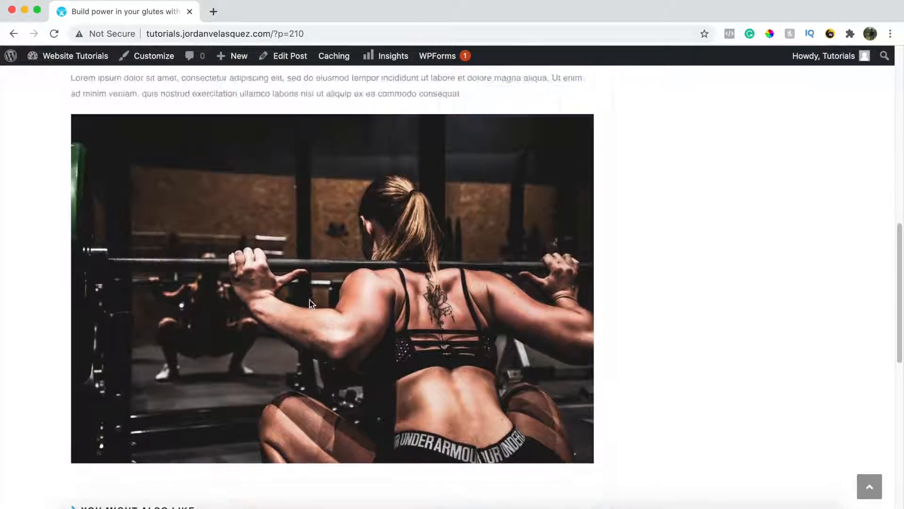
scroll(310, 300, "down", 8)
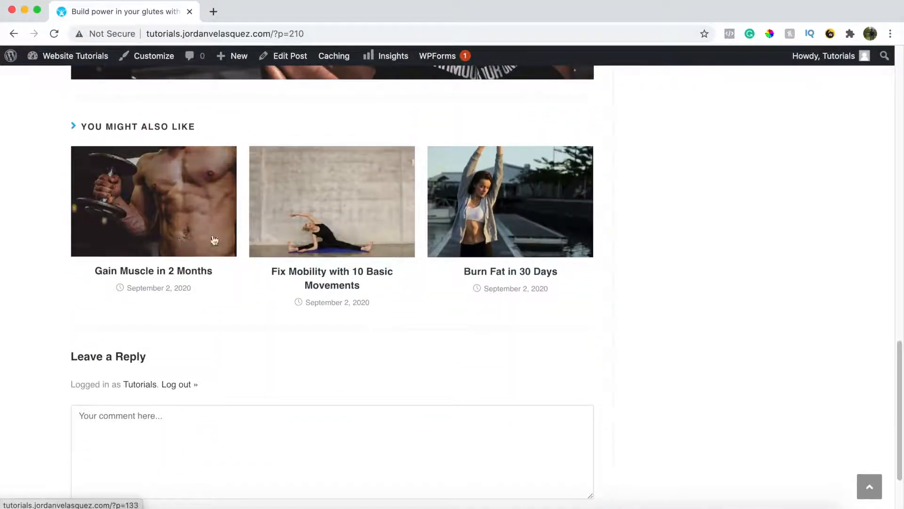
scroll(422, 269, "up", 7)
scroll(423, 265, "up", 14)
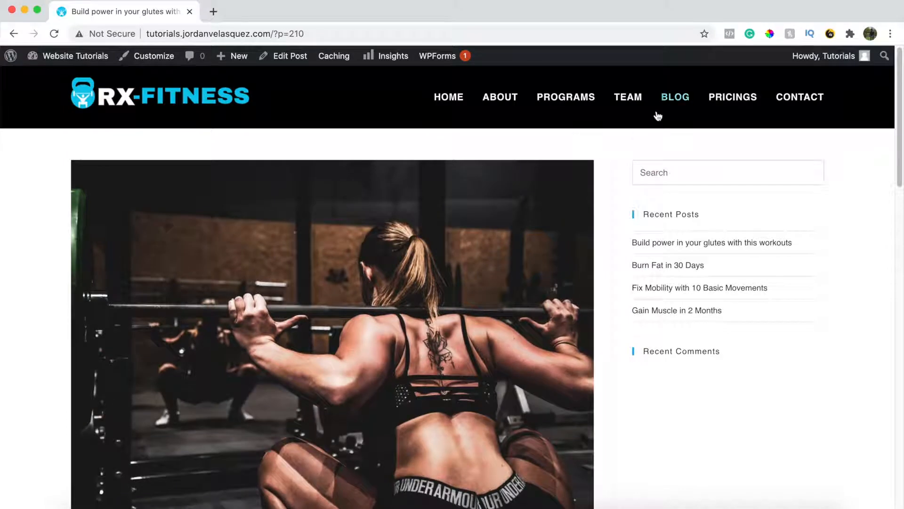
Step: Open the site's Blog page and examine the new glutes post's card in the post grid
left_click(672, 99)
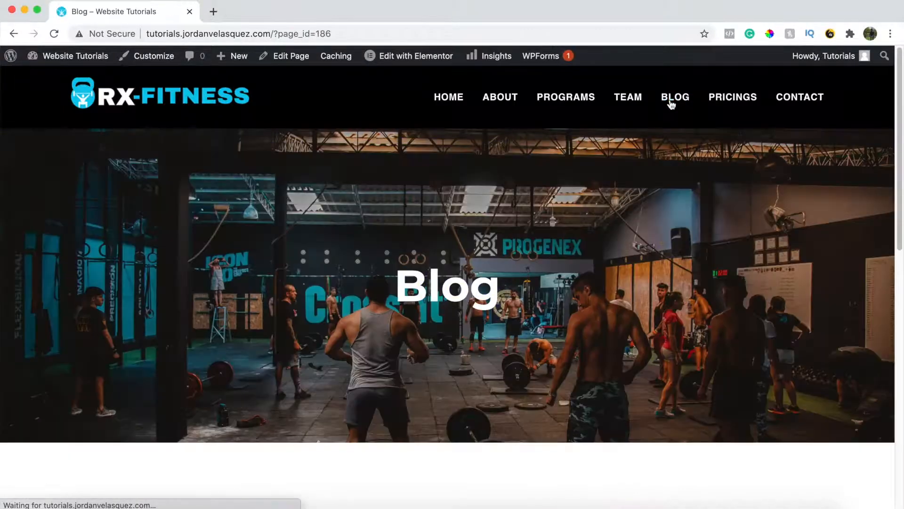
scroll(672, 103, "down", 10)
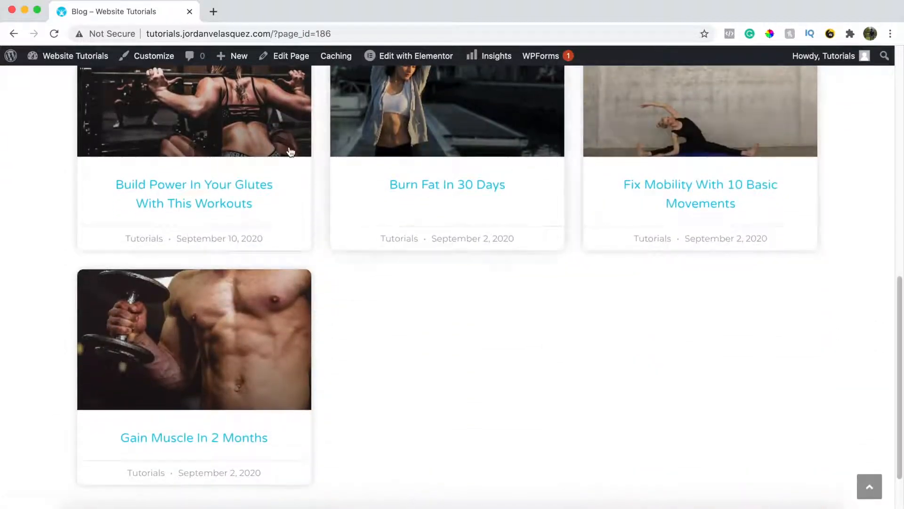
scroll(217, 198, "up", 3)
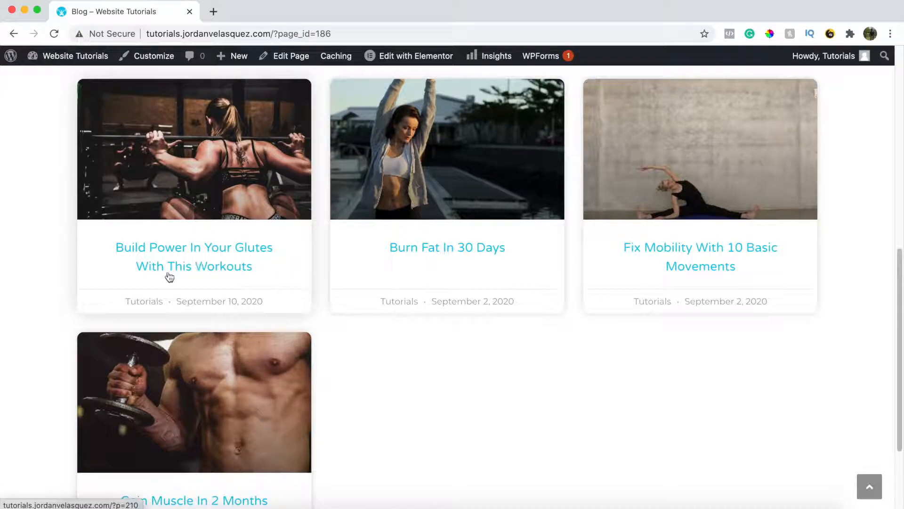
scroll(246, 276, "up", 10)
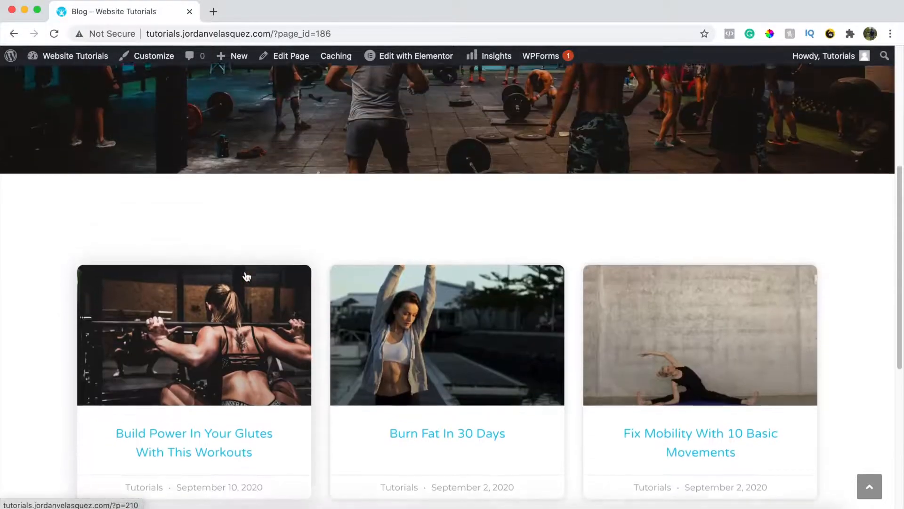
scroll(245, 276, "down", 10)
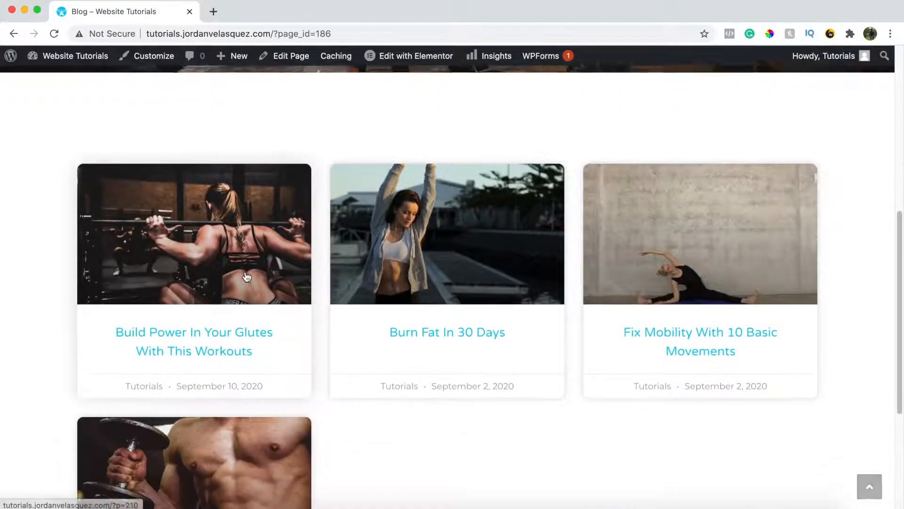
Step: Open the glutes workout post from its card on the Blog page and look over it
left_click(246, 276)
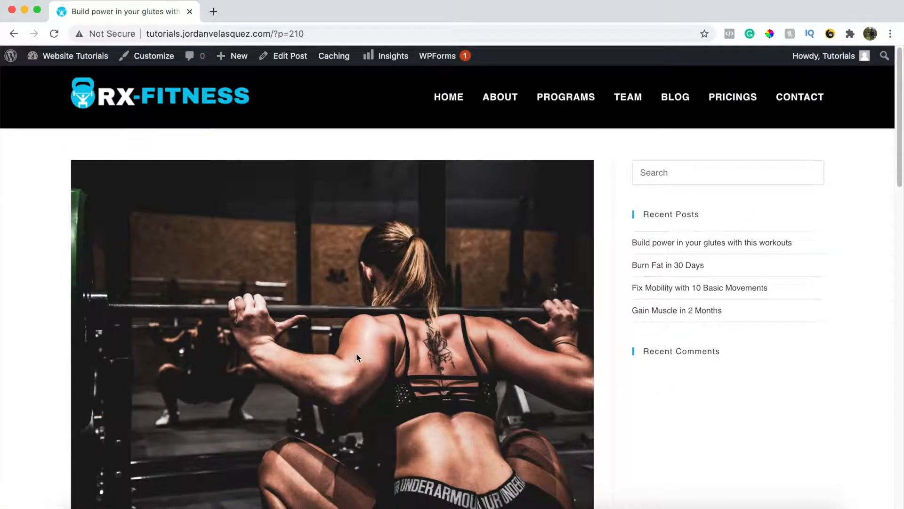
scroll(354, 355, "down", 5)
scroll(353, 355, "up", 5)
Step: Add a new post category named Workouts in the WordPress admin, with no parent category
left_click(12, 58)
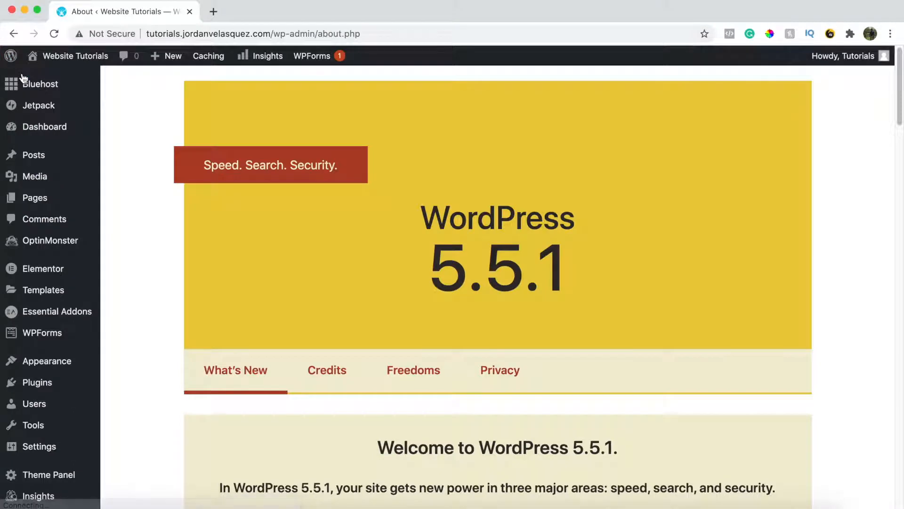
left_click(45, 160)
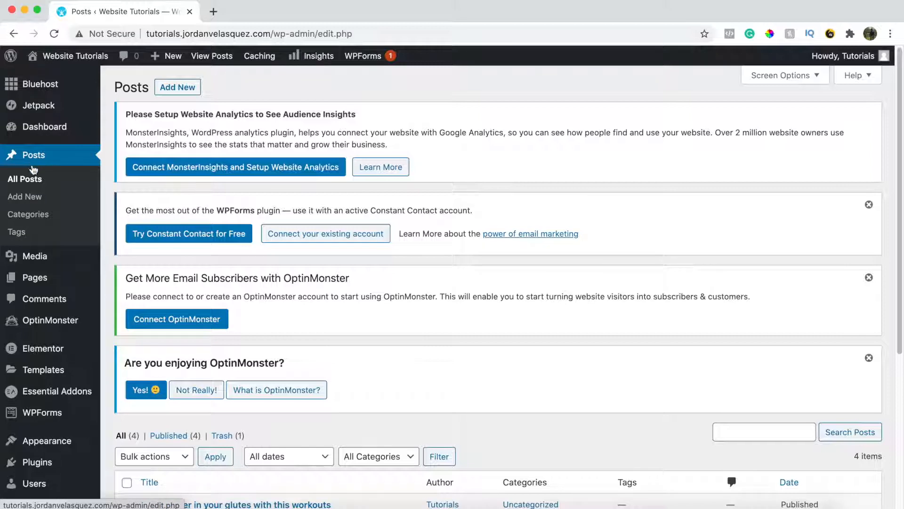
left_click(25, 215)
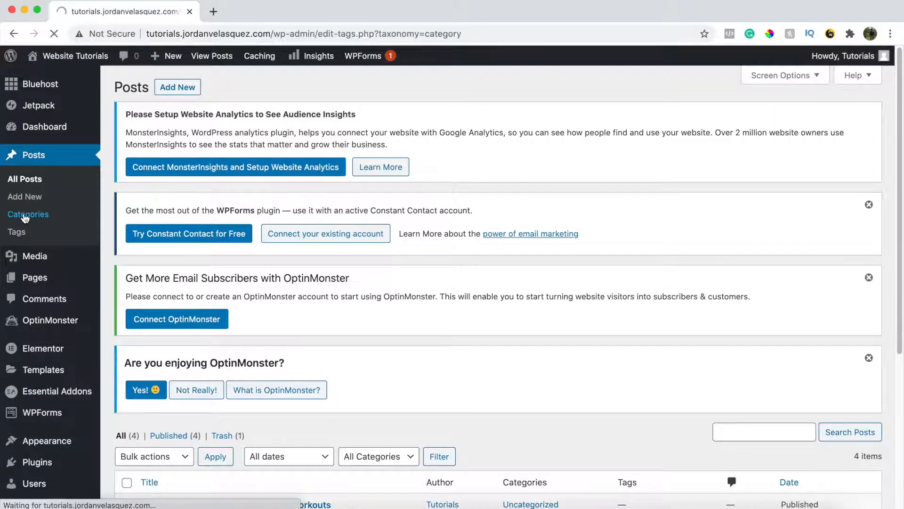
scroll(407, 274, "down", 3)
scroll(406, 270, "down", 2)
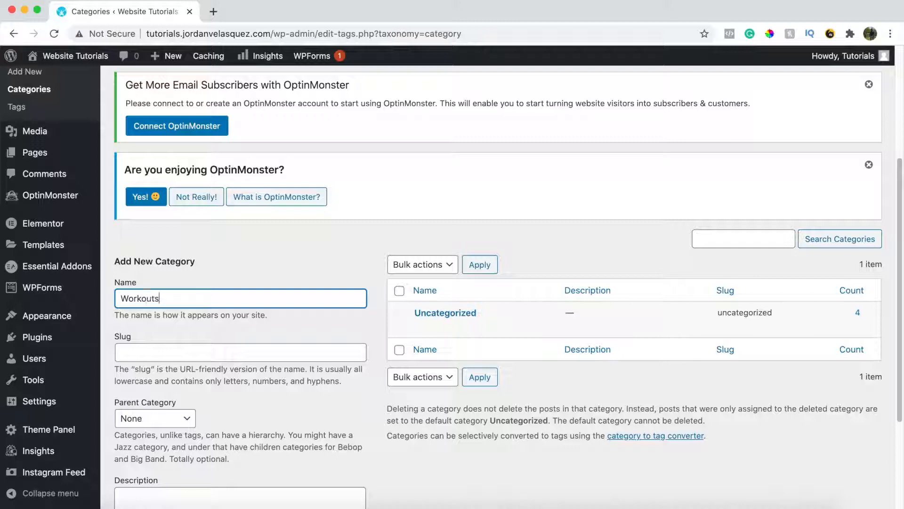
scroll(329, 338, "down", 3)
left_click(153, 497)
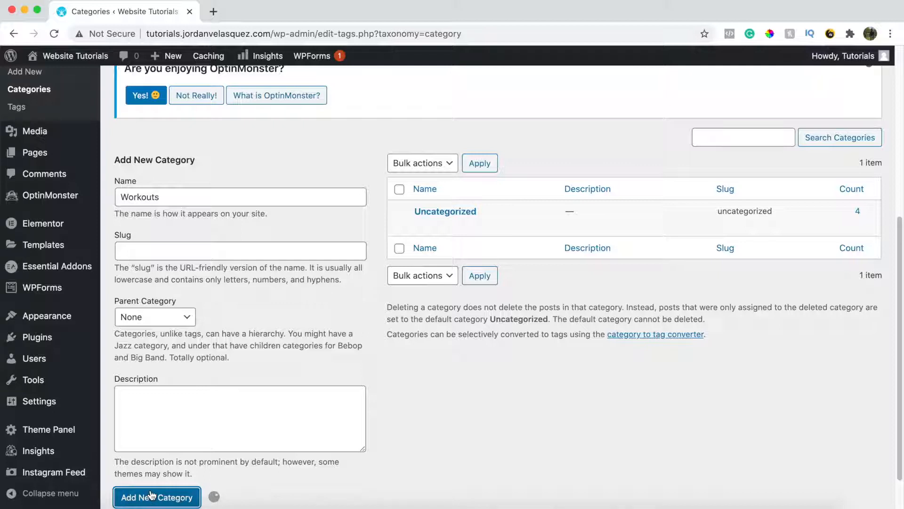
Step: Add a second post category named Healthy Foods
left_click(162, 198)
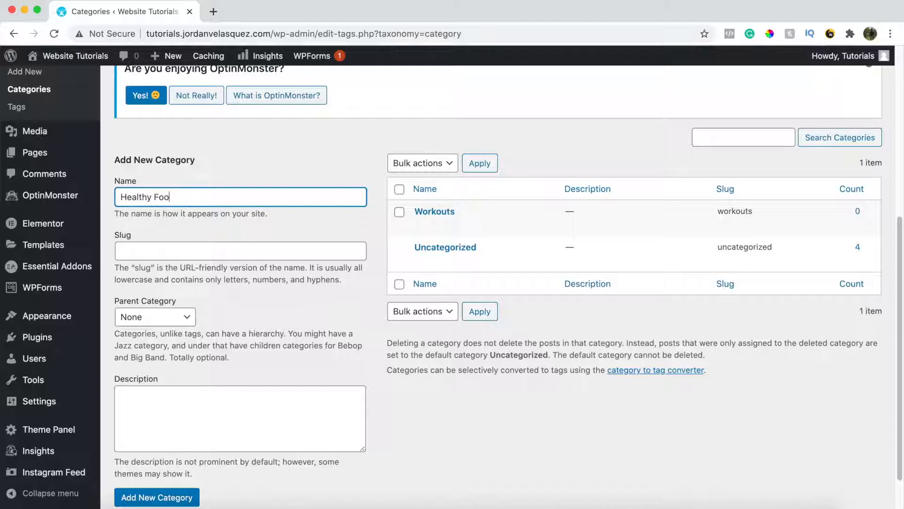
scroll(301, 315, "down", 1)
left_click(183, 472)
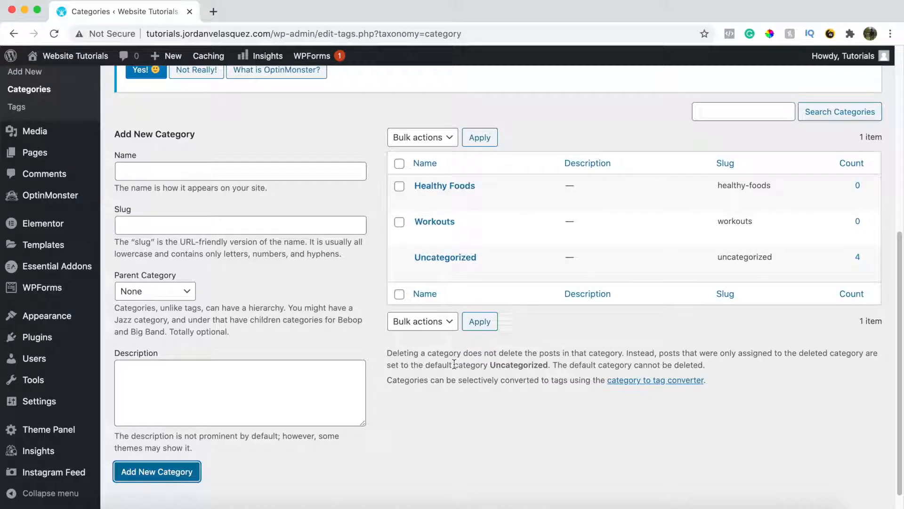
Step: Select all entries in the full posts list and open them for bulk editing
scroll(145, 190, "up", 1)
scroll(145, 190, "up", 5)
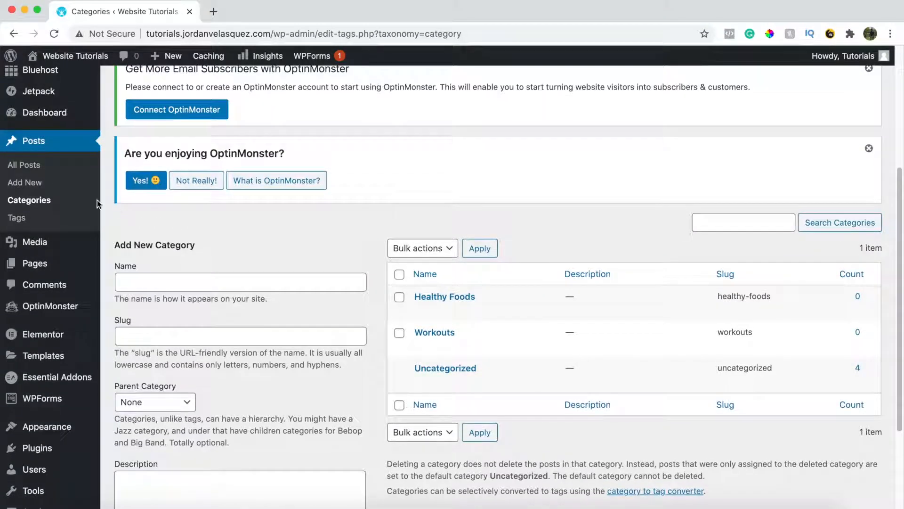
left_click(31, 168)
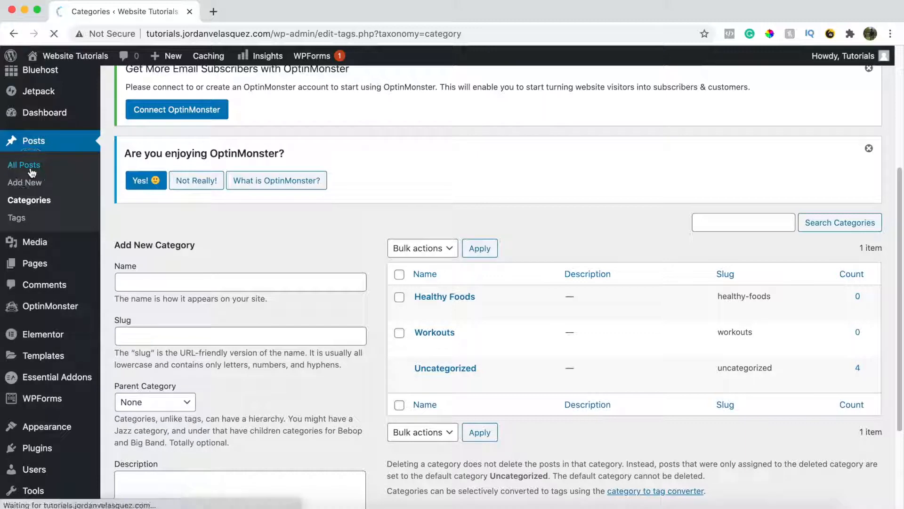
scroll(307, 290, "down", 5)
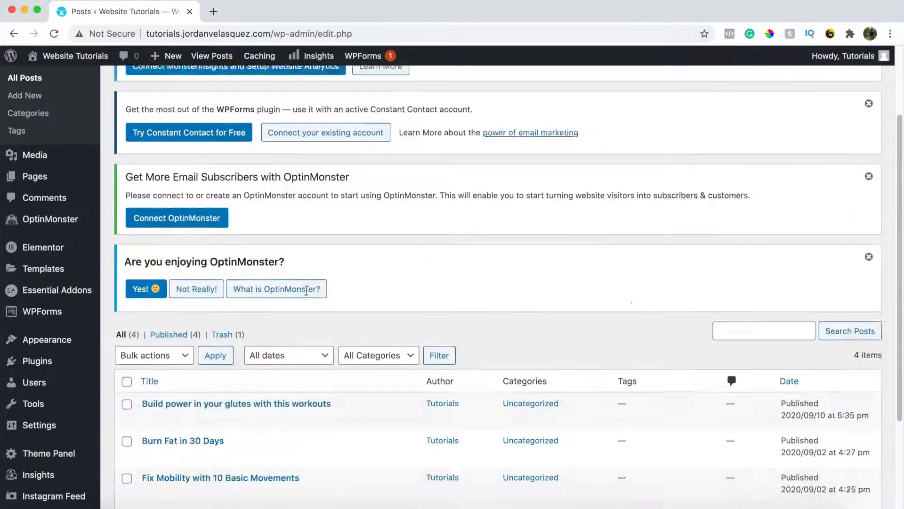
left_click(129, 266)
left_click(180, 241)
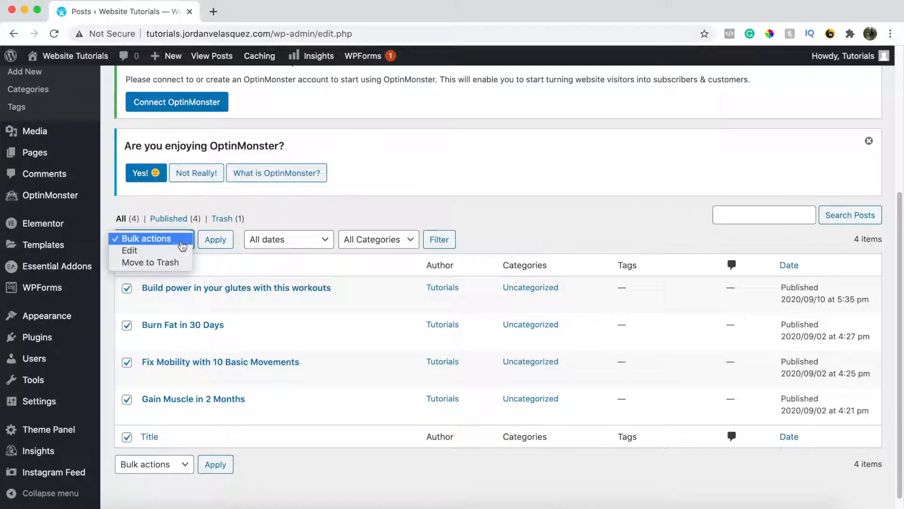
left_click(171, 250)
left_click(218, 241)
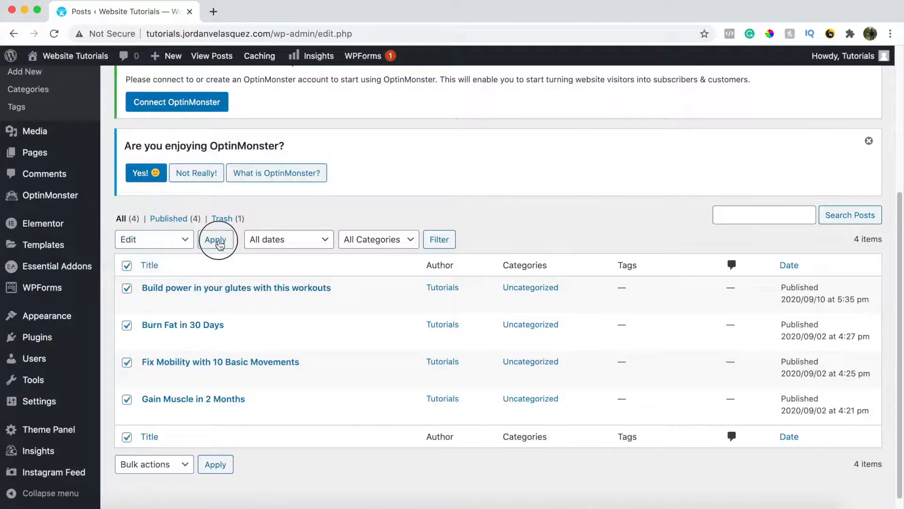
Step: Remove every post except the glutes workout one from the bulk edit, assign it the Workouts category, and update it
scroll(529, 334, "down", 5)
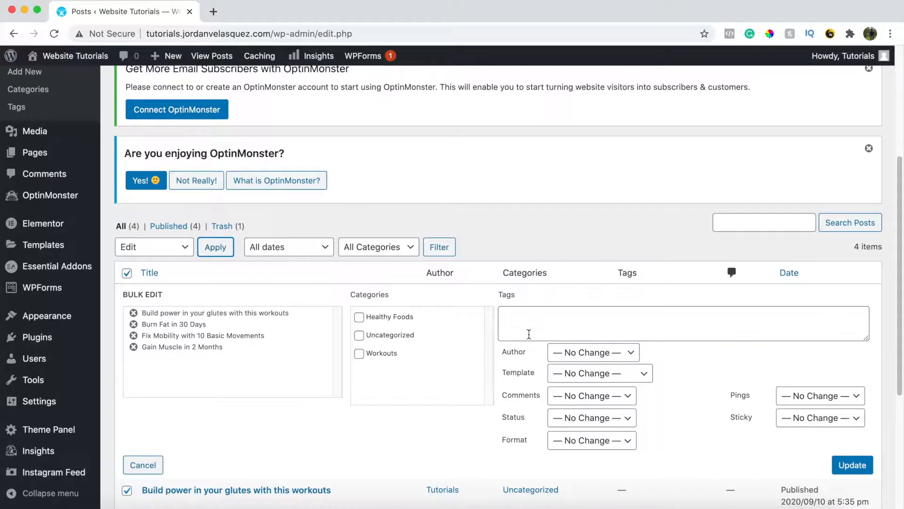
scroll(528, 334, "down", 2)
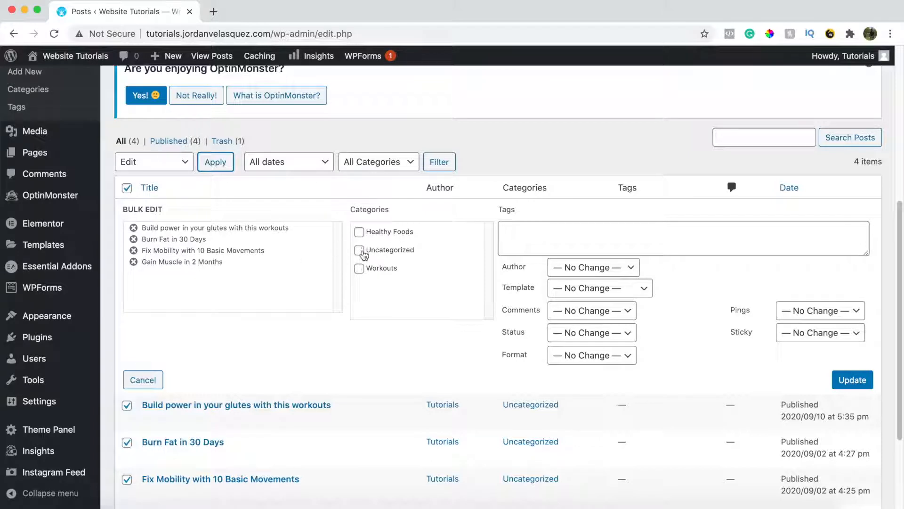
left_click(133, 238)
left_click(134, 239)
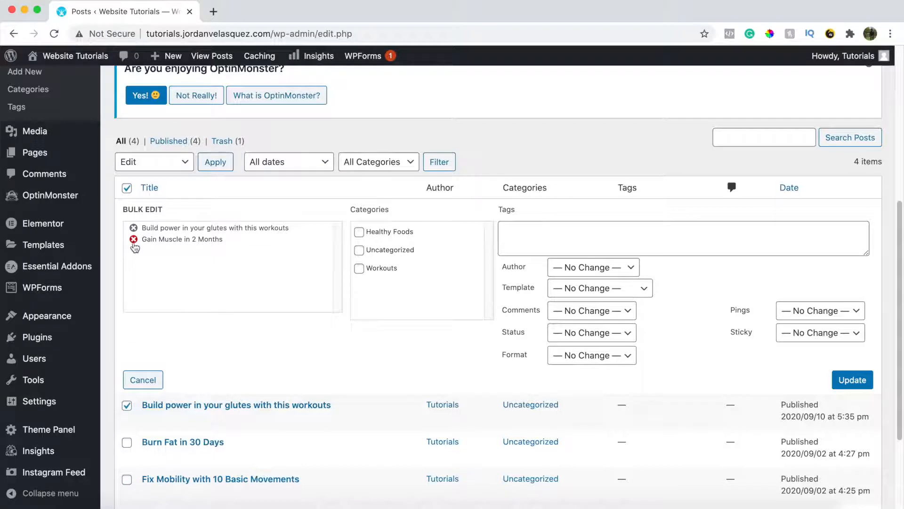
left_click(134, 240)
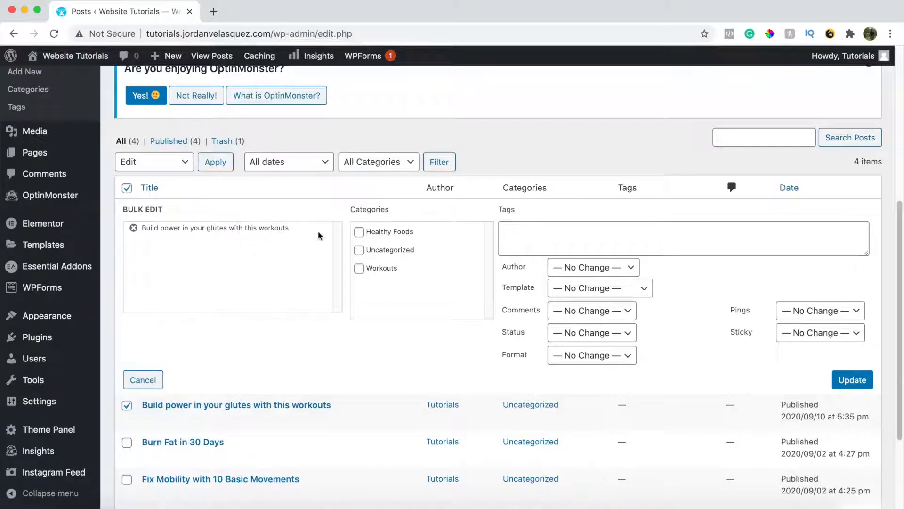
left_click(360, 268)
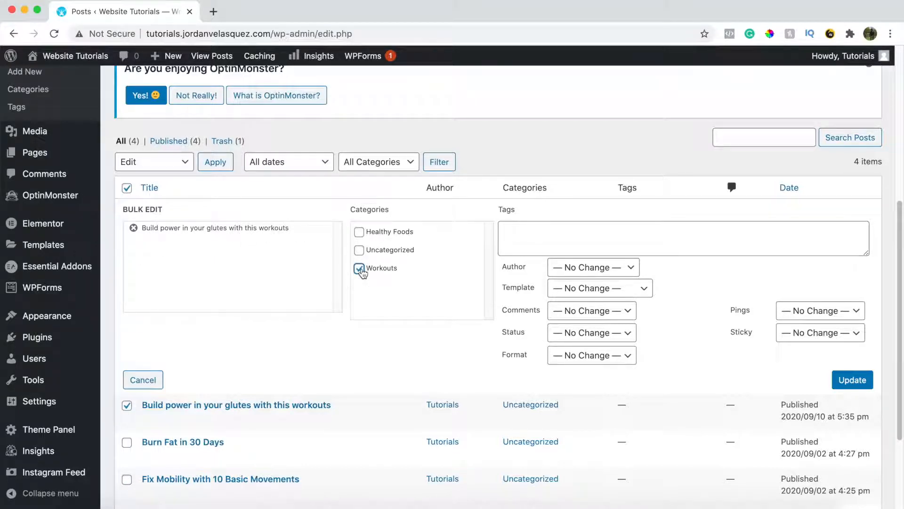
left_click(852, 381)
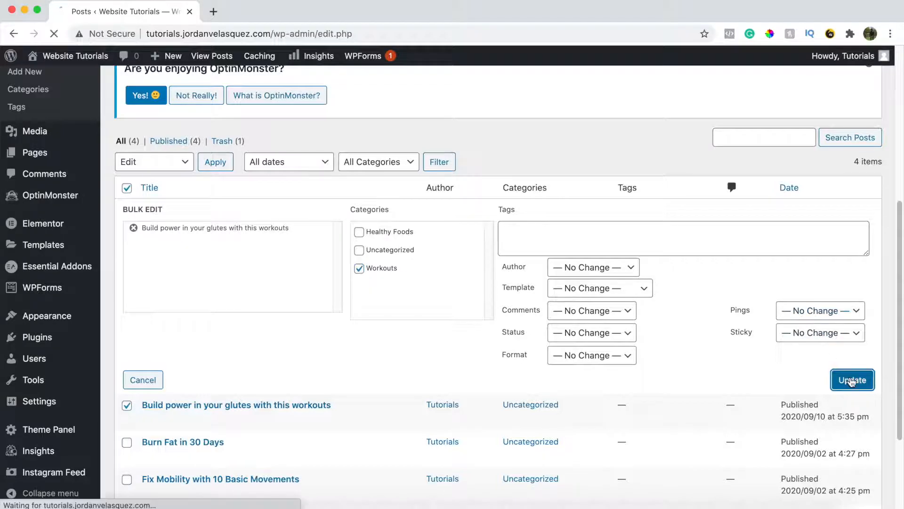
Step: Open Elementor's Theme Builder template list and bring the template types and existing Blog Page template into view
scroll(852, 383, "down", 5)
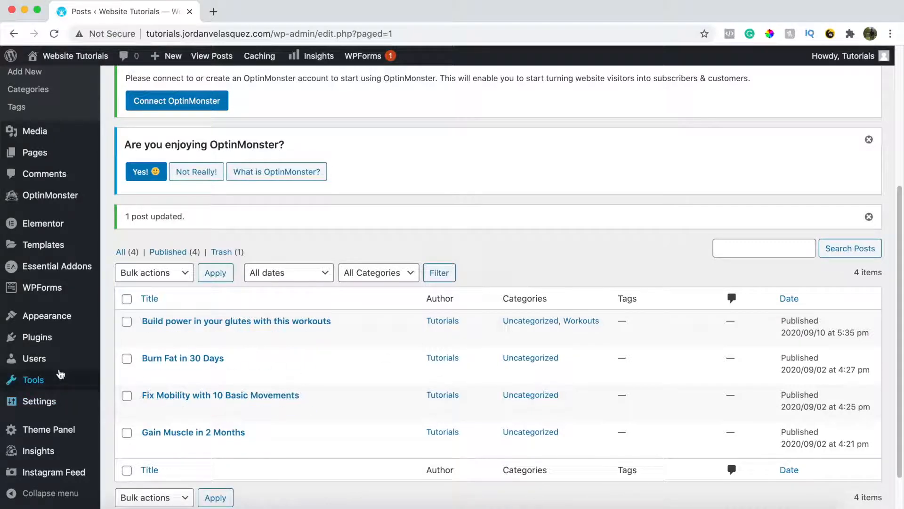
scroll(60, 364, "down", 1)
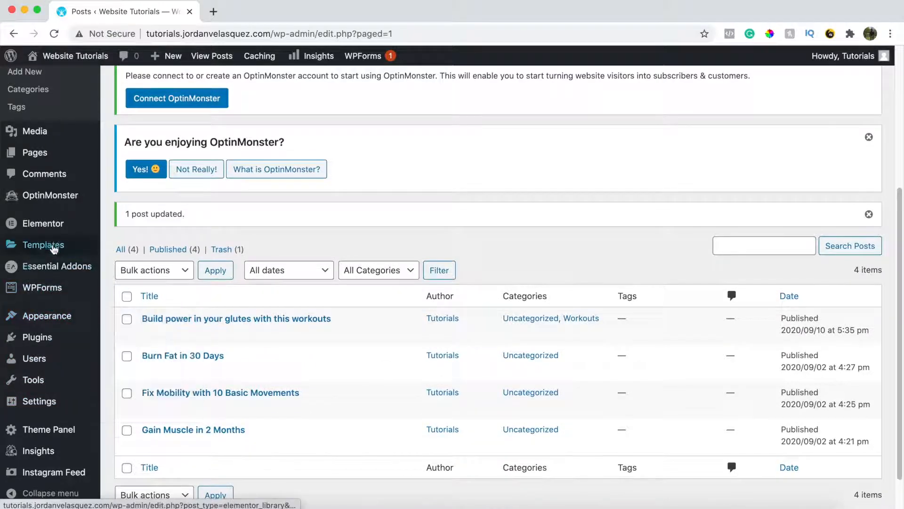
mouse_move(53, 228)
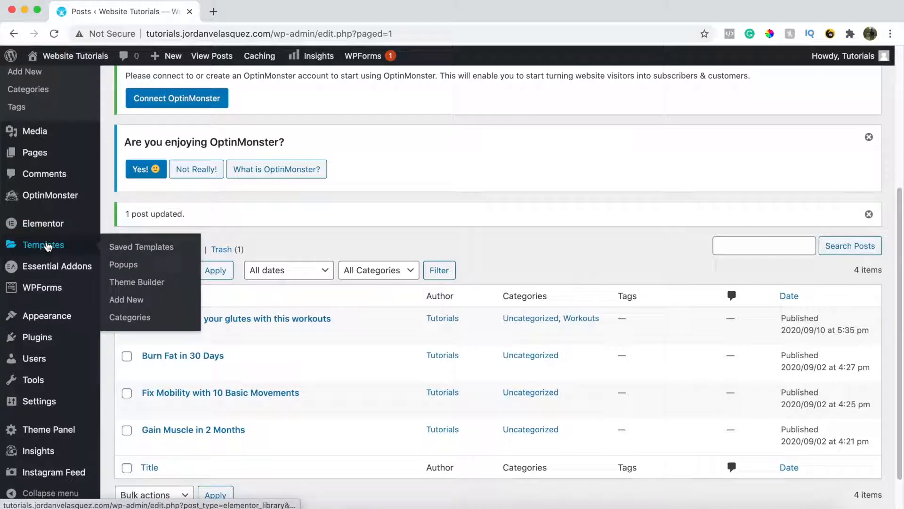
left_click(136, 282)
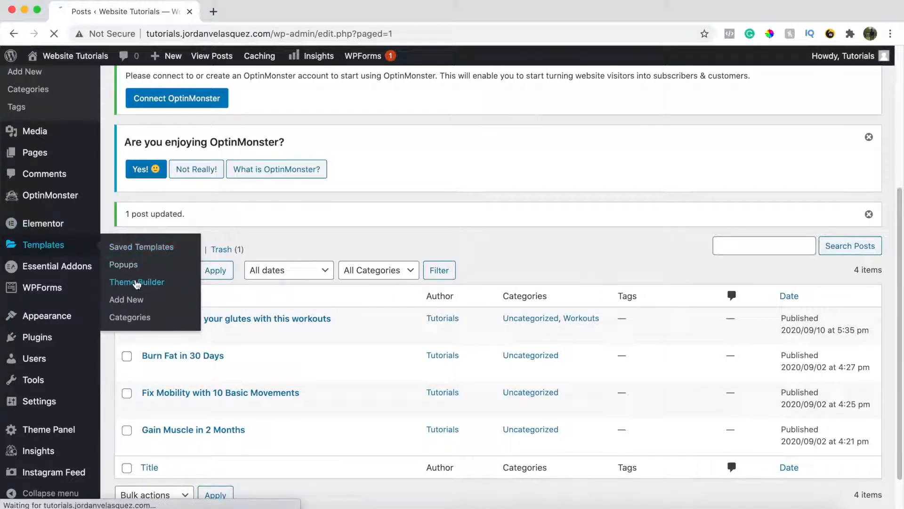
scroll(581, 182, "down", 8)
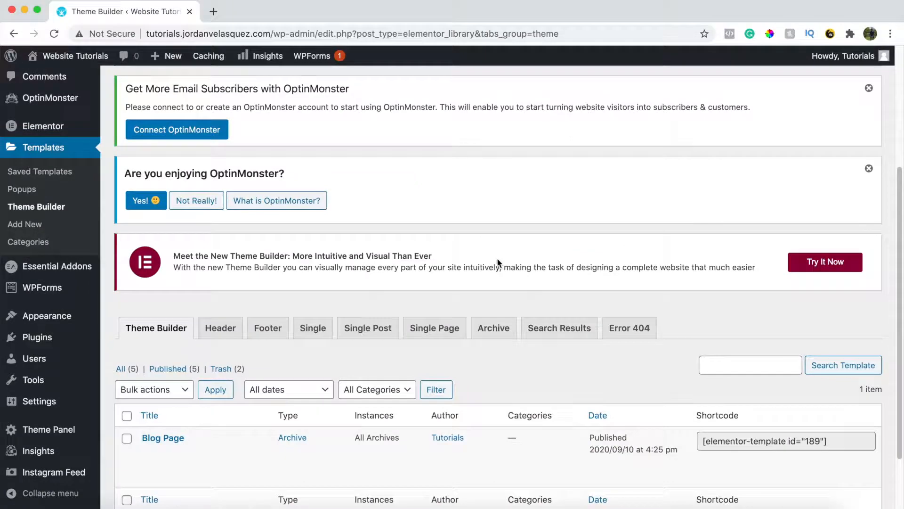
scroll(473, 275, "down", 1)
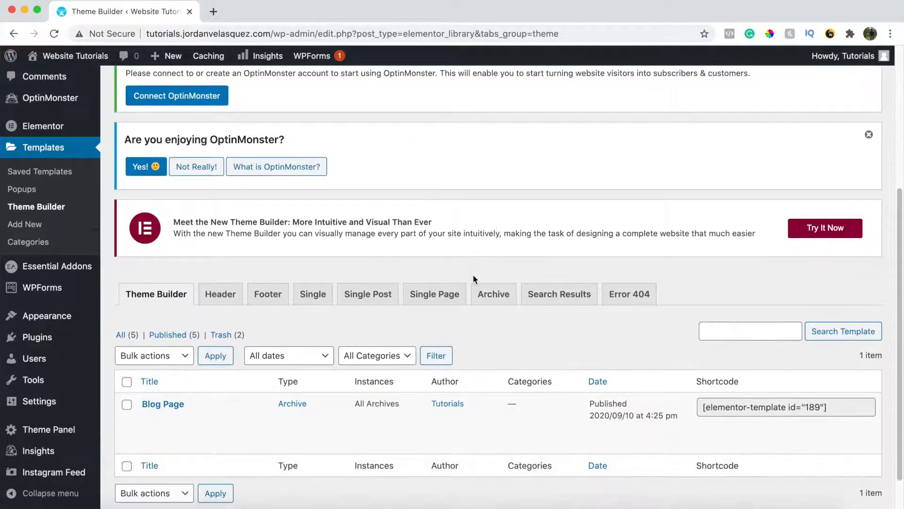
Step: Start a new Single Post template from the Theme Builder's template types
left_click(361, 296)
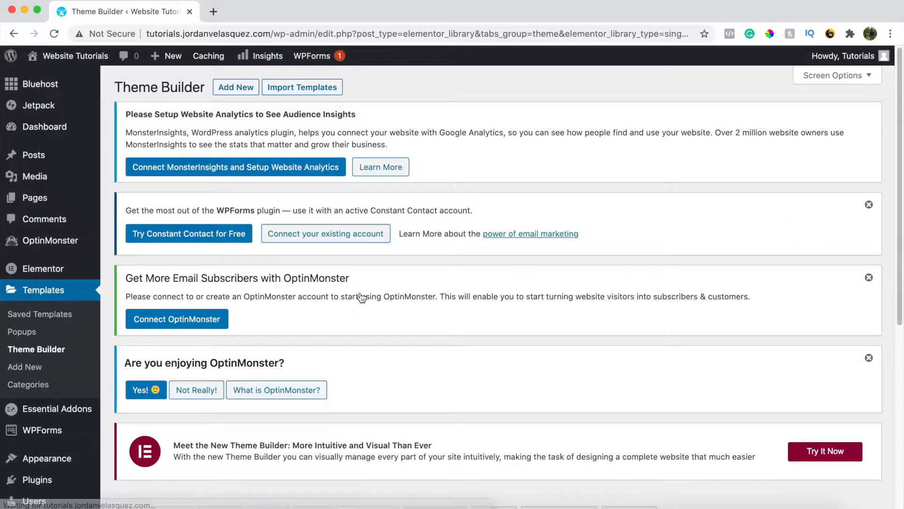
scroll(362, 297, "down", 10)
scroll(361, 297, "down", 3)
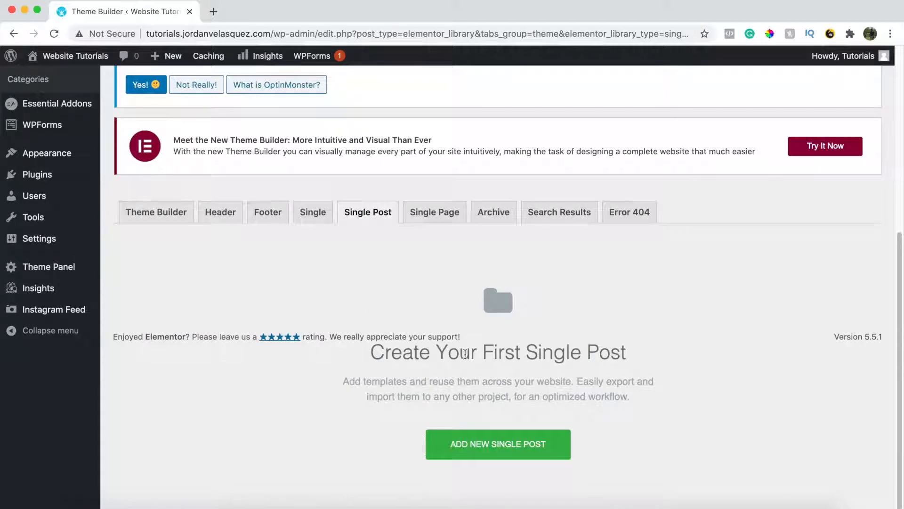
left_click(492, 439)
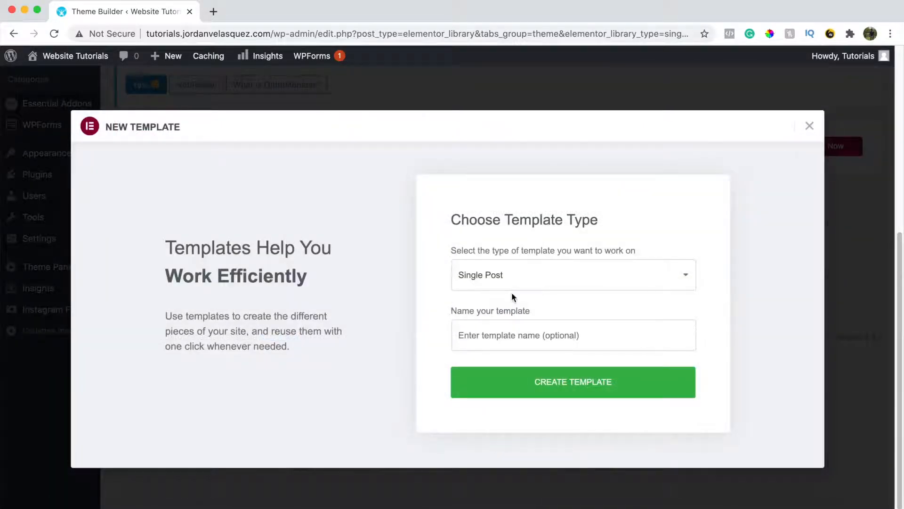
Step: Name the new template Single Post Design and create it
left_click(497, 337)
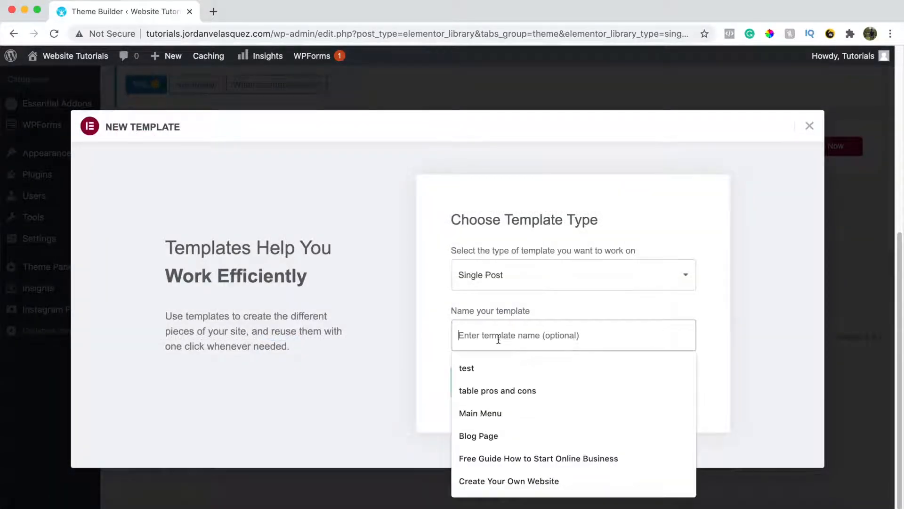
type("Post")
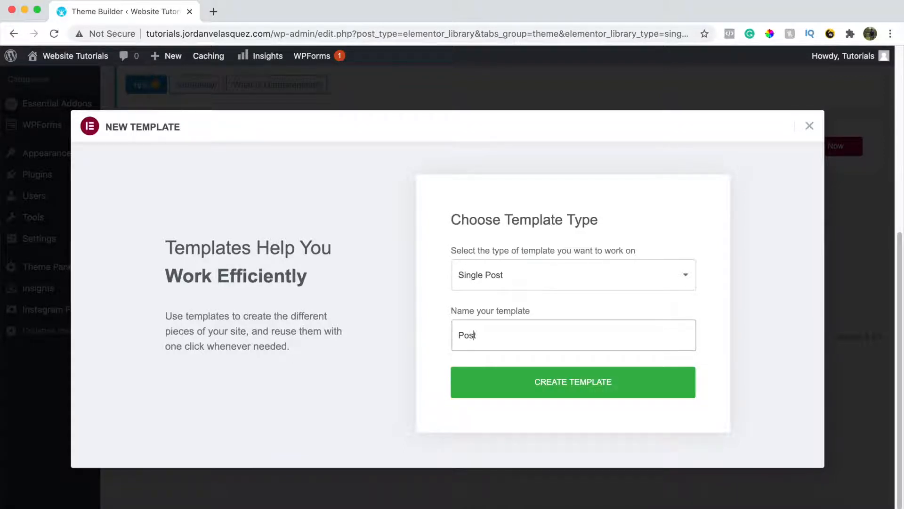
type("Sinl")
key("BackSpace")
key("BackSpace")
key("BackSpace")
type("ingle")
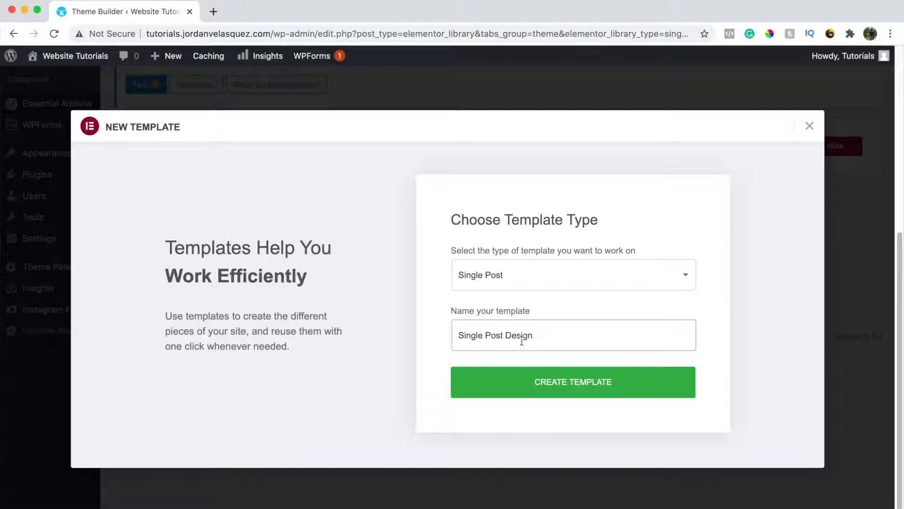
left_click(625, 383)
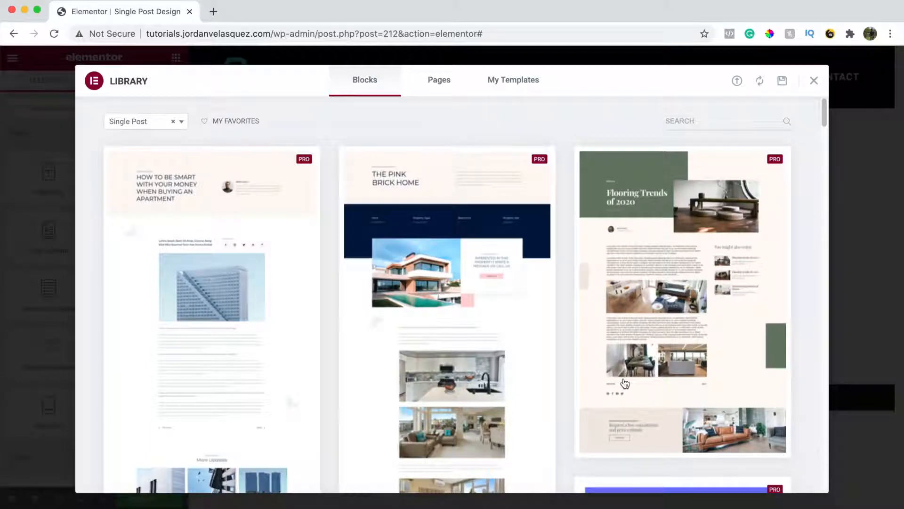
Step: Browse the Single Post blocks in the library and insert the blue gradient design titled We Learn From Our Experiences And Mistakes
scroll(459, 325, "down", 7)
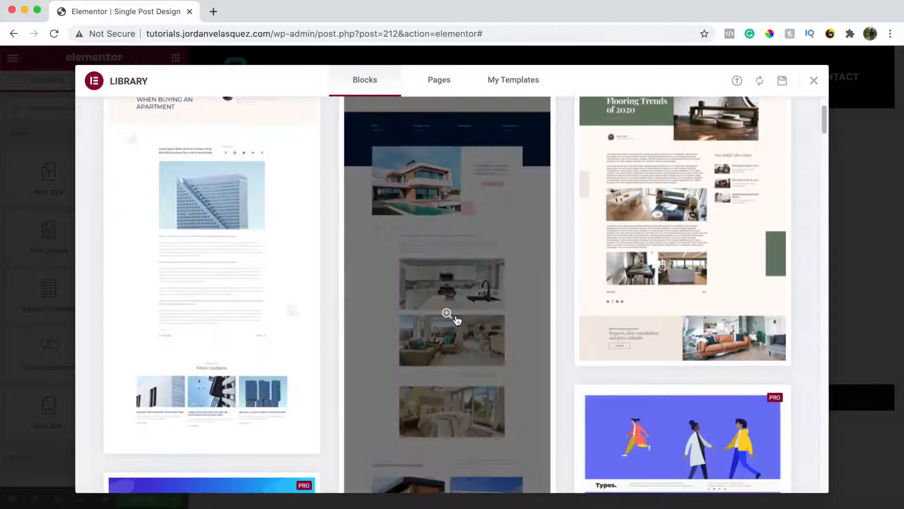
scroll(456, 320, "down", 3)
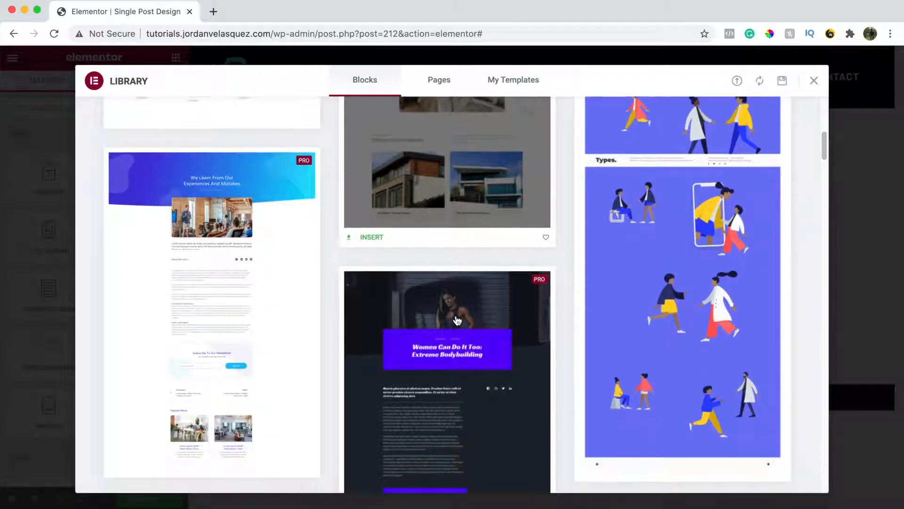
scroll(502, 325, "down", 12)
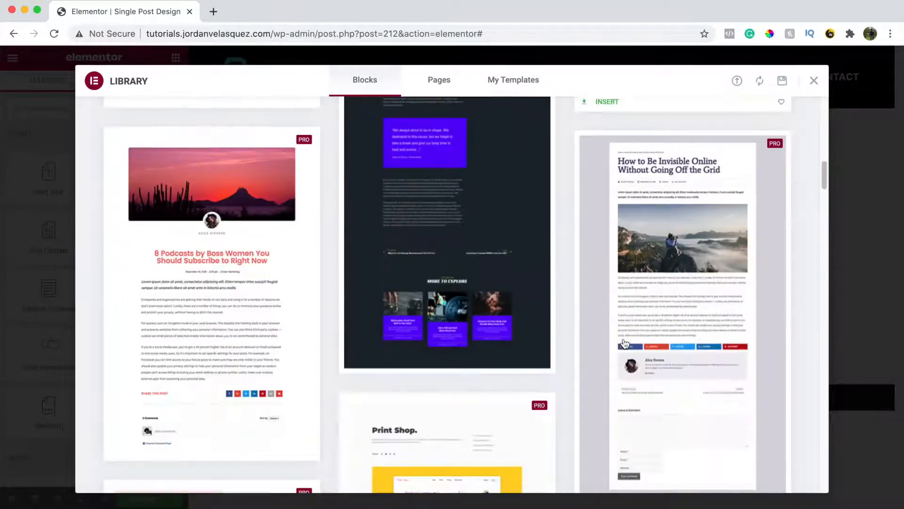
scroll(447, 354, "down", 5)
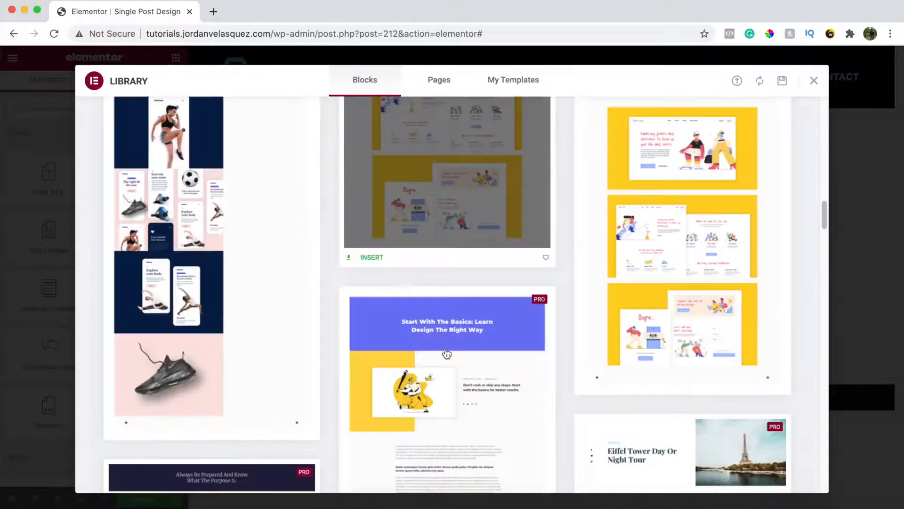
scroll(447, 354, "up", 6)
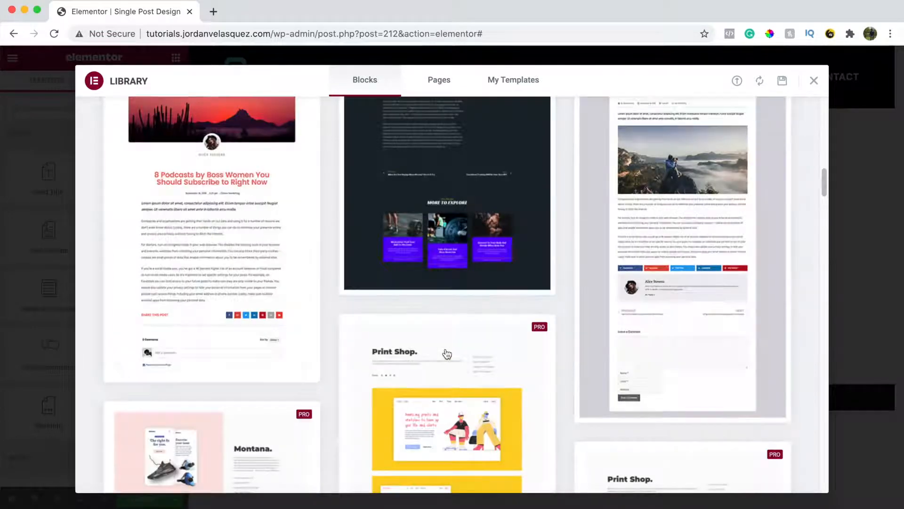
scroll(447, 353, "up", 10)
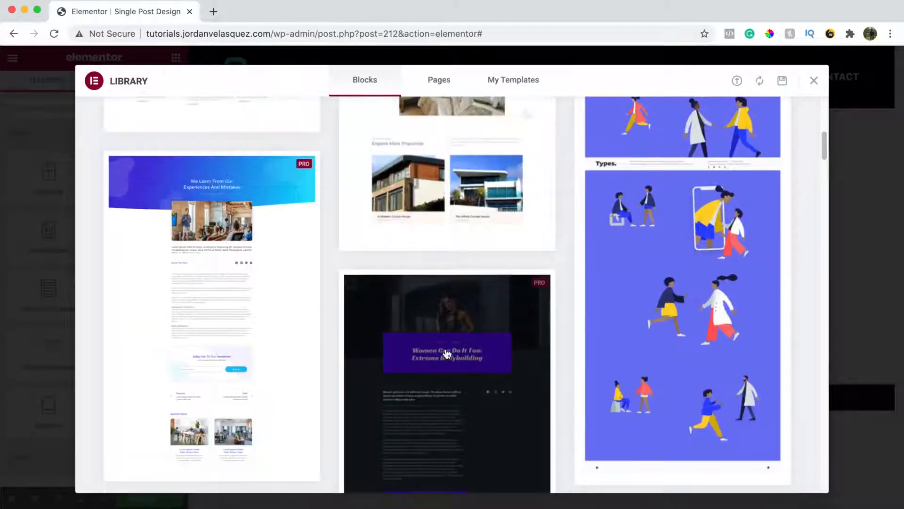
left_click(228, 257)
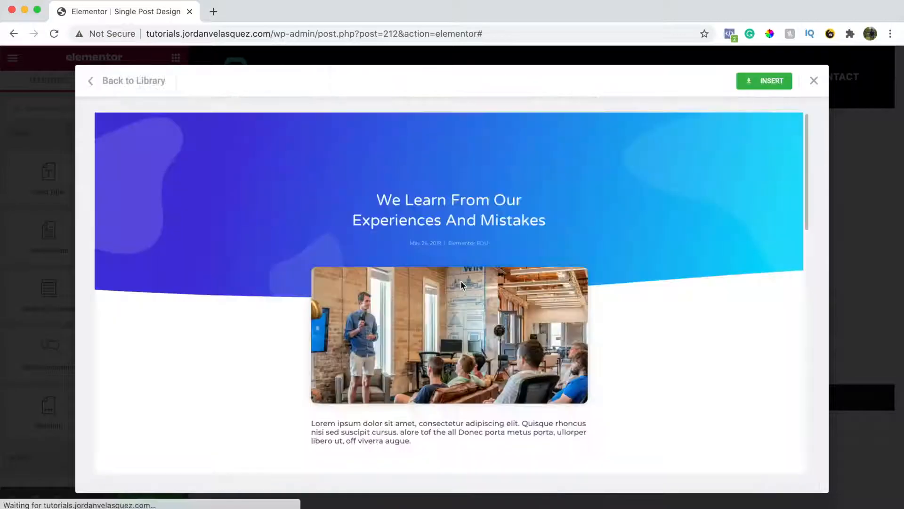
left_click(781, 85)
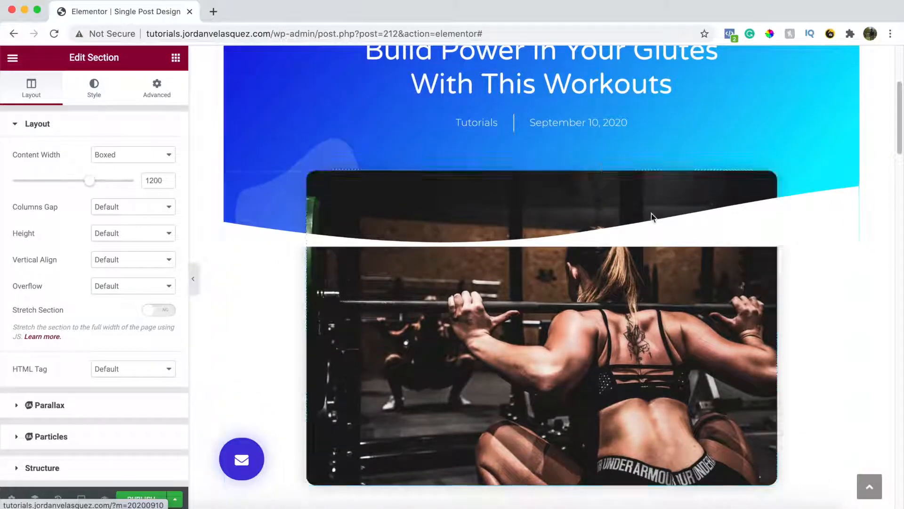
Step: Set the single post template's page layout to Elementor Full Width
scroll(555, 257, "down", 2)
scroll(317, 321, "up", 5)
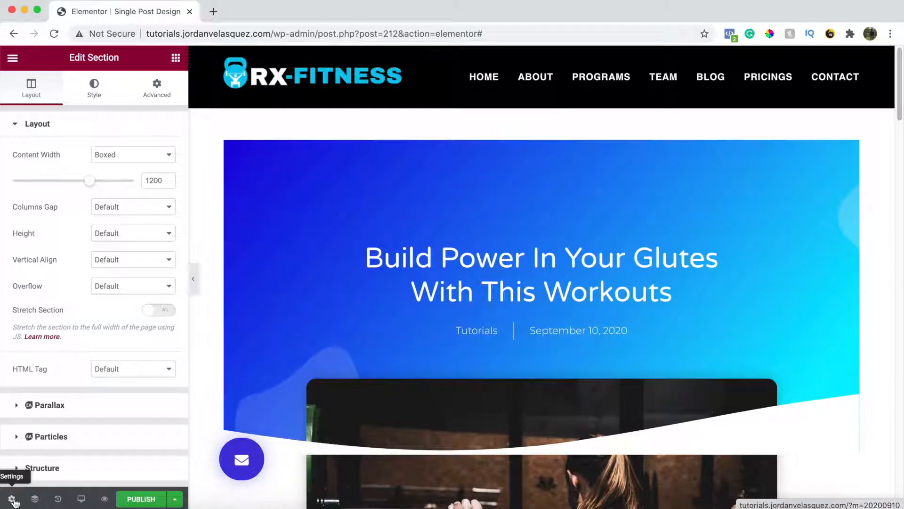
left_click(13, 500)
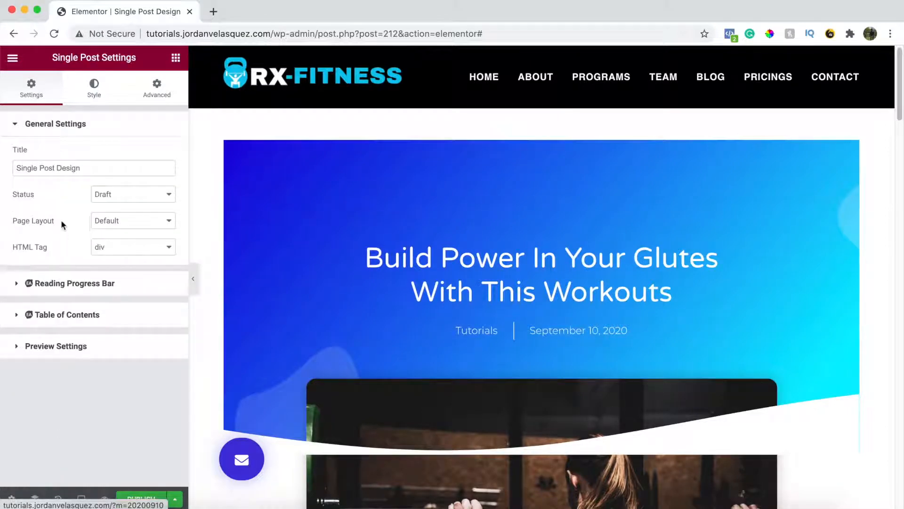
left_click(123, 223)
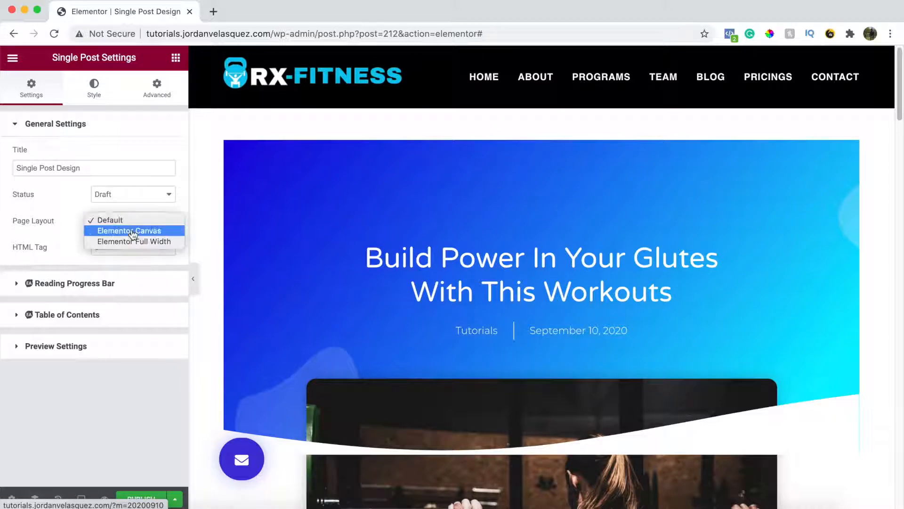
left_click(135, 242)
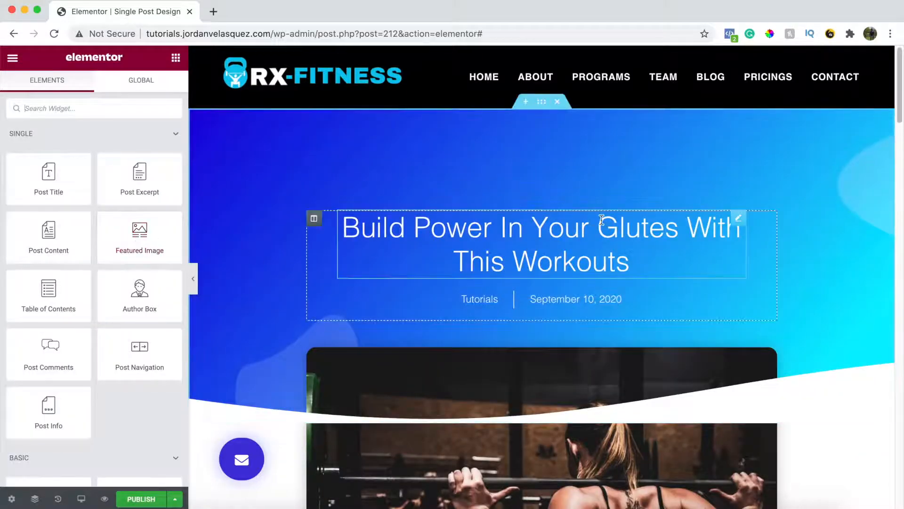
Step: Delete the Featured Image and Post Excerpt widgets beneath the post title section
scroll(559, 299, "down", 1)
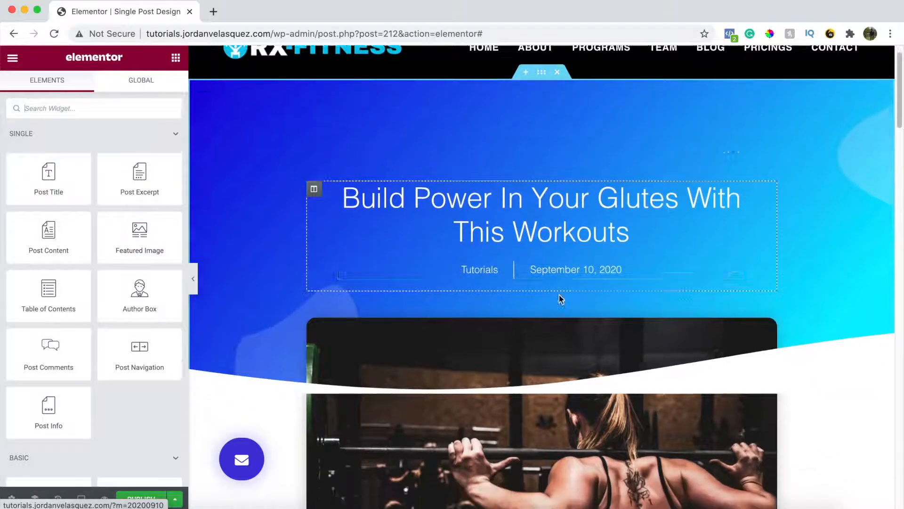
scroll(559, 295, "down", 5)
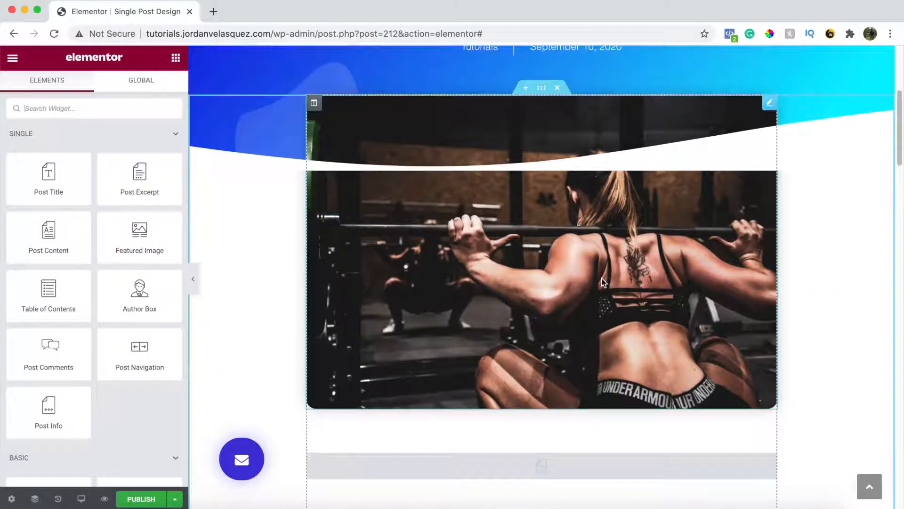
scroll(602, 281, "up", 3)
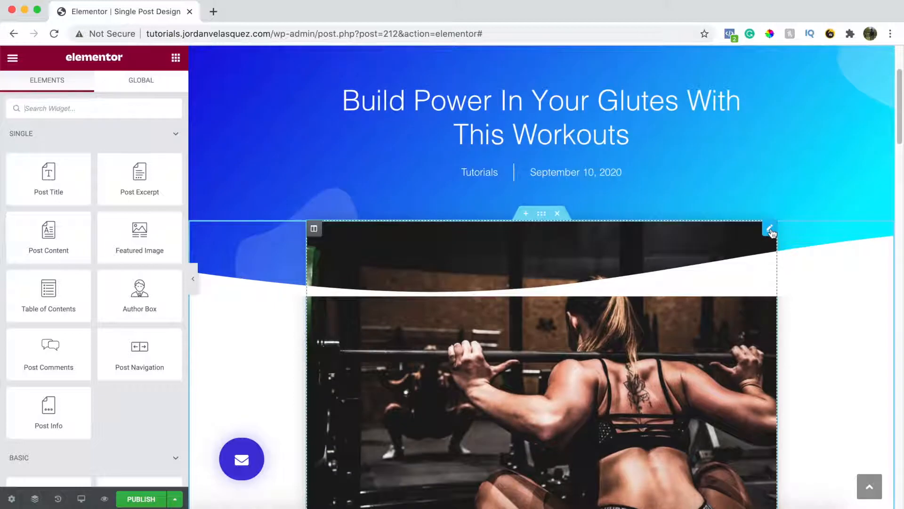
left_click(770, 229)
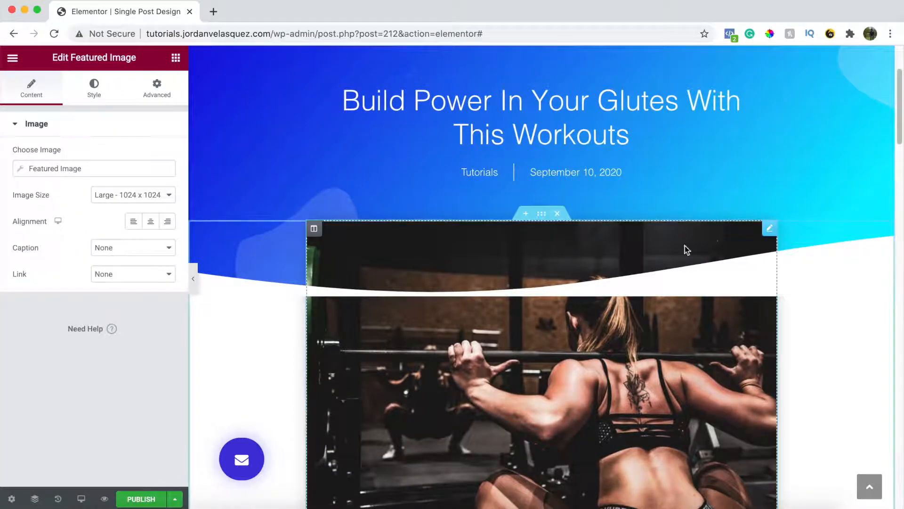
right_click(769, 229)
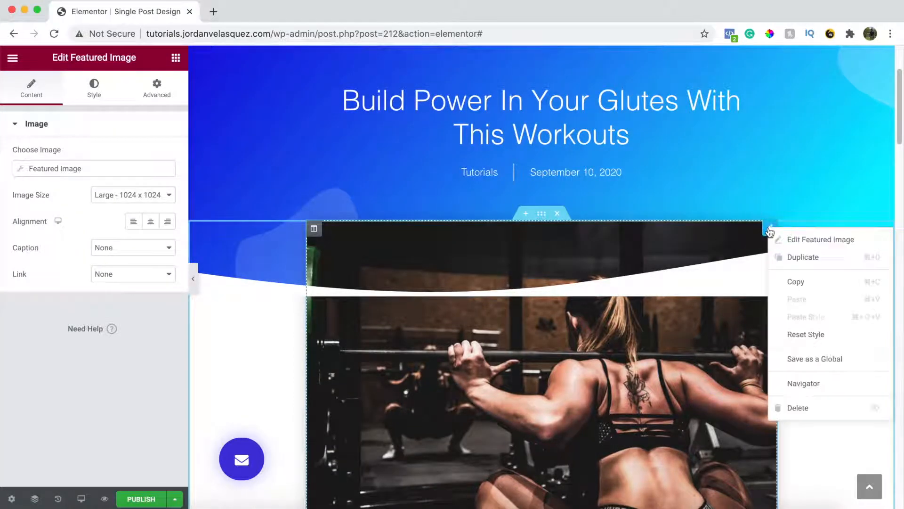
left_click(799, 406)
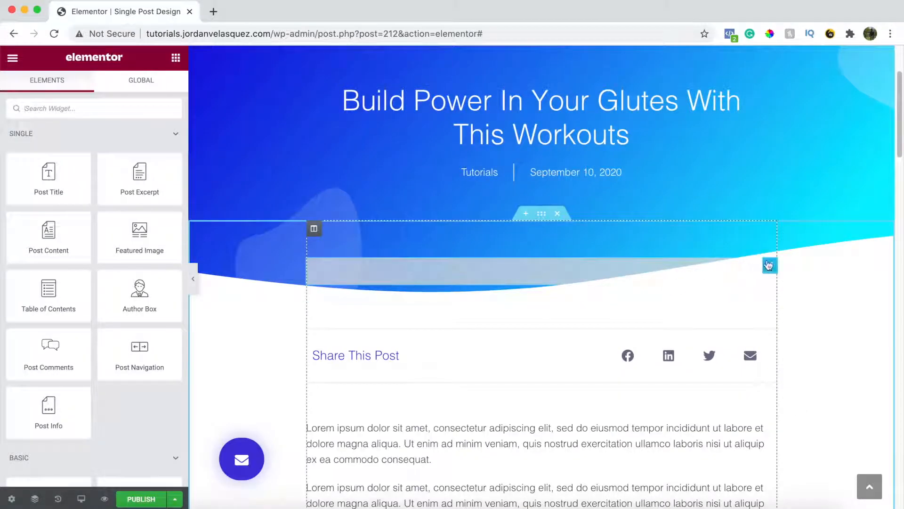
right_click(769, 265)
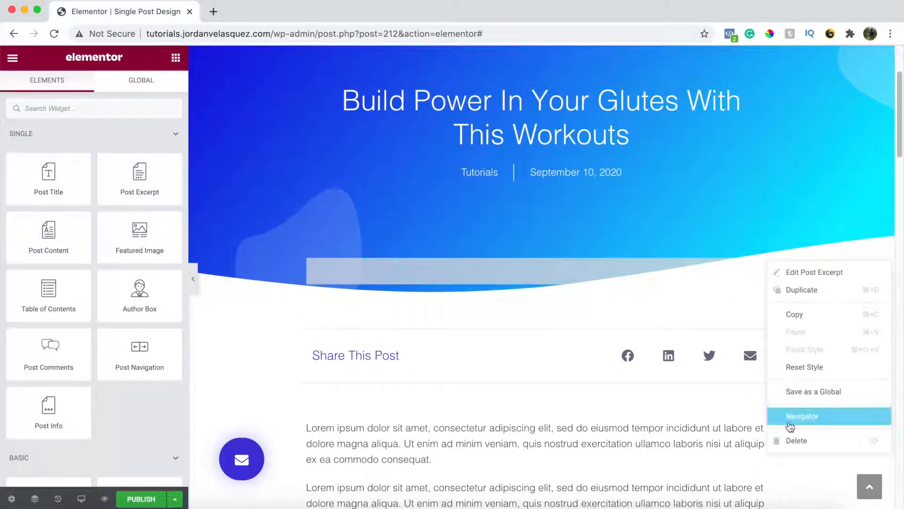
left_click(790, 439)
scroll(558, 321, "up", 3)
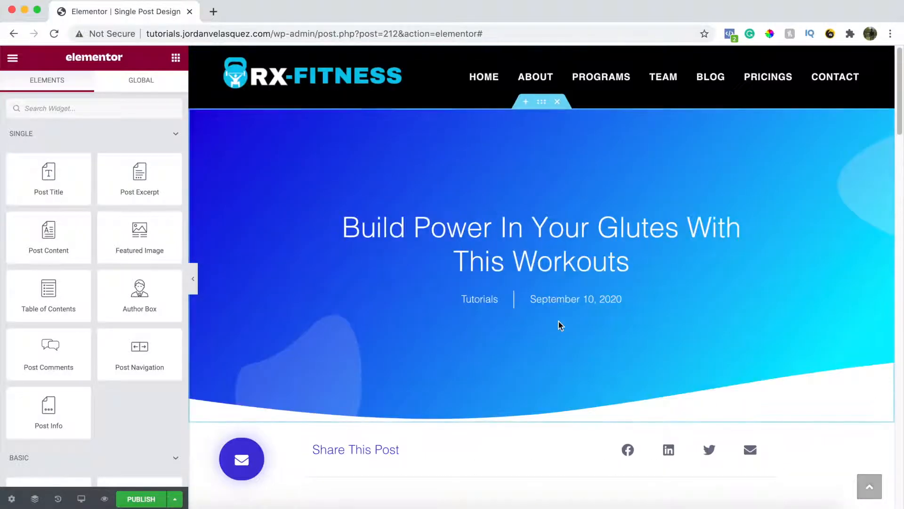
Step: Change the title section's background to the classic type and use the post's dynamic Featured Image as its image
left_click(541, 102)
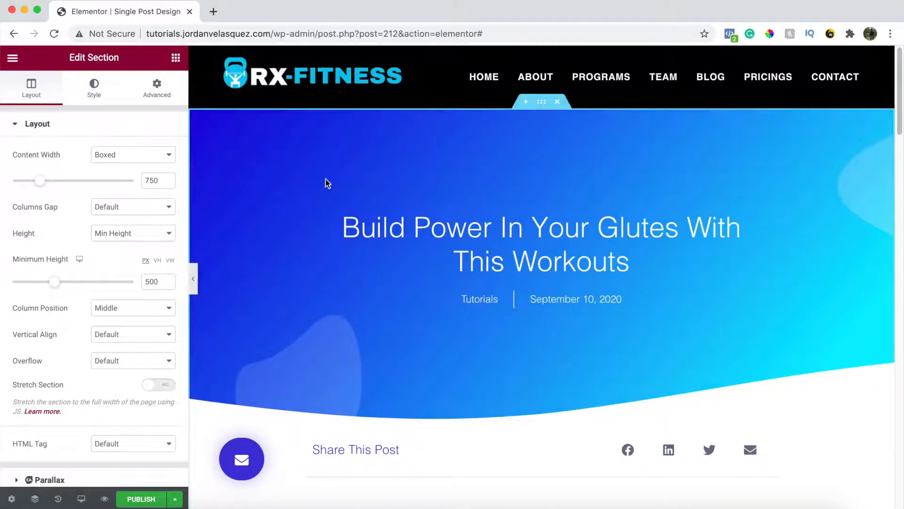
left_click(99, 97)
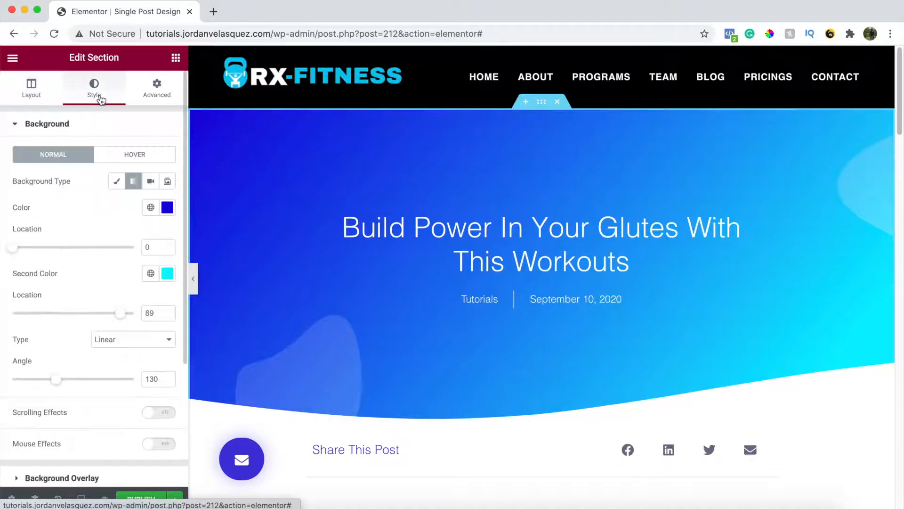
left_click(116, 183)
mouse_move(70, 285)
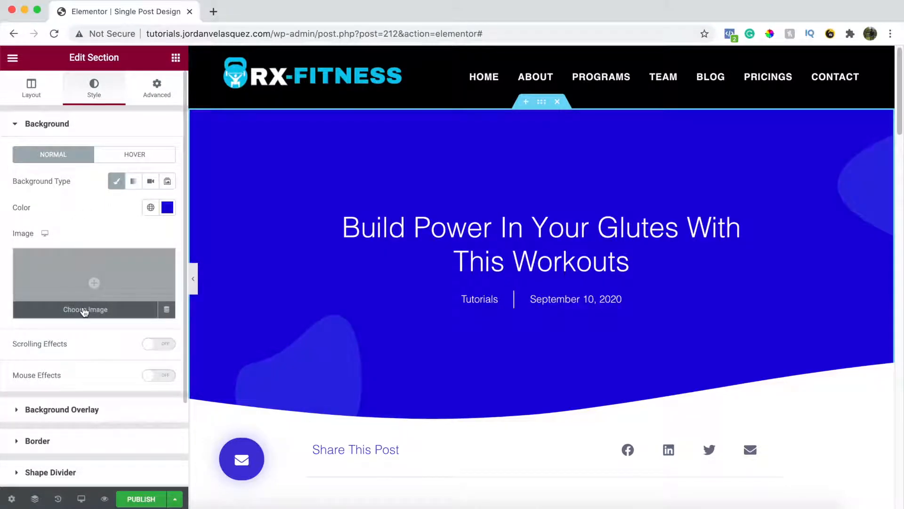
left_click(168, 311)
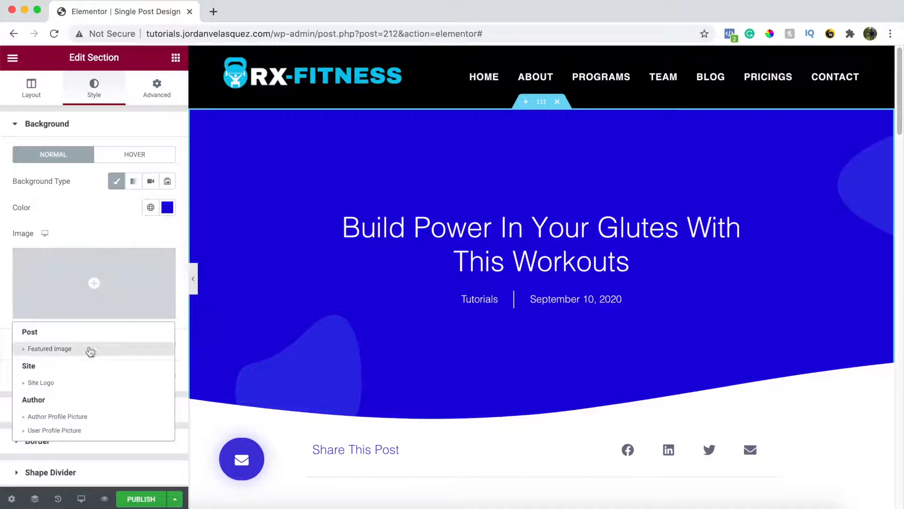
left_click(51, 349)
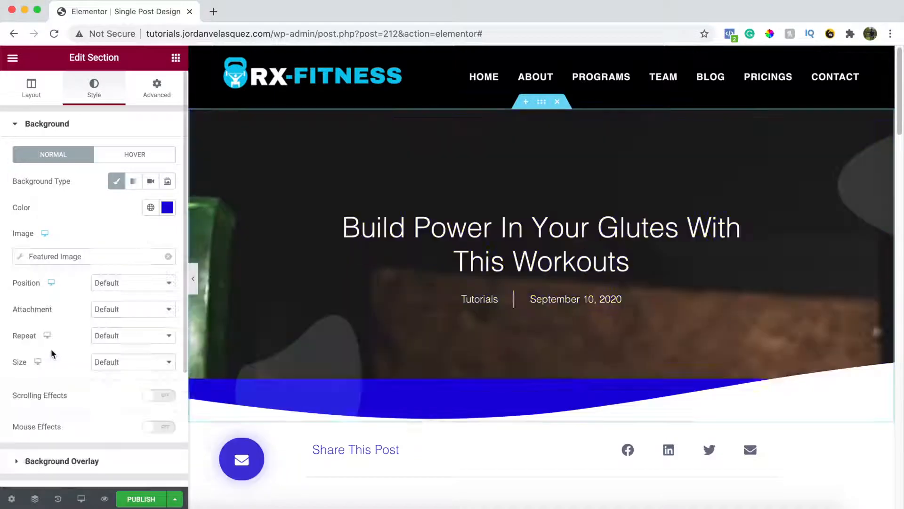
Step: Set the title section's background image position to Center Center and its size to Cover
left_click(132, 289)
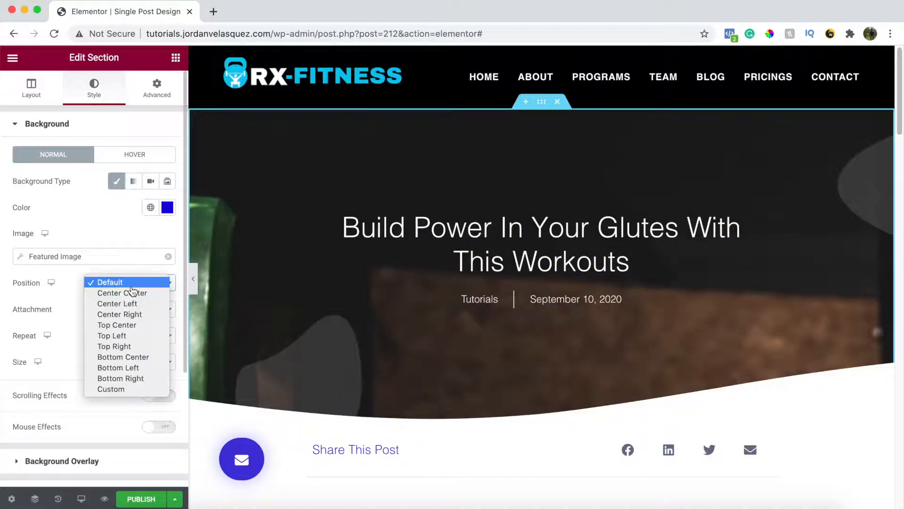
left_click(132, 293)
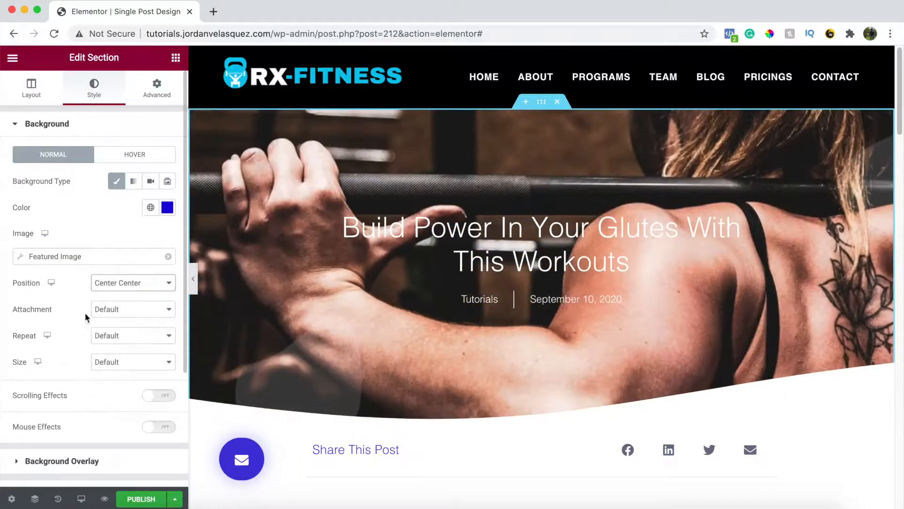
left_click(109, 362)
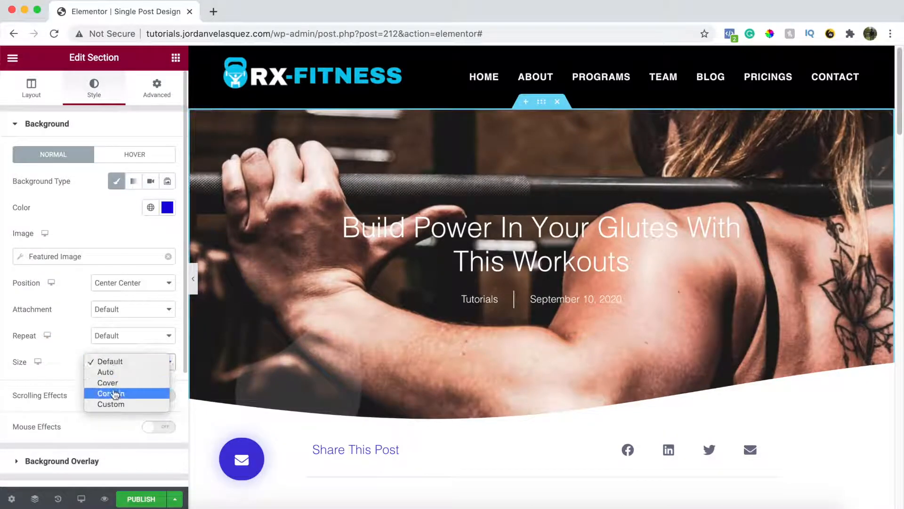
left_click(116, 383)
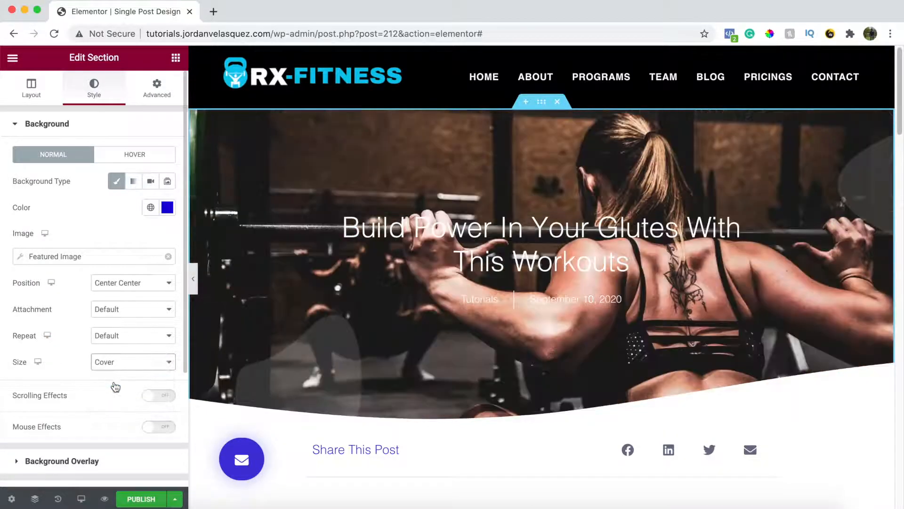
Step: Remove the image from the title section's background overlay
left_click(56, 134)
left_click(46, 162)
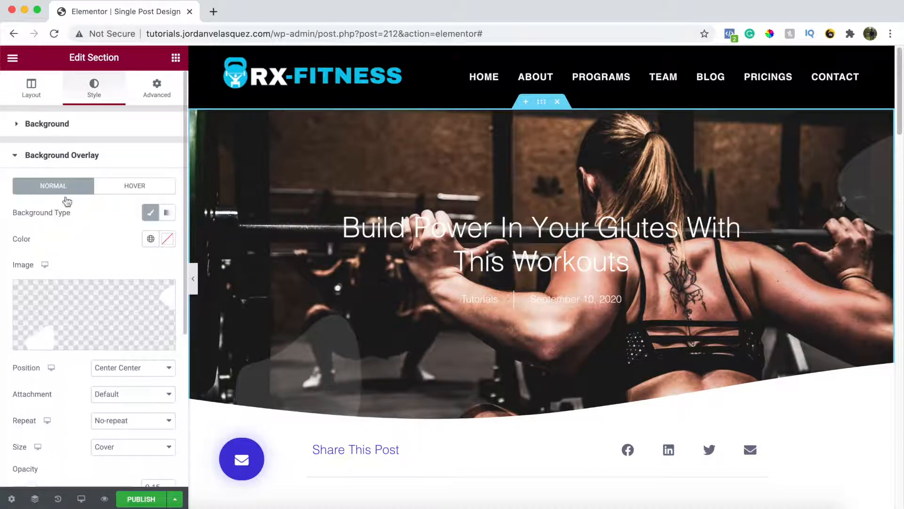
left_click(163, 294)
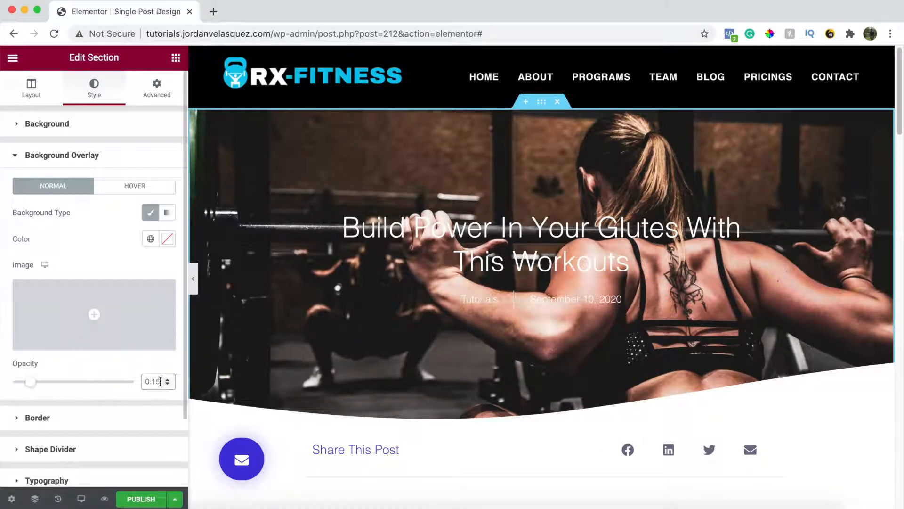
Step: Give the title section's background overlay the near-black color #020000 with an opacity of 0.7
left_click(167, 240)
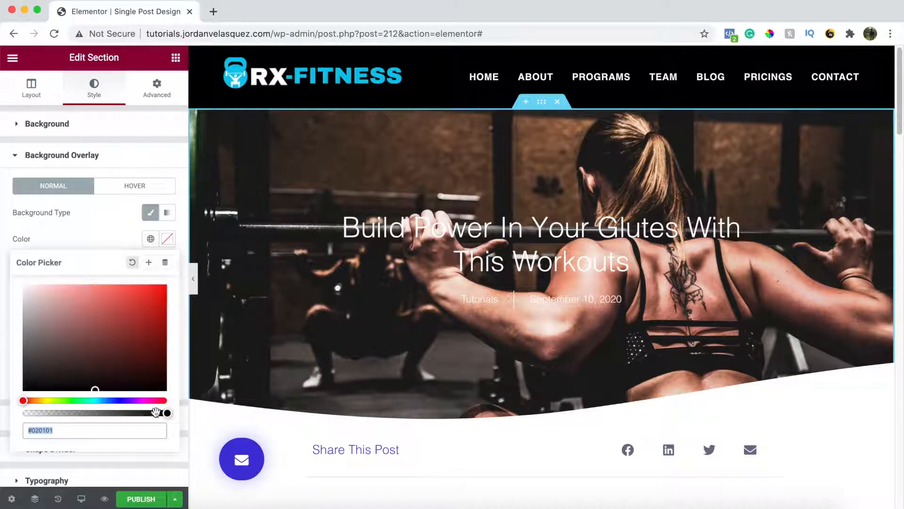
left_click(97, 389)
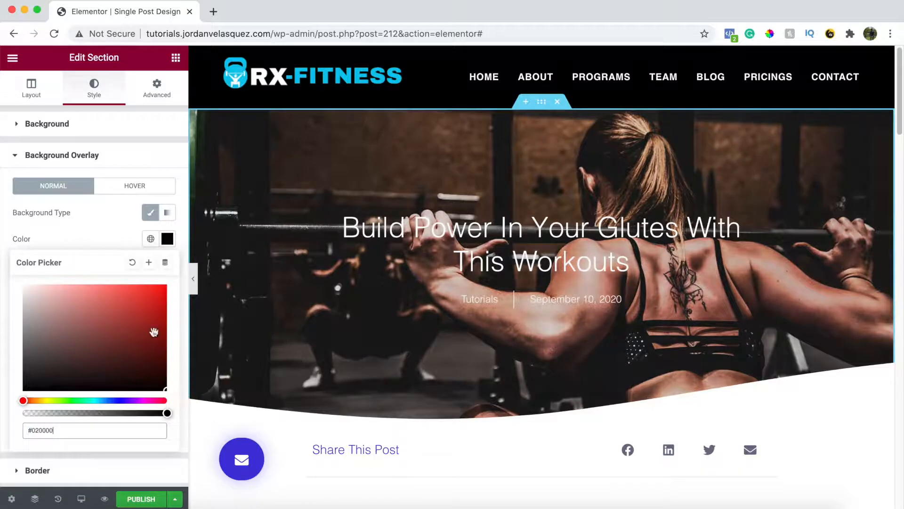
left_click(123, 265)
left_click_drag(31, 382, 105, 382)
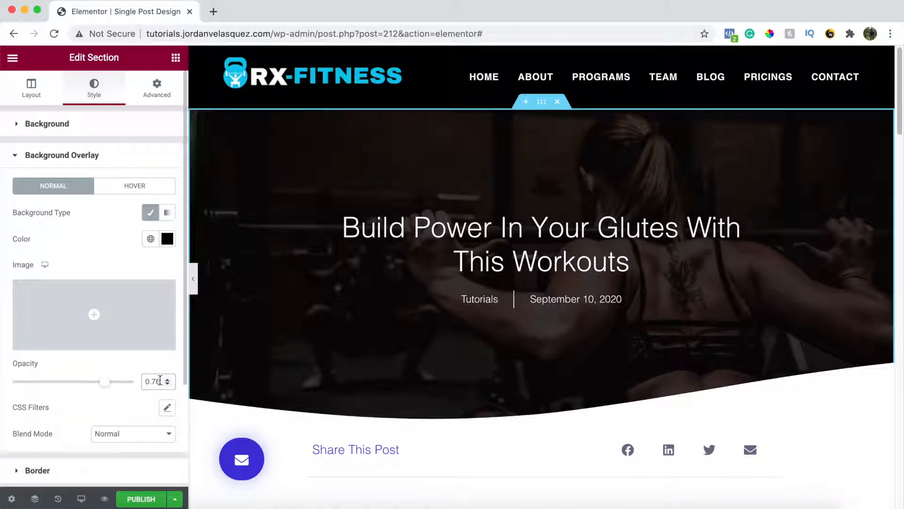
left_click(160, 381)
key("BackSpace")
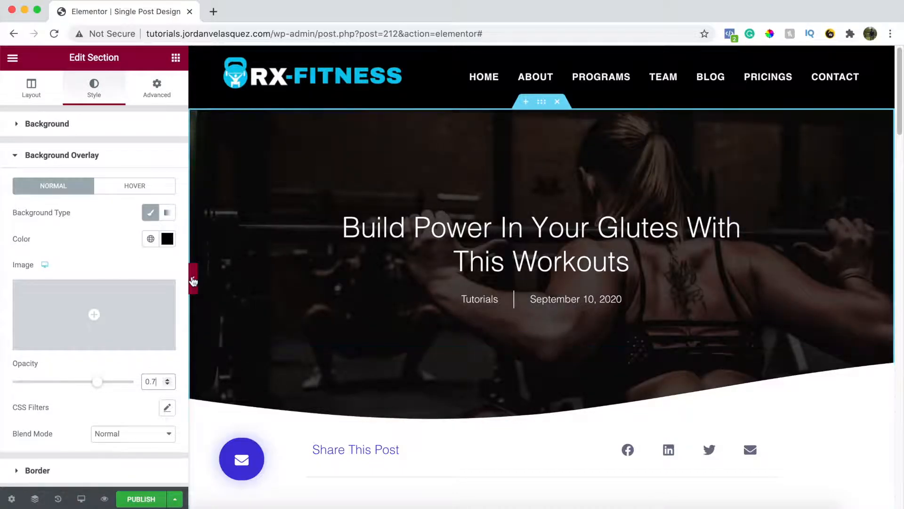
Step: Set the title section's bottom shape divider type to None and check the section's lower edge
left_click(540, 105)
scroll(57, 239, "down", 5)
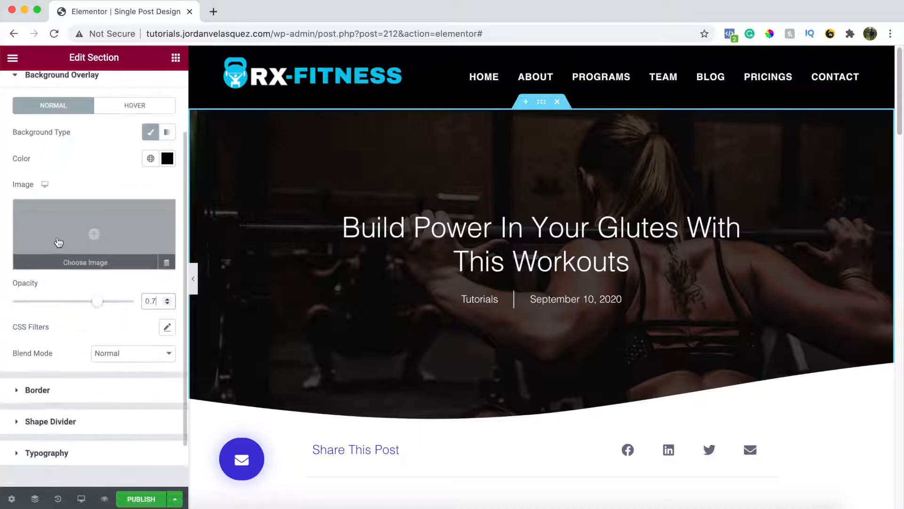
left_click(44, 400)
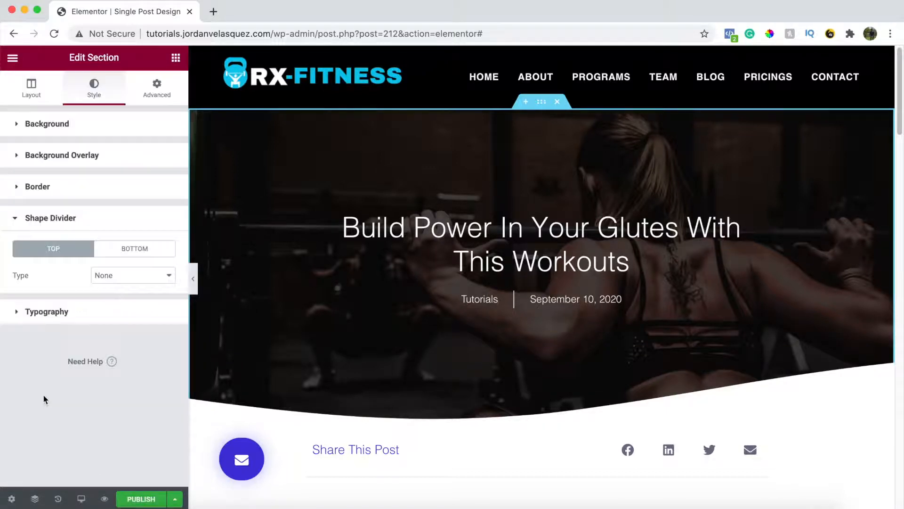
left_click(148, 254)
left_click(120, 276)
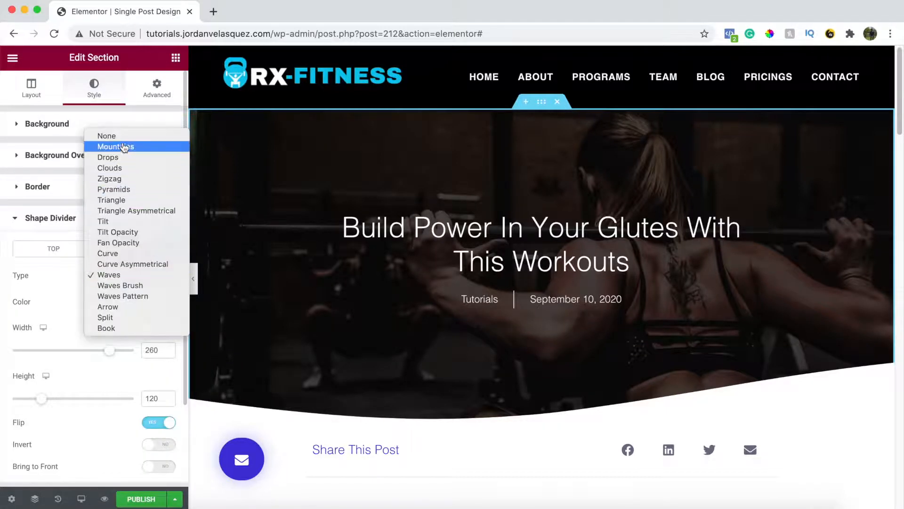
left_click(123, 134)
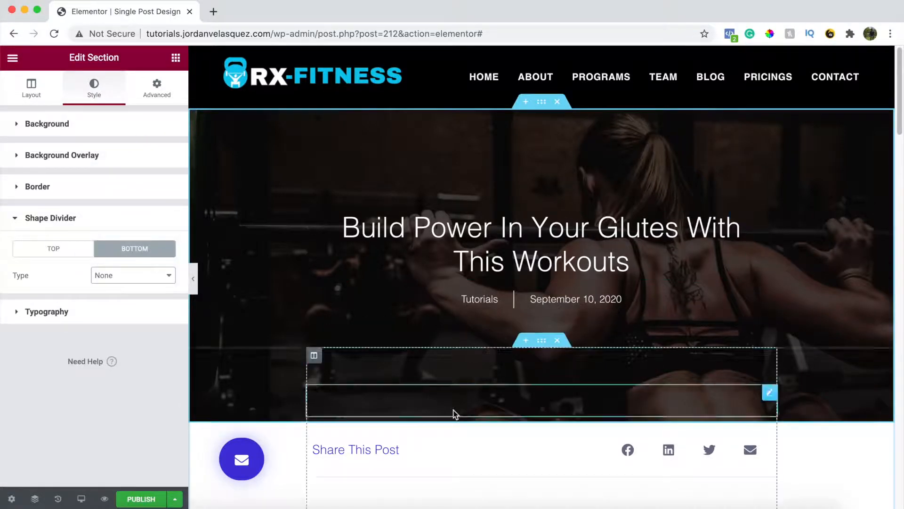
scroll(455, 414, "down", 3)
scroll(454, 415, "up", 3)
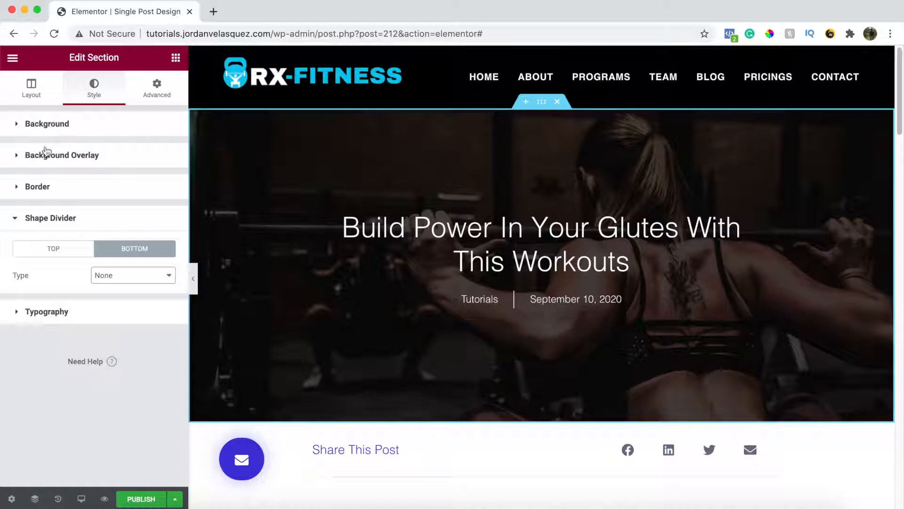
Step: Try the Fixed attachment on the title section's background image and preview how it behaves on the page
left_click(50, 121)
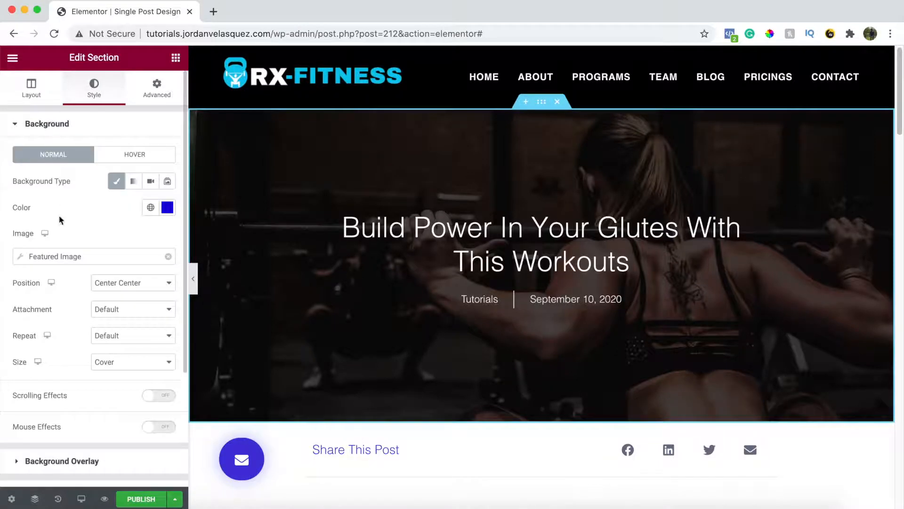
left_click(116, 309)
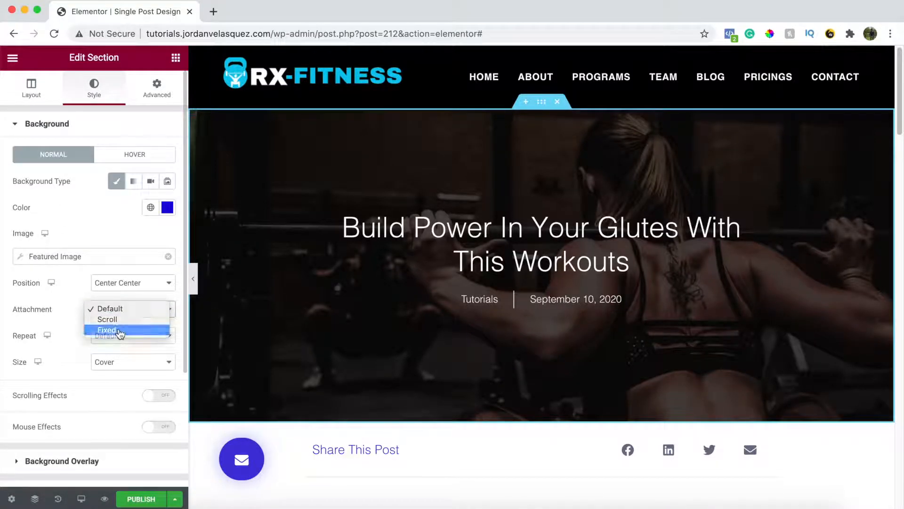
left_click(111, 329)
scroll(461, 355, "down", 3)
scroll(461, 355, "up", 3)
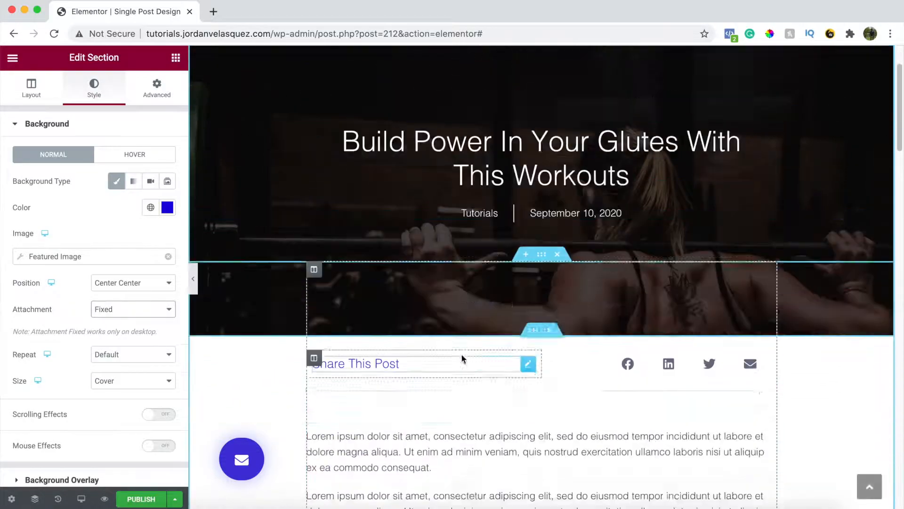
scroll(461, 358, "down", 5)
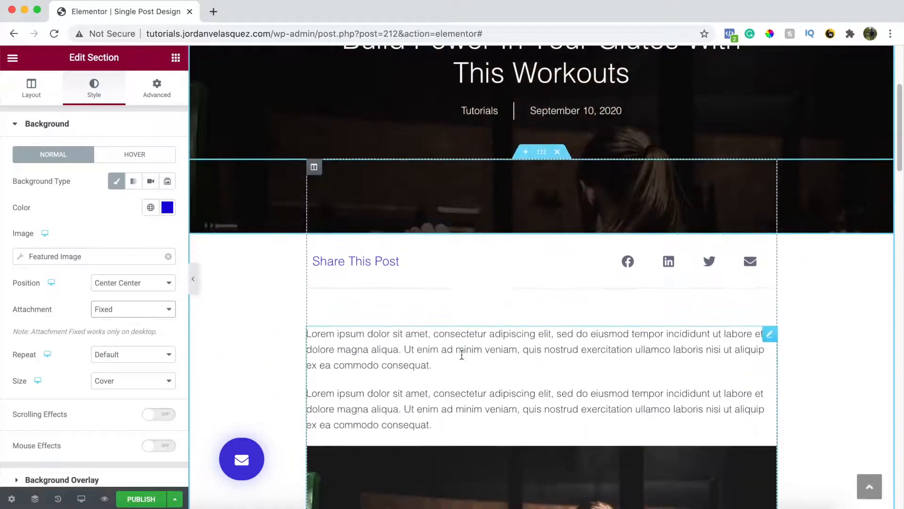
scroll(462, 355, "up", 5)
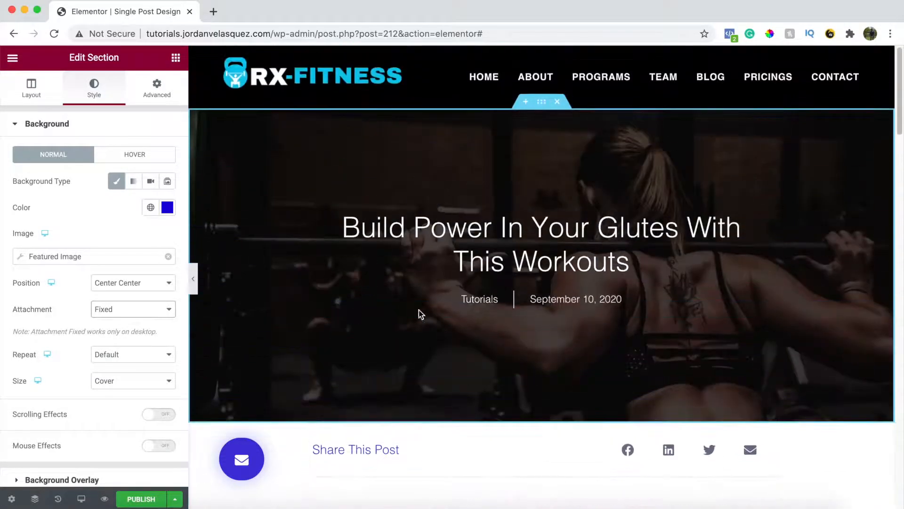
Step: Return the title section's background attachment to Default and preview the page
left_click(137, 309)
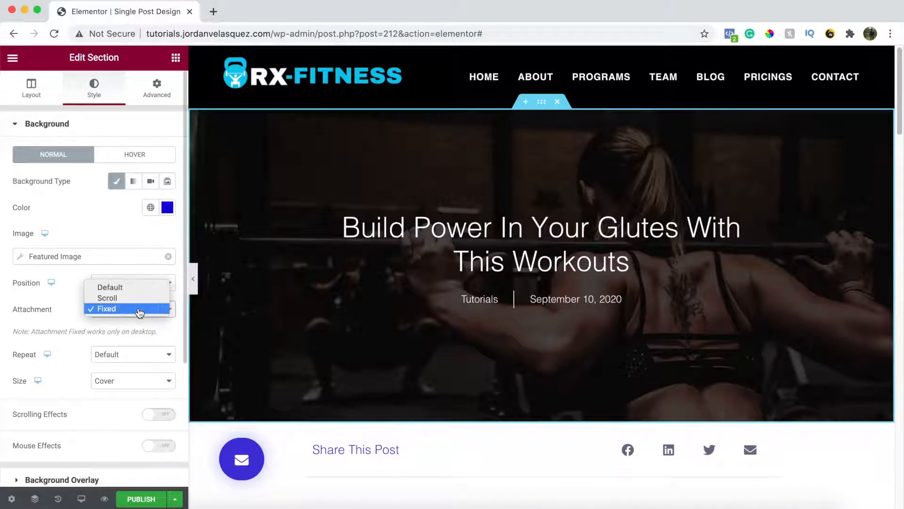
left_click(126, 288)
scroll(426, 323, "down", 3)
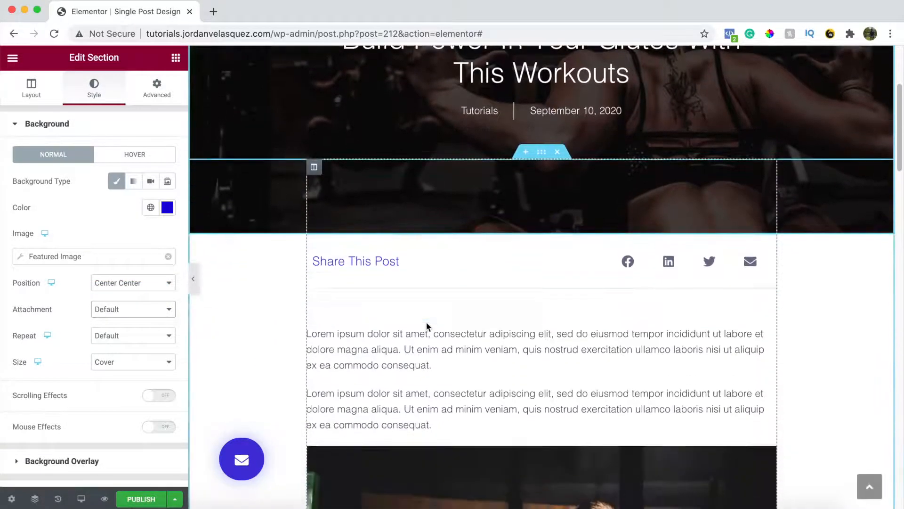
scroll(628, 313, "up", 3)
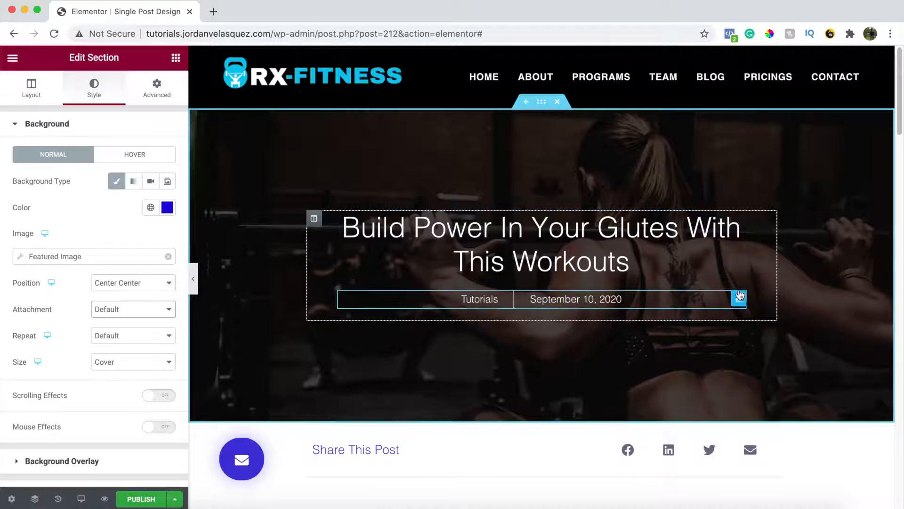
Step: Try an extra metadata item in the Post Info widget with the Time and Comments types, and delete that item
left_click(739, 298)
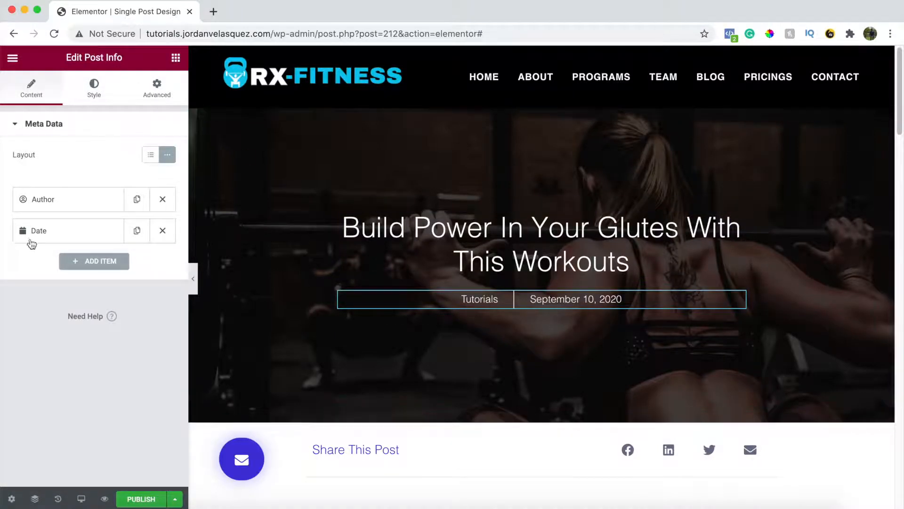
left_click(90, 262)
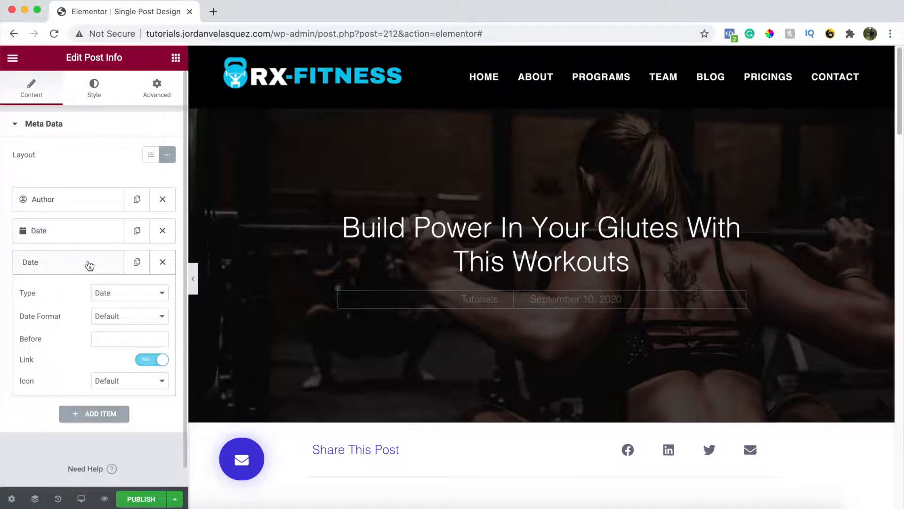
left_click(88, 262)
left_click(87, 263)
left_click(129, 293)
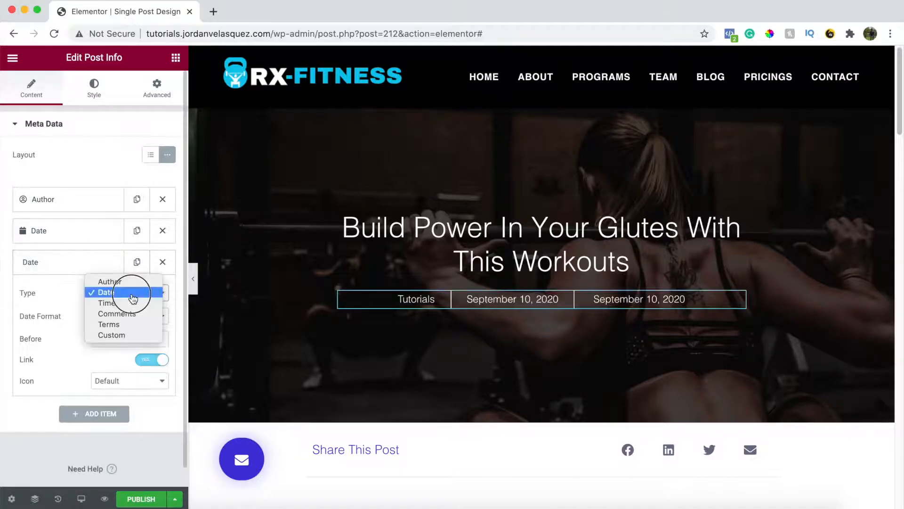
left_click(127, 305)
left_click(125, 295)
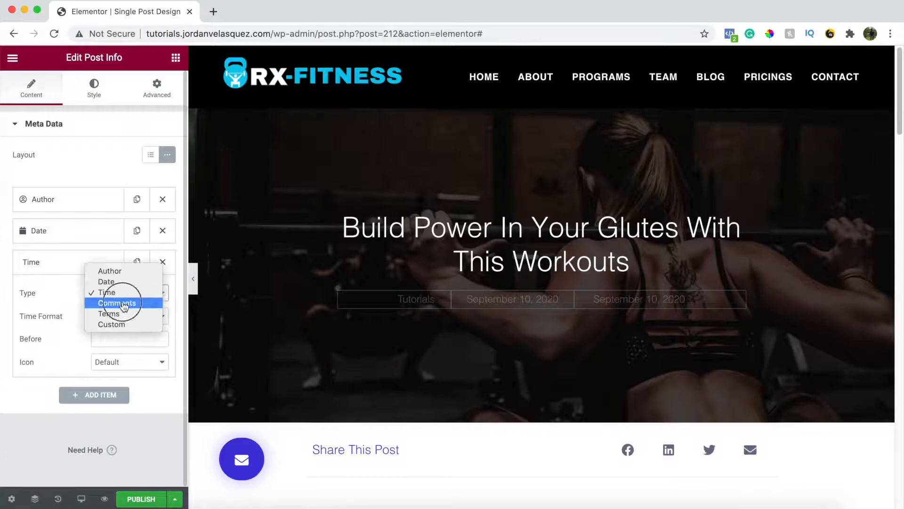
left_click(124, 305)
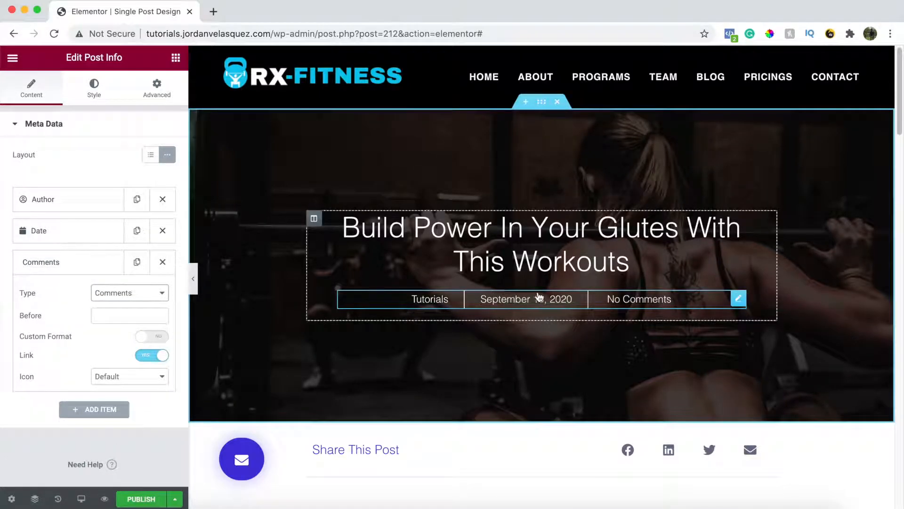
left_click(162, 262)
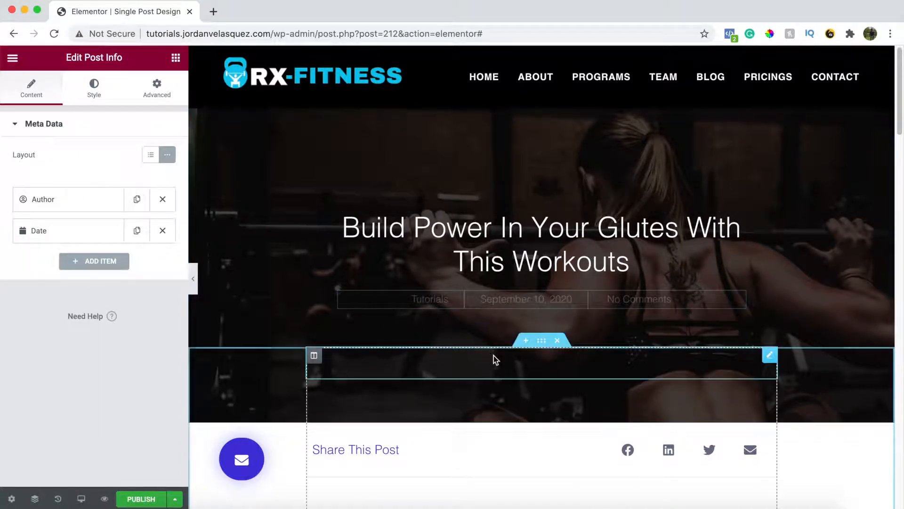
Step: Delete the floating envelope popup button beside the post content
scroll(493, 355, "down", 3)
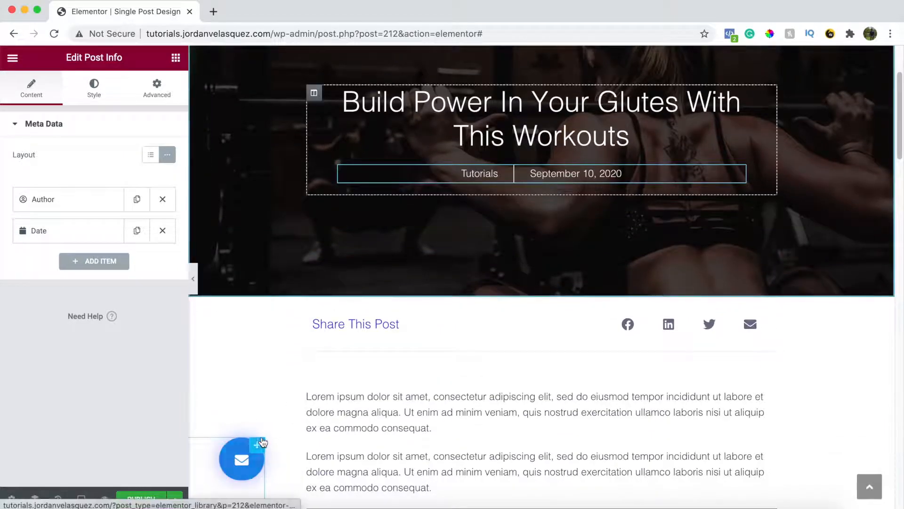
right_click(260, 445)
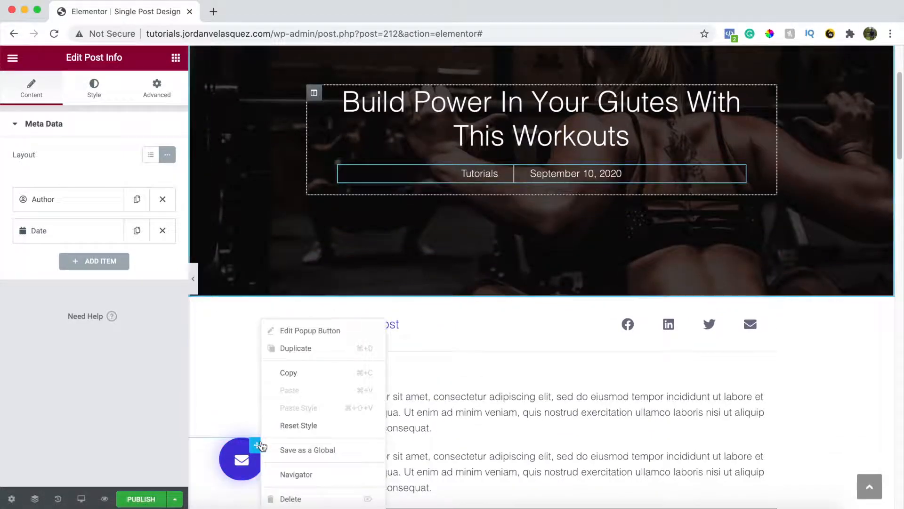
left_click(292, 498)
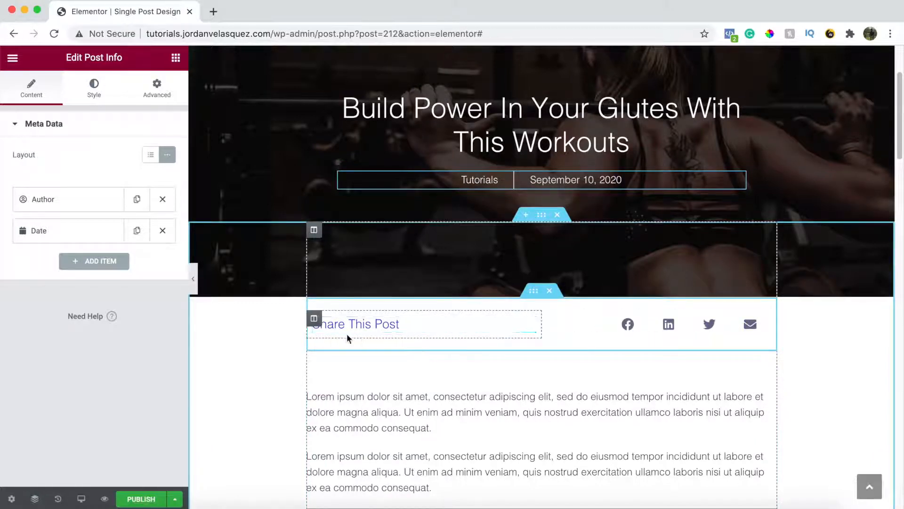
Step: Set the Share This Post heading's text color to #10C7ED and save that color as a new global color
left_click(528, 326)
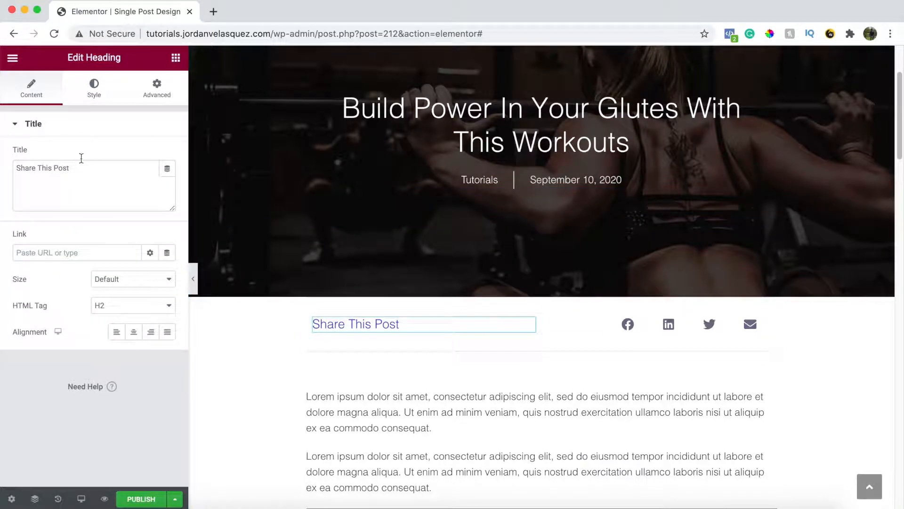
left_click(94, 87)
left_click(167, 156)
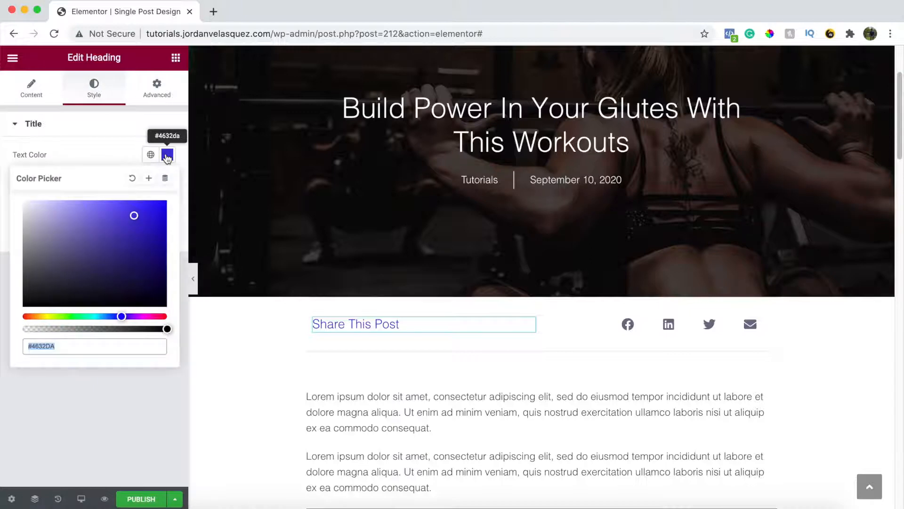
key("BackSpace")
type("#10C")
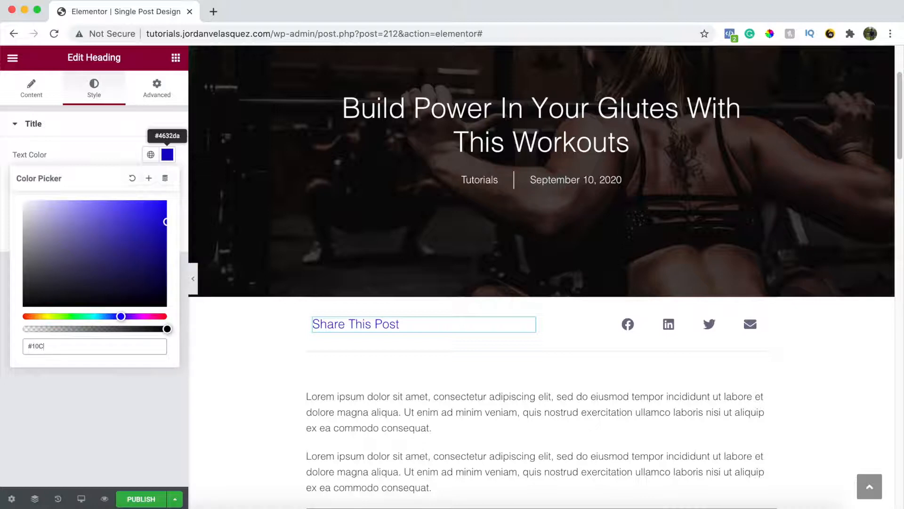
type("7")
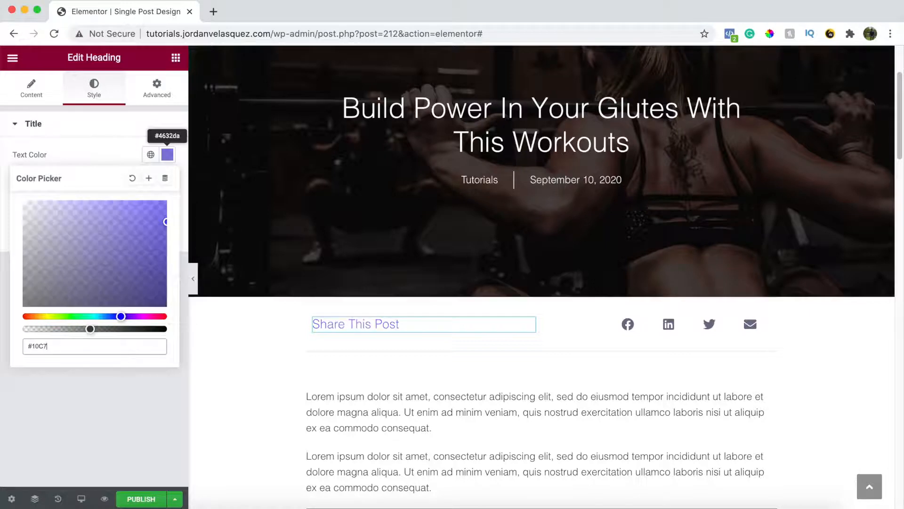
type("ED")
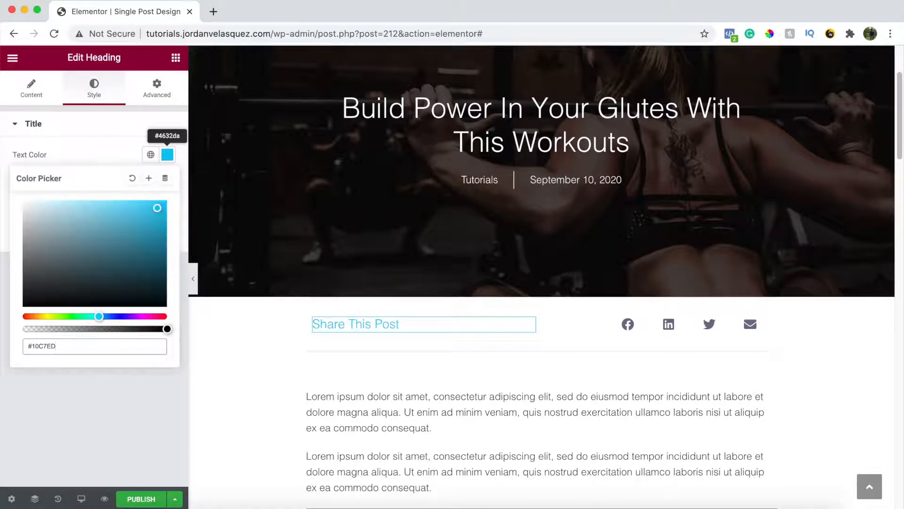
left_click(150, 181)
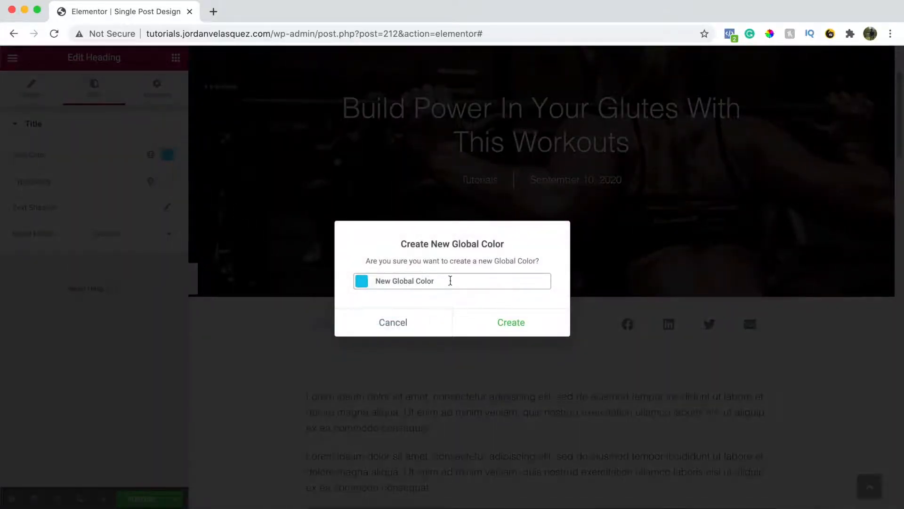
left_click(515, 332)
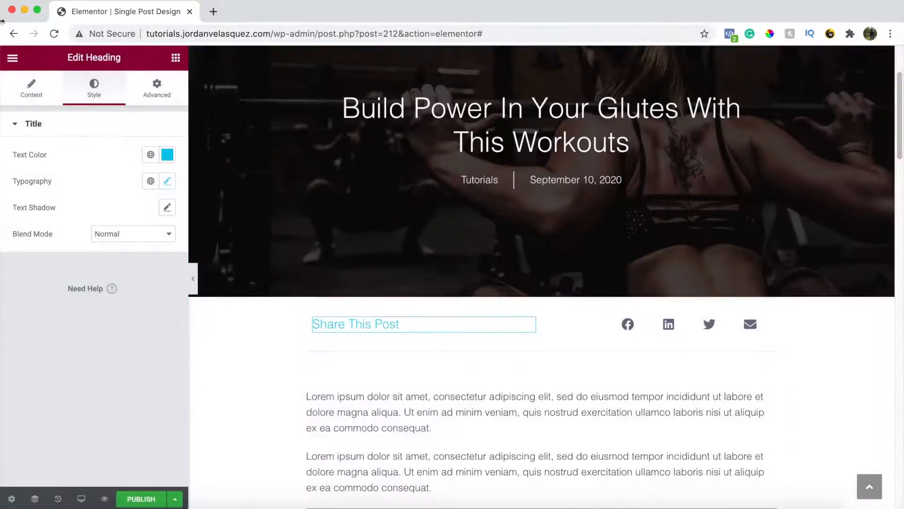
Step: Examine the network items in the Share Buttons widget beside the Share This Post heading
mouse_move(400, 321)
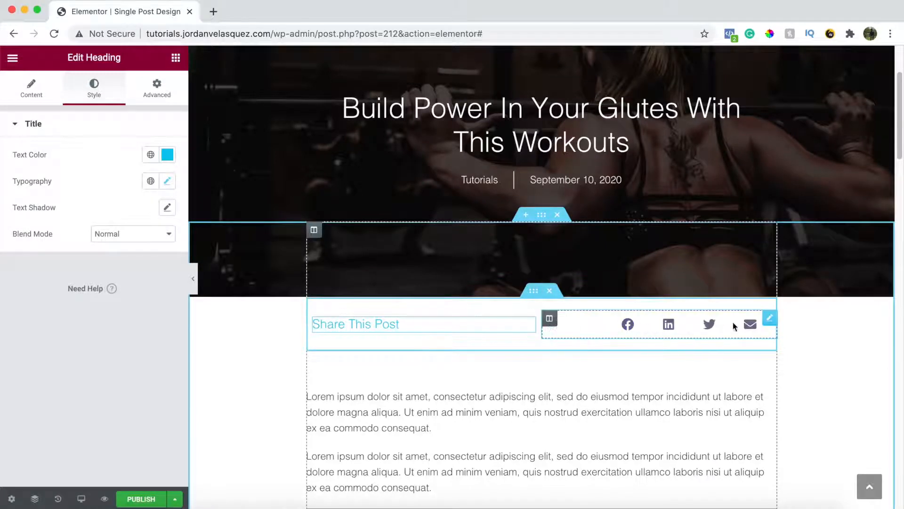
left_click(768, 323)
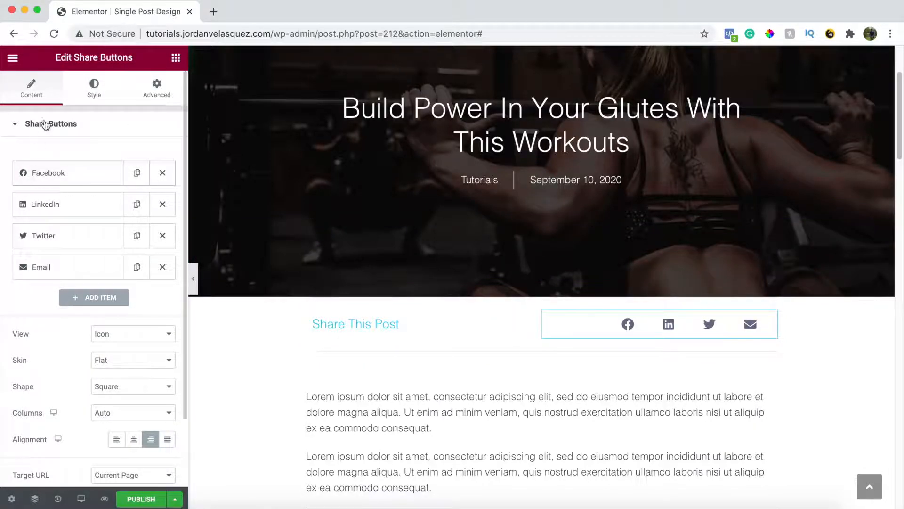
left_click(66, 171)
left_click(53, 264)
left_click(59, 291)
left_click(46, 322)
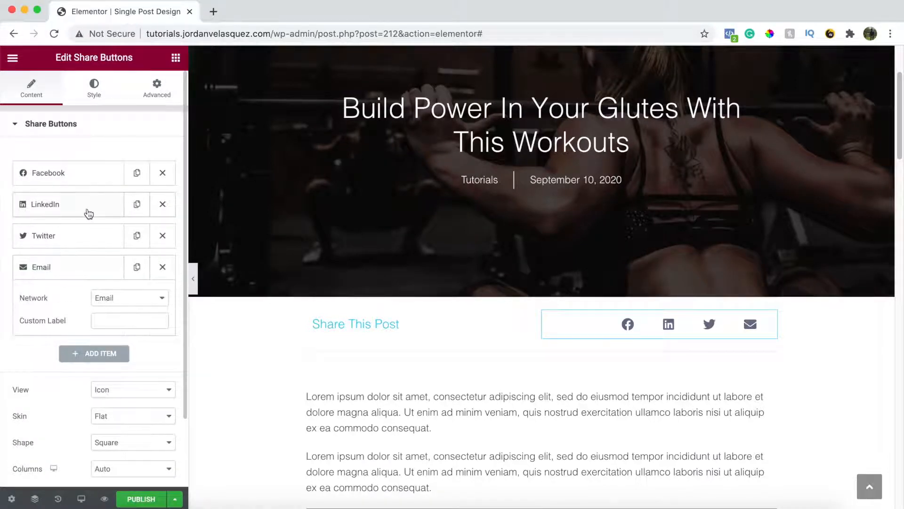
left_click(68, 268)
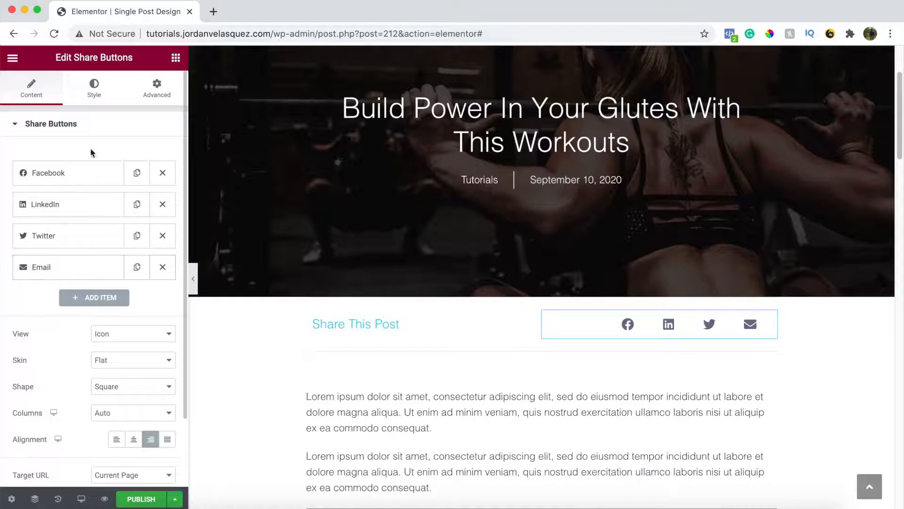
Step: Set the share buttons' secondary hover color to the global color New Global Color (#10C7ED)
left_click(94, 92)
scroll(80, 301, "down", 2)
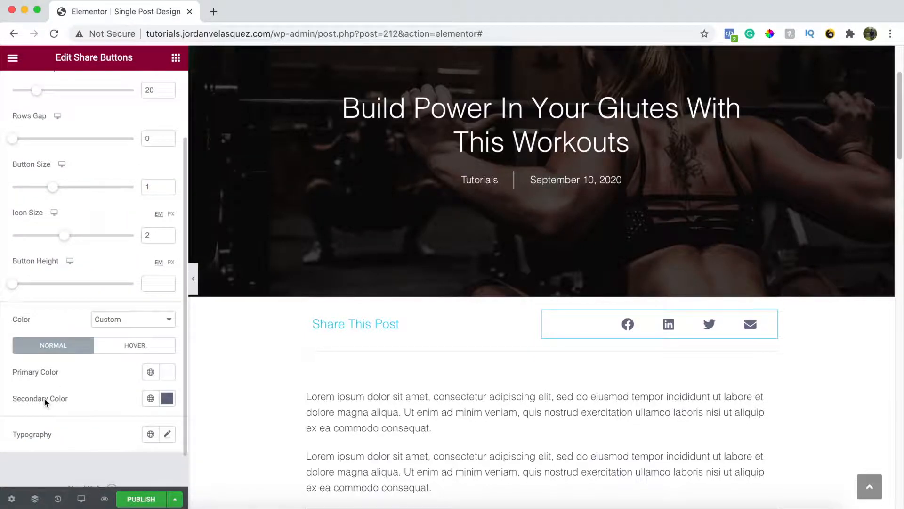
left_click(132, 349)
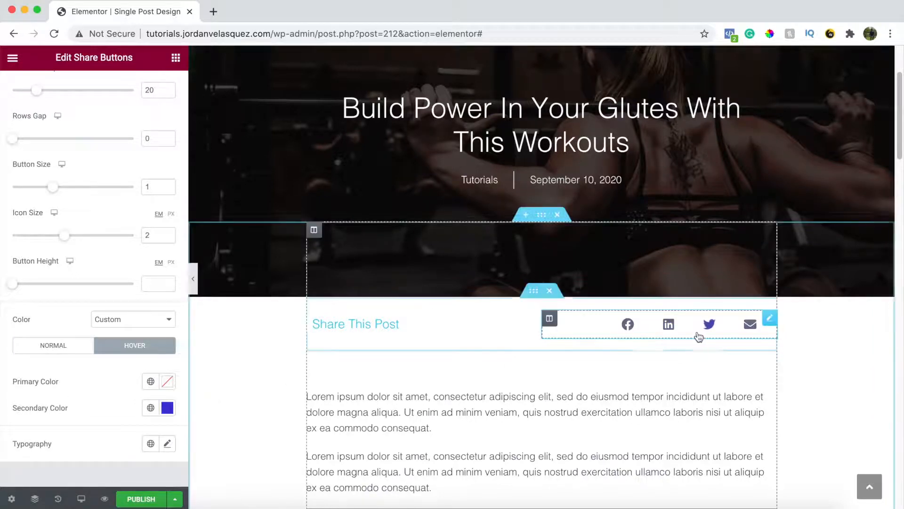
left_click(151, 408)
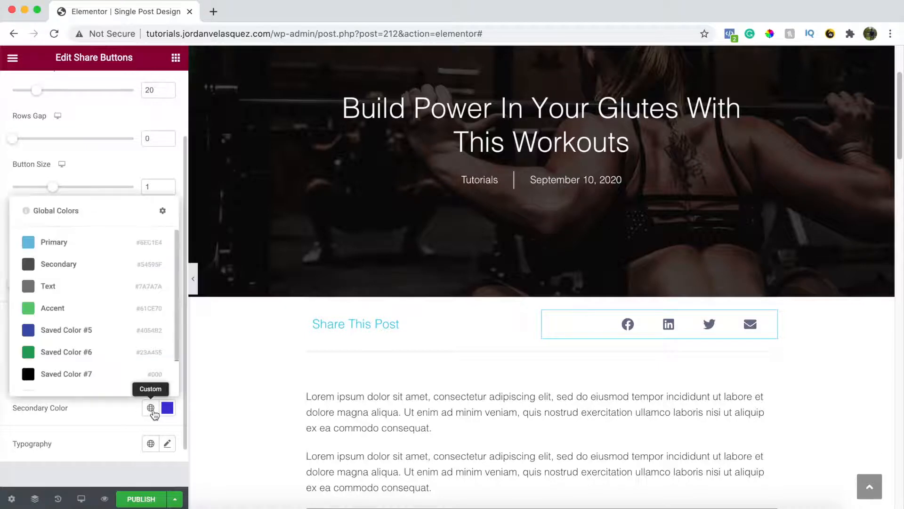
scroll(98, 333, "down", 2)
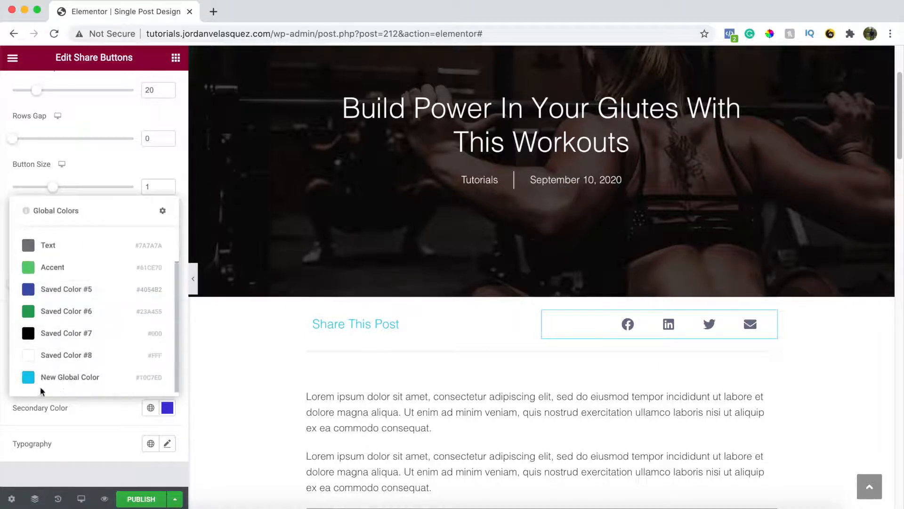
left_click(94, 377)
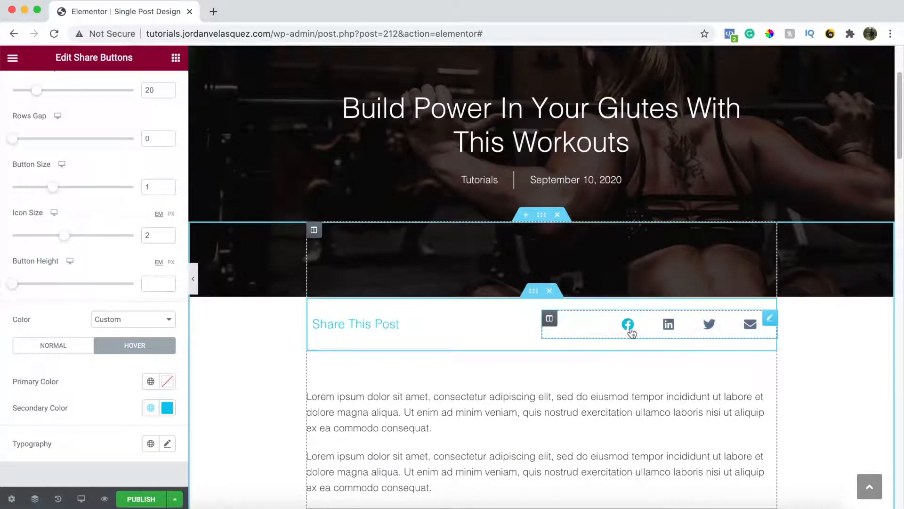
Step: Adjust the share buttons to a columns gap of 15, button size 1.2, icon size 2.1 and button height 2.8
scroll(43, 310, "up", 2)
scroll(44, 310, "up", 2)
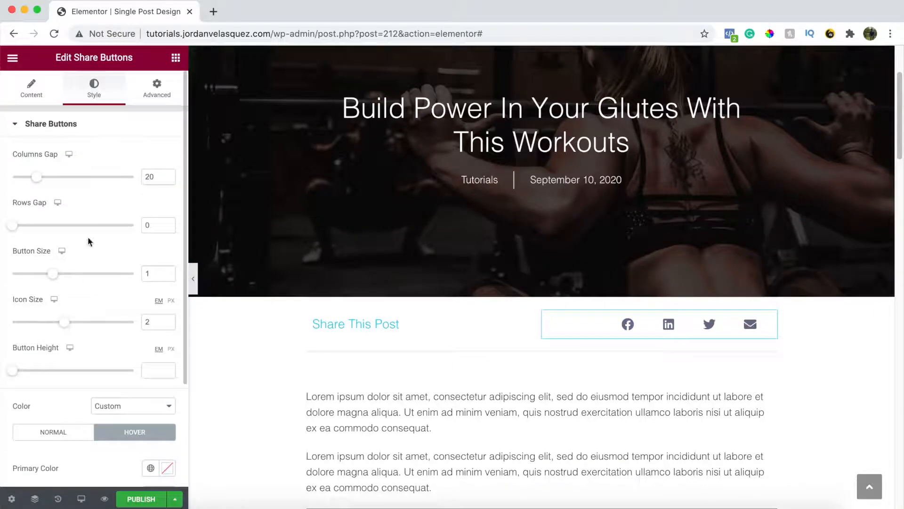
mouse_move(37, 185)
left_mouse_down()
mouse_move(67, 178)
mouse_move(32, 176)
left_mouse_up()
mouse_move(13, 231)
left_mouse_down()
mouse_move(41, 228)
mouse_move(12, 226)
left_mouse_up()
left_click_drag(53, 276, 74, 277)
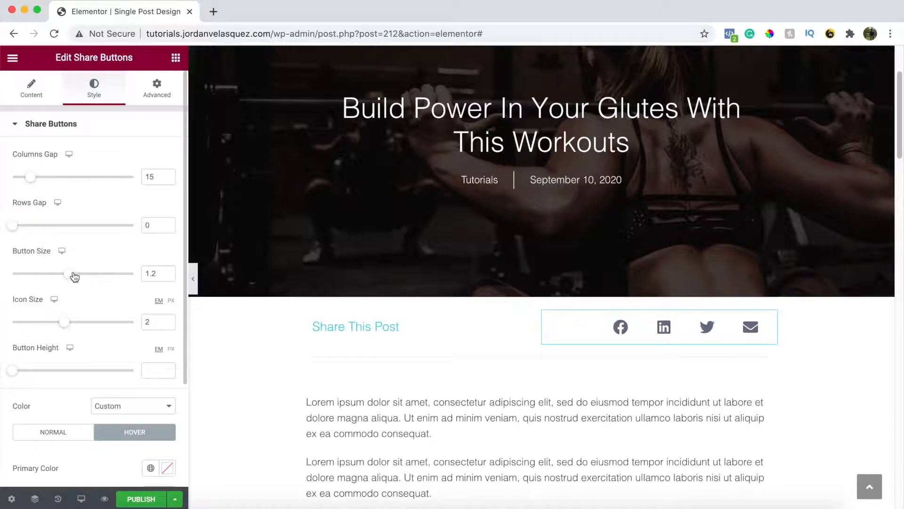
mouse_move(61, 326)
left_mouse_down()
mouse_move(95, 326)
mouse_move(66, 325)
left_mouse_up()
left_click_drag(15, 374, 50, 375)
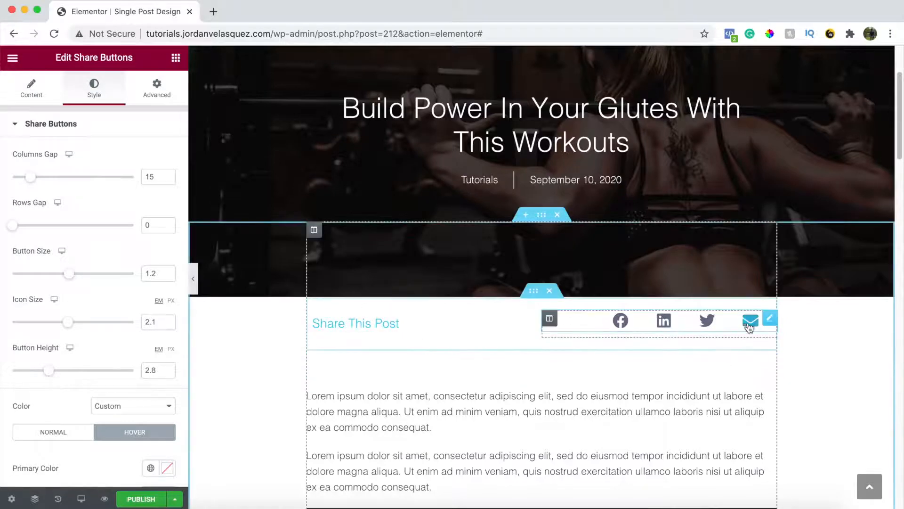
Step: Replace the share buttons' normal-state secondary color with the dark semi-transparent gray #191818C4
scroll(92, 317, "down", 1)
scroll(93, 317, "up", 1)
scroll(50, 402, "down", 6)
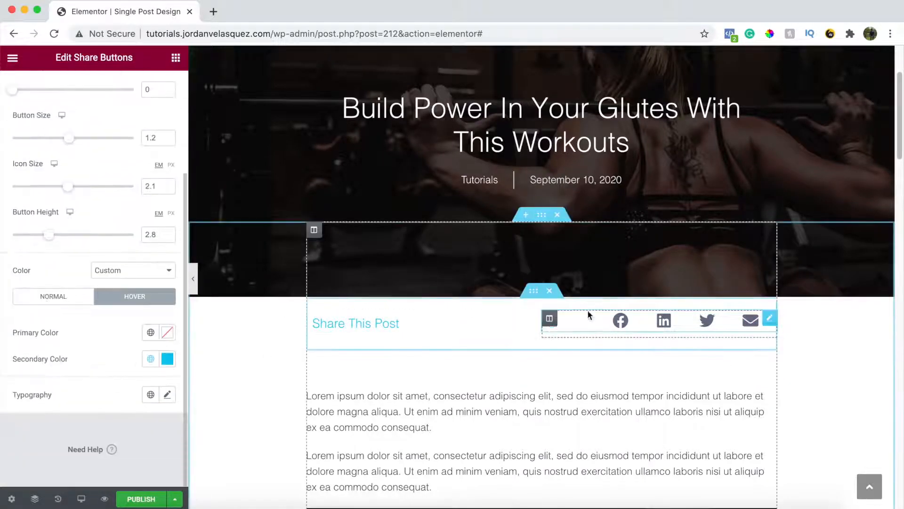
left_click(60, 302)
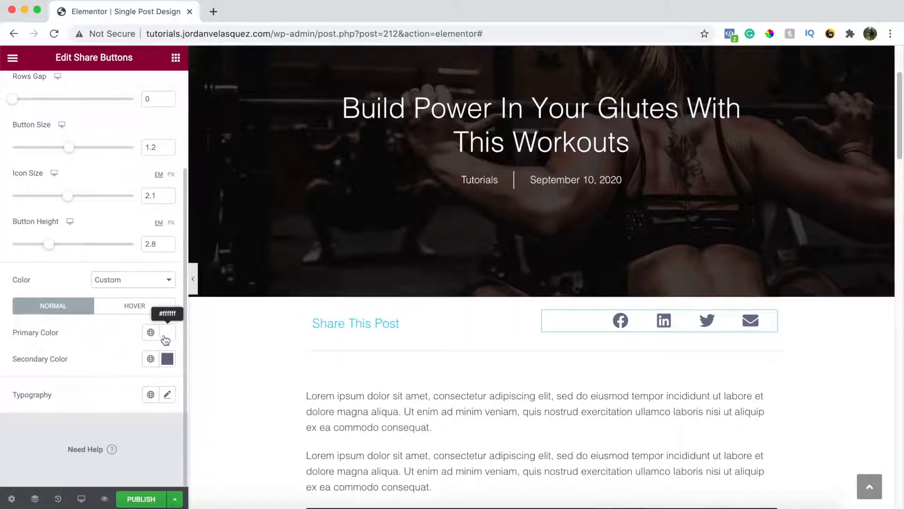
left_click(167, 359)
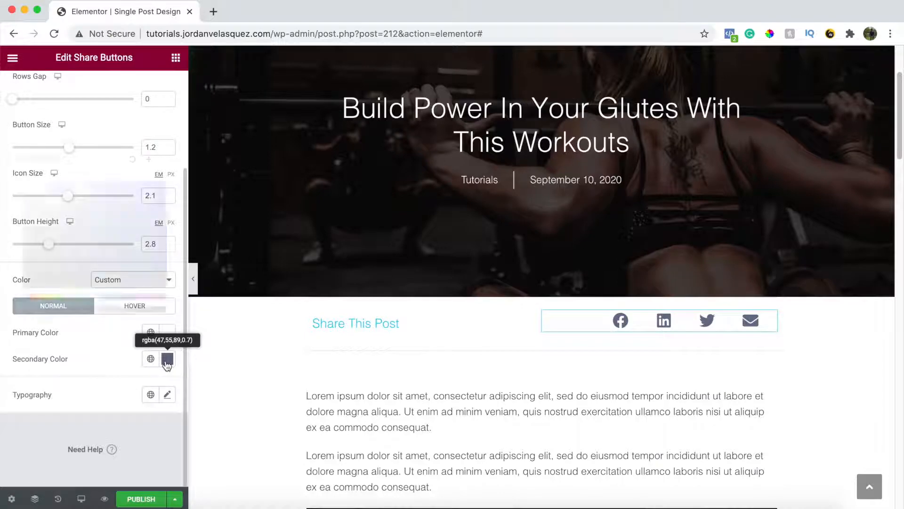
left_click_drag(56, 301, 134, 159)
left_click(132, 159)
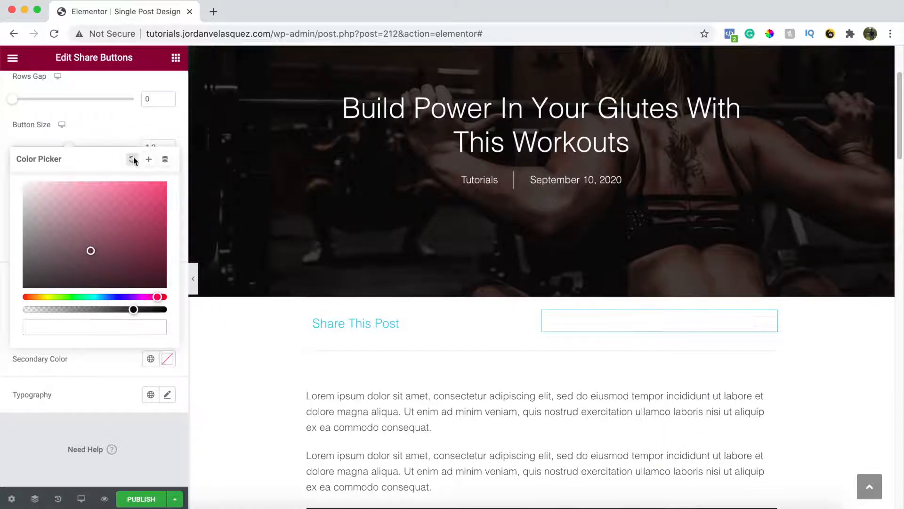
left_click_drag(91, 250, 28, 278)
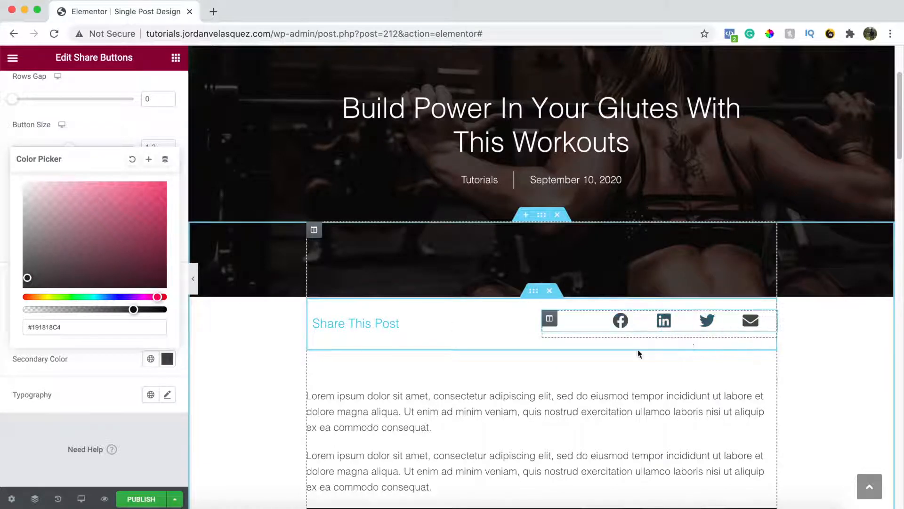
left_click(109, 353)
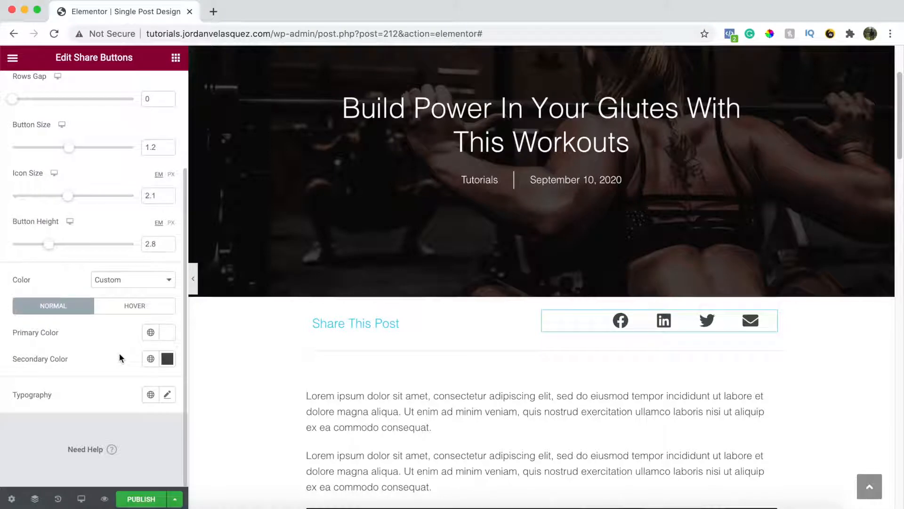
scroll(118, 358, "up", 3)
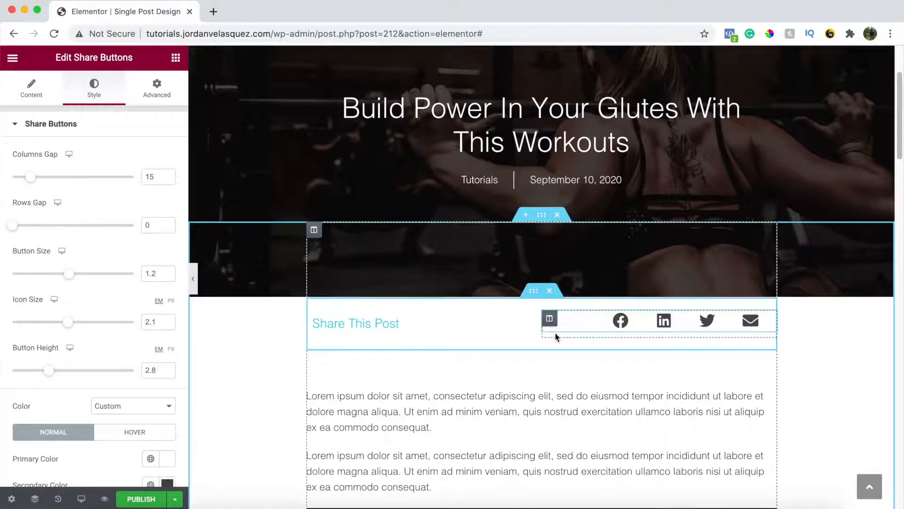
Step: Remove the background overlay image from the Subscribe To Our Newsletter inner section
scroll(504, 354, "down", 4)
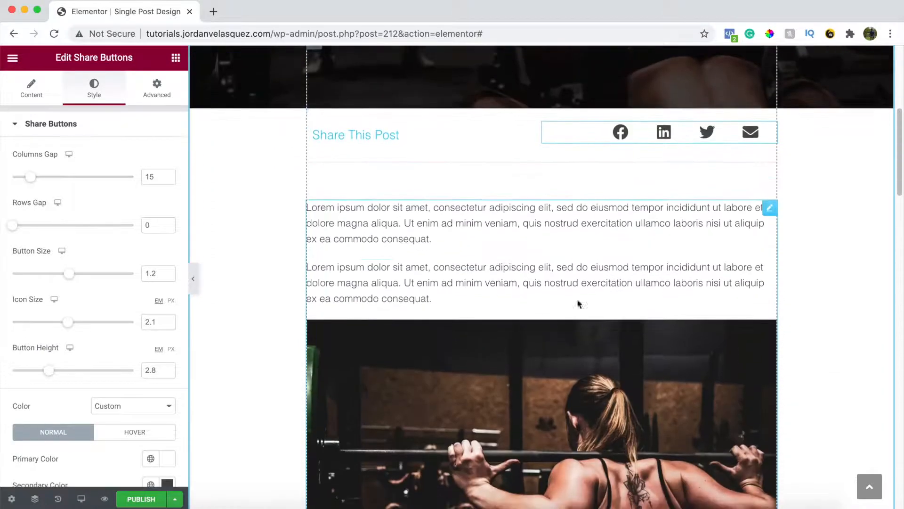
scroll(561, 282, "down", 10)
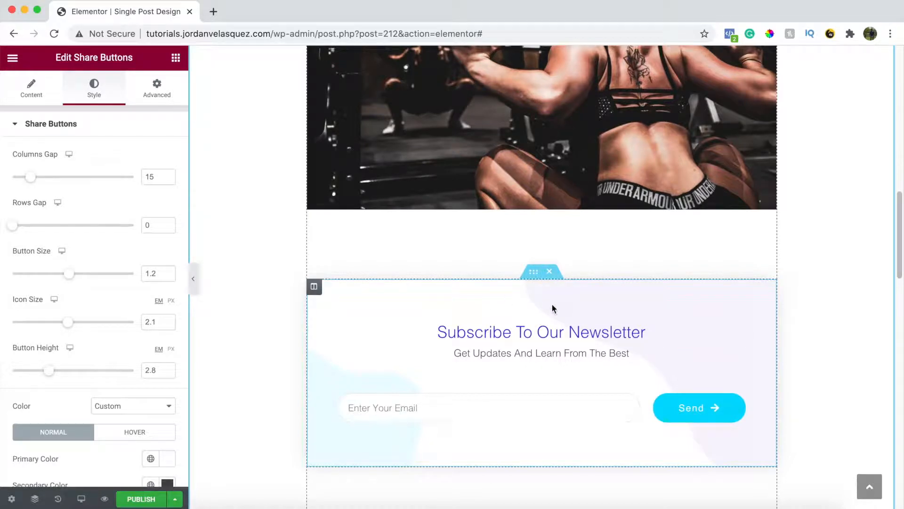
left_click(538, 273)
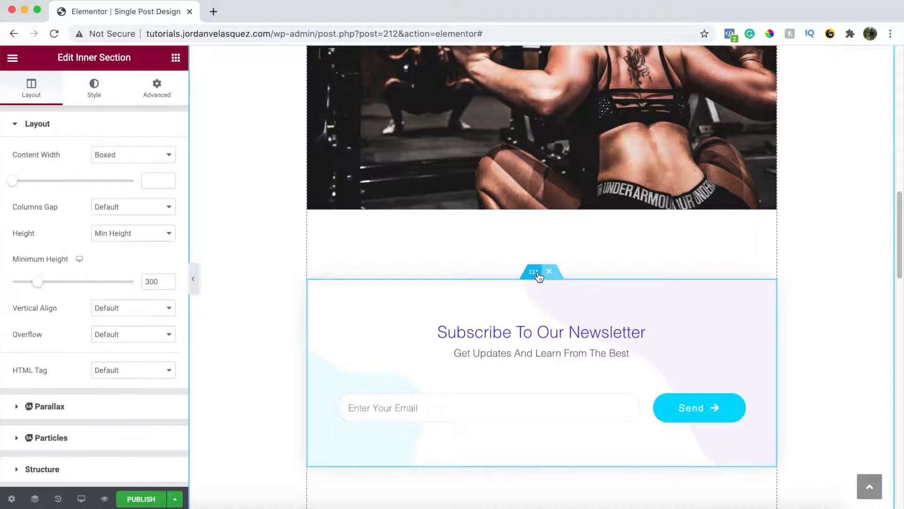
left_click(94, 95)
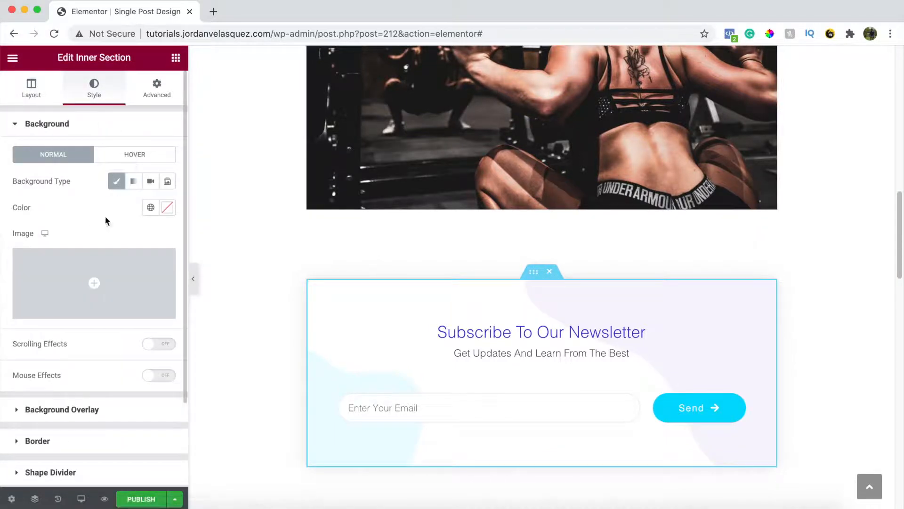
left_click(62, 410)
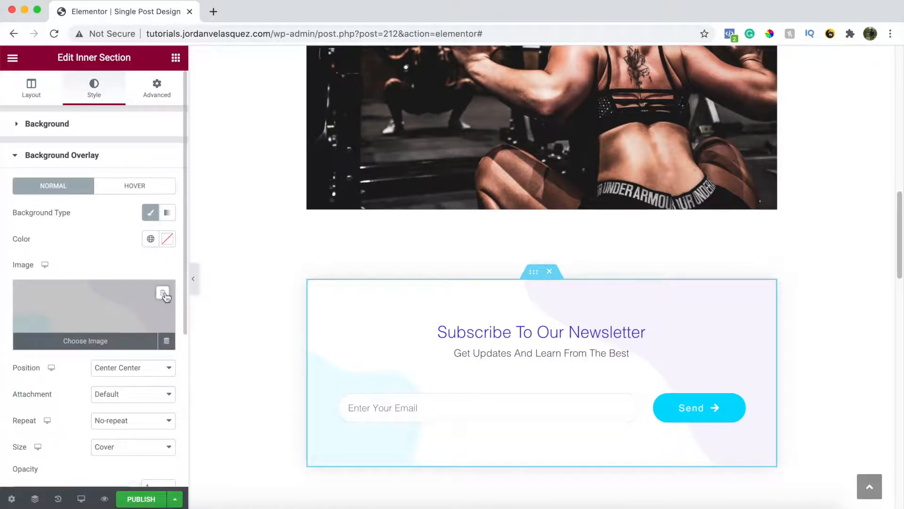
left_click(163, 293)
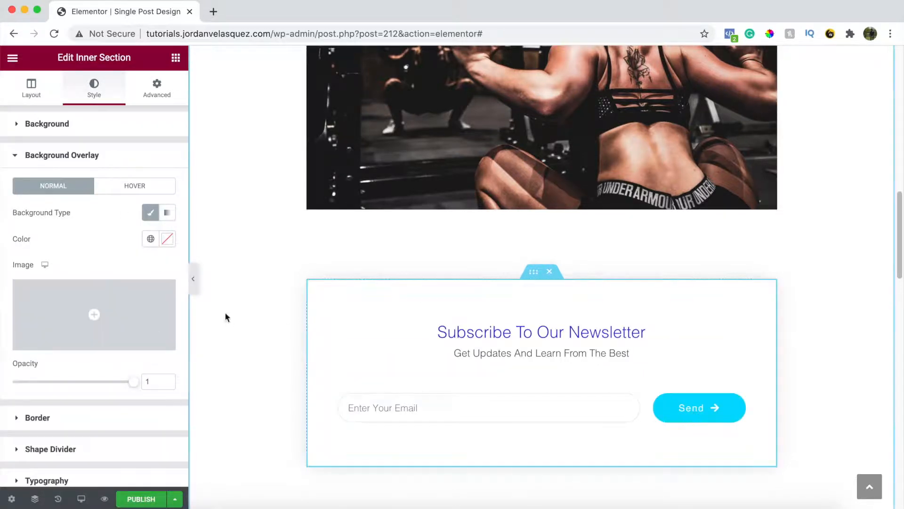
Step: Give the newsletter inner section a classic background in the near-black color #1E0D0D
left_click(79, 135)
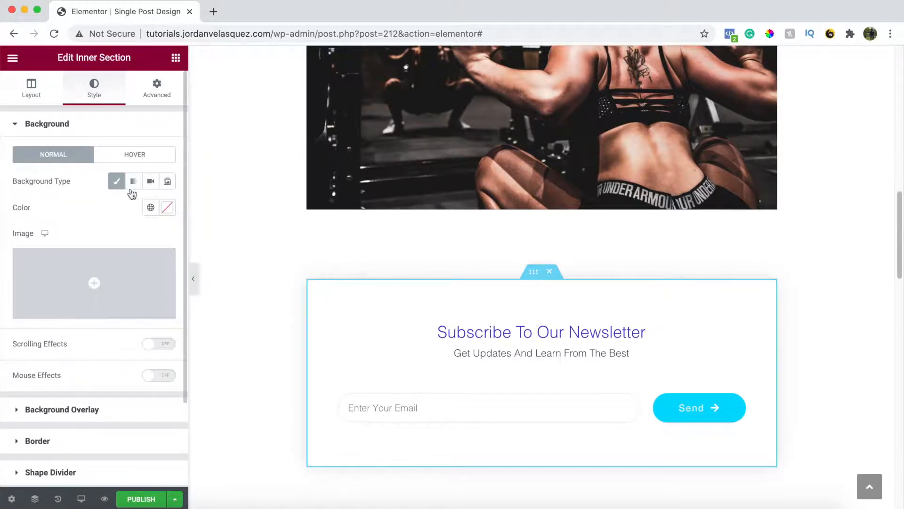
left_click(167, 207)
left_click(135, 283)
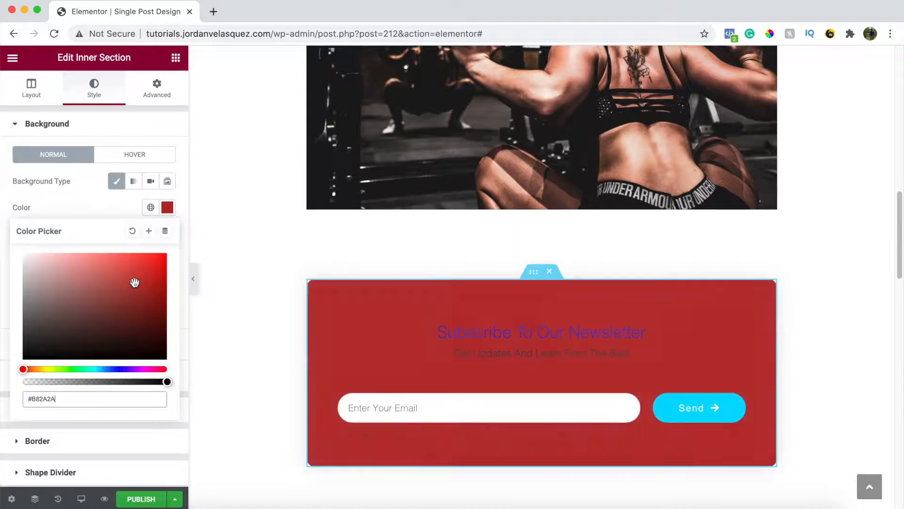
left_click_drag(138, 281, 102, 347)
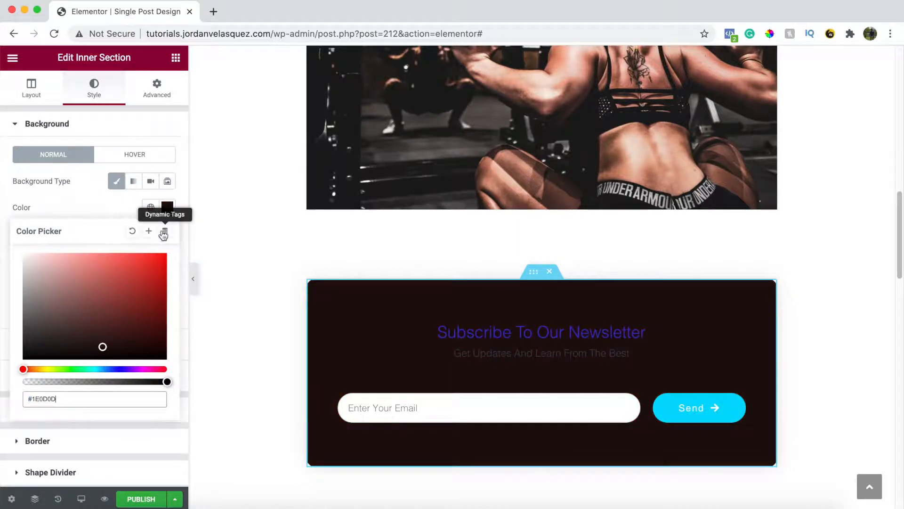
Step: Apply New Global Color (#10C7ED) as the background color of the newsletter inner section
left_click(150, 207)
scroll(54, 372, "down", 2)
left_click(55, 400)
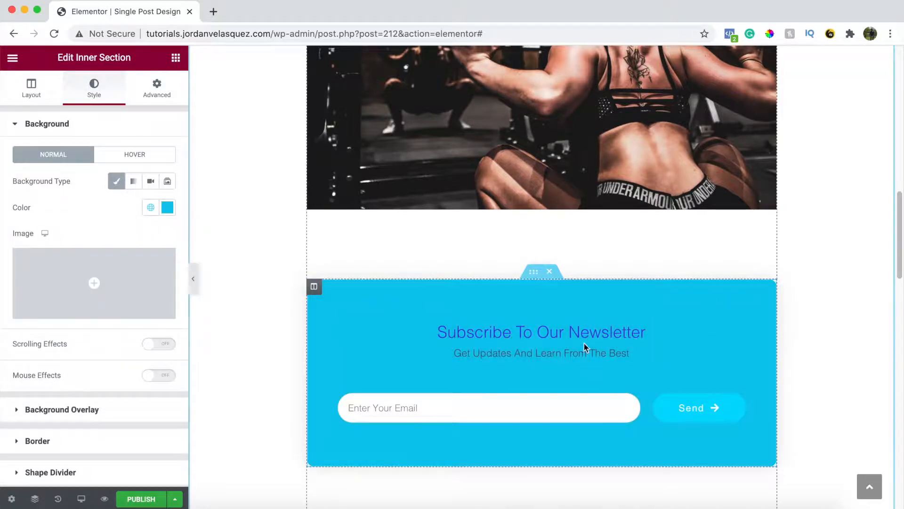
Step: Delete the Subscribe To Our Newsletter inner section, including its email form, from the template
scroll(580, 347, "down", 2)
scroll(572, 346, "down", 1)
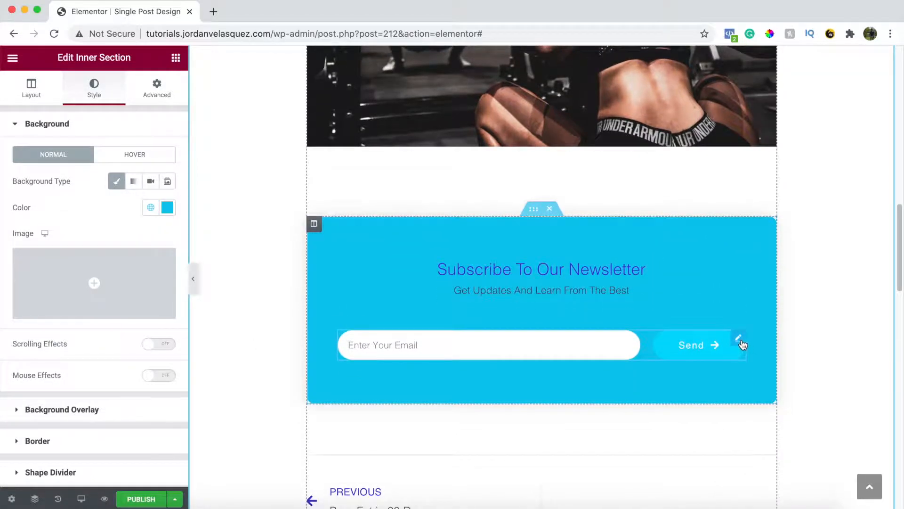
left_click(738, 338)
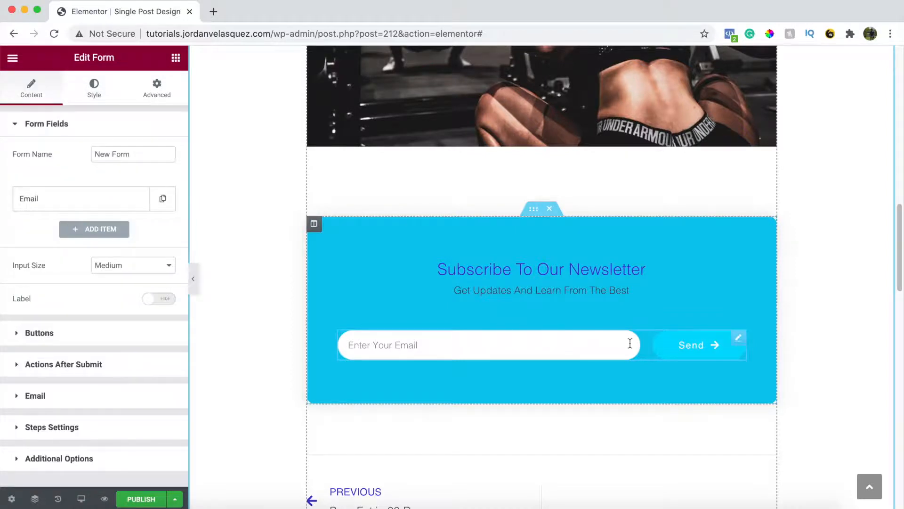
scroll(630, 344, "down", 2)
scroll(629, 347, "up", 3)
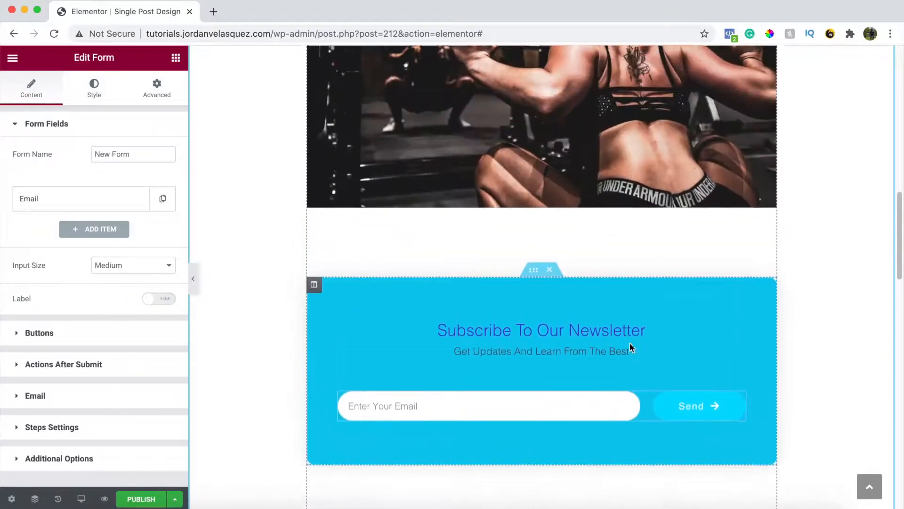
left_click(550, 272)
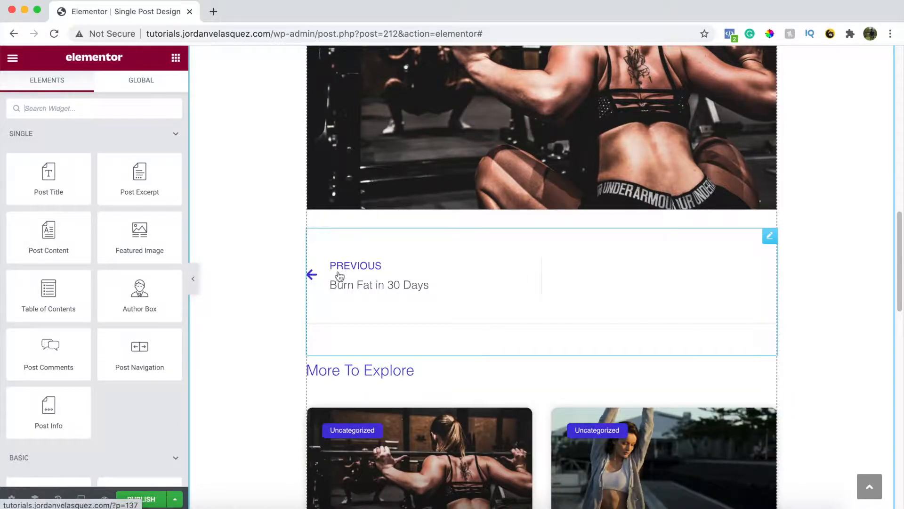
Step: Try the Caret arrows type on the Post Navigation widget and switch it back to Arrow
scroll(524, 414, "down", 3)
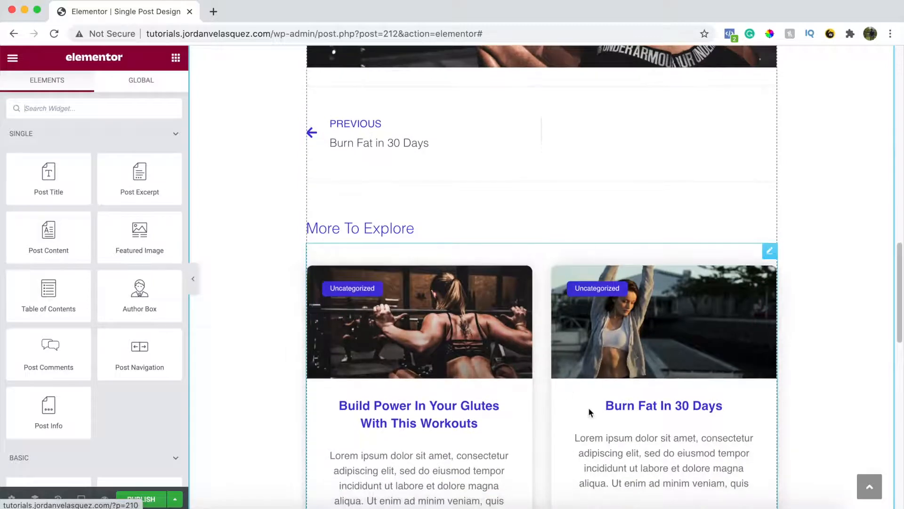
scroll(589, 412, "down", 4)
scroll(589, 412, "up", 7)
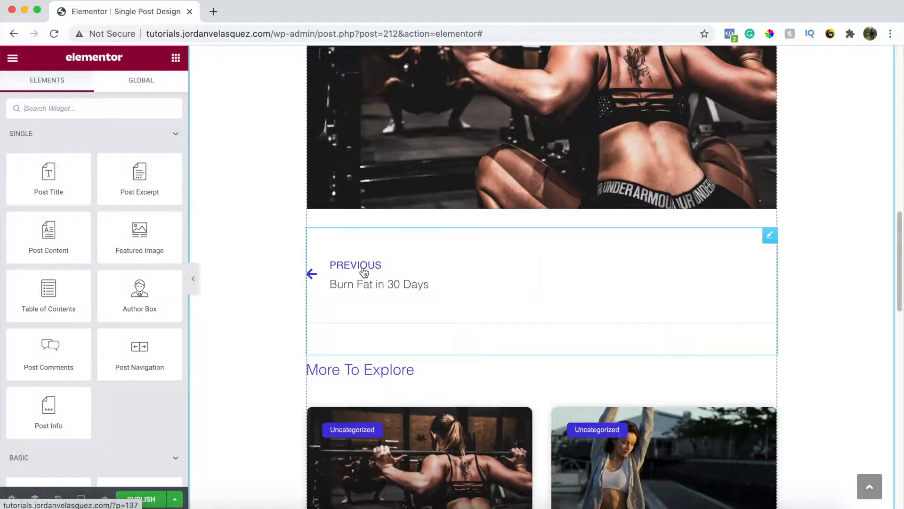
left_click(769, 238)
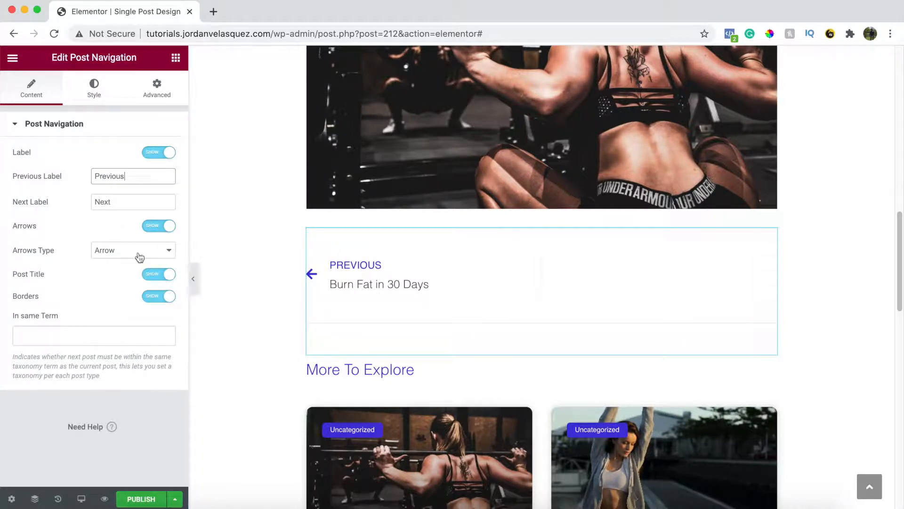
left_click(139, 256)
left_click(135, 240)
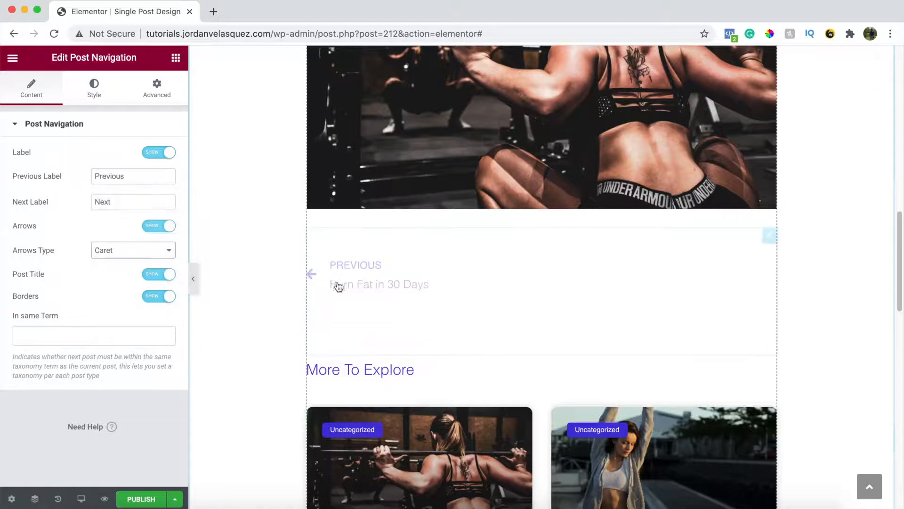
left_click(125, 250)
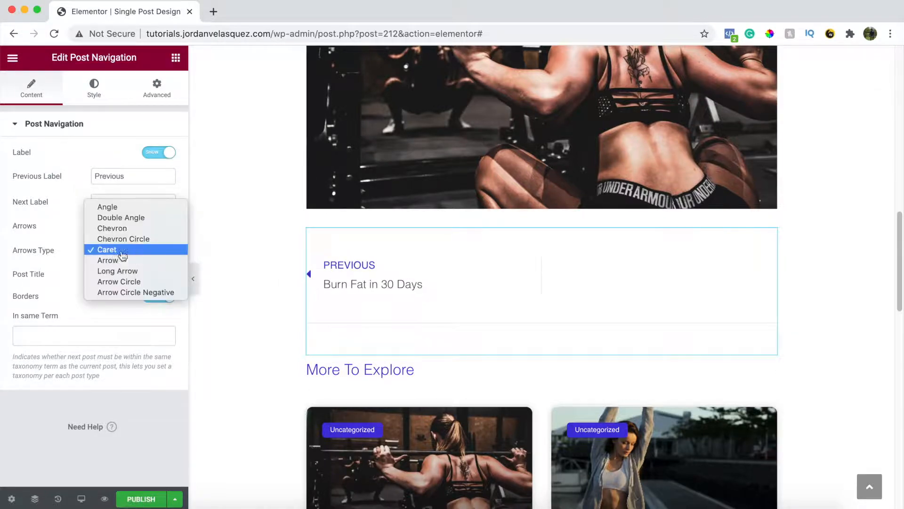
left_click(121, 260)
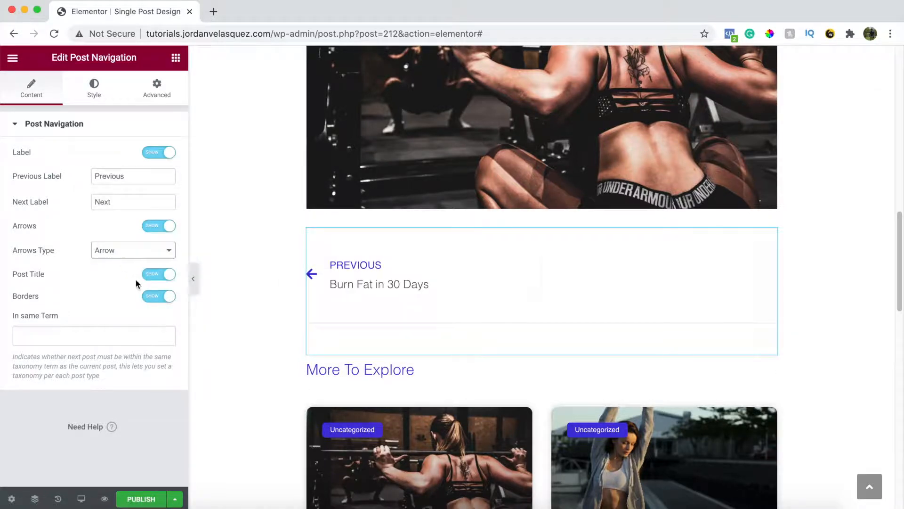
Step: Set the post navigation label's normal-state color to New Global Color
left_click(99, 101)
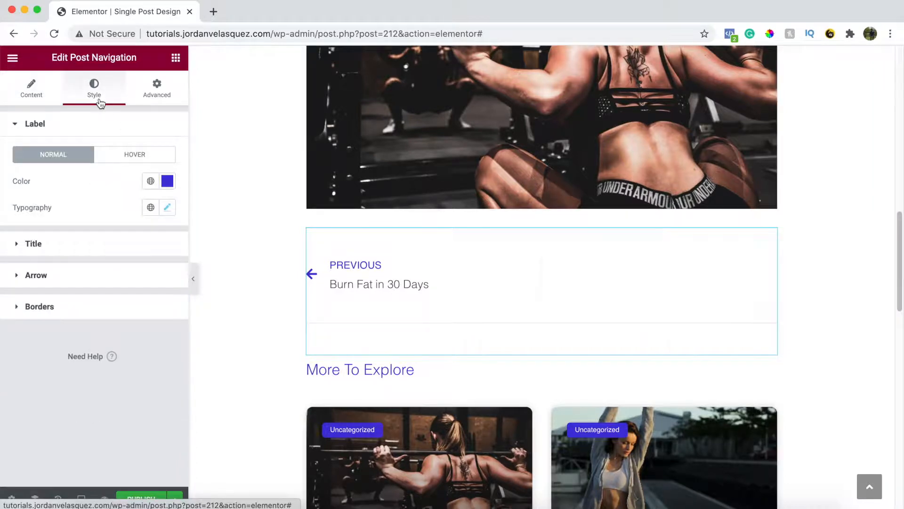
left_click(155, 184)
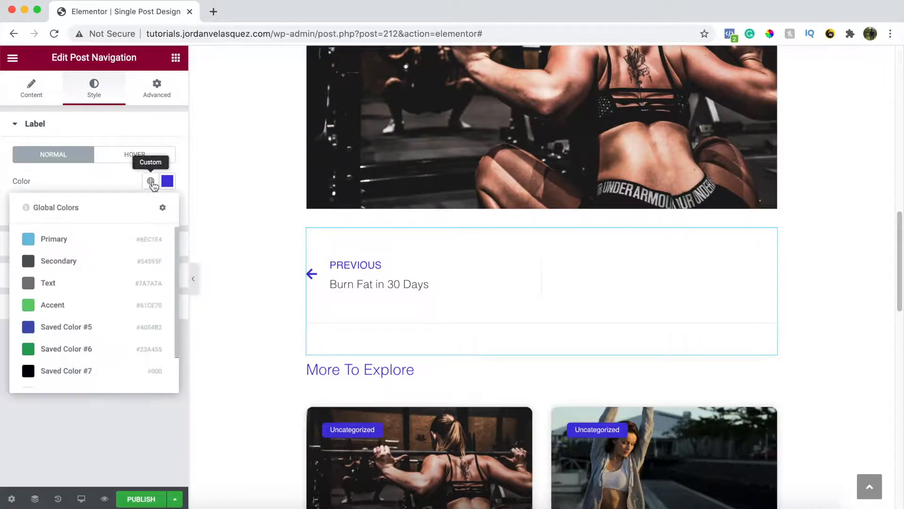
scroll(61, 296, "down", 2)
left_click(51, 371)
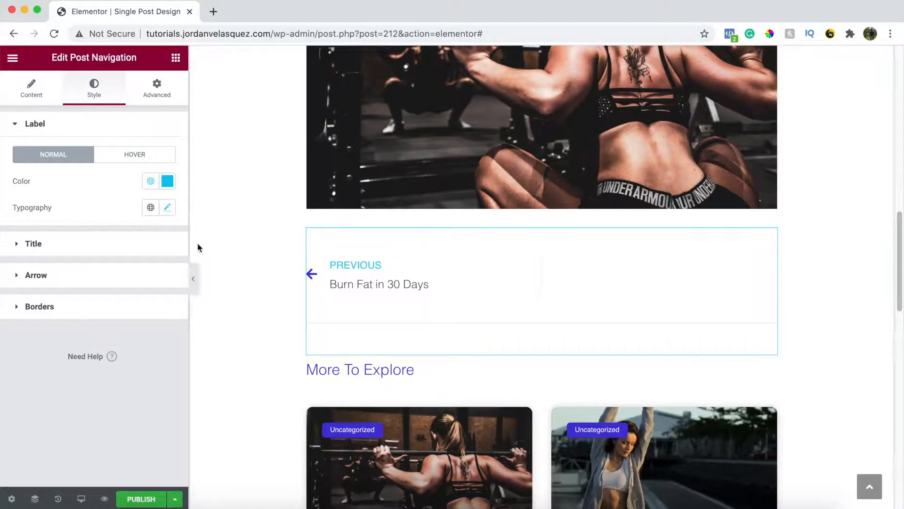
Step: Set the post navigation arrow's normal-state color to New Global Color
left_click(36, 275)
left_click(151, 244)
scroll(81, 316, "down", 2)
left_click(45, 434)
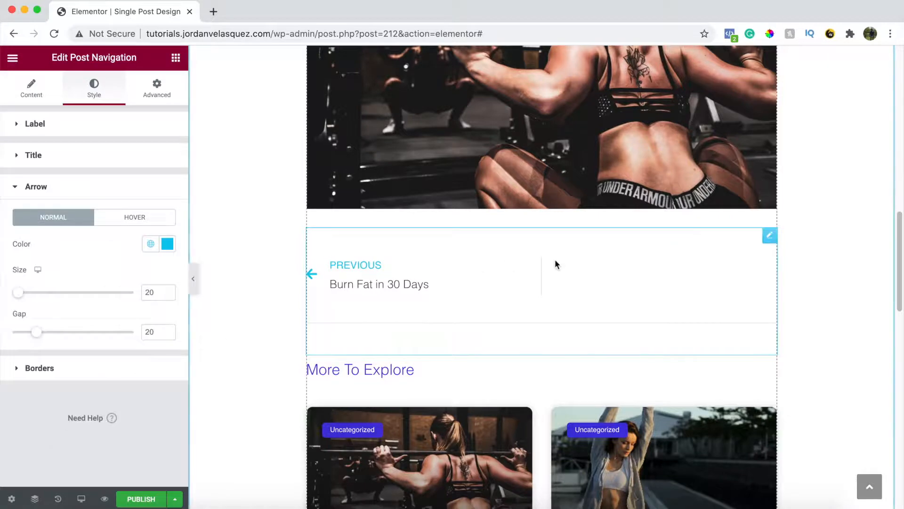
Step: Replace the More To Explore heading's title text with "Read More"
scroll(554, 264, "down", 3)
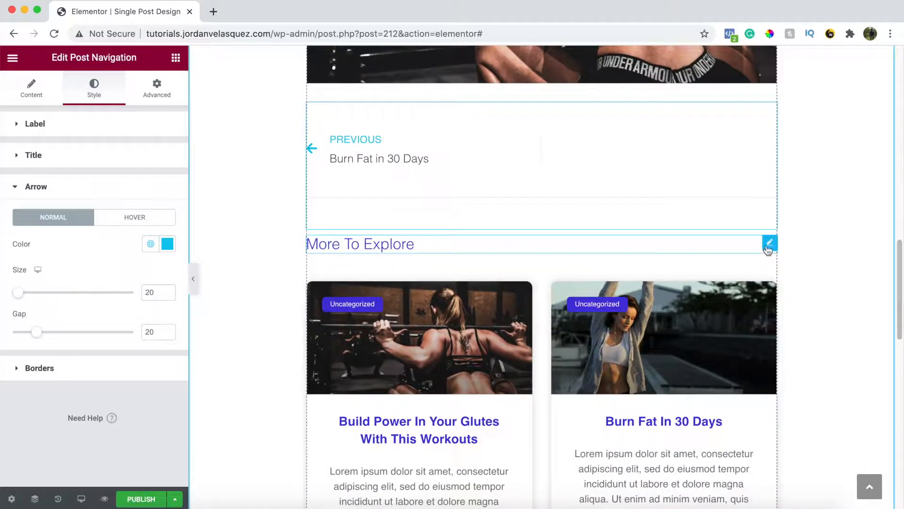
left_click(770, 243)
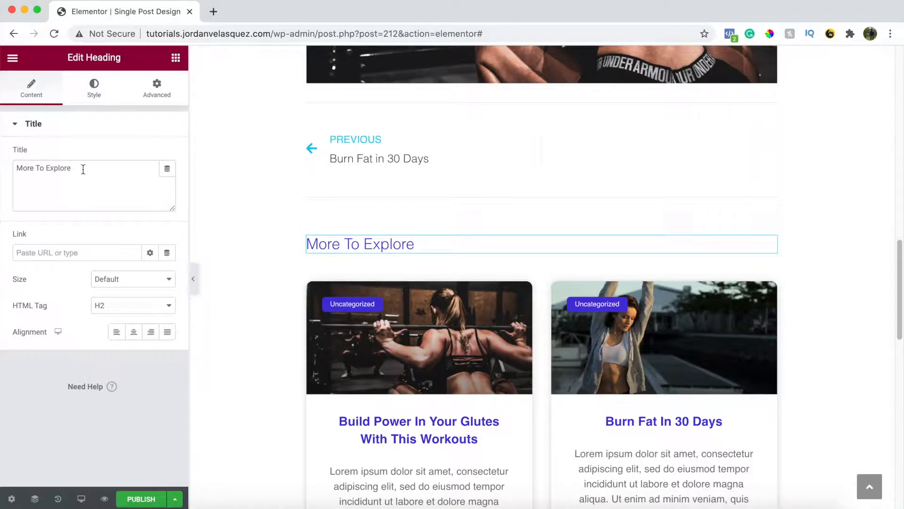
left_click_drag(83, 169, 5, 173)
type("rE")
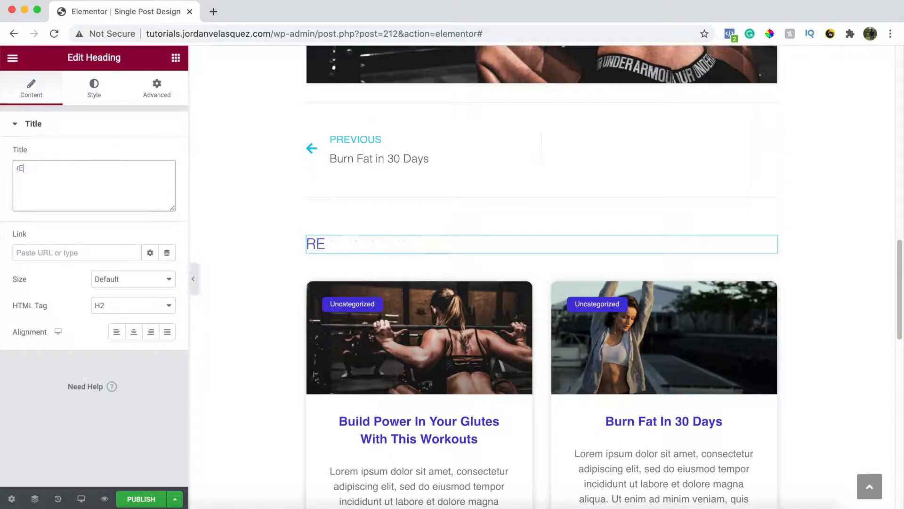
type("ad Morfe")
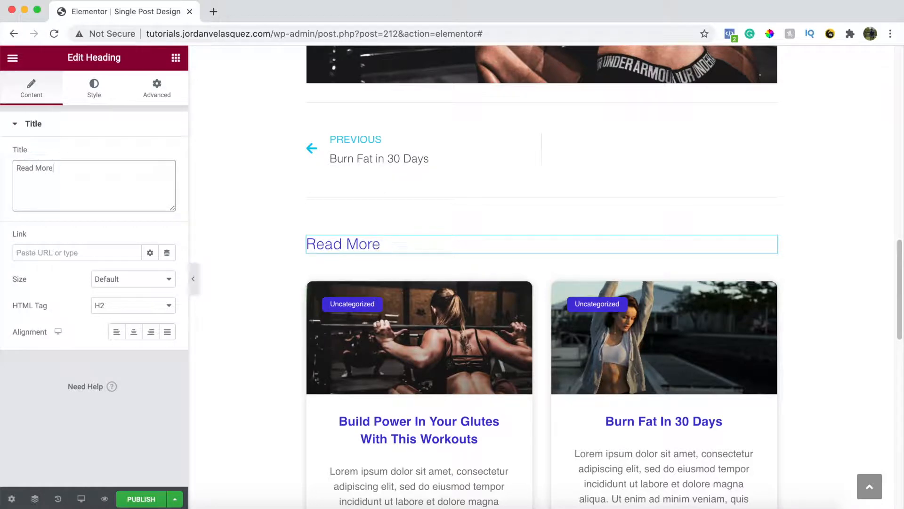
Step: Set the Read More heading's text color to New Global Color
left_click(94, 87)
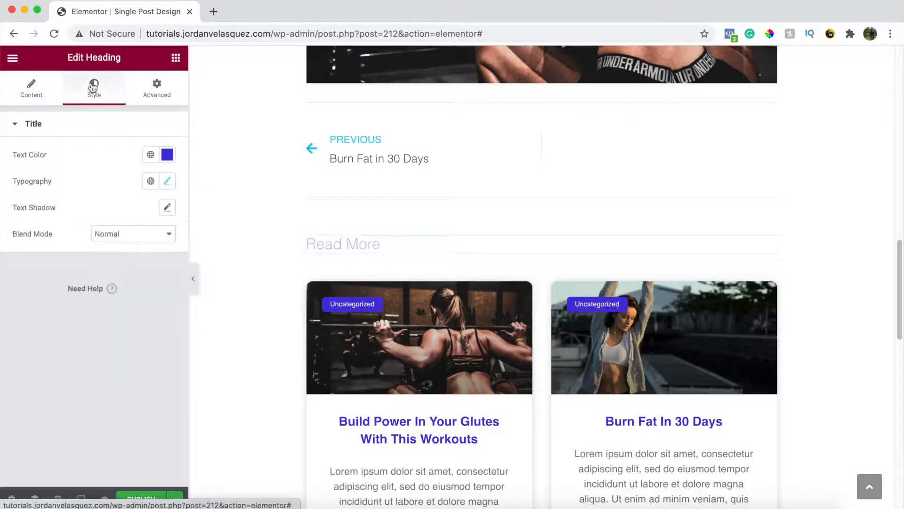
left_click(151, 154)
scroll(70, 282, "down", 2)
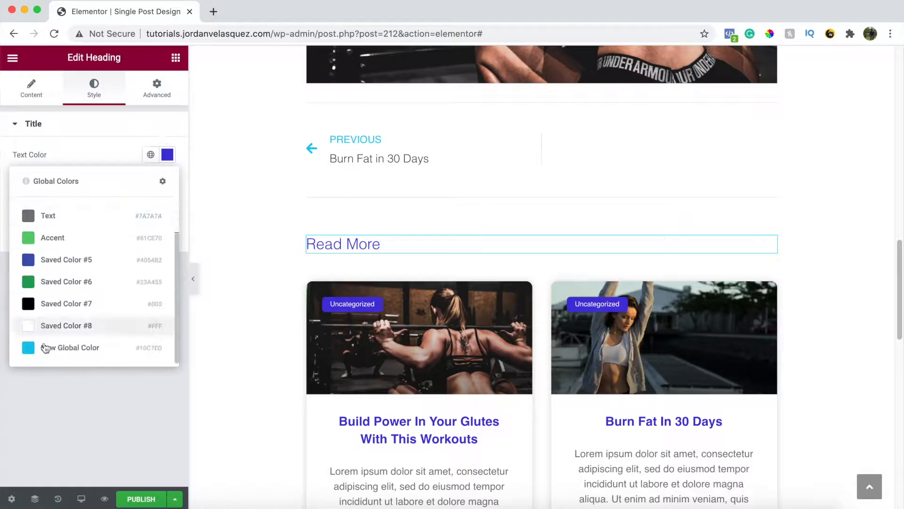
left_click(44, 348)
Step: Try 3 columns and 3 posts per page in the Posts widget under Read More, and return both to 2
scroll(659, 283, "down", 3)
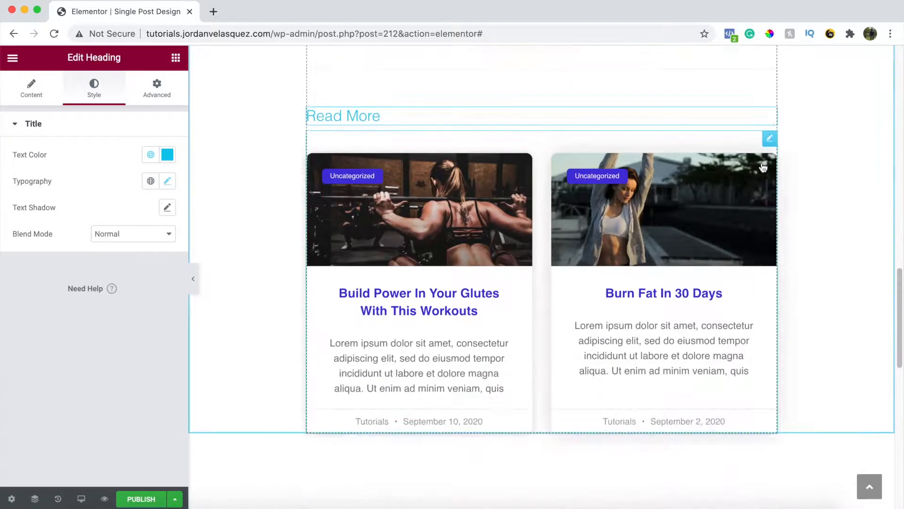
left_click(769, 139)
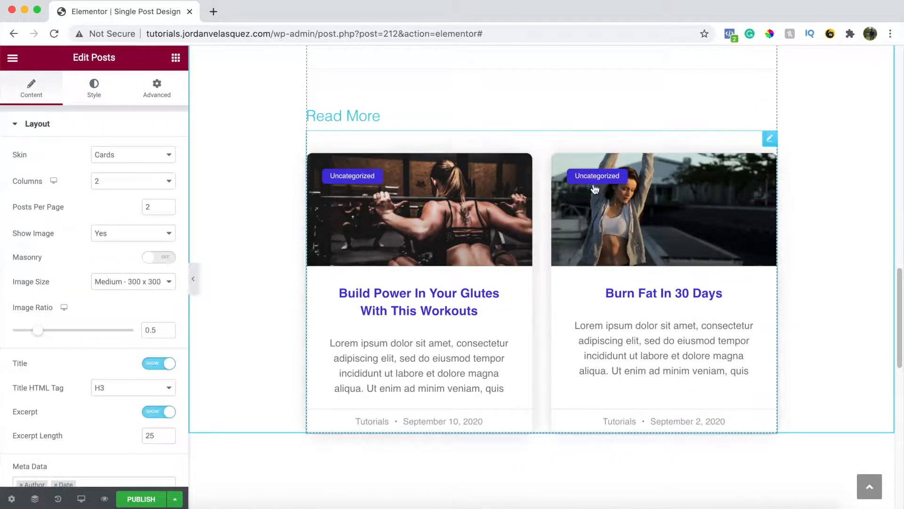
left_click(109, 184)
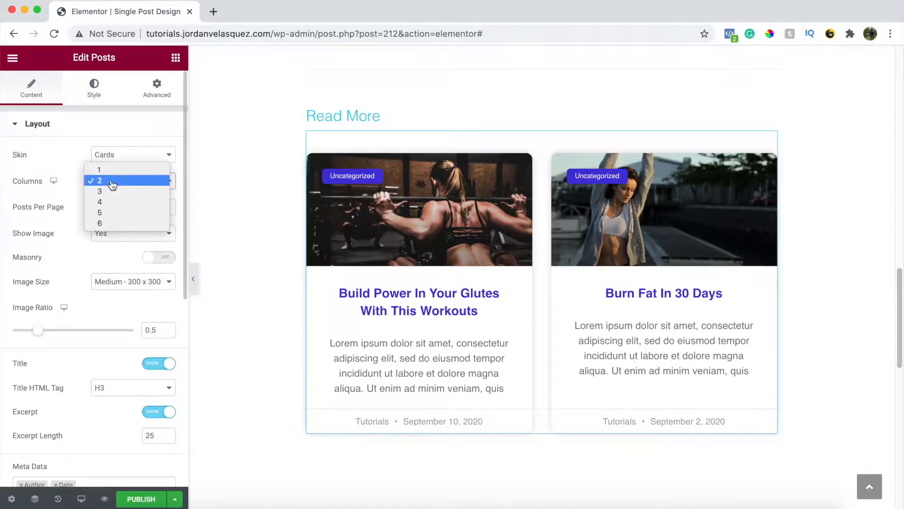
left_click(109, 192)
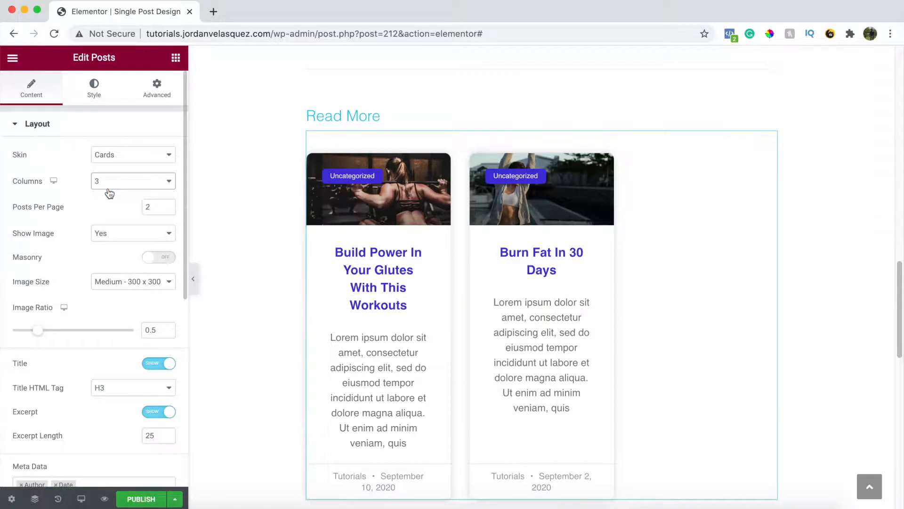
left_click(168, 206)
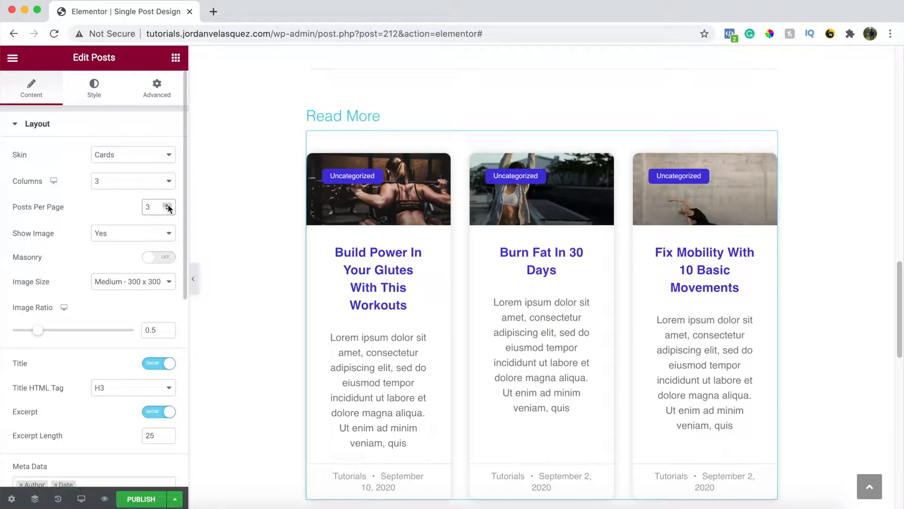
left_click(168, 210)
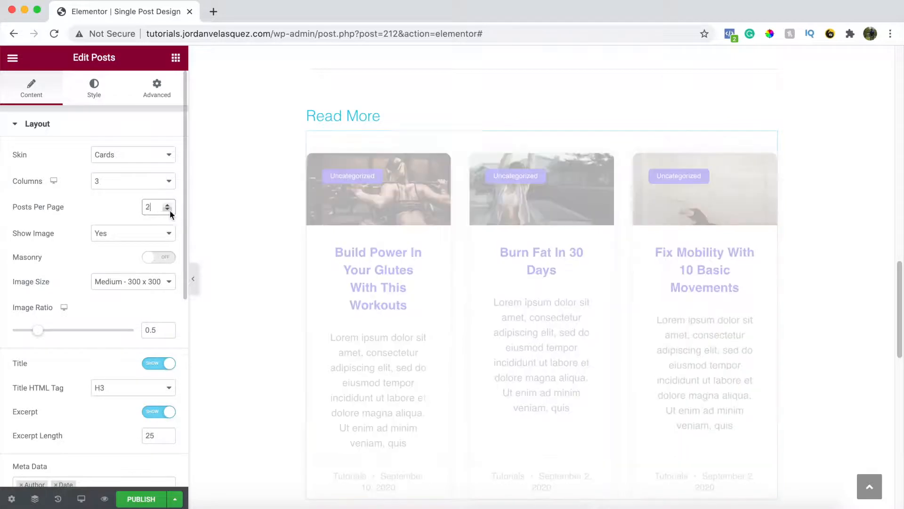
left_click(167, 179)
left_click(158, 170)
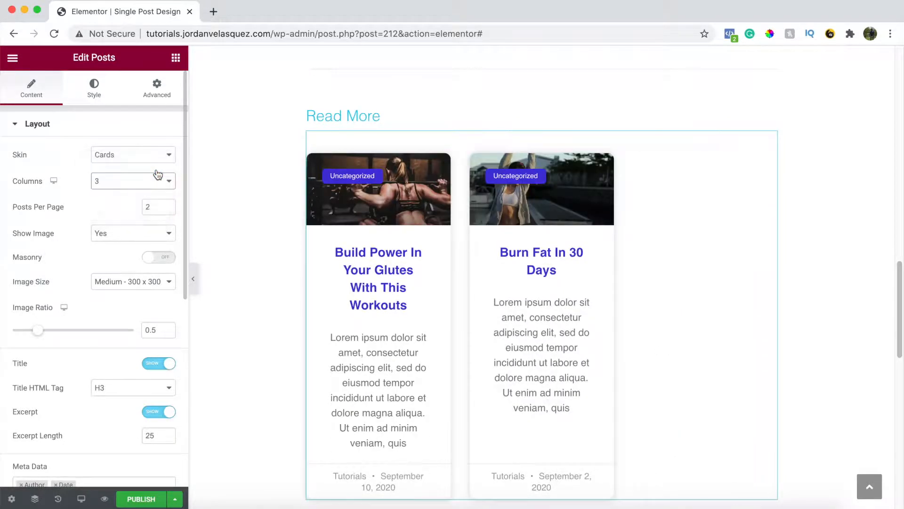
Step: Hide the category badge on the post cards in the Posts widget
scroll(81, 244, "down", 5)
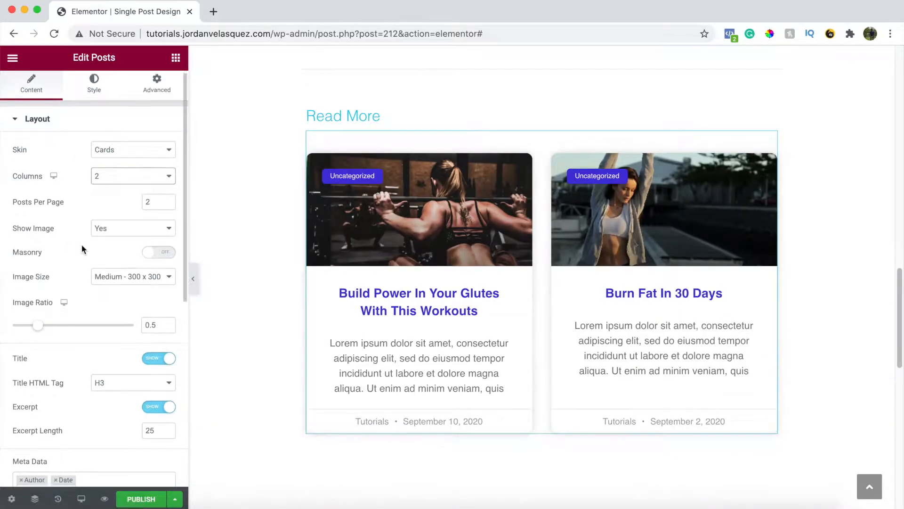
scroll(82, 249, "down", 4)
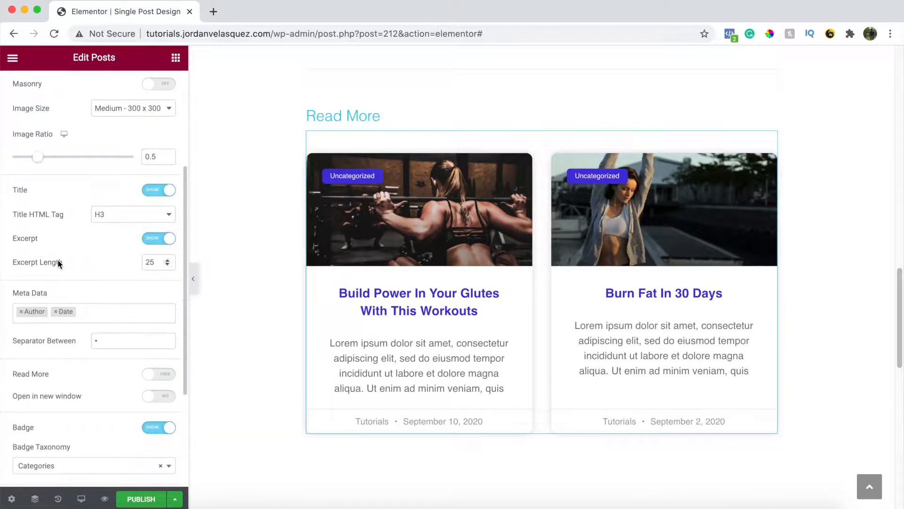
scroll(61, 266, "down", 4)
scroll(45, 324, "down", 1)
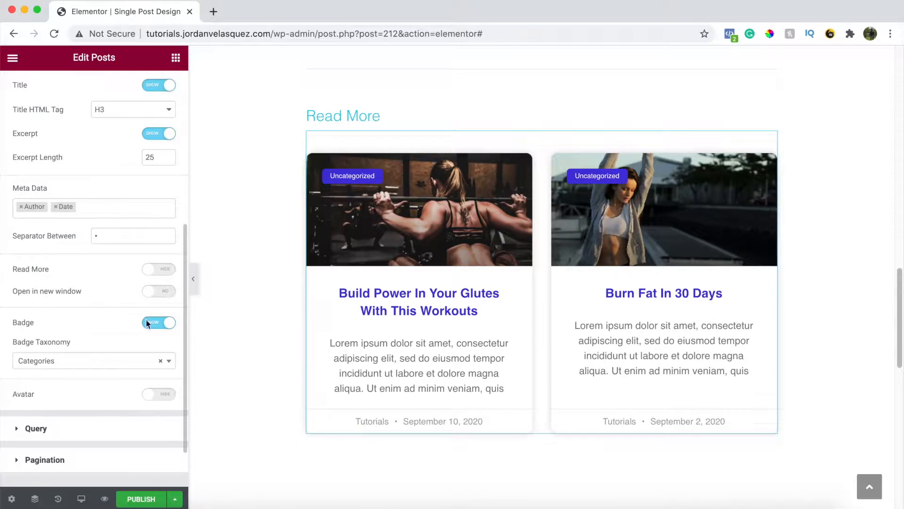
left_click(163, 322)
scroll(91, 347, "down", 1)
scroll(41, 381, "up", 14)
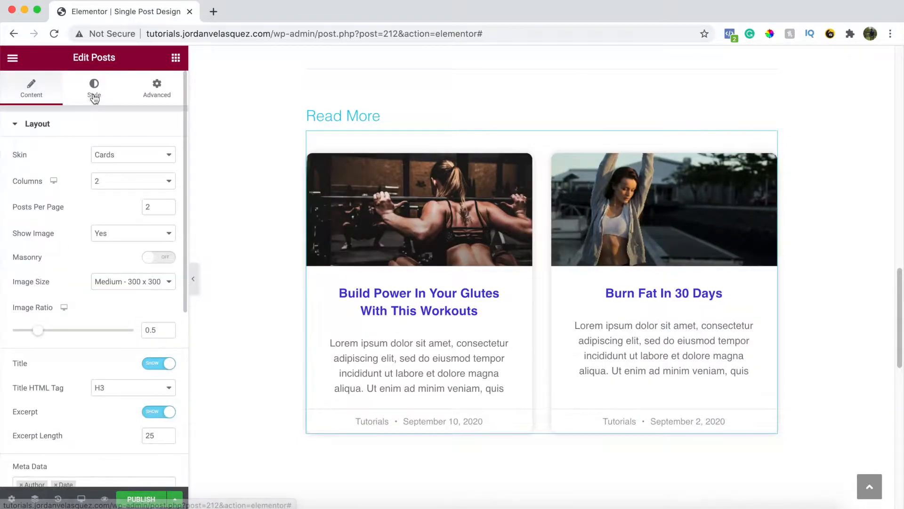
Step: Set the post cards' title color to New Global Color in the Posts widget's content styling
left_click(94, 96)
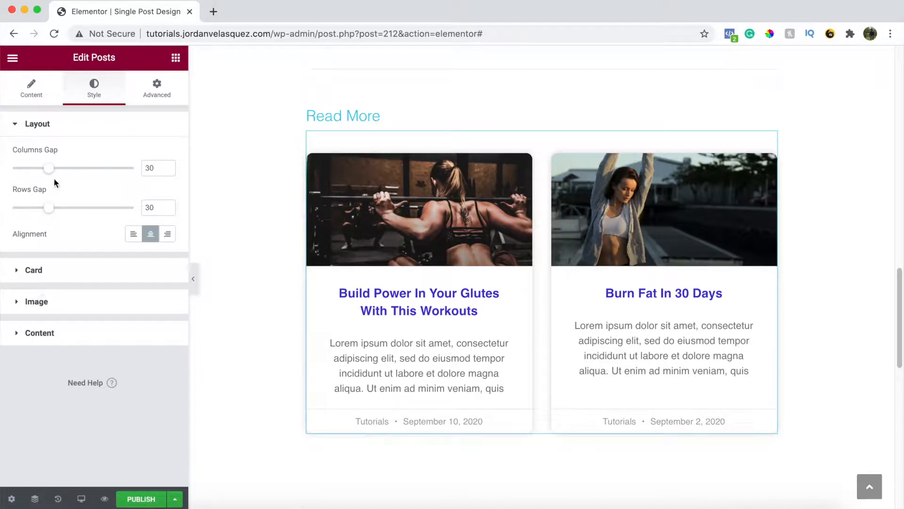
left_click(39, 333)
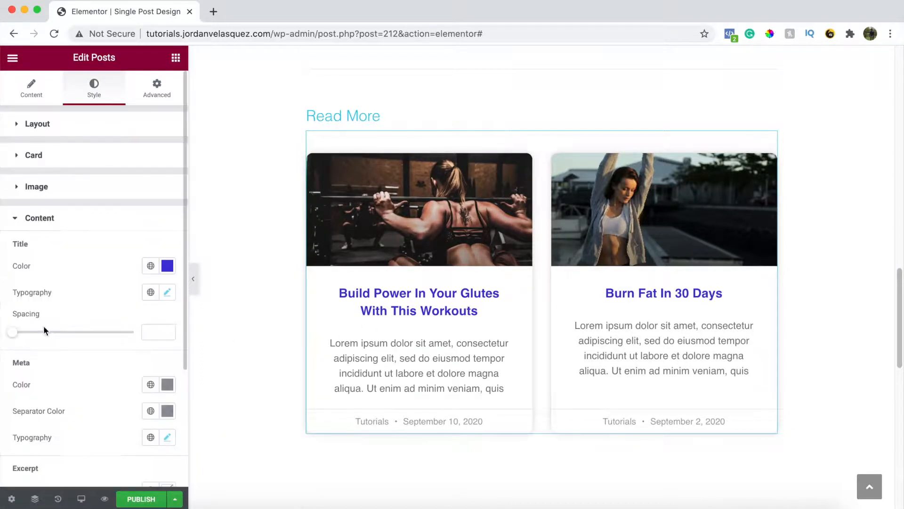
left_click(158, 271)
scroll(63, 380, "down", 2)
left_click(62, 475)
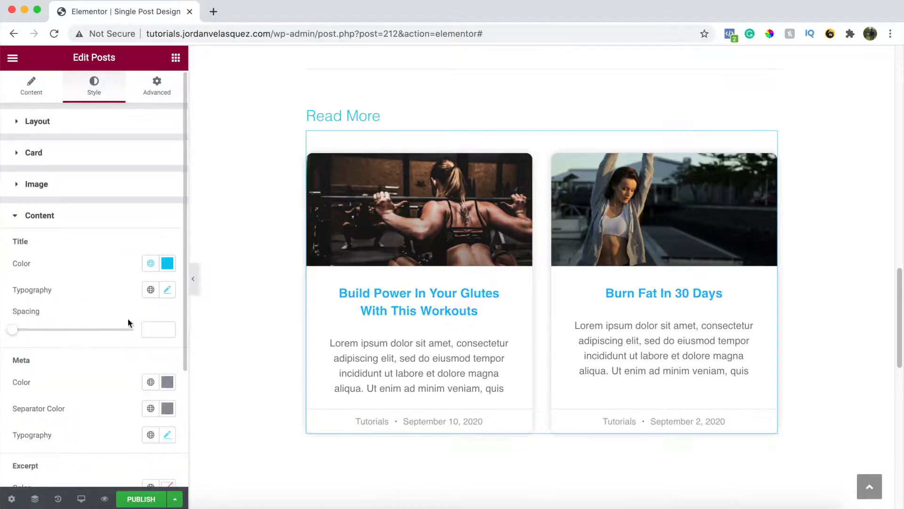
Step: Delete the blue "Do You Want To Boost Your Business?" section below the related posts
scroll(570, 325, "down", 8)
scroll(578, 327, "down", 3)
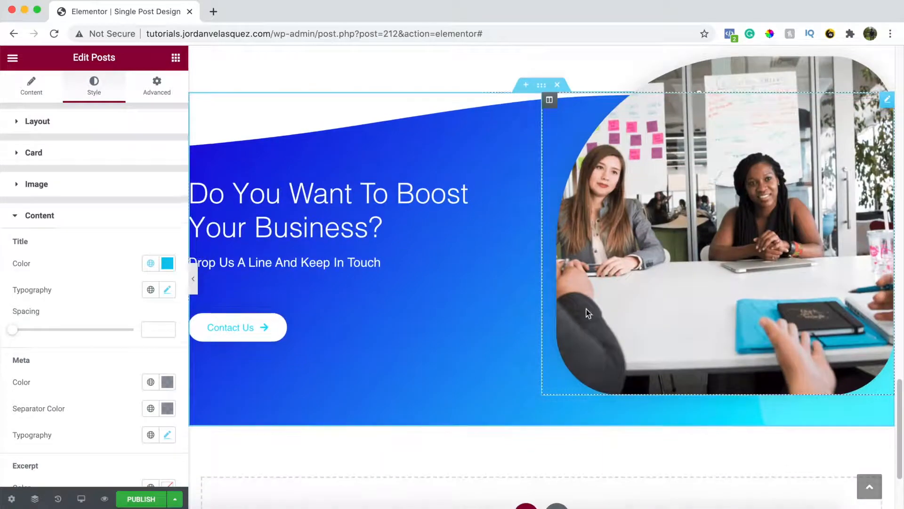
left_click(557, 86)
scroll(498, 319, "up", 10)
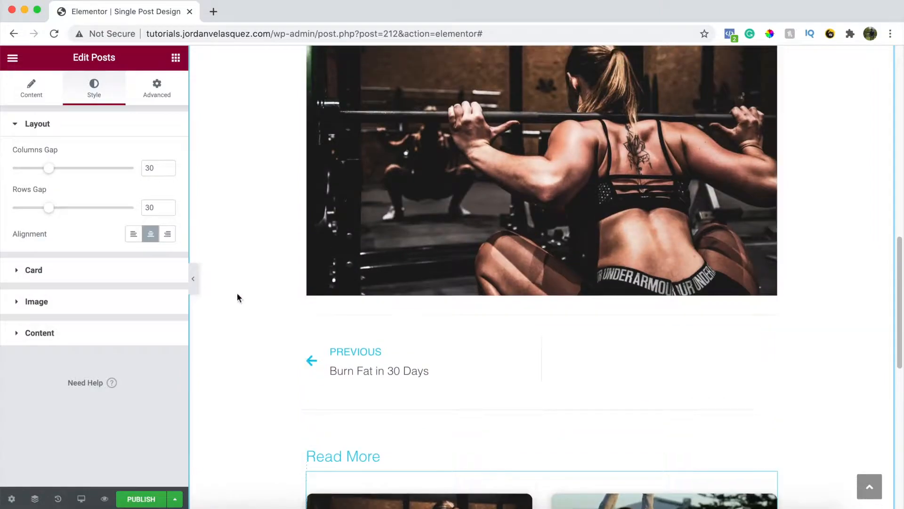
Step: Set the bottom margin of the section holding the share buttons, post content and related posts to 100 px
left_click(193, 279)
scroll(504, 301, "down", 6)
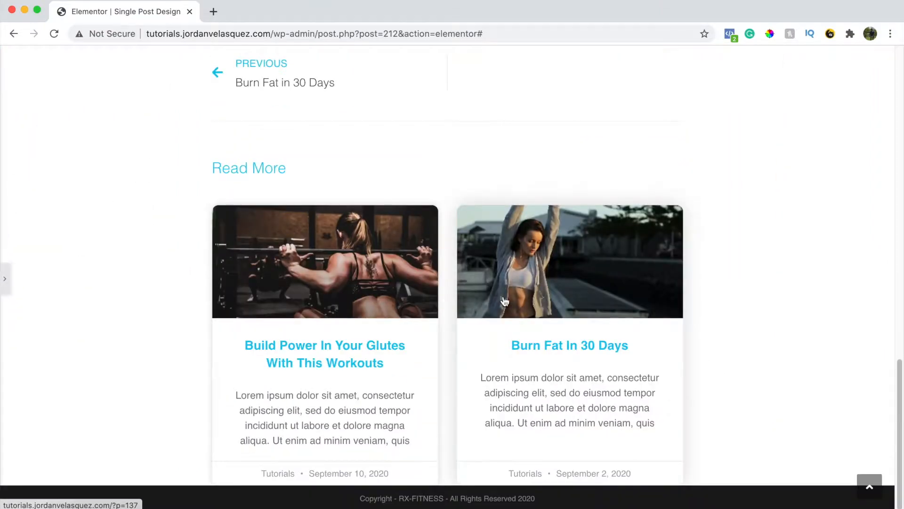
scroll(504, 301, "up", 2)
scroll(506, 330, "down", 2)
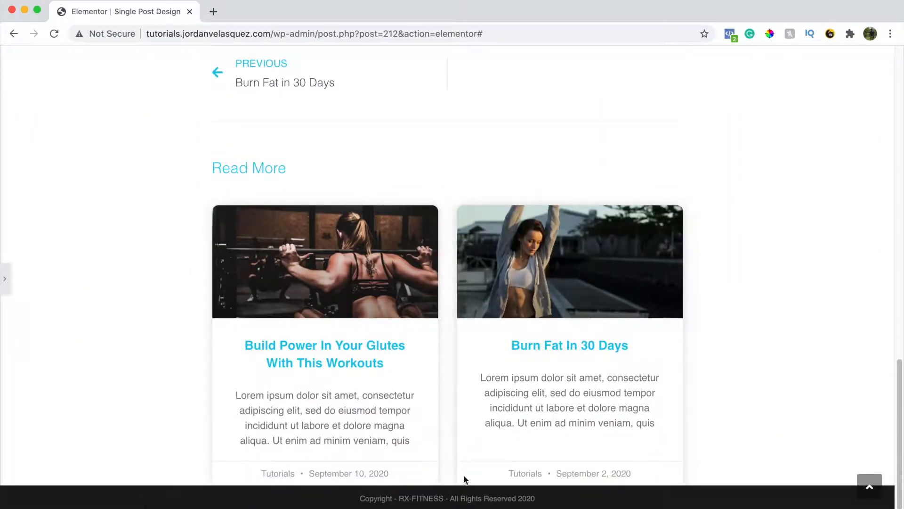
left_click(8, 285)
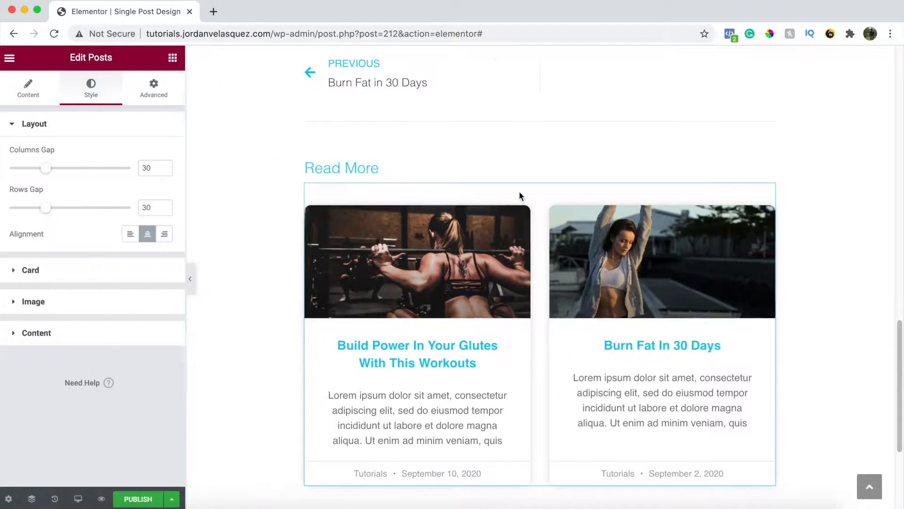
scroll(504, 324, "down", 3)
scroll(504, 324, "up", 15)
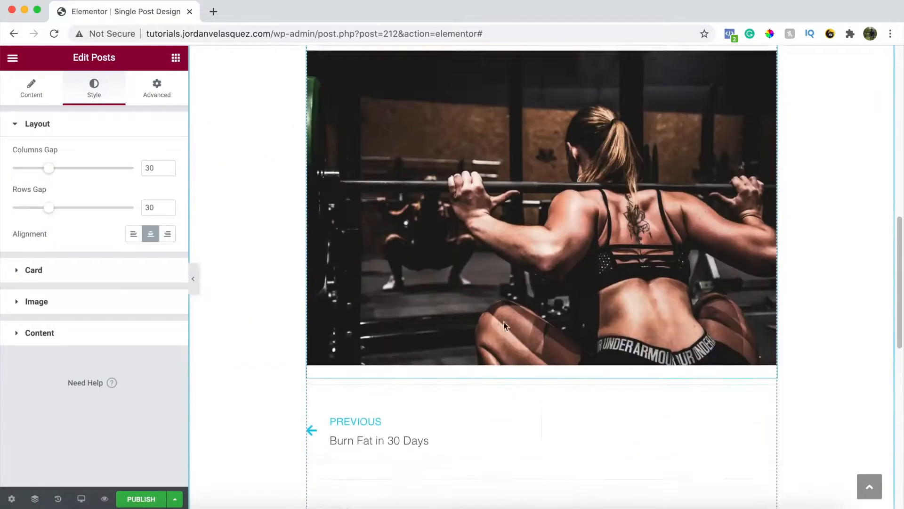
scroll(504, 325, "down", 3)
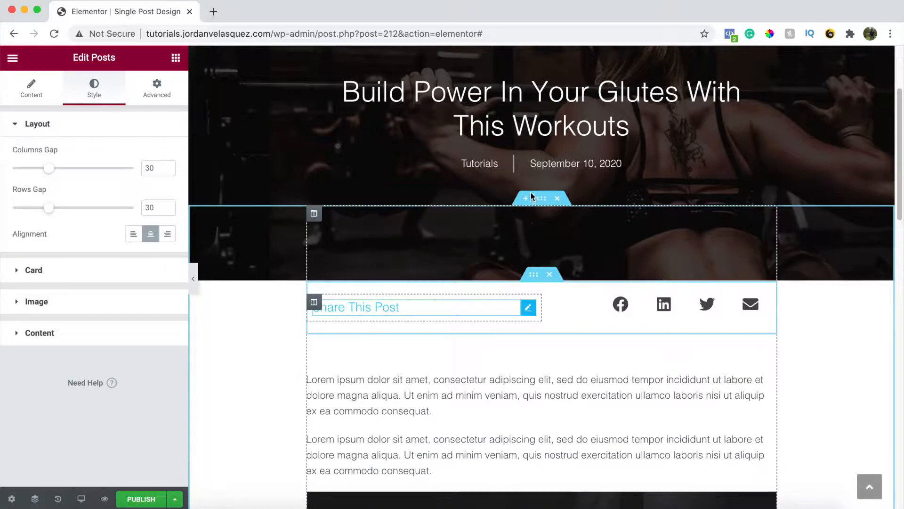
left_click(542, 198)
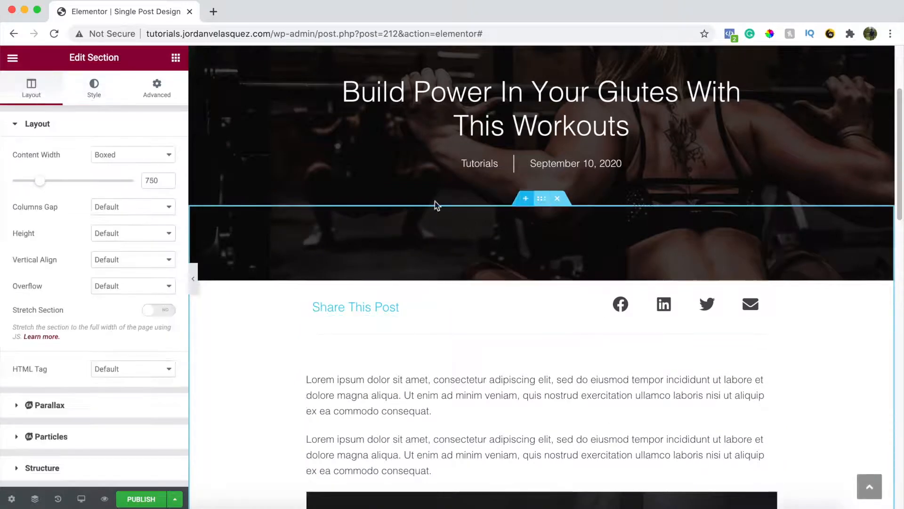
left_click(164, 93)
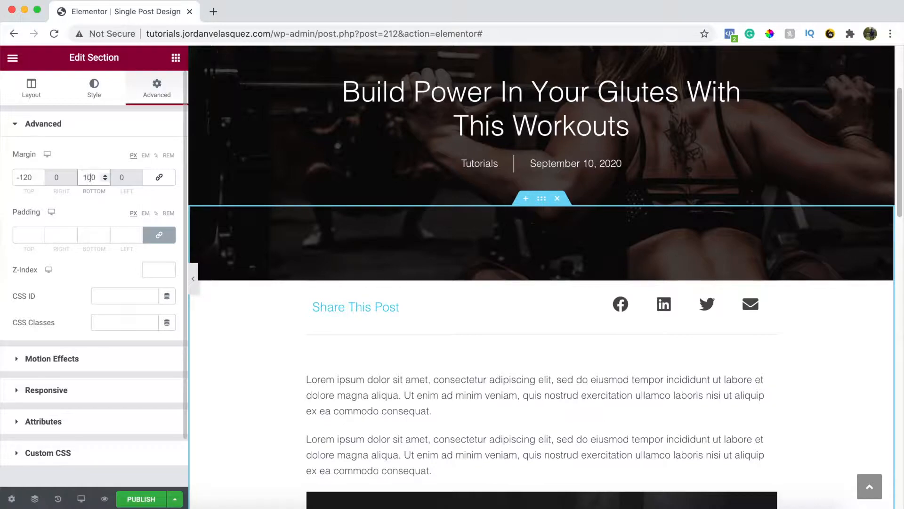
scroll(510, 337, "down", 15)
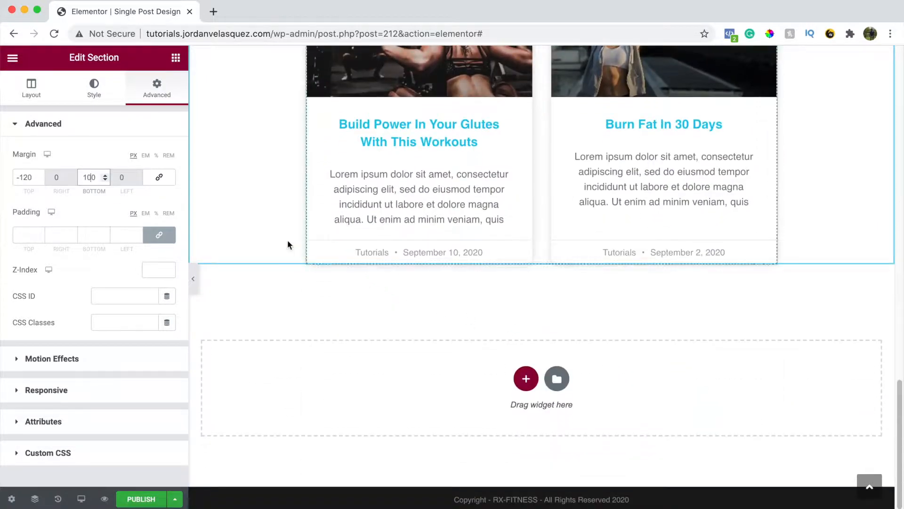
Step: Review the template in full-width view, from the spacing above the footer up to the title hero
left_click(193, 278)
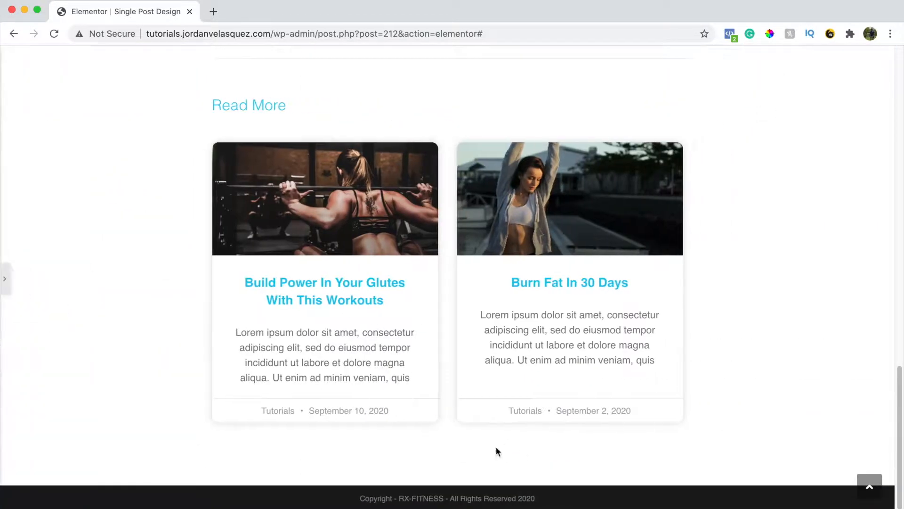
scroll(546, 442, "up", 10)
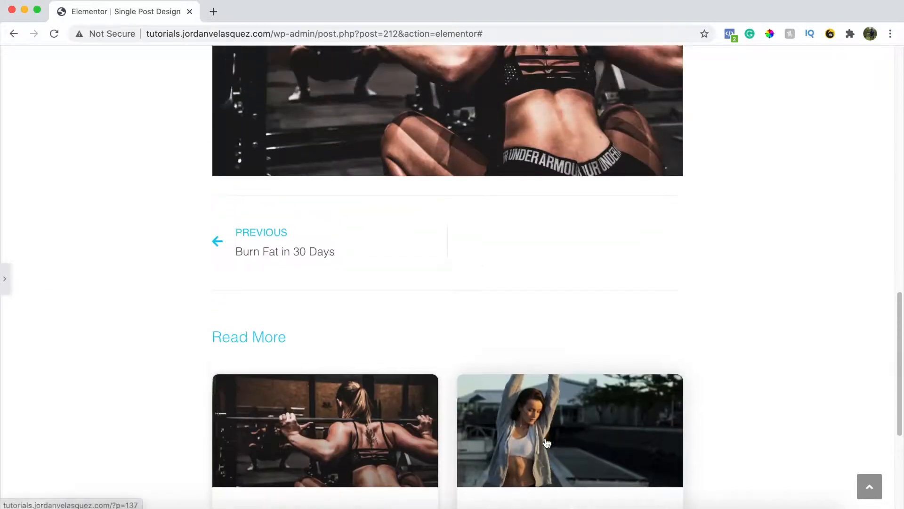
scroll(545, 441, "up", 9)
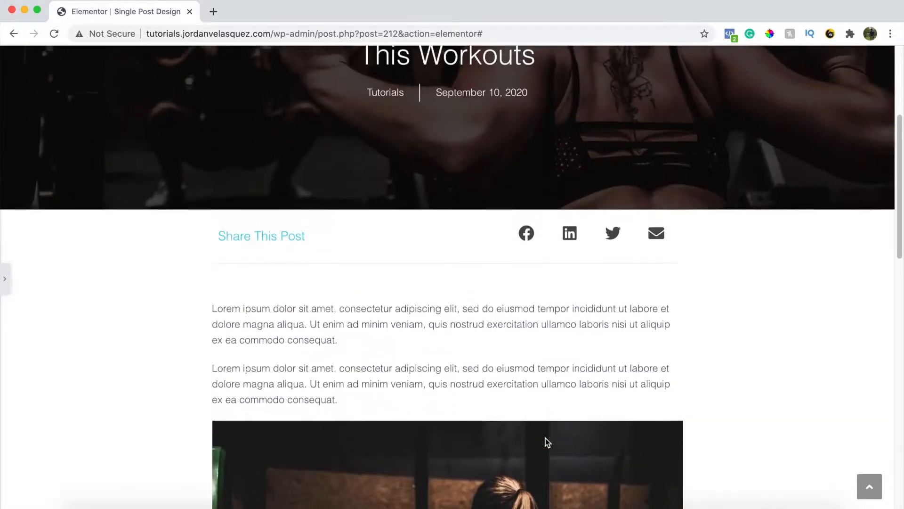
scroll(545, 438, "up", 2)
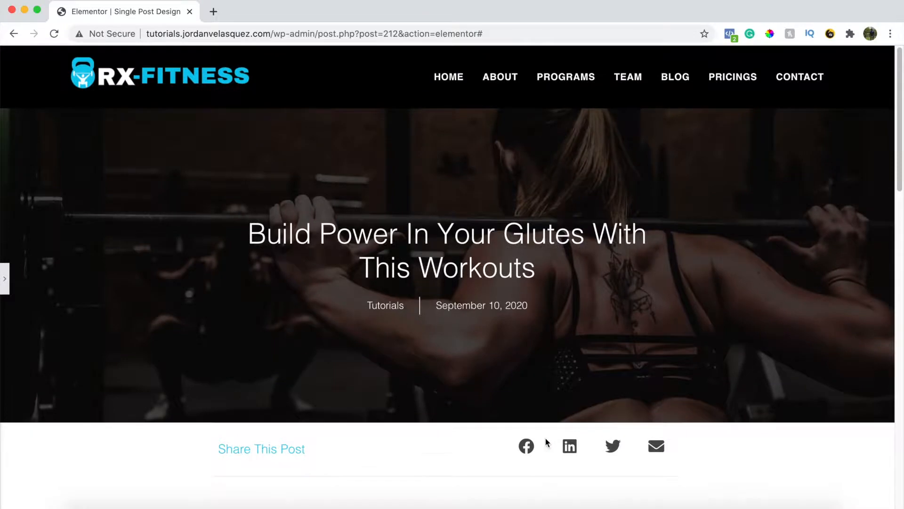
scroll(545, 442, "down", 2)
scroll(545, 440, "up", 2)
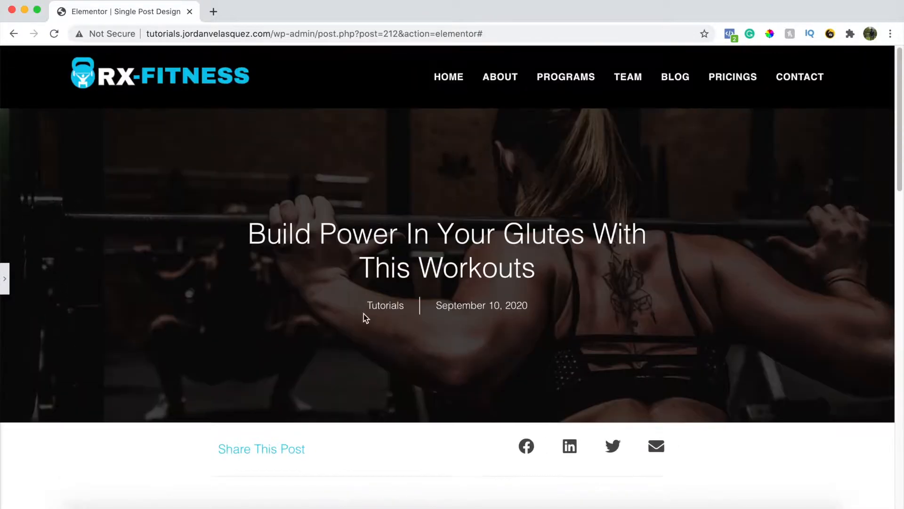
left_click(7, 278)
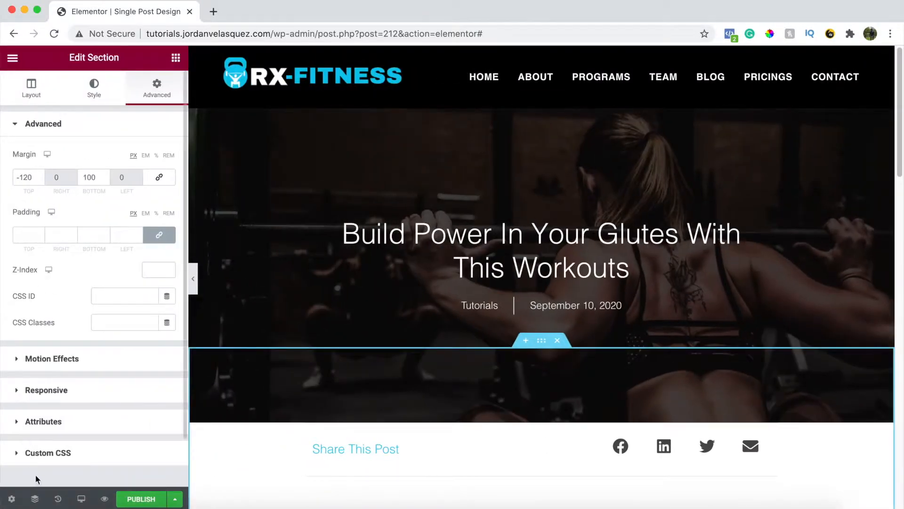
Step: Check the template in the mobile preview, from the title hero down to the stacked Read More cards
left_click(81, 498)
left_click(75, 469)
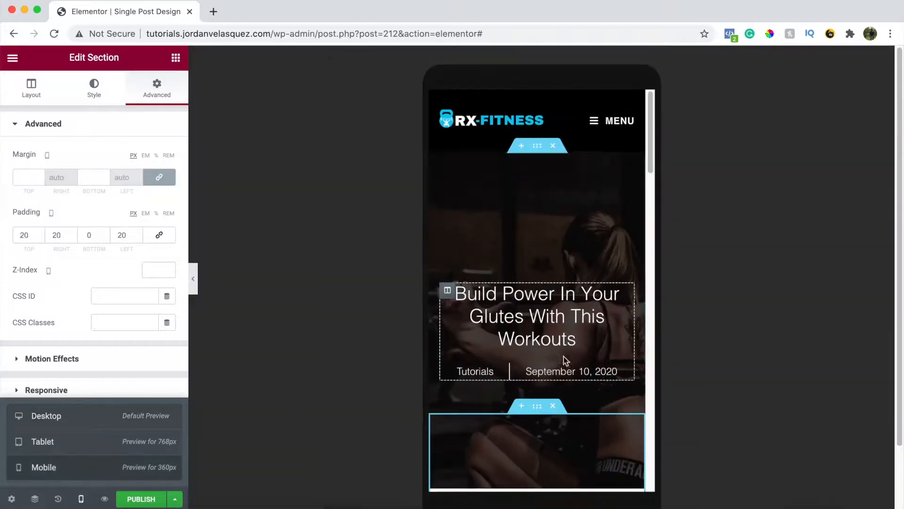
scroll(587, 256, "down", 5)
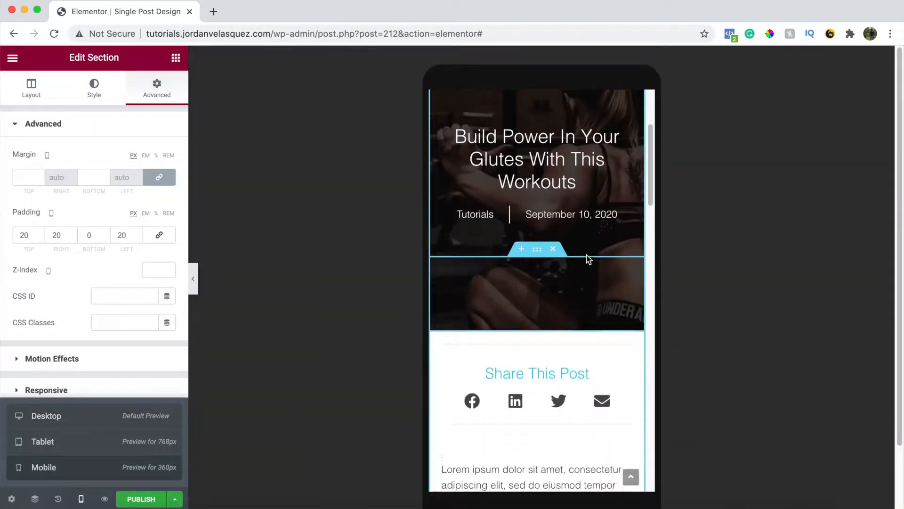
scroll(543, 376, "down", 10)
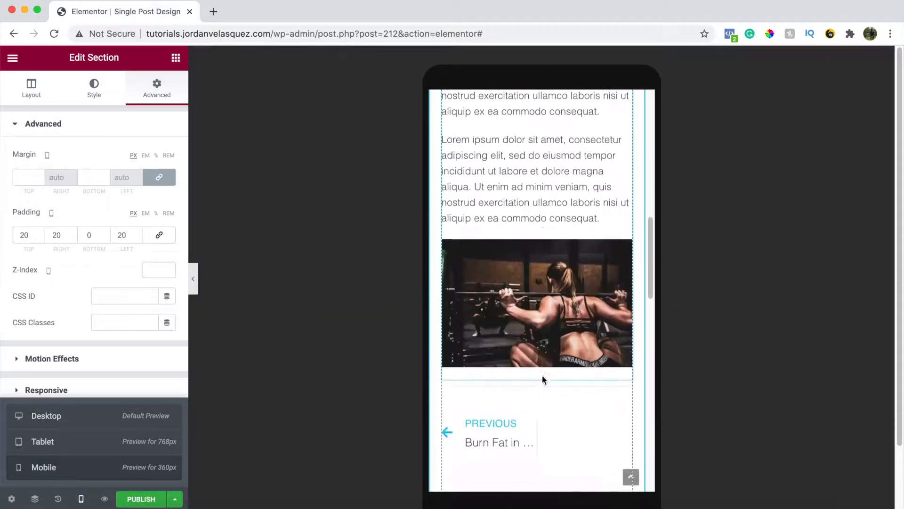
scroll(542, 380, "down", 9)
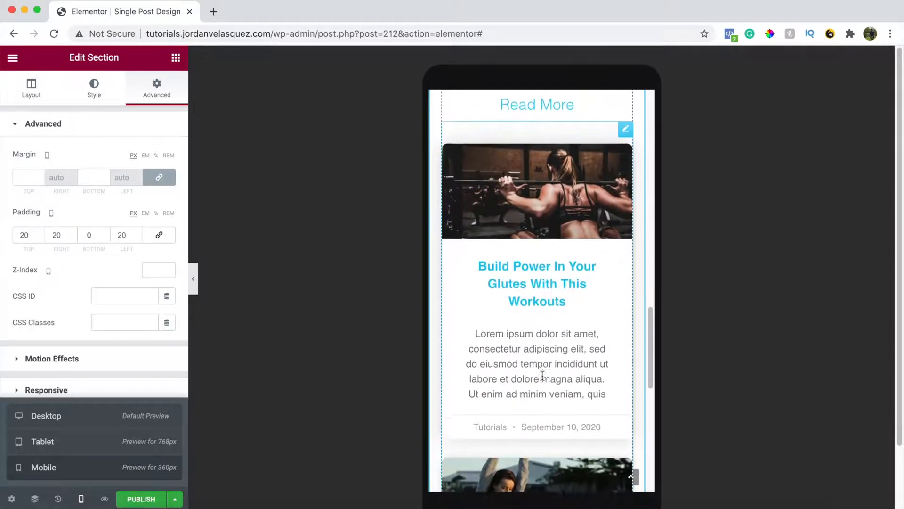
scroll(542, 379, "down", 4)
scroll(542, 379, "up", 8)
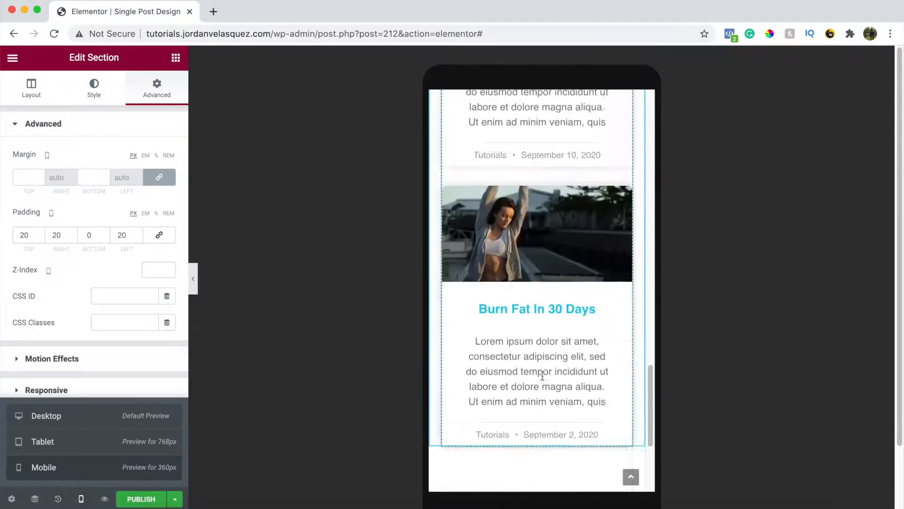
Step: Check the template in the tablet preview, covering the share row, Read More cards and title hero
left_click(105, 436)
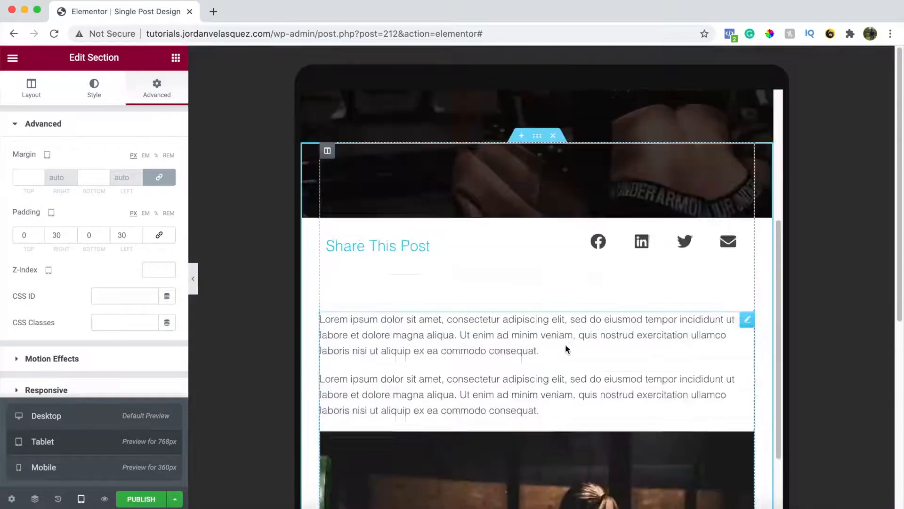
scroll(565, 343, "down", 15)
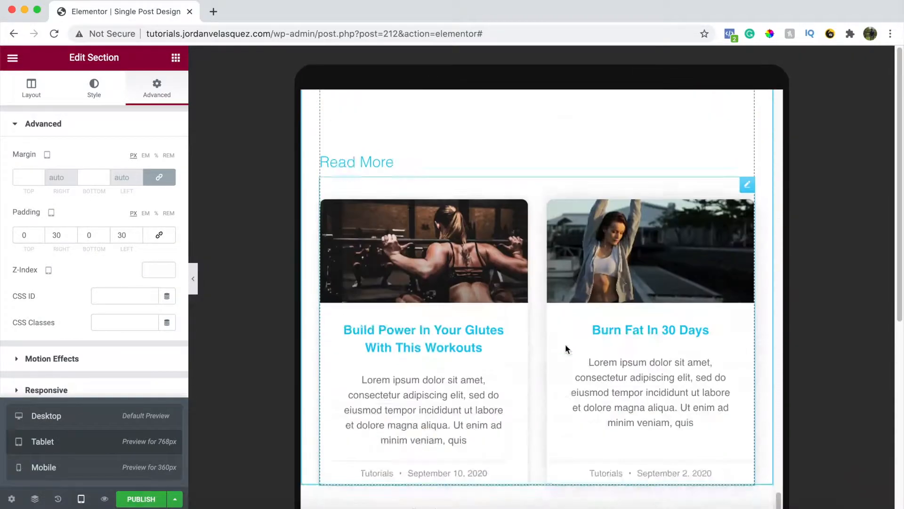
scroll(565, 344, "up", 11)
scroll(566, 345, "up", 8)
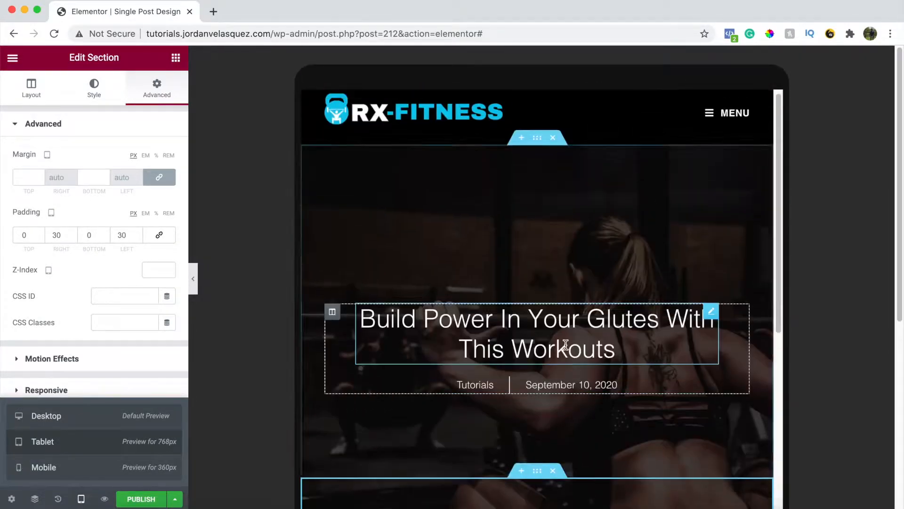
Step: Publish the template with an Include display condition for All Singular, saving and closing the publish settings
left_click(137, 500)
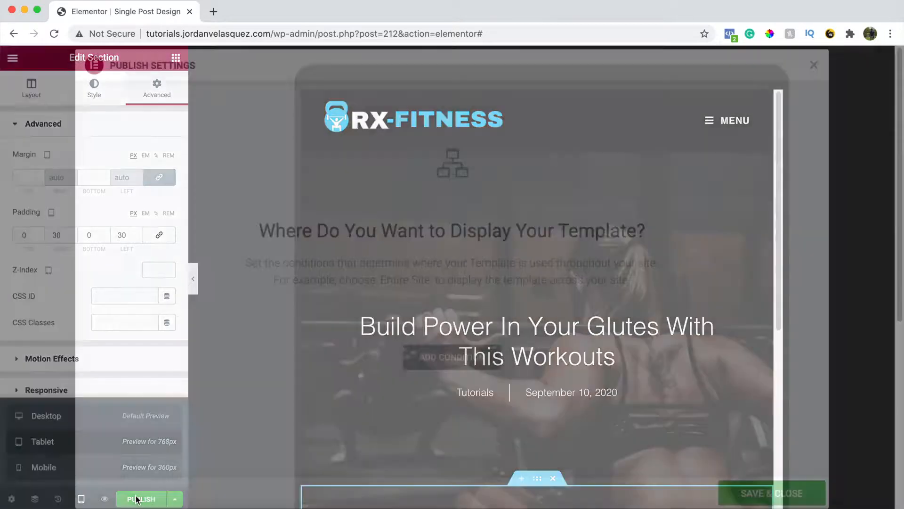
left_click(433, 357)
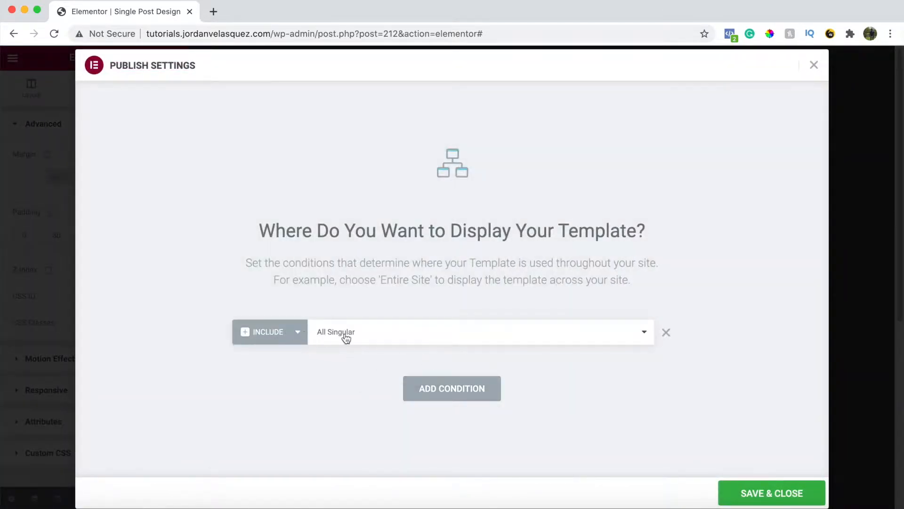
left_click(756, 493)
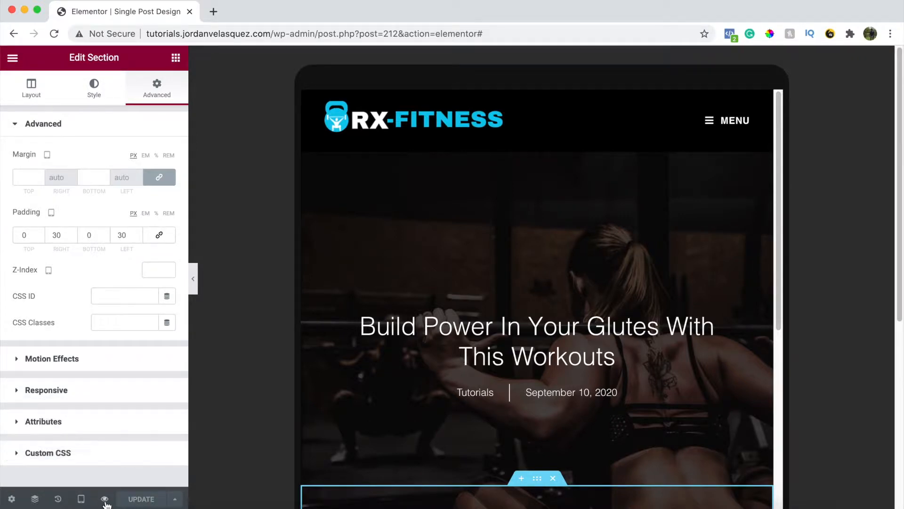
Step: Open the template's live preview in the browser and examine its fonts, post content and related posts
mouse_move(105, 503)
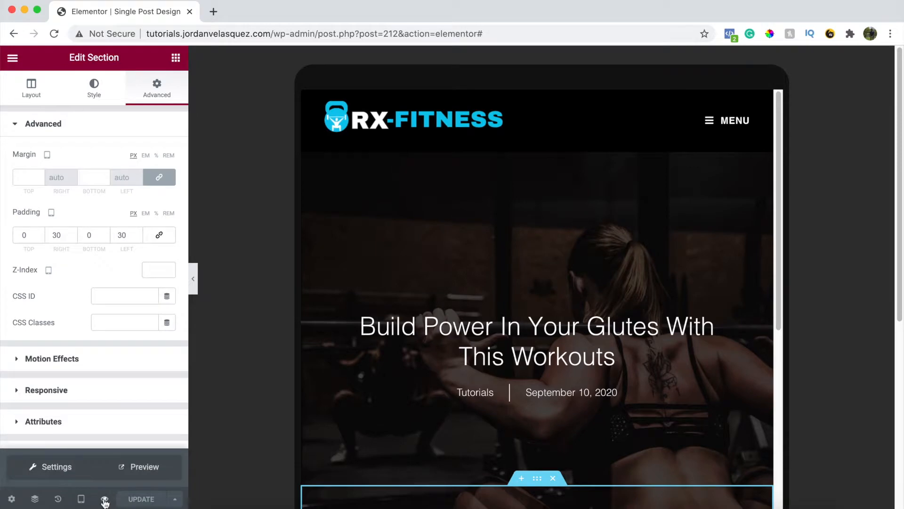
left_click(149, 471)
scroll(237, 195, "down", 2)
scroll(237, 196, "down", 10)
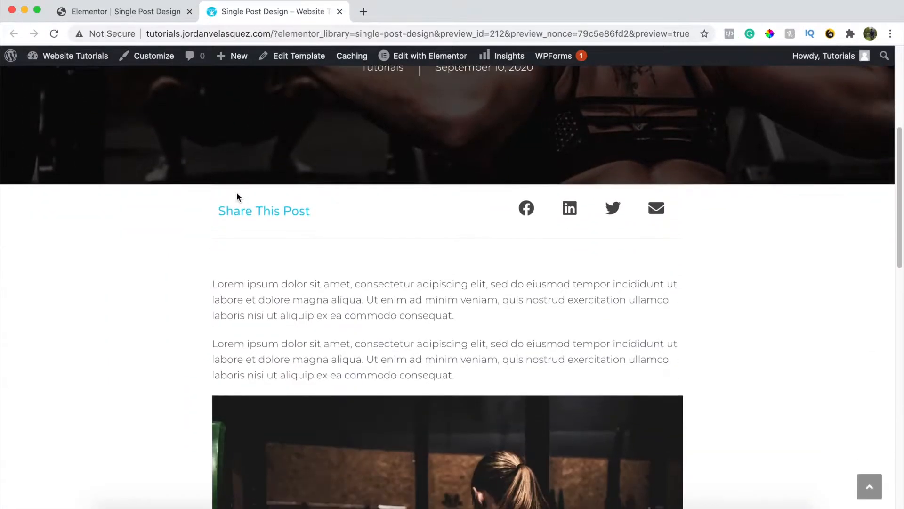
scroll(239, 197, "down", 10)
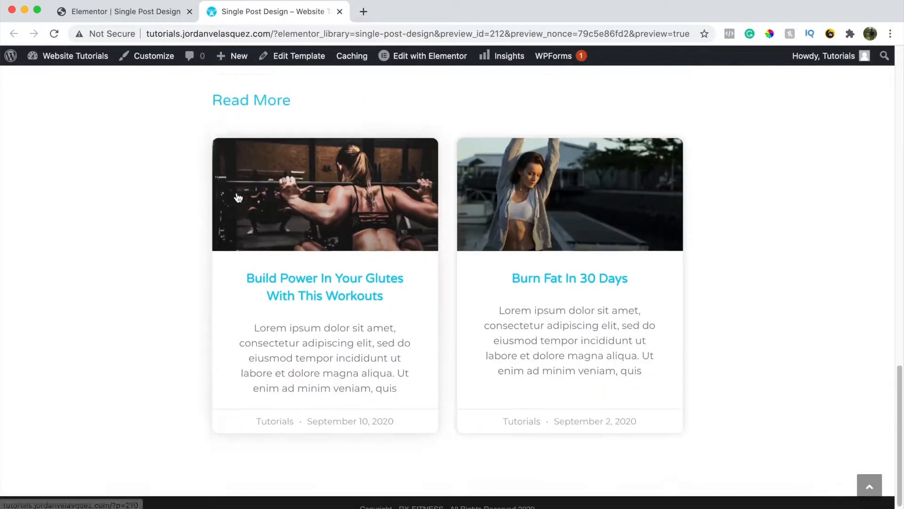
scroll(238, 197, "up", 20)
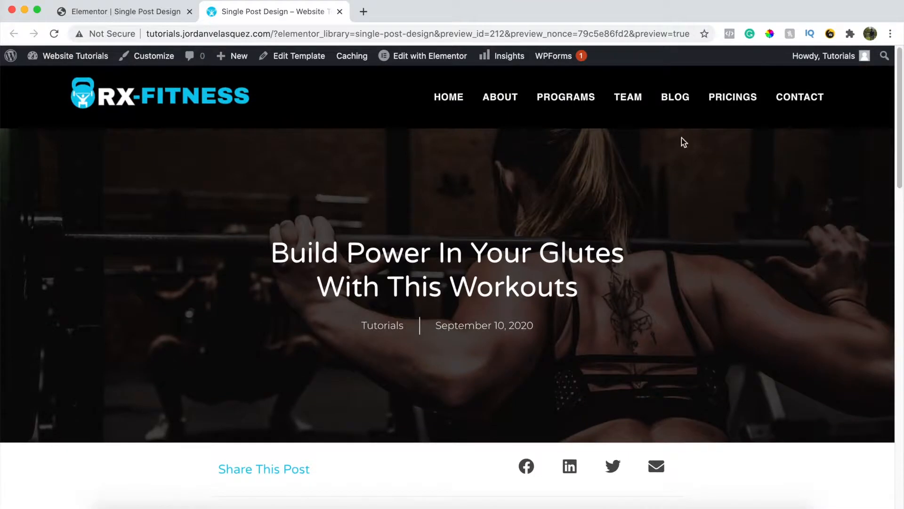
Step: Go to the site's Blog page and open the Gain Muscle In 2 Months post
left_click(676, 97)
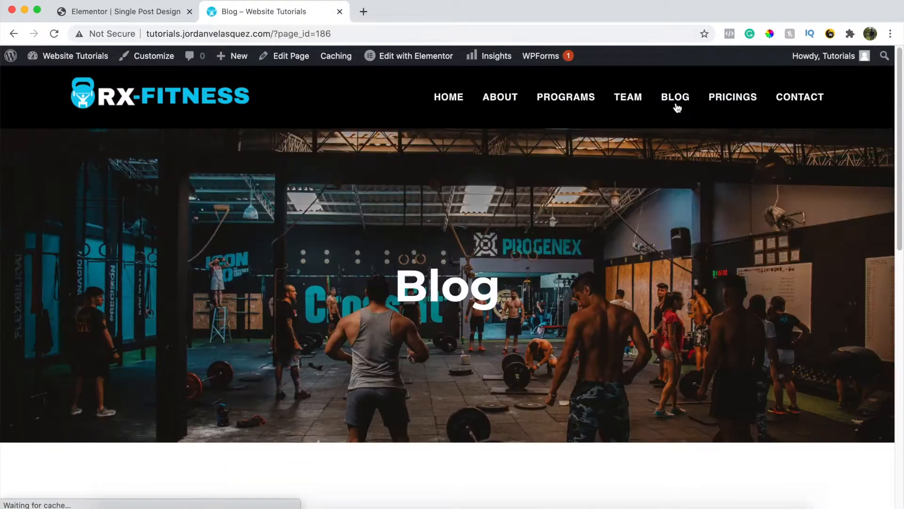
scroll(437, 415, "down", 9)
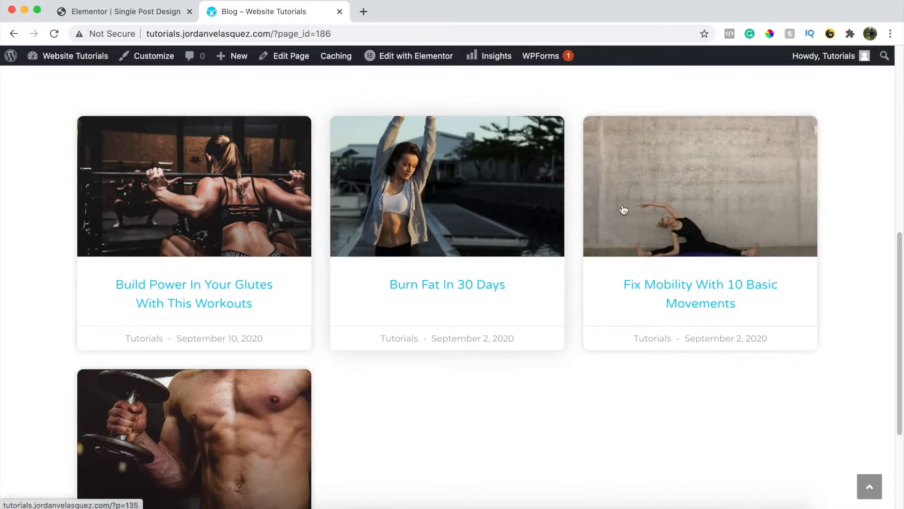
scroll(249, 376, "down", 3)
left_click(224, 324)
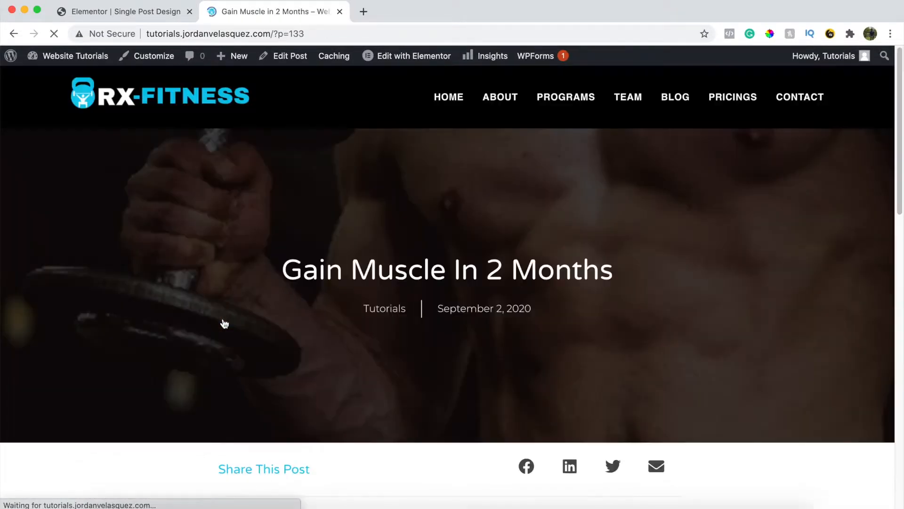
Step: Test the Read More cards by opening Burn Fat In 30 Days, followed by Build Power In Your Glutes With This Workouts
scroll(224, 324, "down", 12)
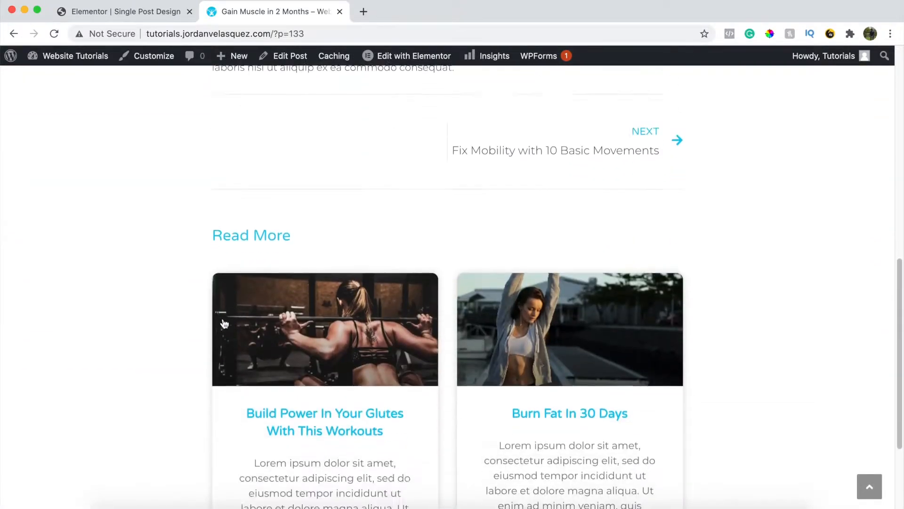
scroll(224, 324, "down", 2)
left_click(555, 180)
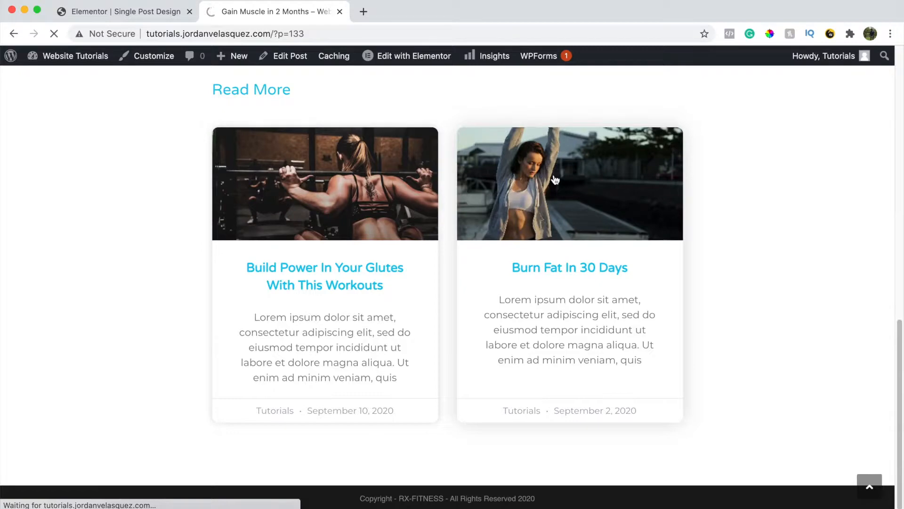
scroll(547, 240, "down", 7)
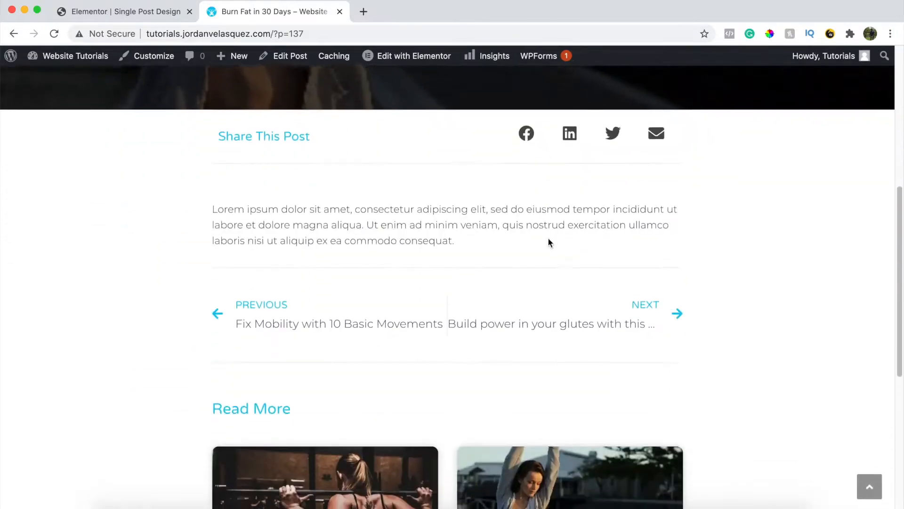
scroll(549, 241, "down", 5)
left_click(374, 325)
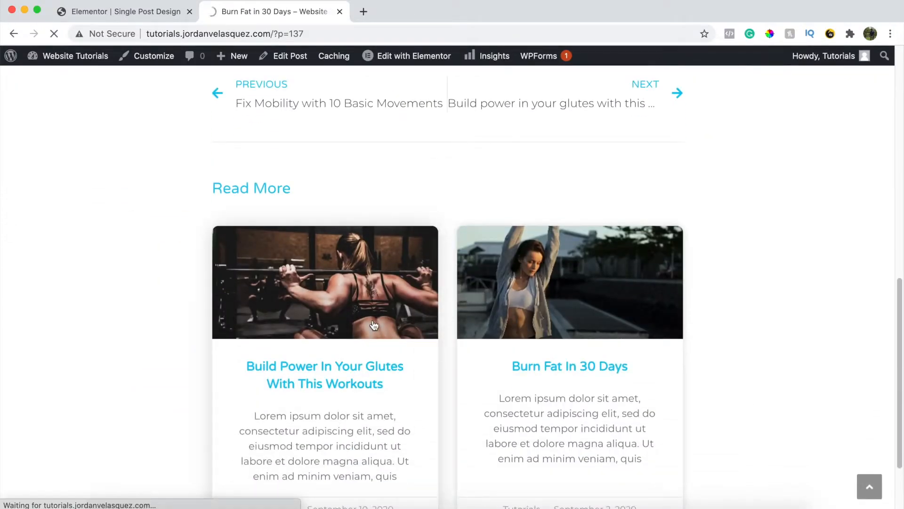